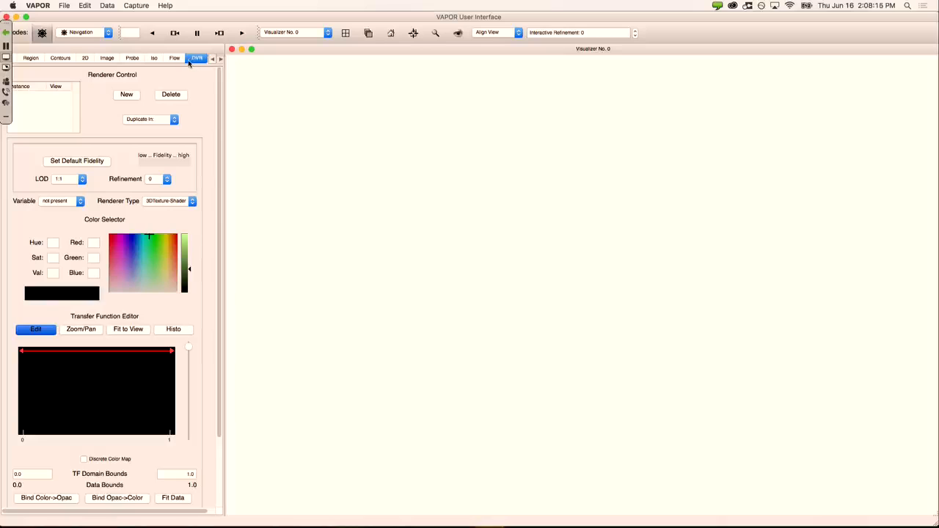
Step: Look over the Iso and DVR panels, then return to the Flow panel's Basic Flow Parameters
left_click(176, 58)
left_click(154, 59)
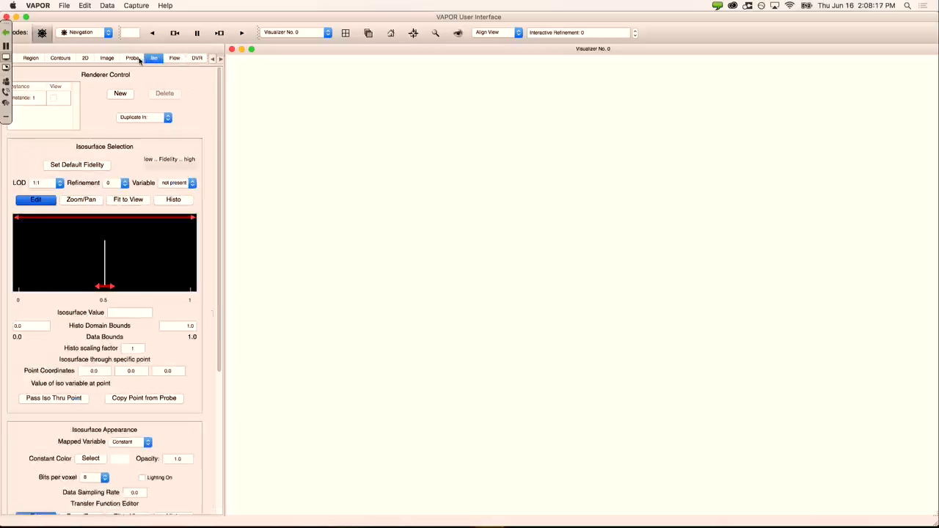
left_click(197, 59)
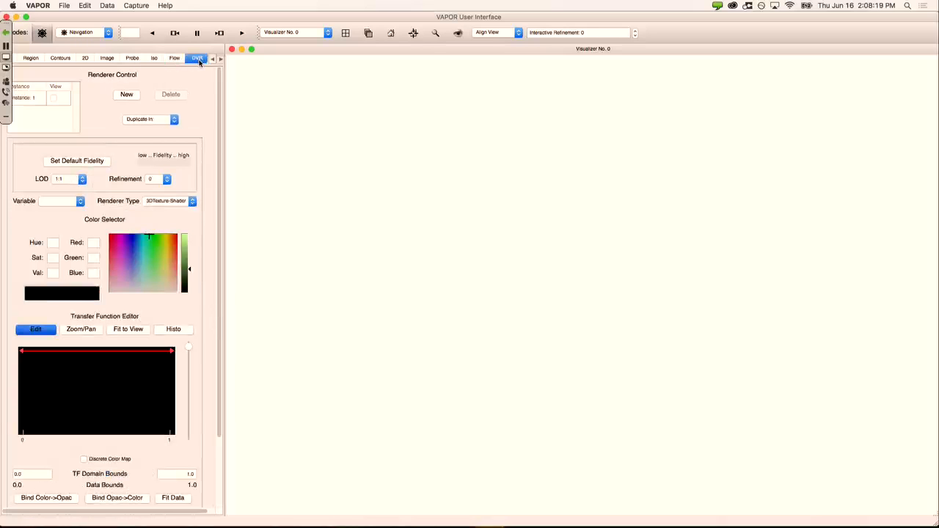
left_click(175, 58)
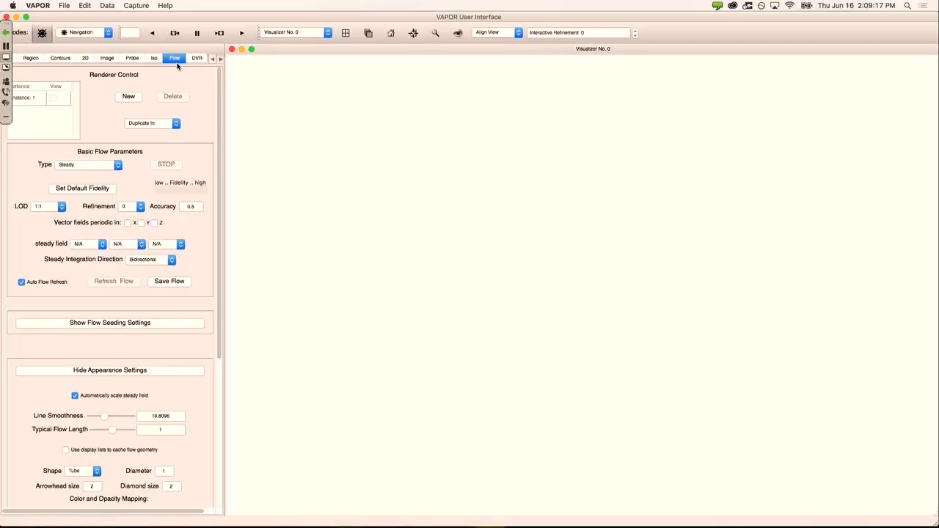
mouse_move(323, 522)
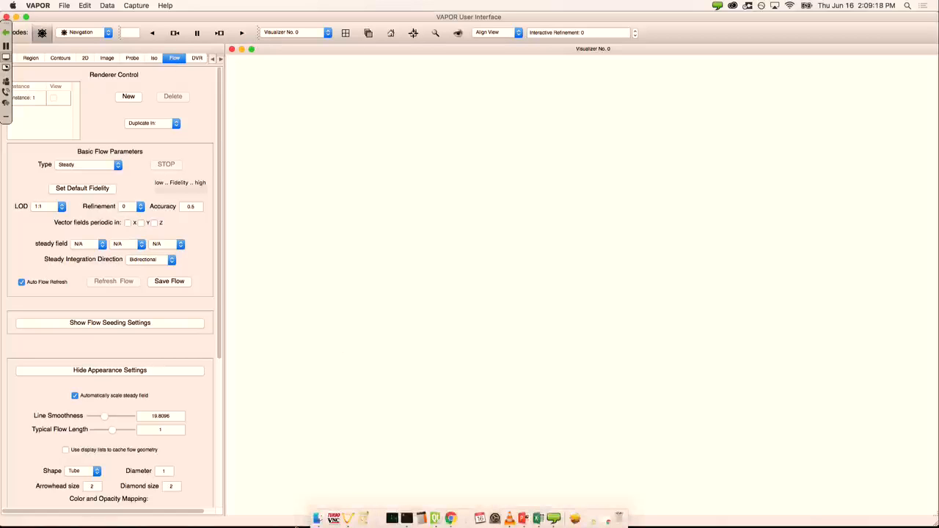
left_click(451, 519)
key("super+t")
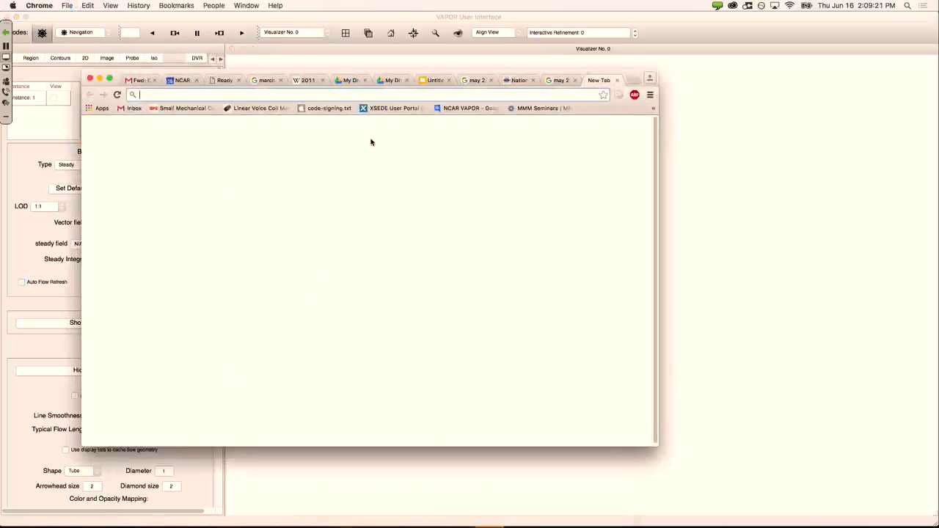
type("www.vapor.ucar.edu")
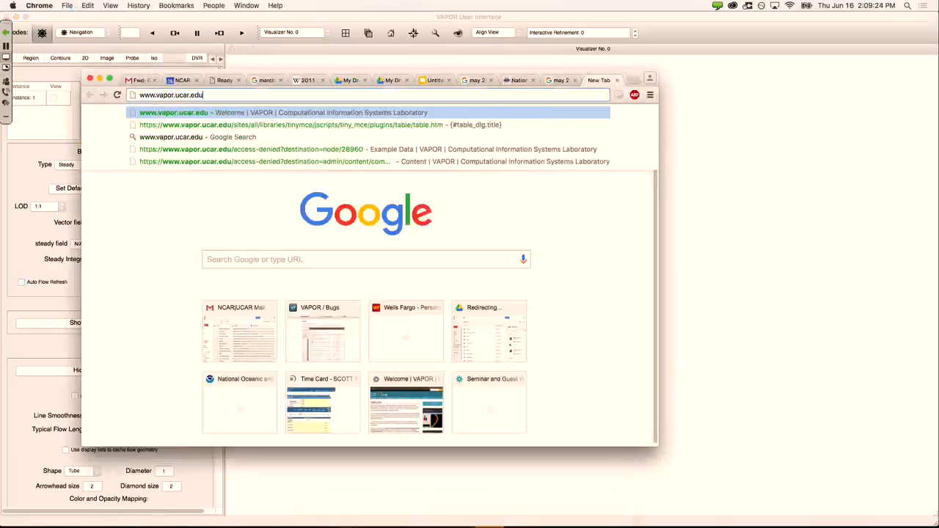
key("Return")
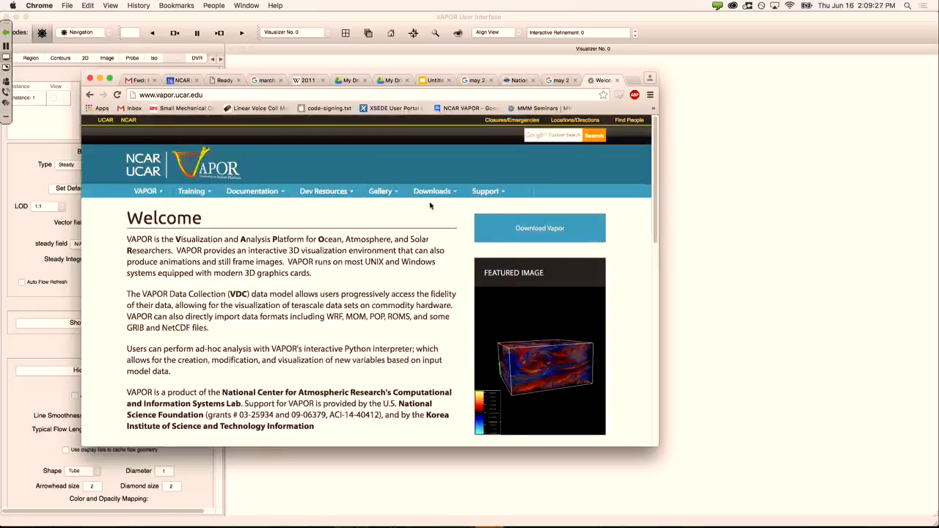
mouse_move(433, 195)
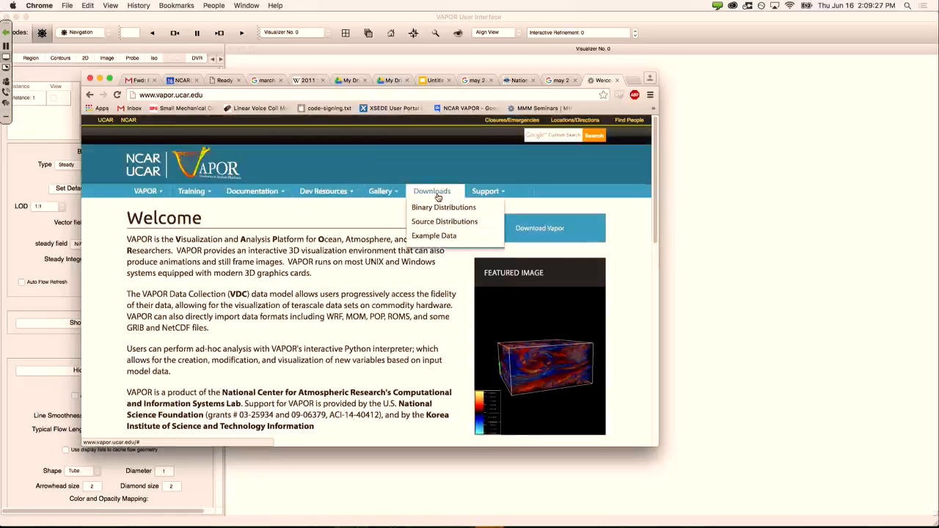
left_click(453, 236)
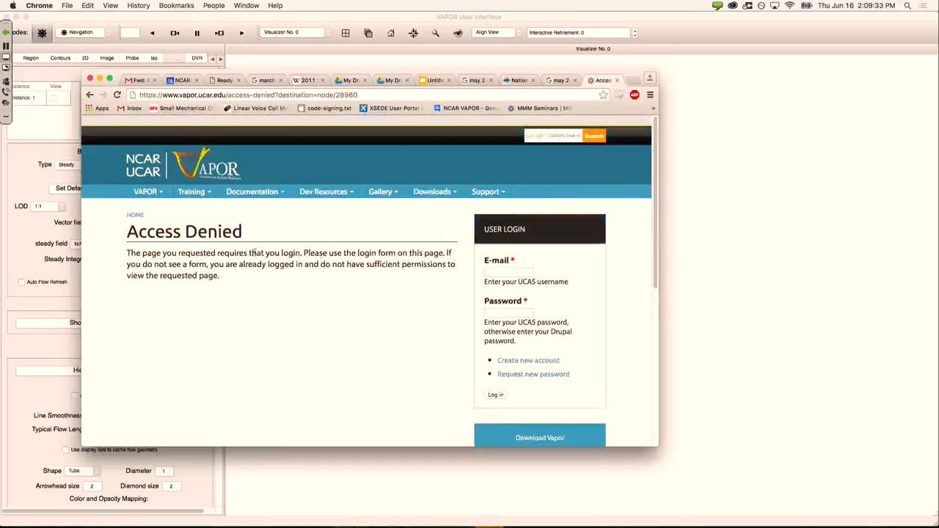
Step: Log in to the VAPOR site with the account e-mail and password
left_click(522, 272)
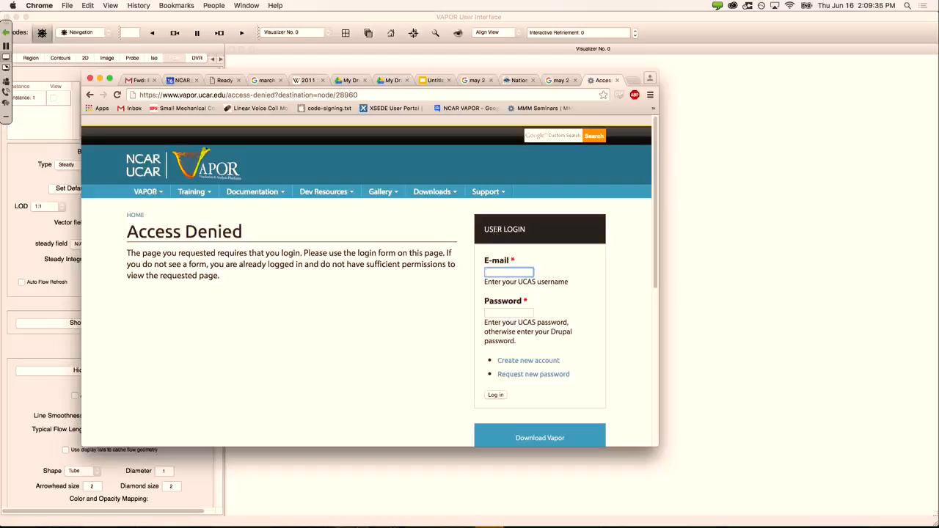
left_click(511, 272)
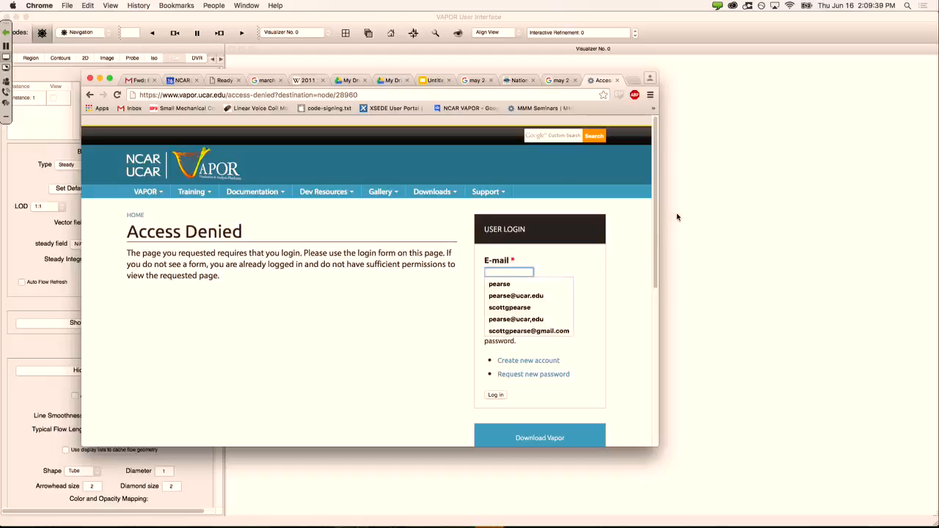
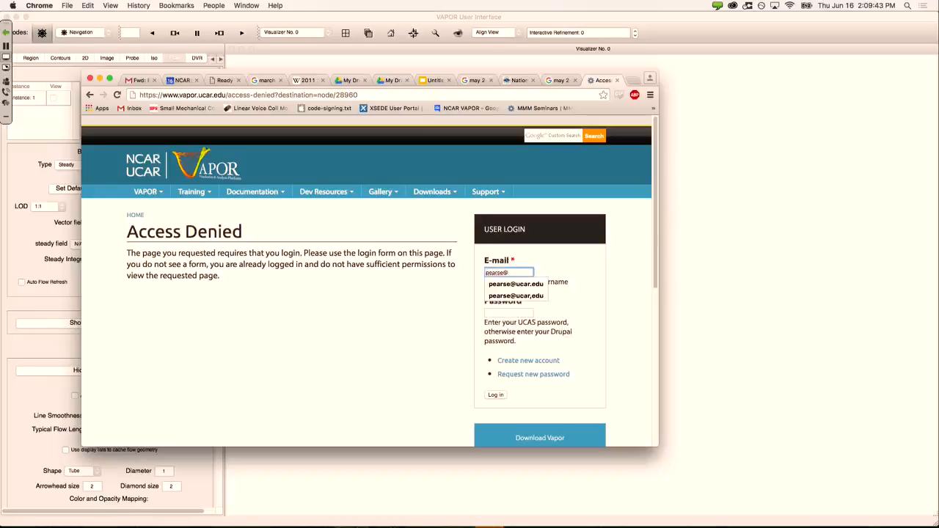
key("Tab")
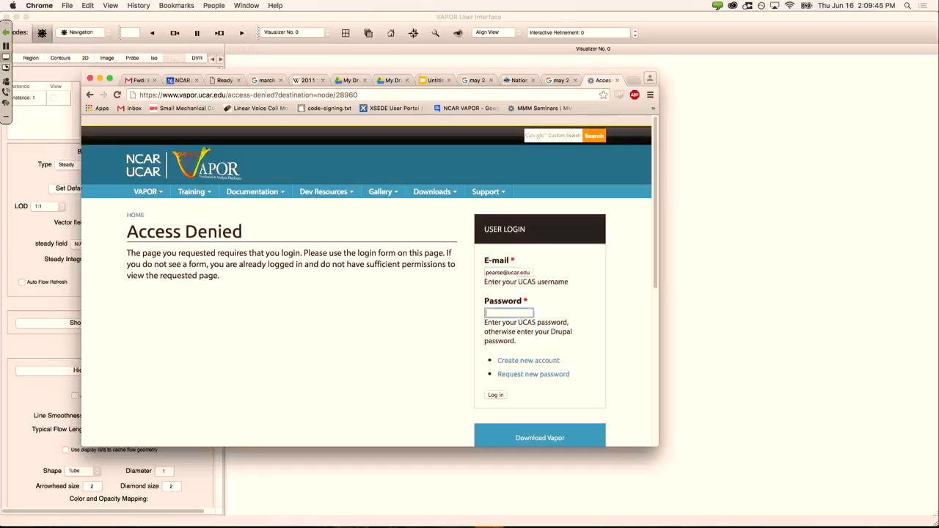
type("*********")
key("Return")
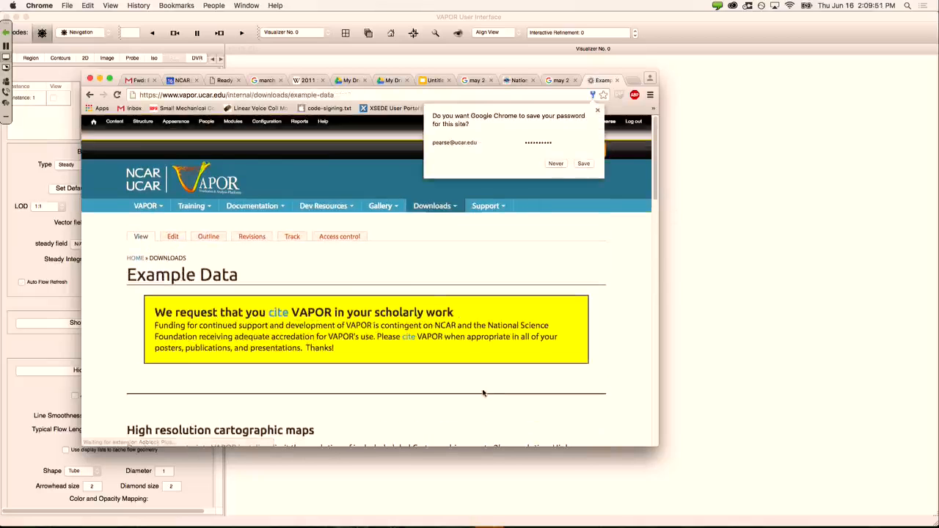
Step: Dismiss the save-password offer, select the Leigh Orf F5 Tornado row, and switch back to VAPOR
left_click(598, 110)
mouse_move(431, 206)
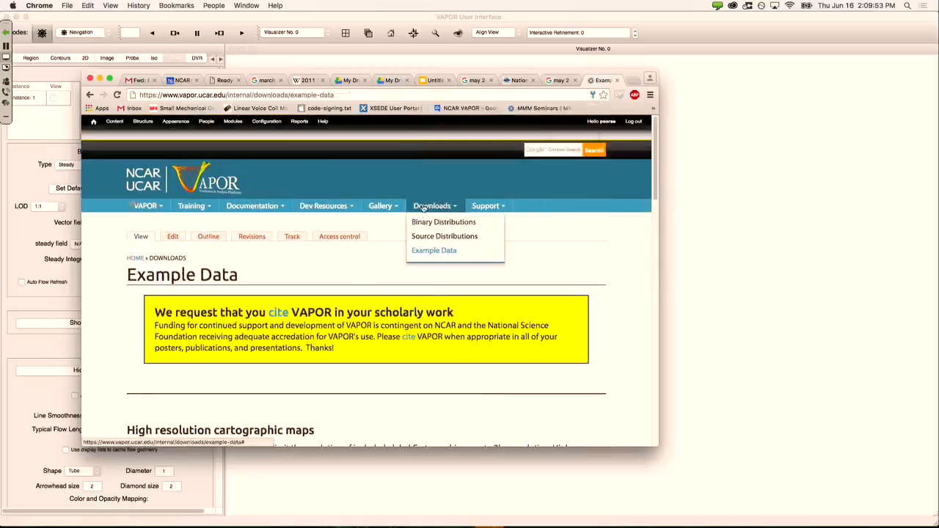
scroll(364, 286, "down", 20)
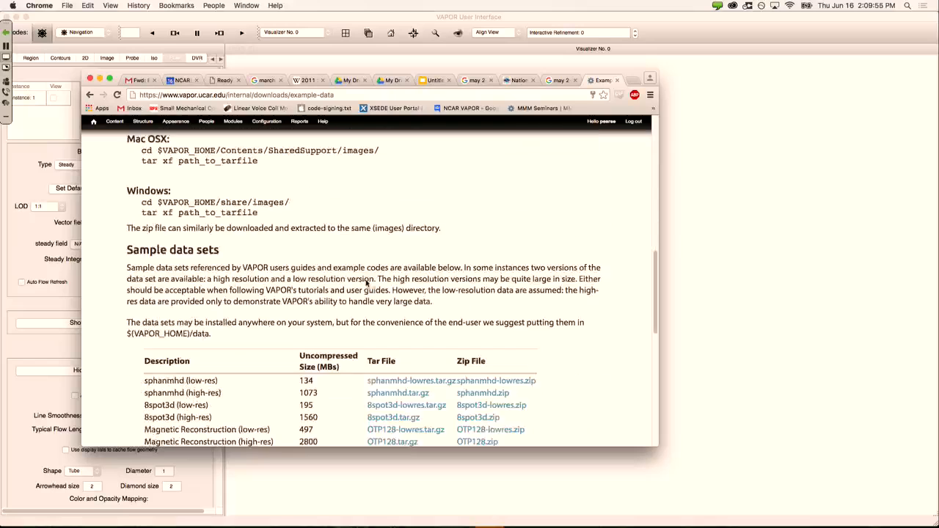
scroll(359, 282, "up", 2)
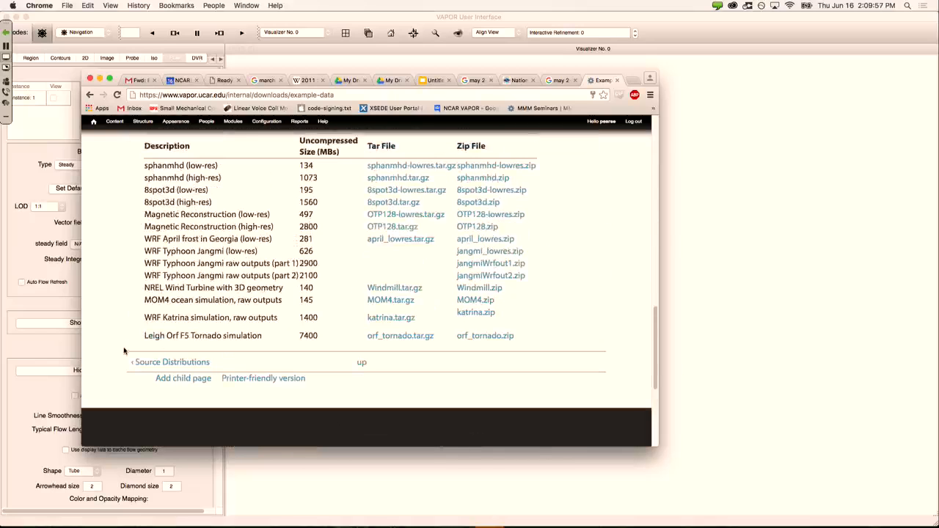
left_click_drag(135, 343, 159, 335)
left_click(159, 336)
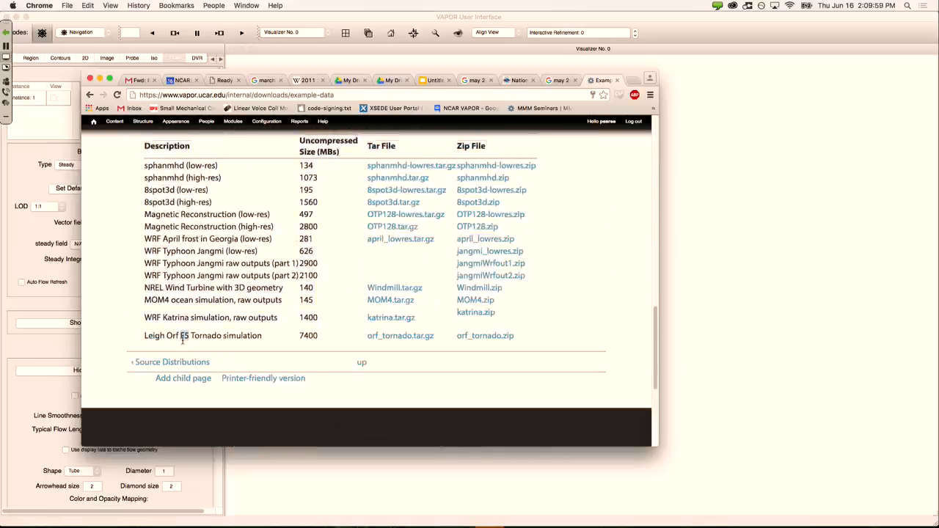
triple_click(182, 337)
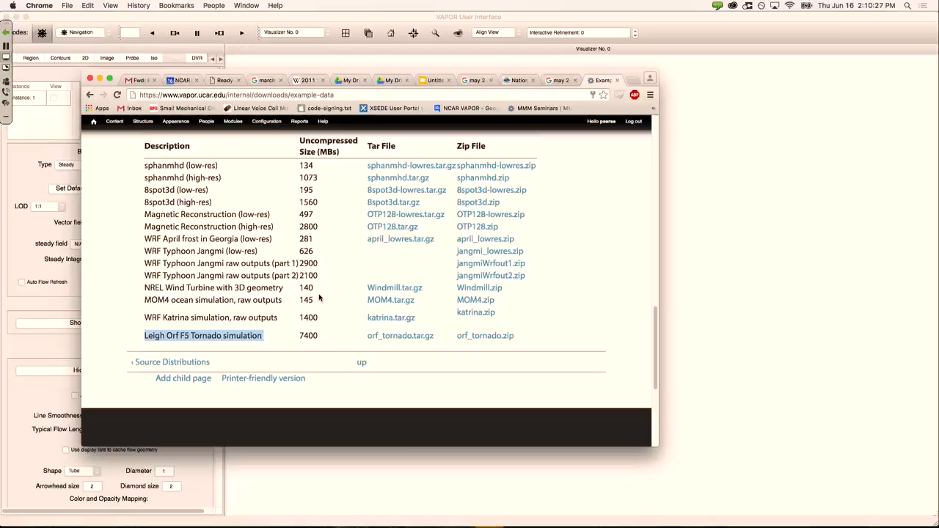
left_click(25, 194)
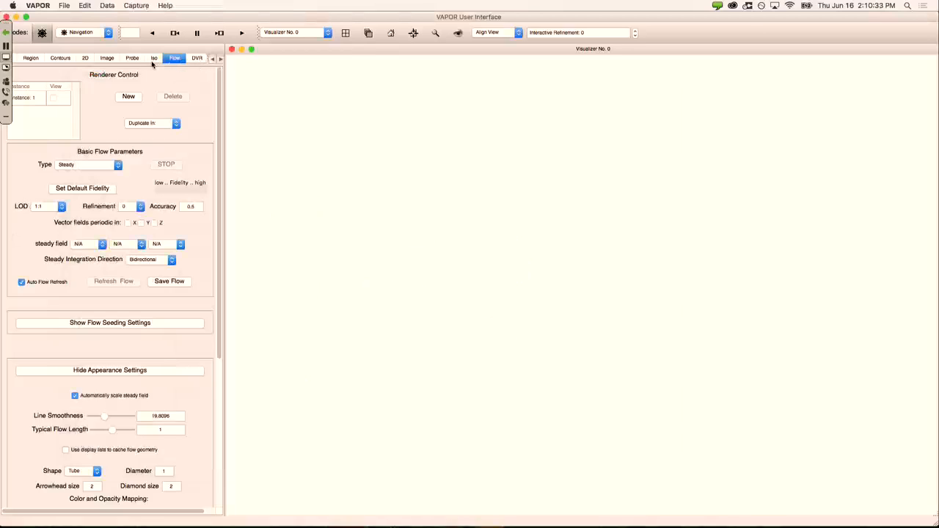
Step: Cycle through the DVR, Flow, Iso and Probe panels back to DVR, then browse the File and Data menus
left_click(197, 58)
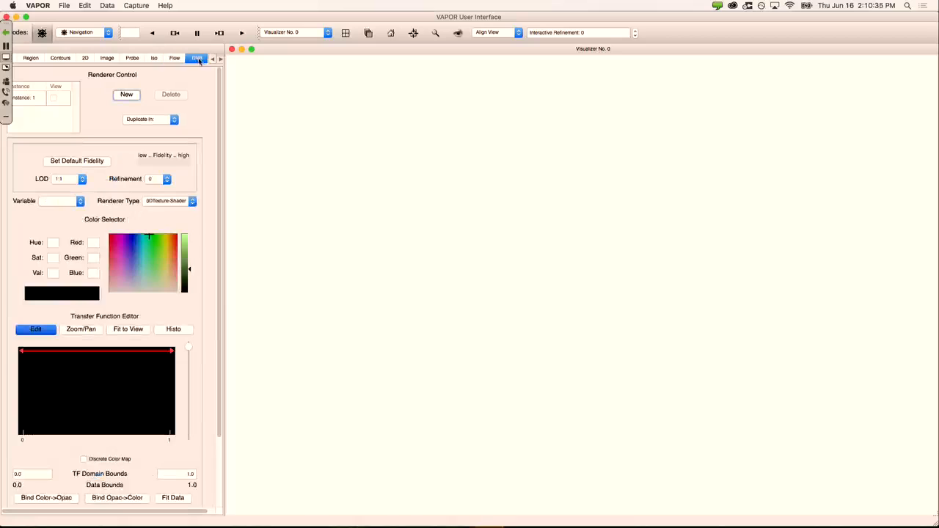
left_click(175, 60)
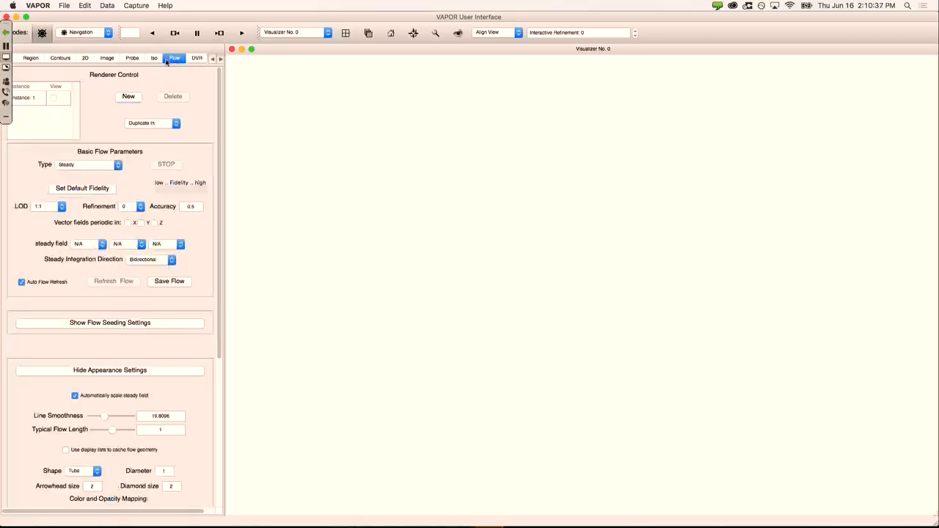
left_click(154, 60)
left_click(133, 59)
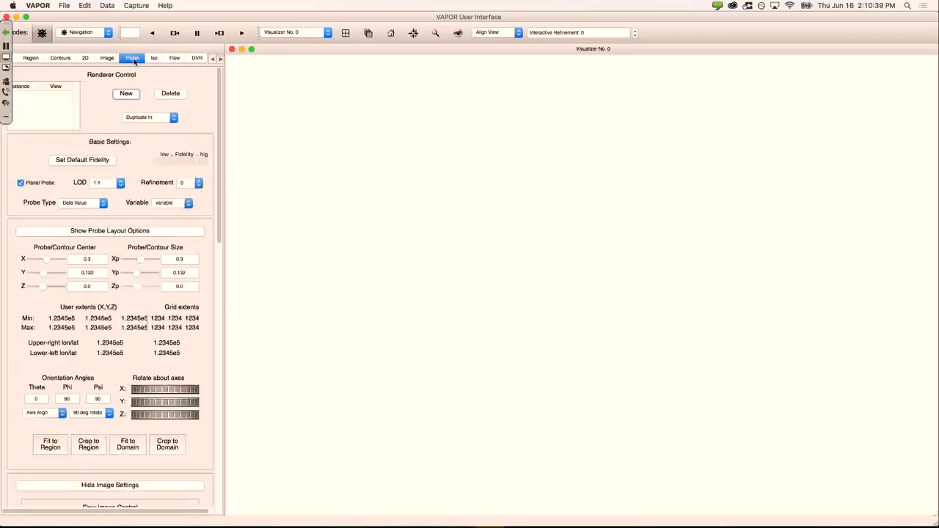
left_click(197, 58)
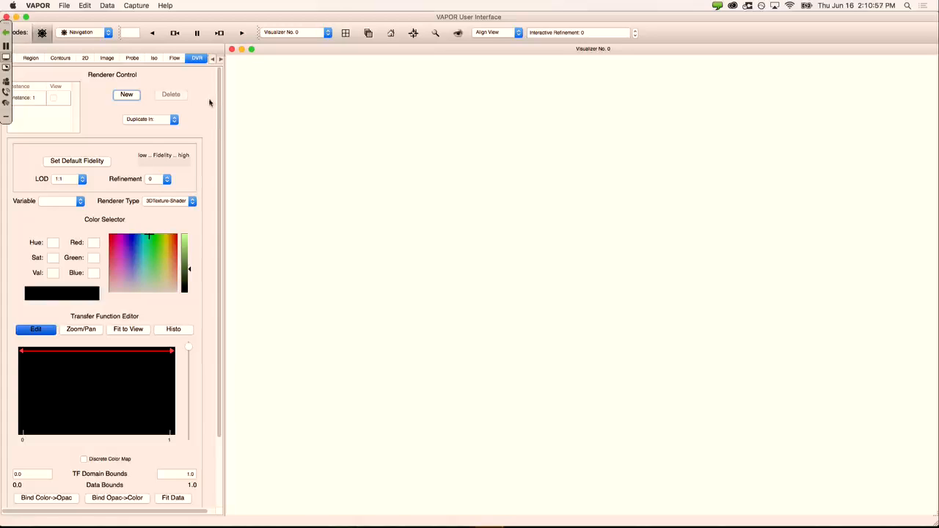
left_click(64, 6)
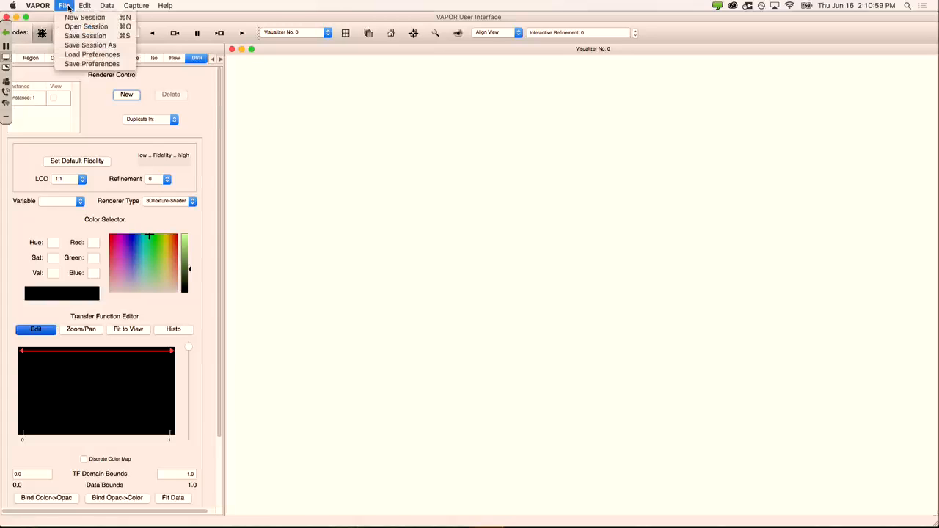
mouse_move(108, 6)
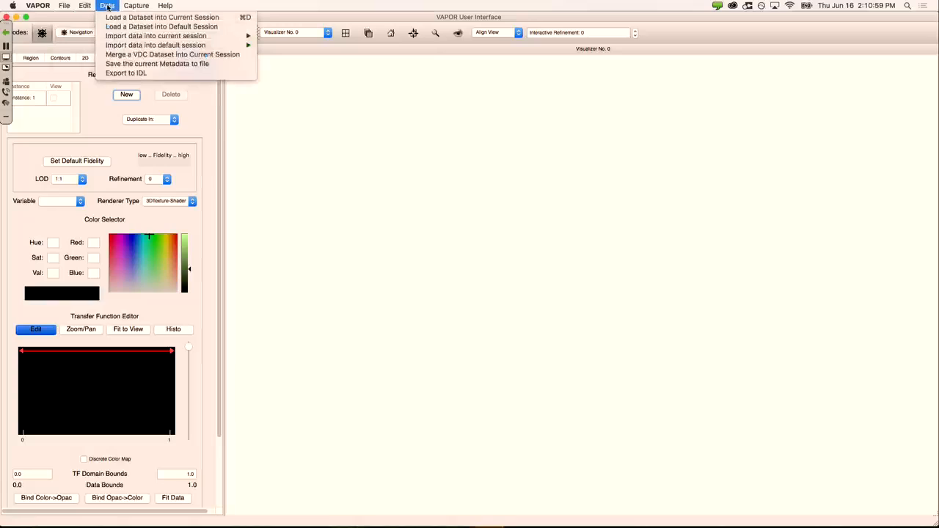
Step: Load orf4.vdf from the recently used orf folder into the current session
left_click(190, 20)
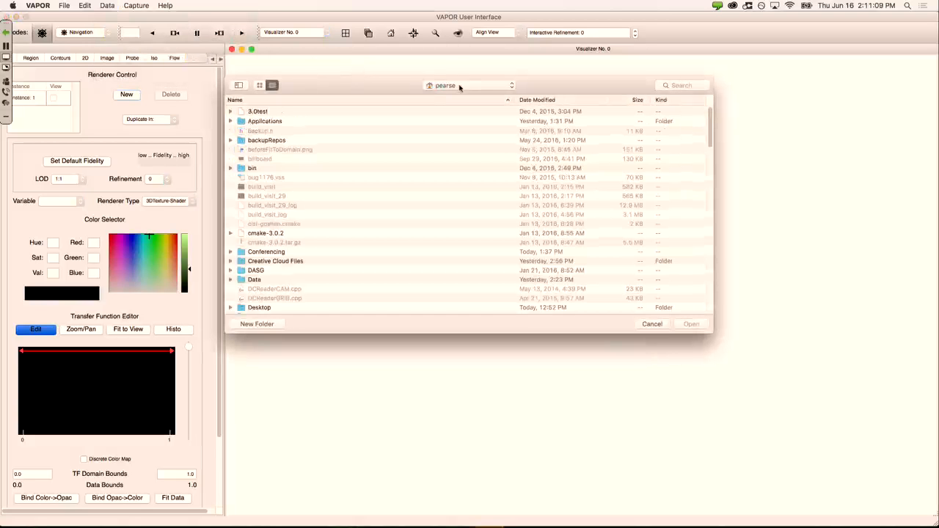
left_click(459, 86)
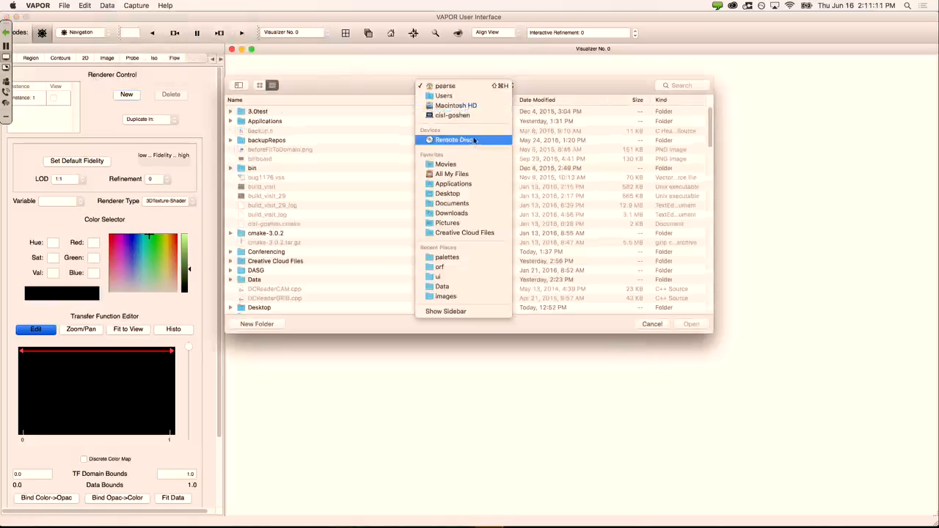
left_click(455, 268)
scroll(302, 199, "down", 1)
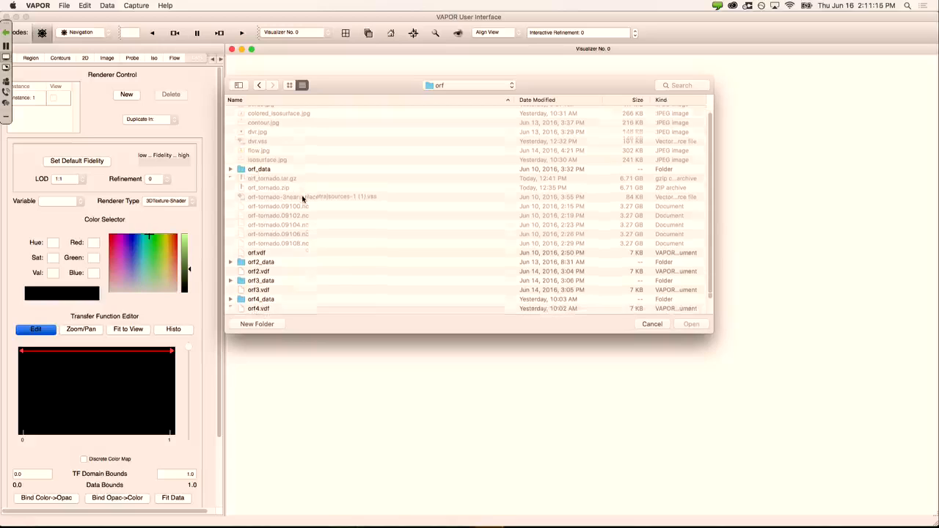
scroll(300, 229, "down", 1)
left_click(265, 291)
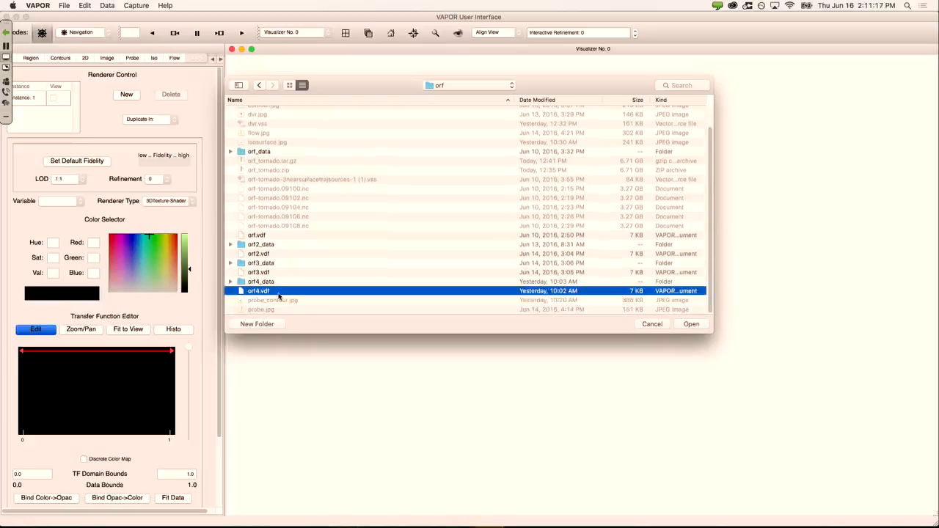
double_click(279, 293)
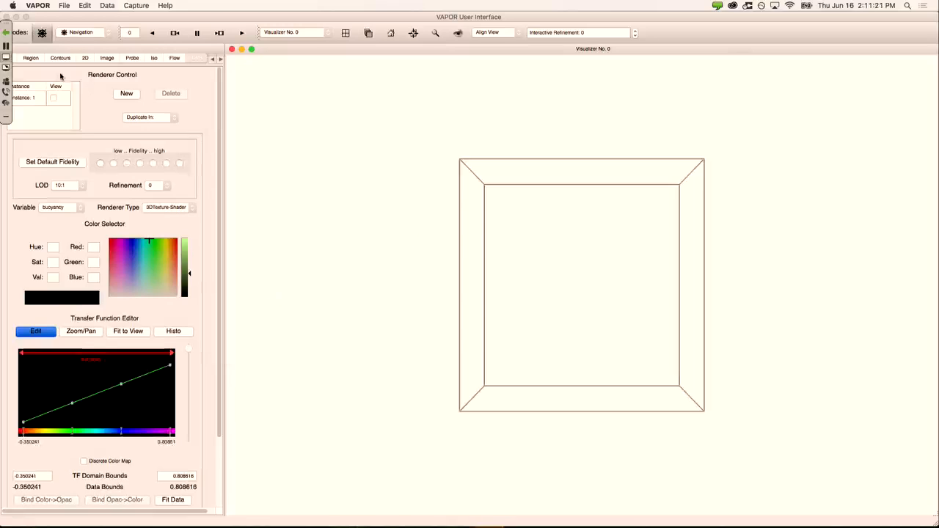
Step: Glance at the Data import options, orbit the wireframe box to an oblique view, and select DVR Instance 1
left_click(111, 5)
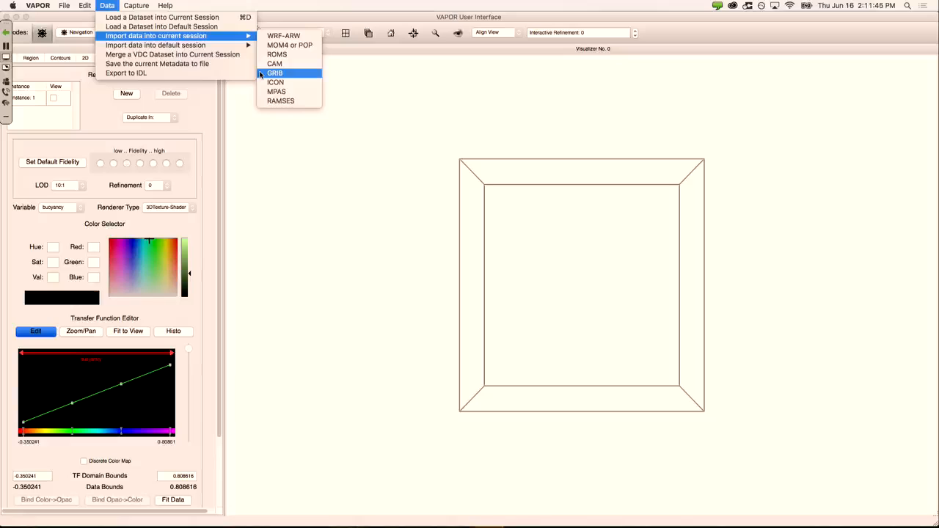
left_click(299, 20)
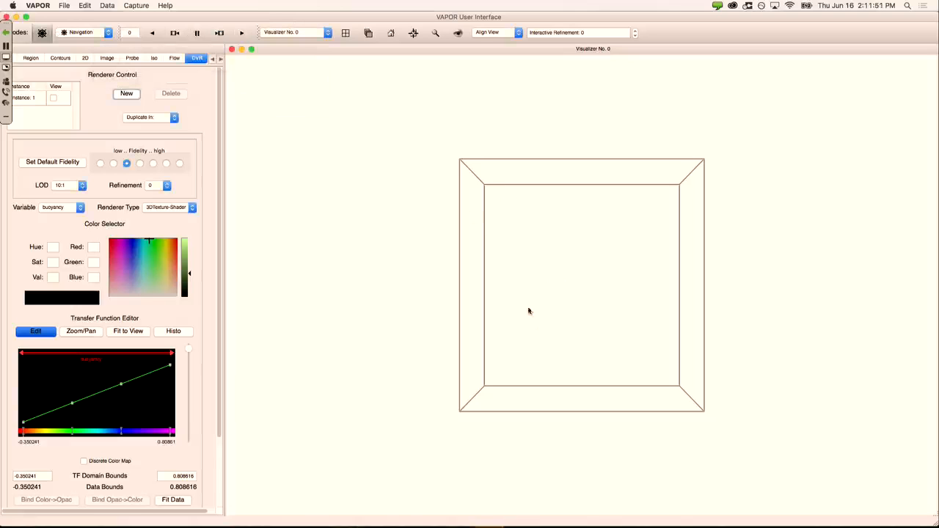
left_click_drag(546, 291, 543, 141)
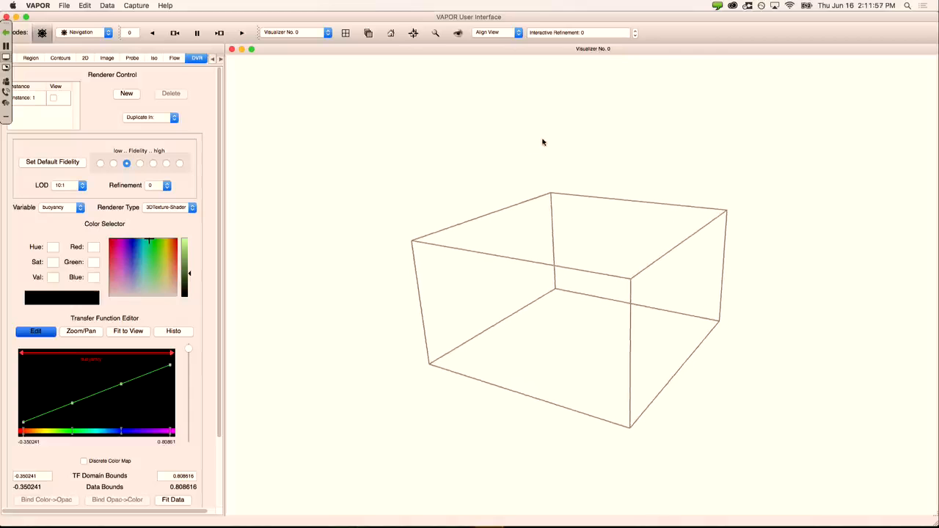
left_click_drag(568, 272, 541, 240)
right_click_drag(541, 239, 530, 182)
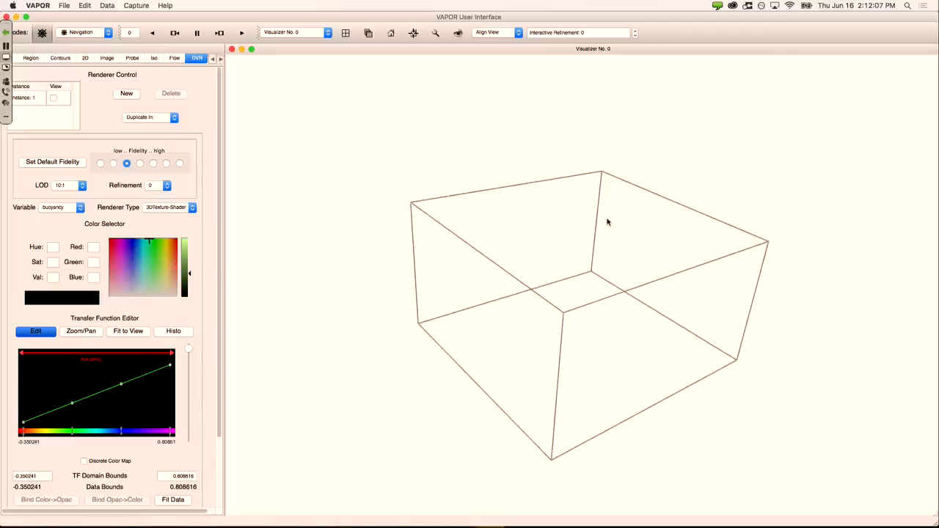
left_click_drag(608, 222, 615, 199)
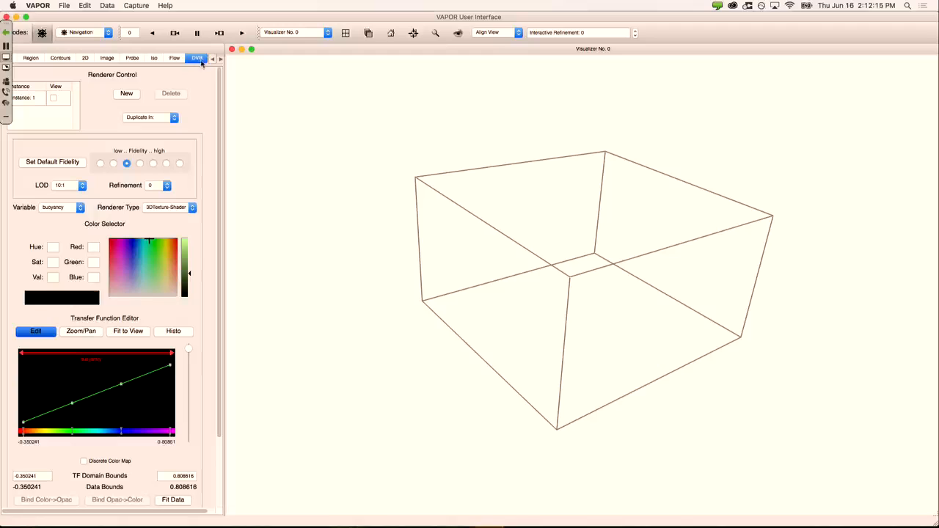
left_click(28, 105)
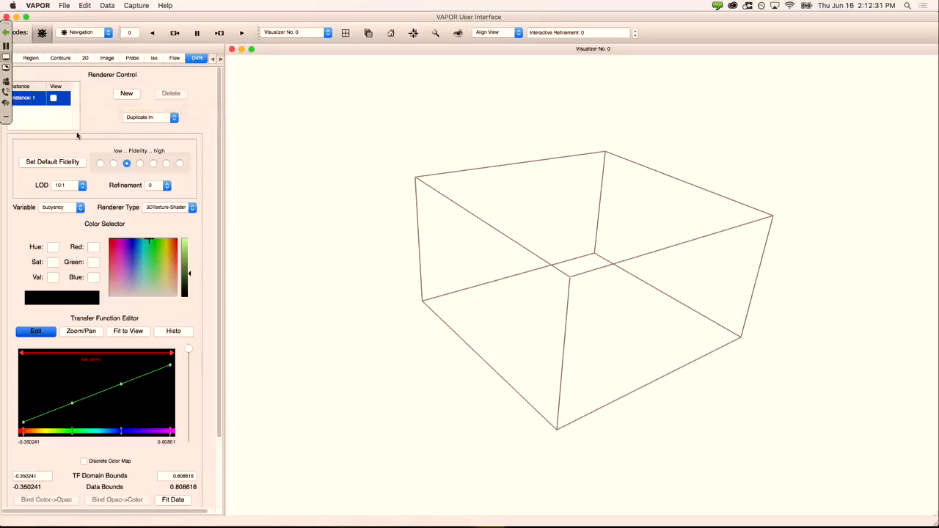
Step: Enable DVR Instance 1 to render buoyancy and drop Fidelity to its lowest setting
left_click(56, 100)
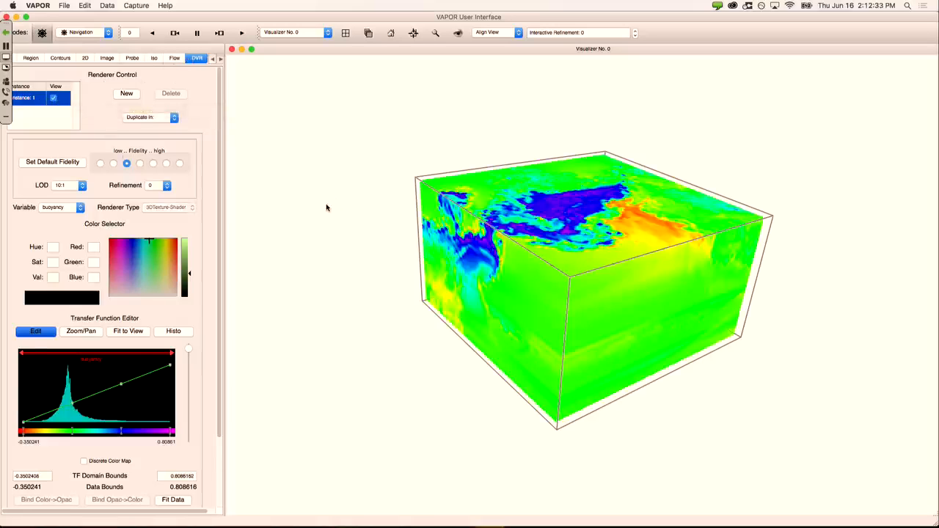
left_click_drag(468, 244, 536, 215)
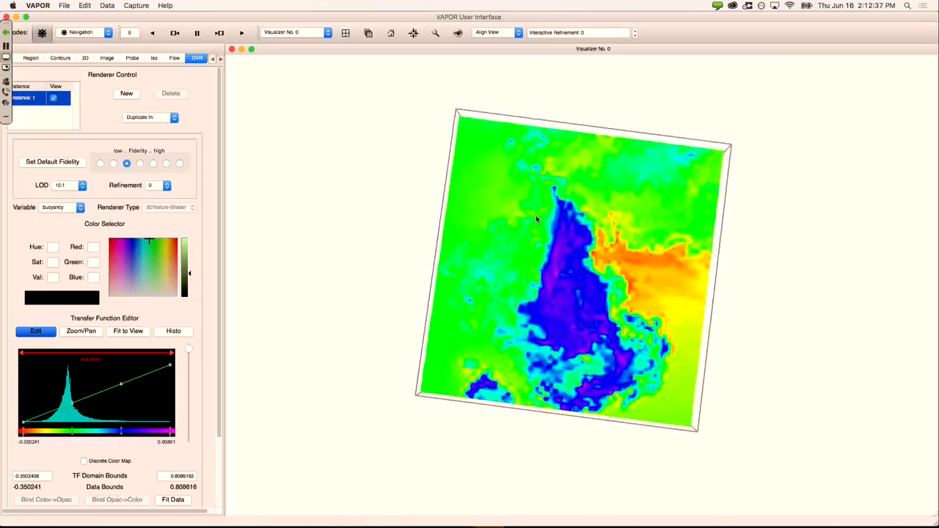
mouse_move(384, 228)
left_mouse_down()
mouse_move(367, 262)
mouse_move(387, 247)
mouse_move(389, 232)
left_mouse_up()
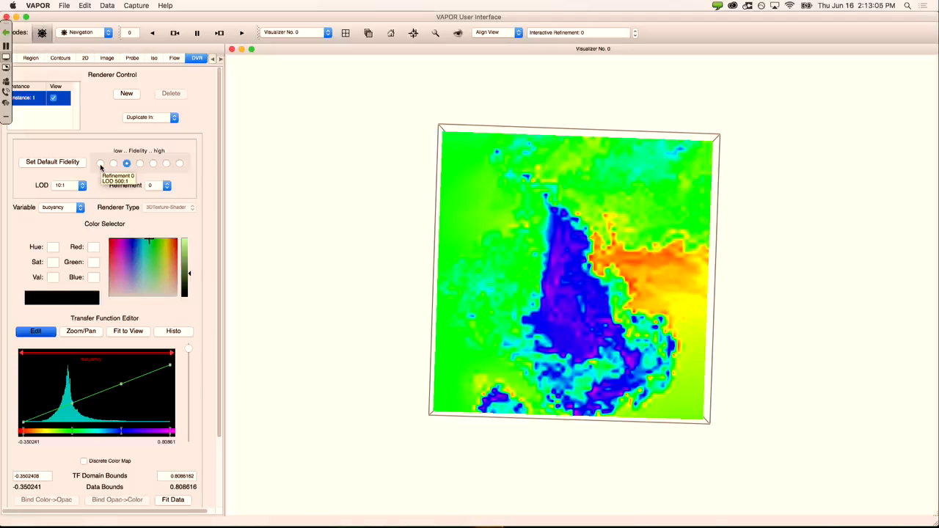
left_click(100, 164)
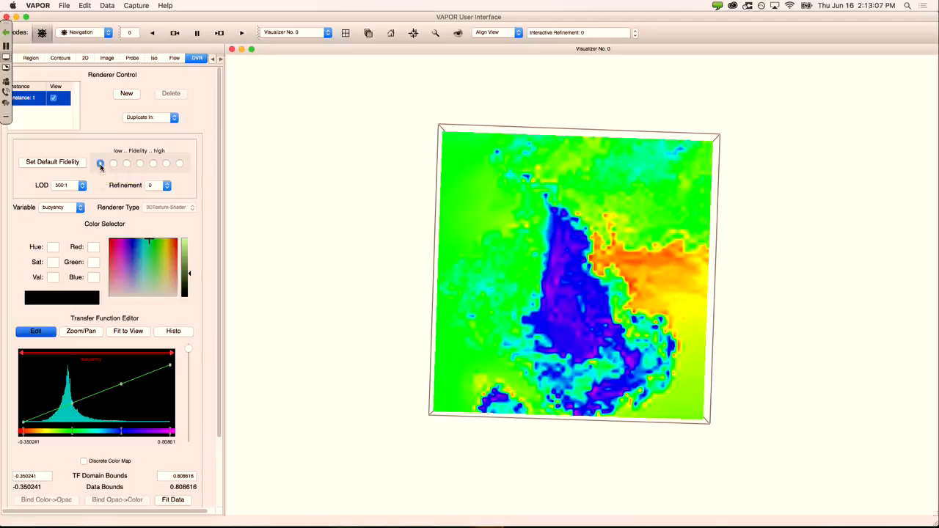
left_click_drag(506, 266, 596, 252)
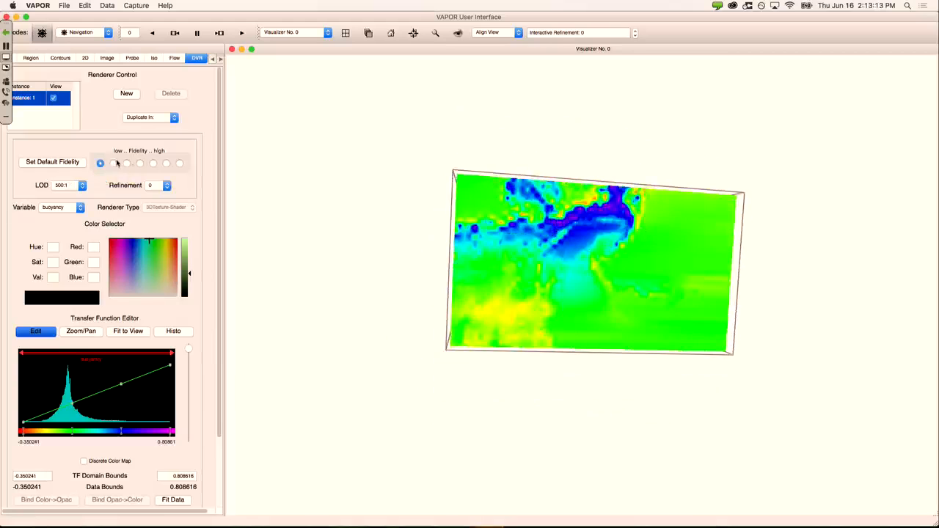
left_click_drag(592, 200, 580, 287)
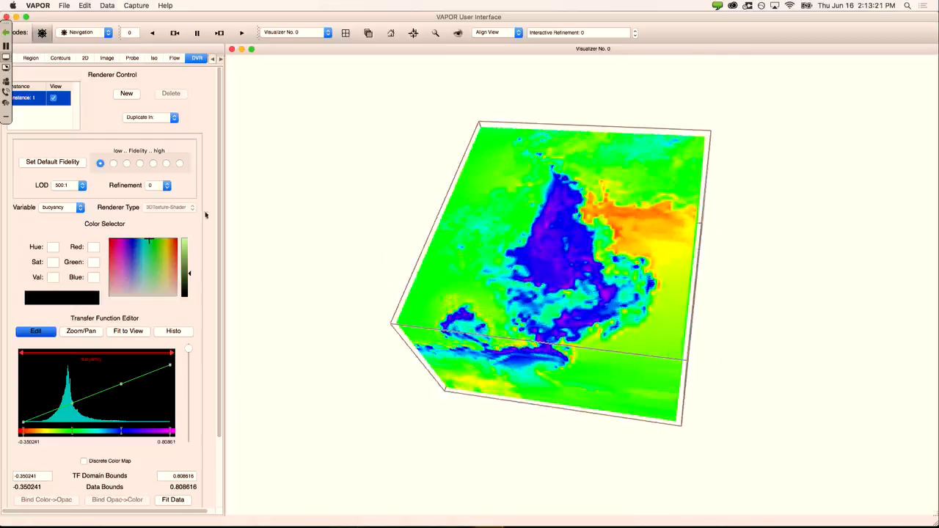
Step: Set Fidelity to highest (LOD 4:1, refinement 3) and zoom in on the top-down buoyancy volume
left_click(181, 165)
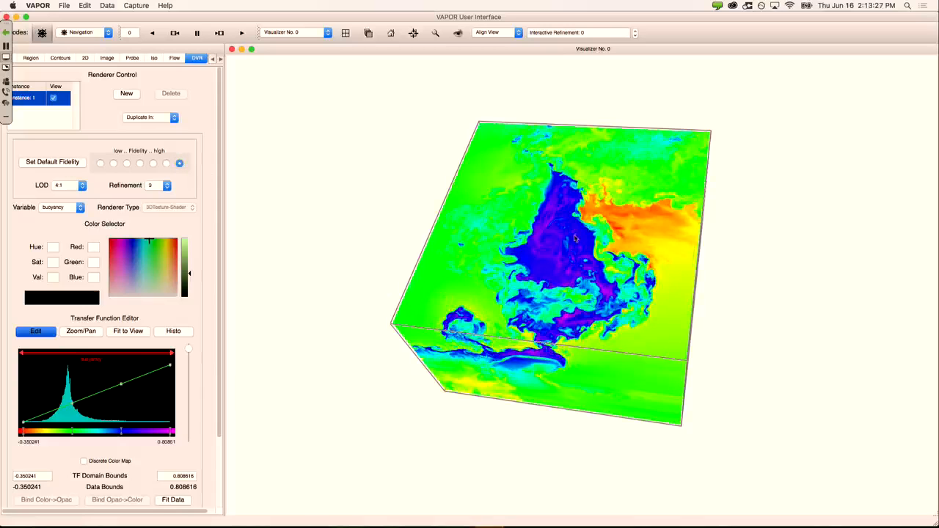
left_click_drag(549, 280, 576, 322)
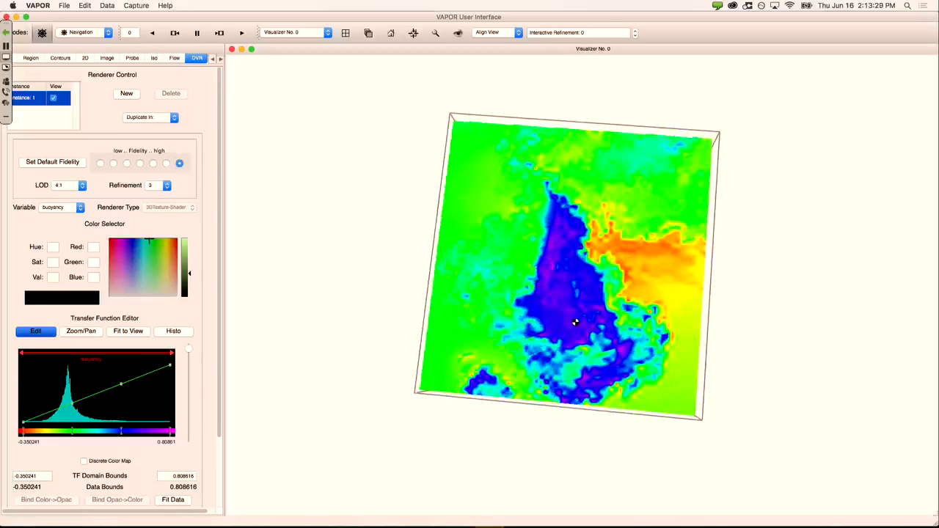
right_click_drag(576, 322, 564, 129)
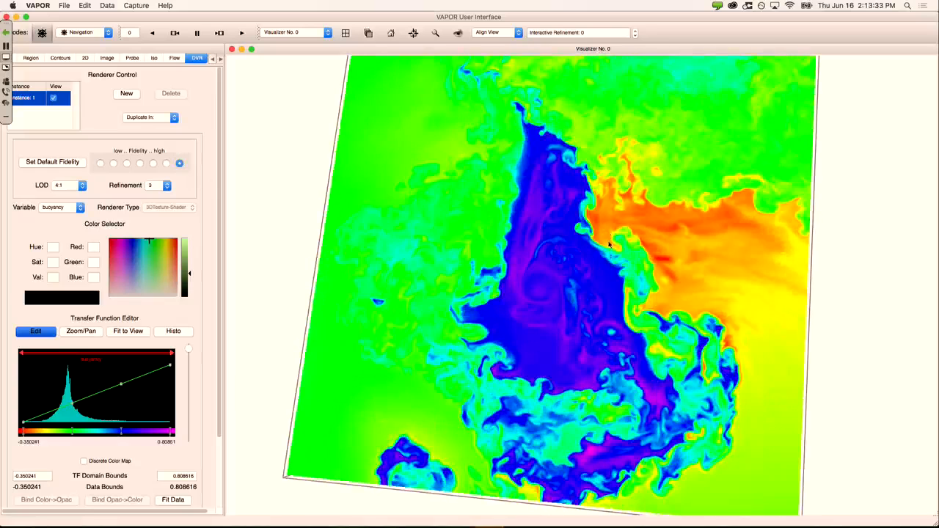
mouse_move(718, 282)
left_mouse_down()
mouse_move(680, 325)
mouse_move(516, 365)
mouse_move(556, 371)
mouse_move(708, 283)
left_mouse_up()
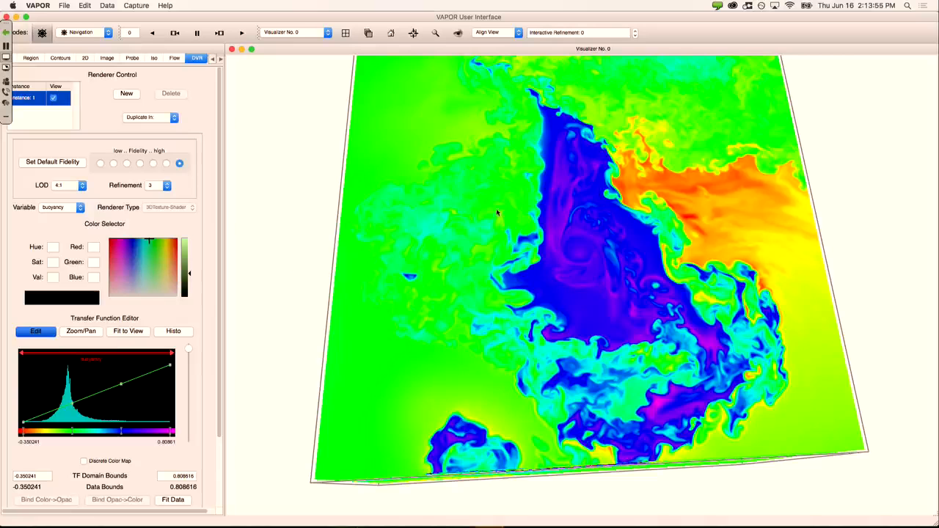
left_click_drag(499, 216, 465, 237)
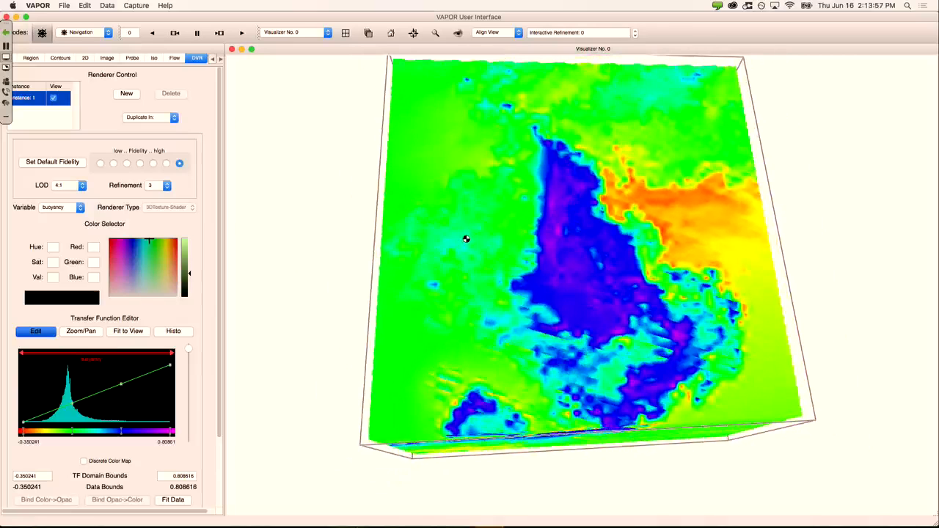
left_click(12, 5)
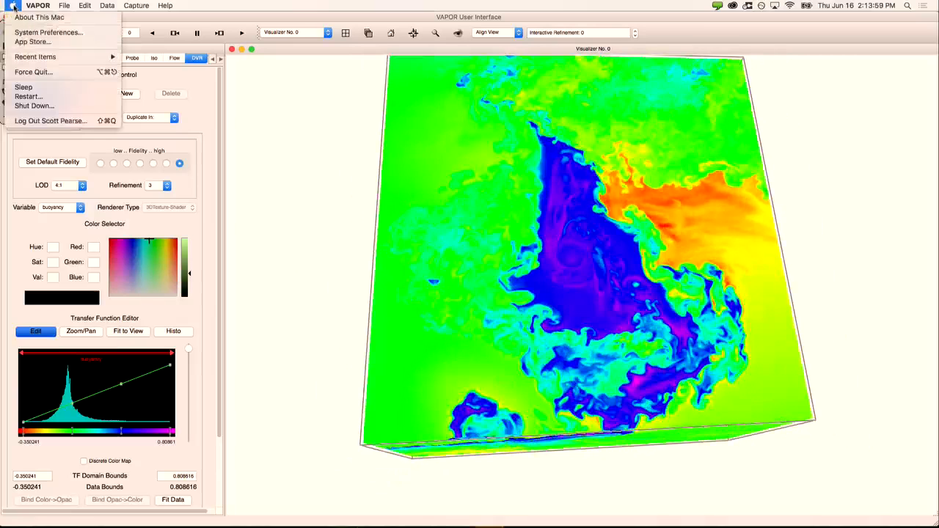
left_click(16, 16)
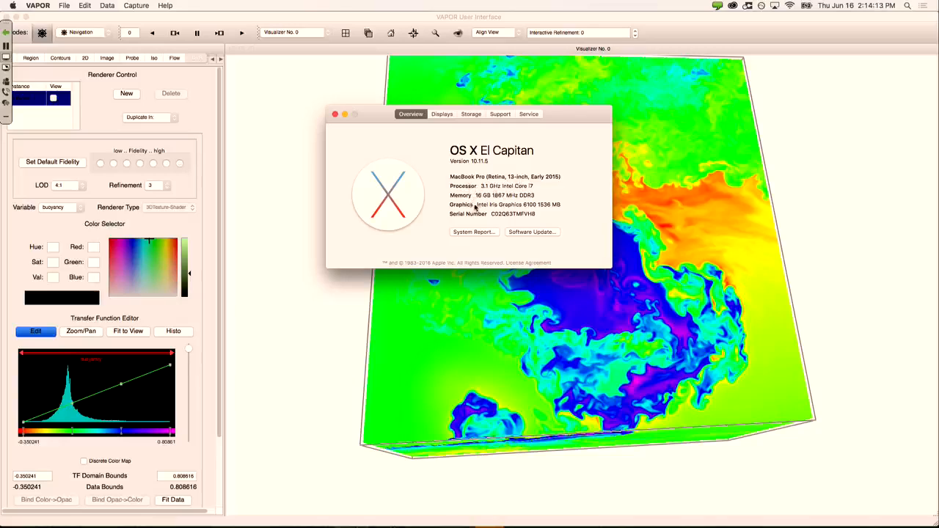
left_click_drag(478, 204, 540, 205)
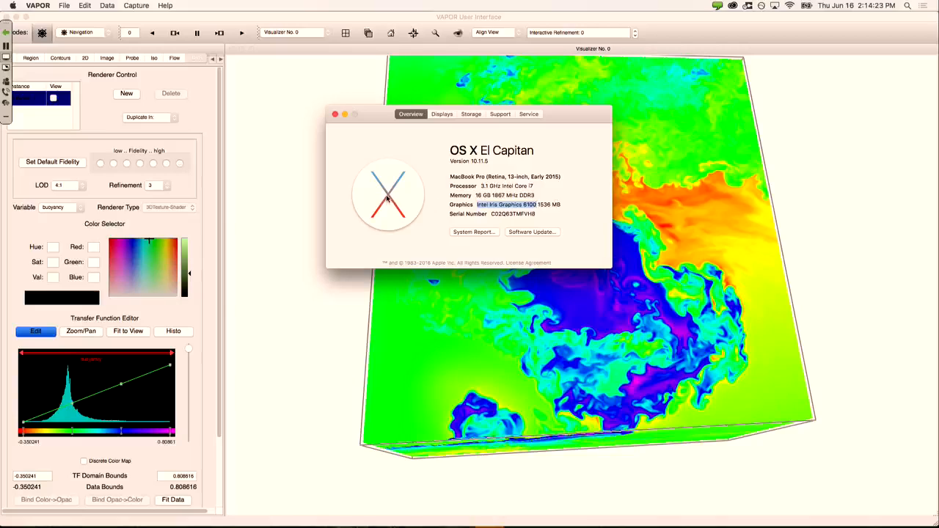
left_click(334, 114)
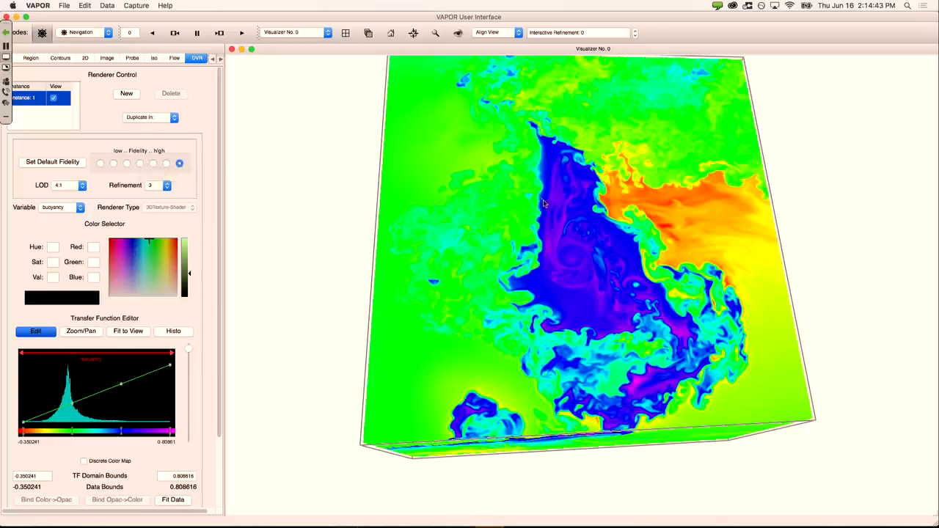
Step: Rotate the top-down buoyancy volume so its top and a side face are both visible
left_click_drag(583, 257, 511, 301)
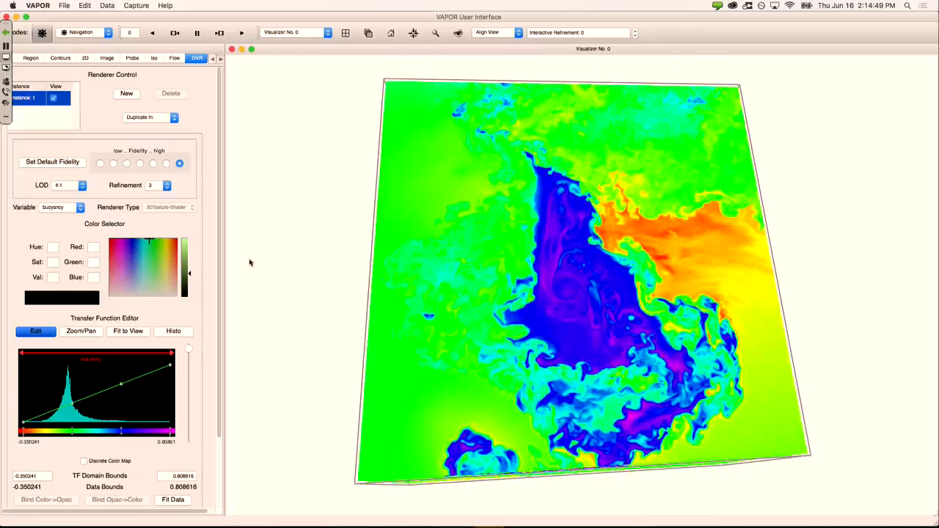
left_click_drag(540, 283, 510, 194)
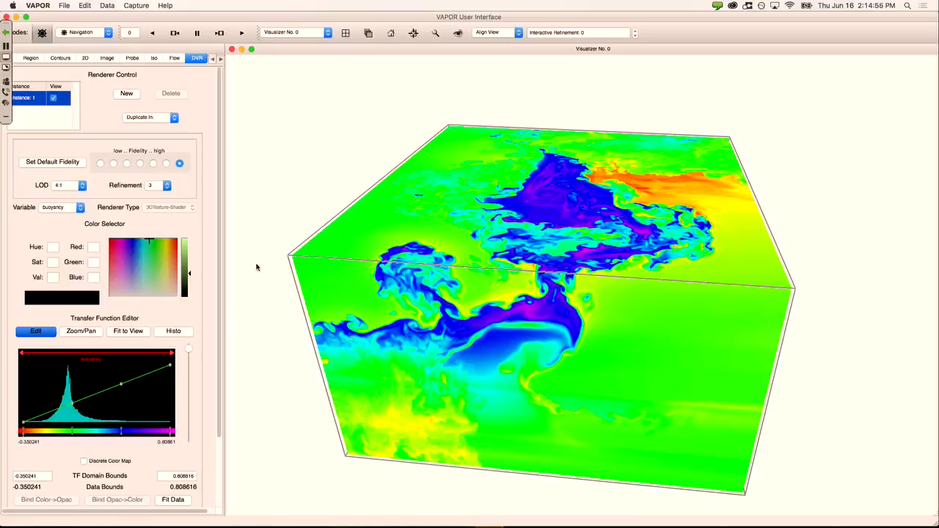
left_click_drag(218, 245, 219, 264)
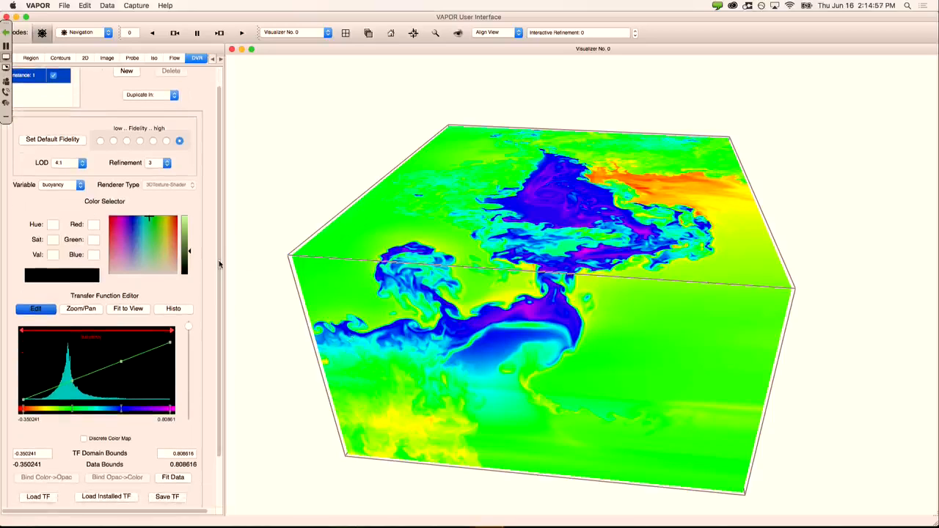
Step: Adjust the buoyancy transfer function, raising an opacity point up to the histogram peak
left_click_drag(224, 297, 222, 327)
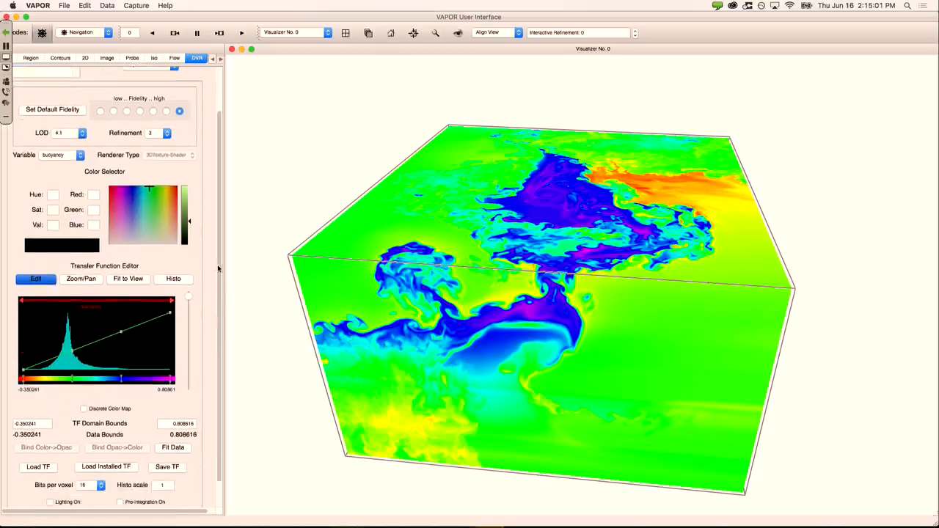
left_click_drag(218, 268, 221, 288)
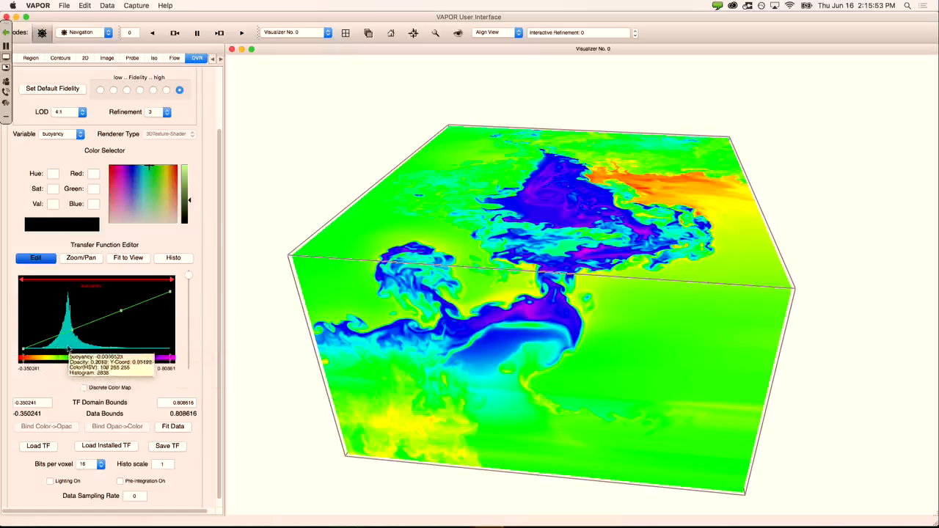
left_click_drag(62, 345, 68, 297)
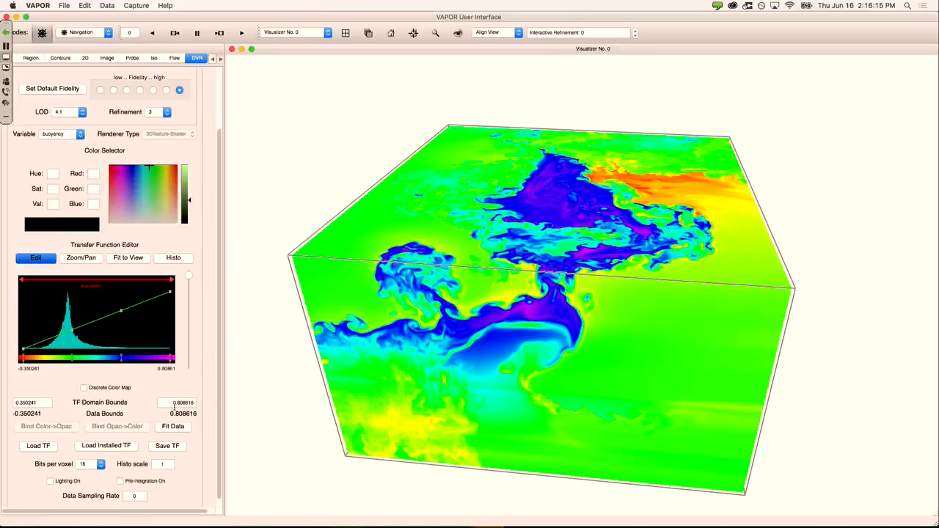
mouse_move(79, 359)
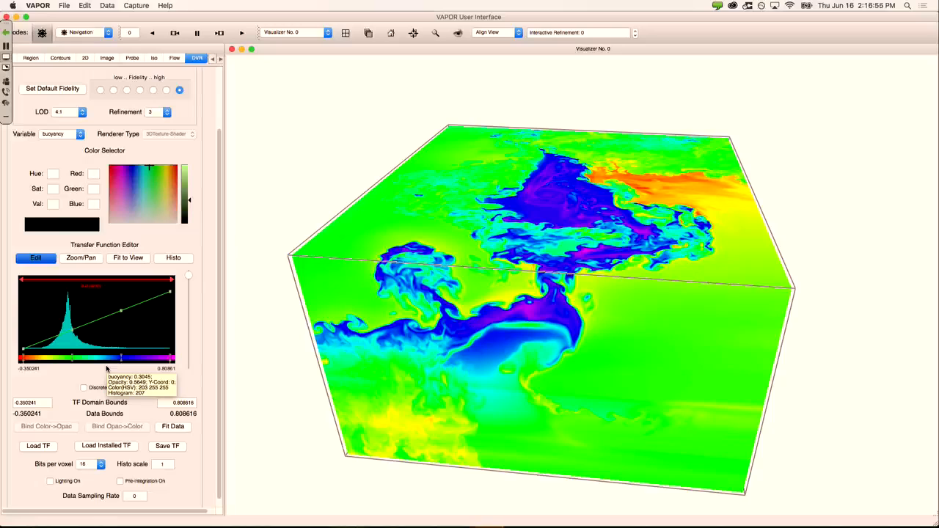
Step: Reshape the buoyancy opacity curve, then raise all its control points to full opacity
left_click(23, 351)
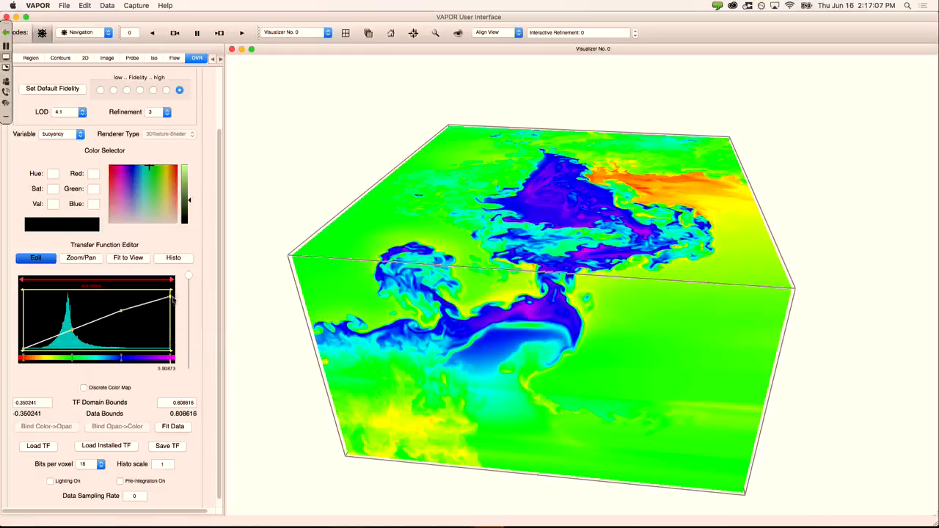
left_click_drag(171, 293, 191, 361)
left_click_drag(121, 312, 123, 333)
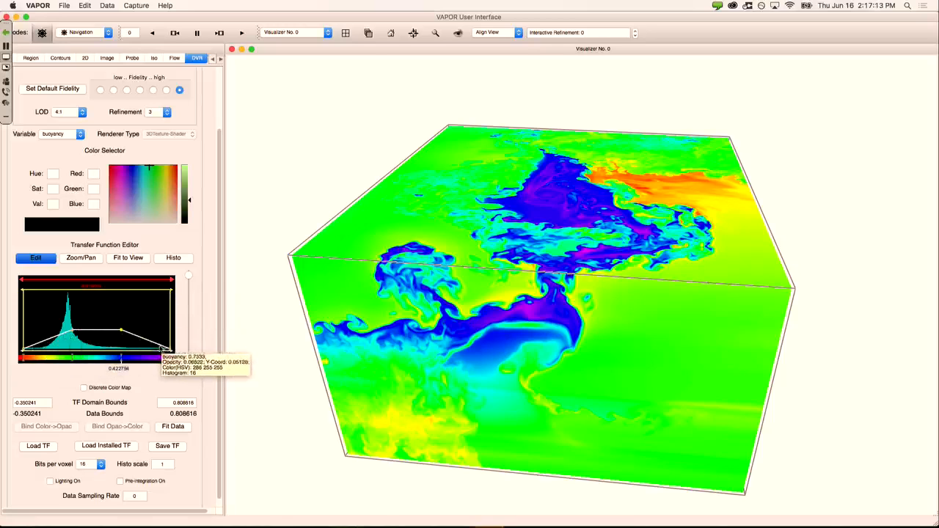
left_click_drag(22, 349, 23, 291)
left_click_drag(73, 331, 72, 287)
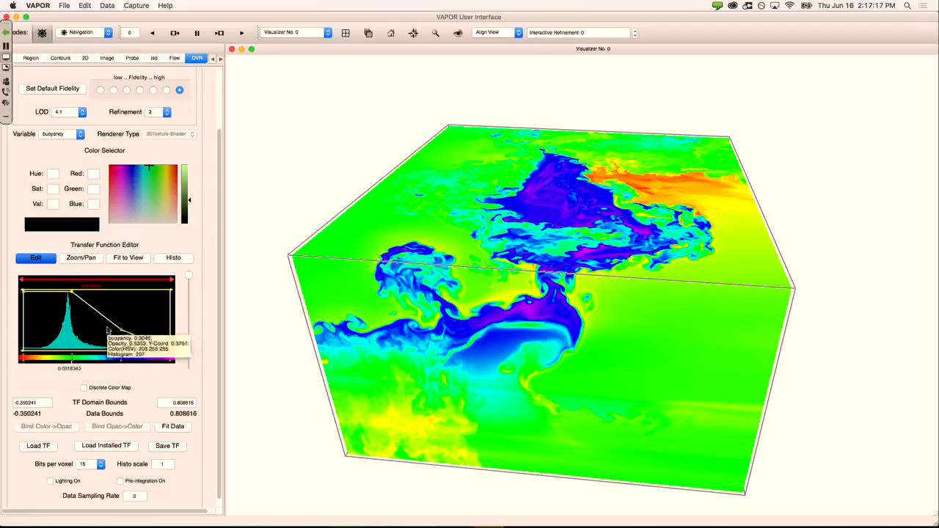
left_click_drag(122, 330, 126, 291)
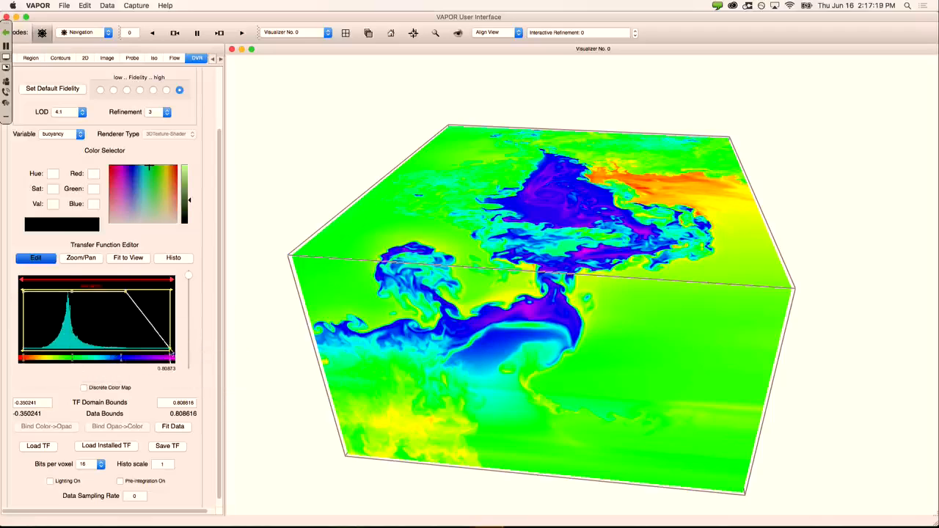
left_click_drag(171, 350, 182, 281)
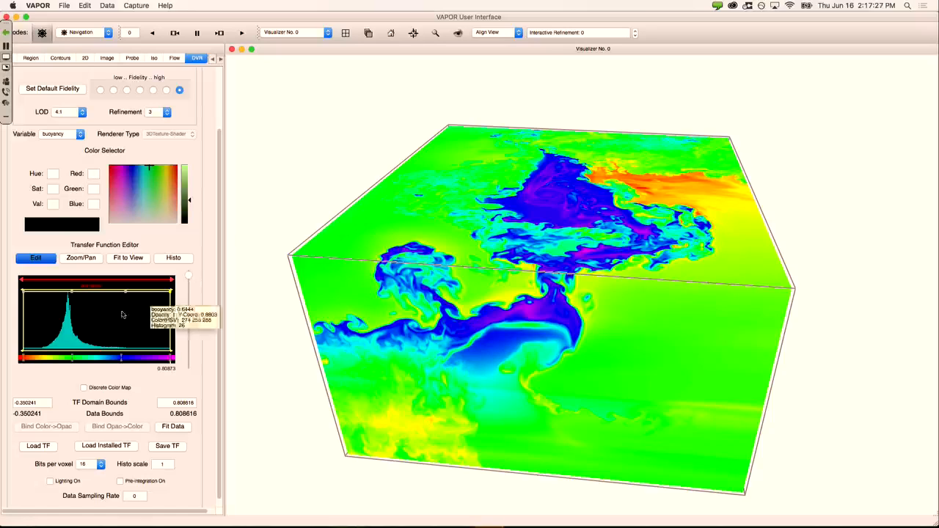
Step: Drop every opacity point to zero so the volume vanishes, then rotate the empty domain box
left_click_drag(23, 291, 4, 363)
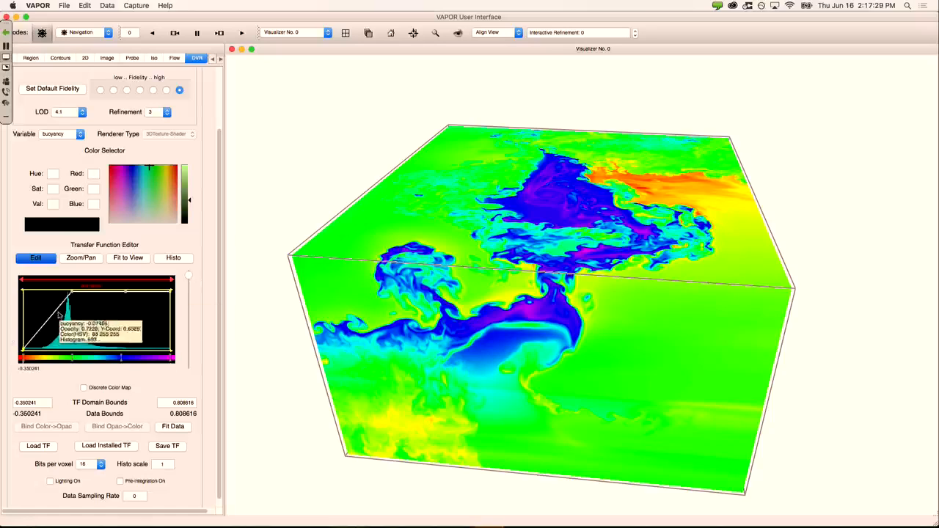
left_click_drag(72, 292, 72, 360)
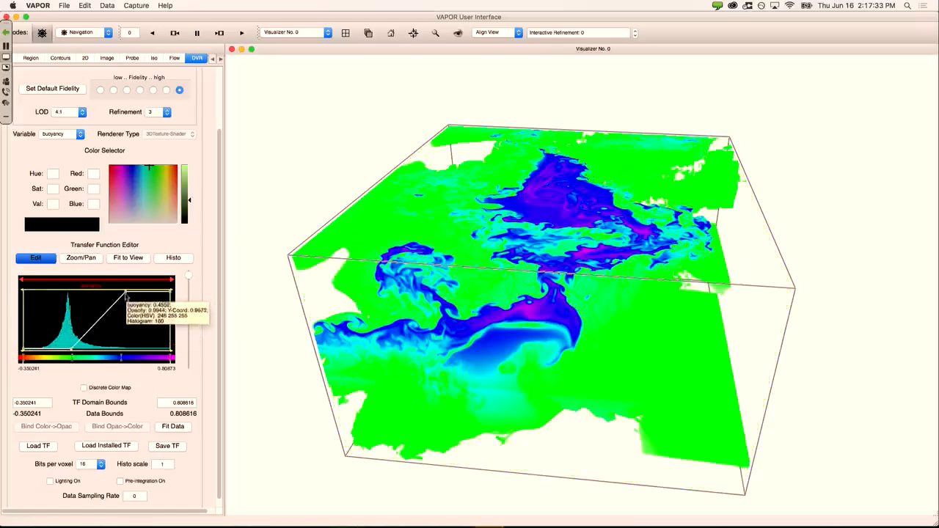
left_click_drag(126, 292, 129, 349)
left_click_drag(170, 292, 171, 350)
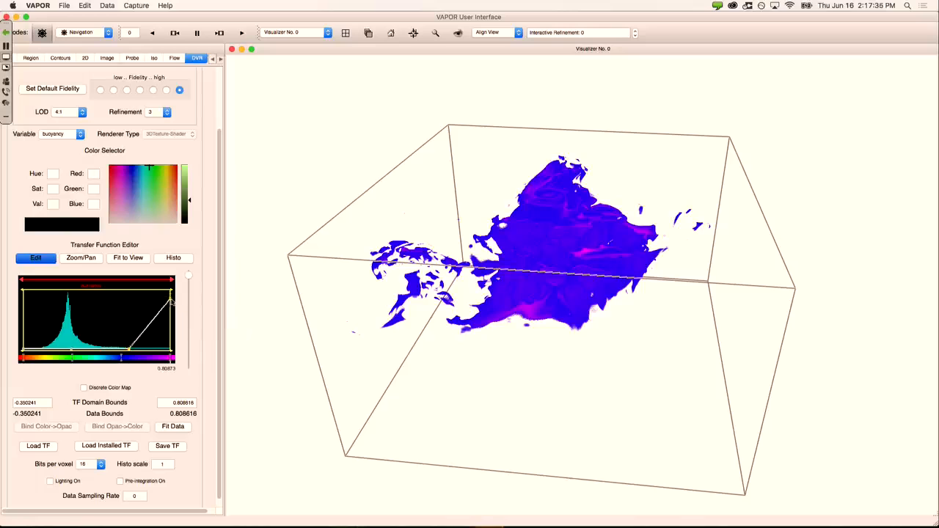
left_click_drag(476, 327, 505, 344)
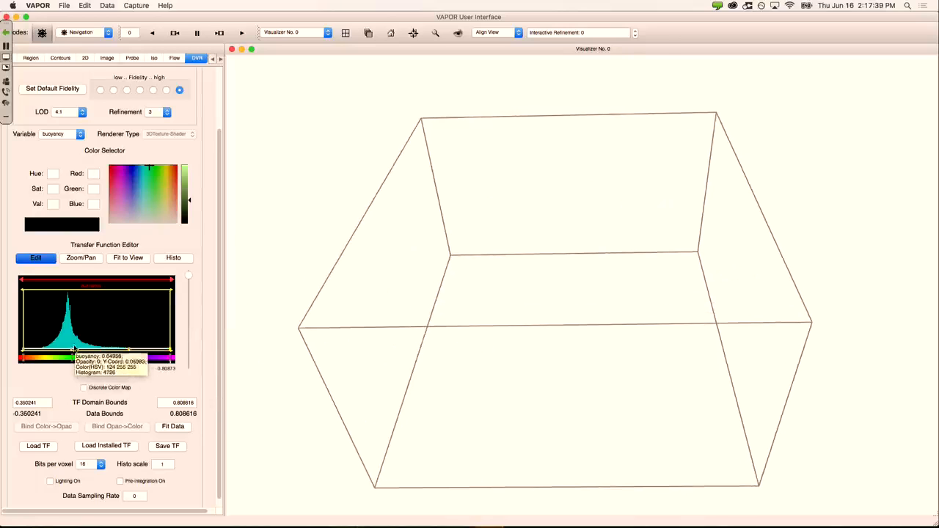
Step: Lift opacity at both buoyancy extremes to show blue lows and yellow highs, then orbit the view
left_click_drag(71, 350, 21, 346)
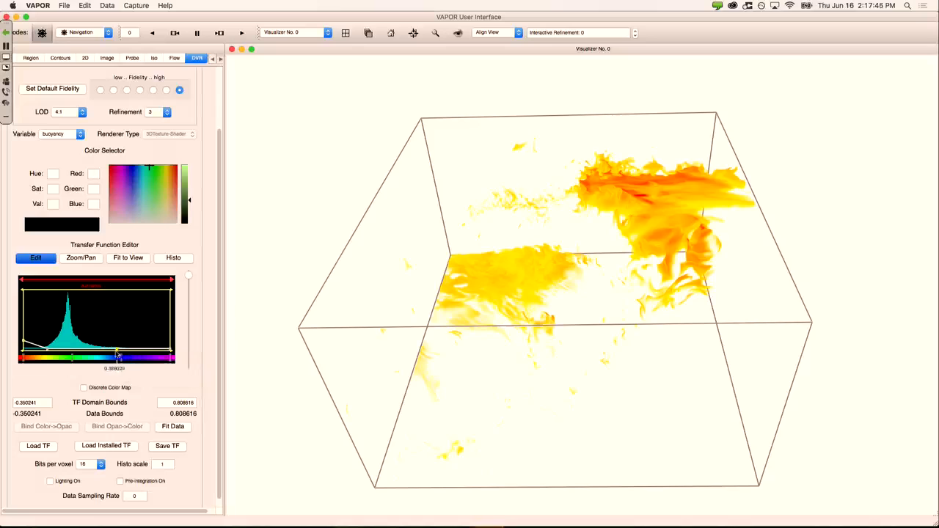
left_click_drag(172, 350, 173, 342)
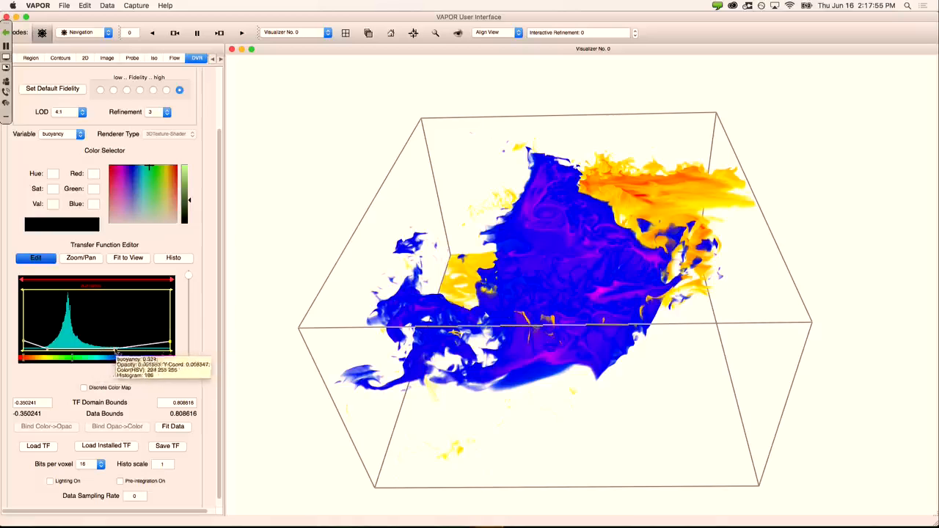
left_click_drag(562, 336, 446, 319)
left_click_drag(539, 232, 546, 242)
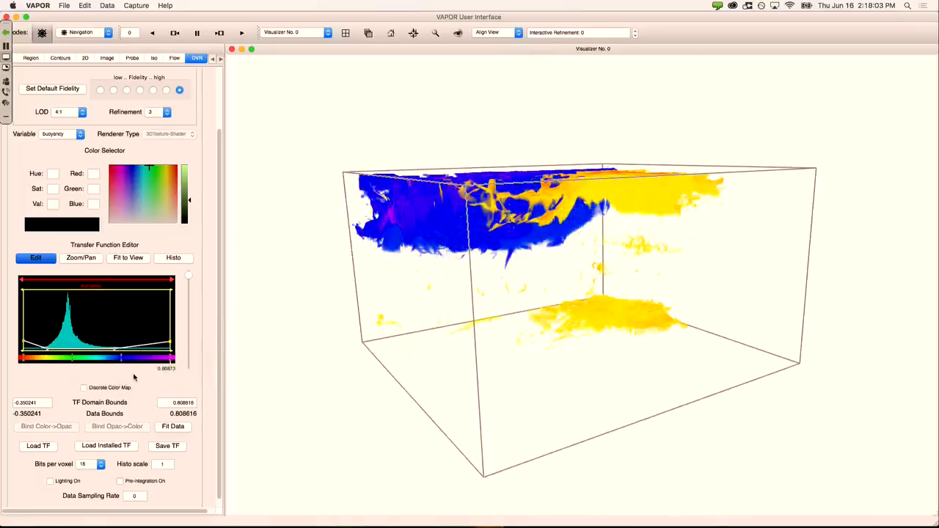
mouse_move(125, 369)
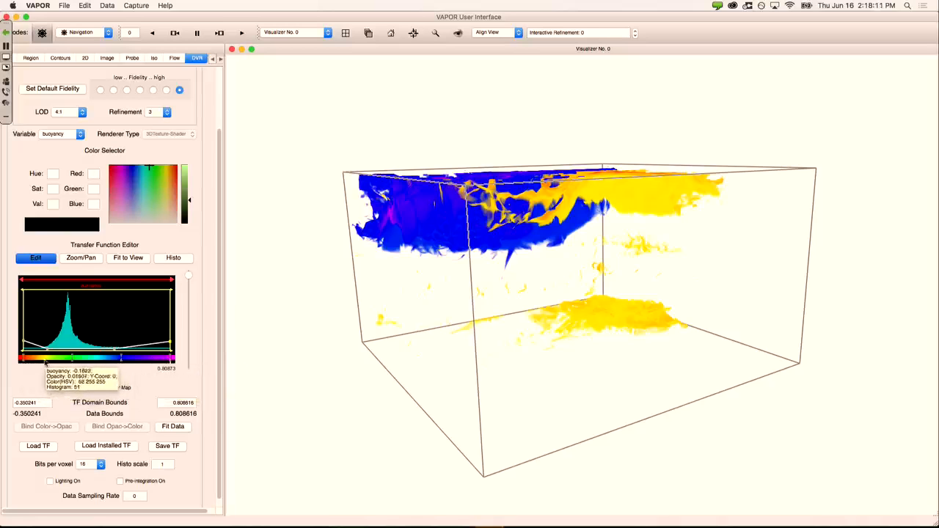
left_click_drag(549, 296, 585, 313)
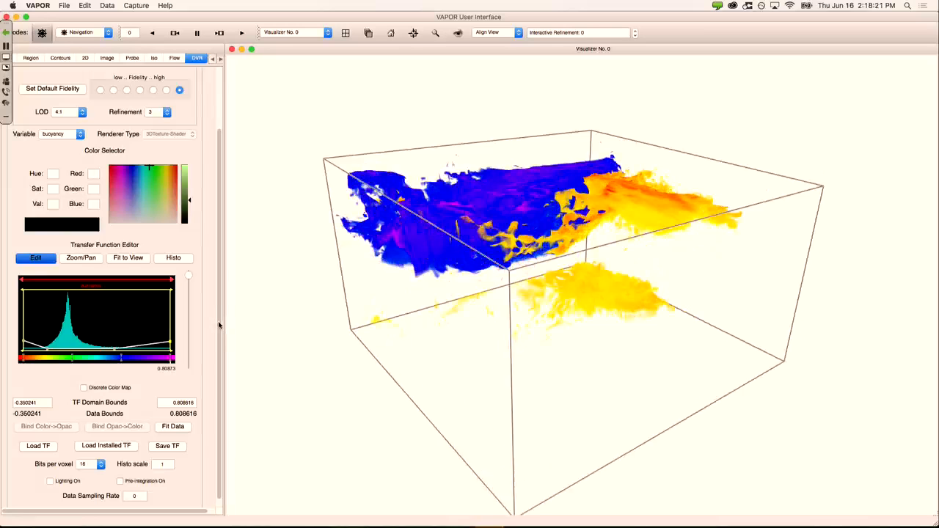
left_click_drag(434, 289, 457, 241)
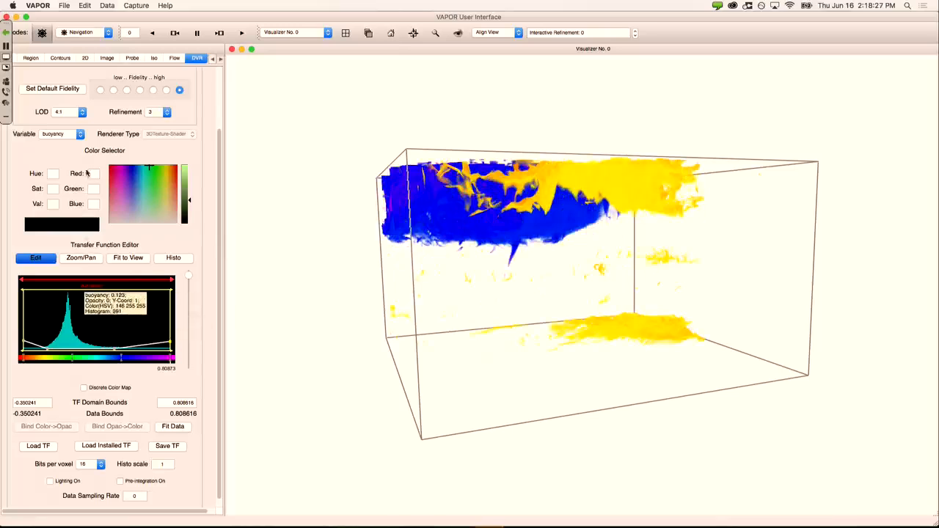
left_click(75, 136)
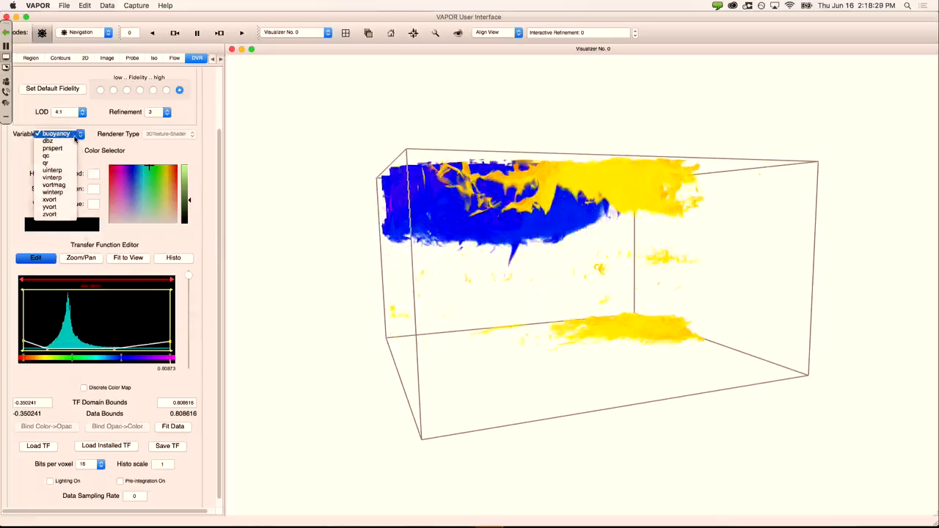
left_click(73, 135)
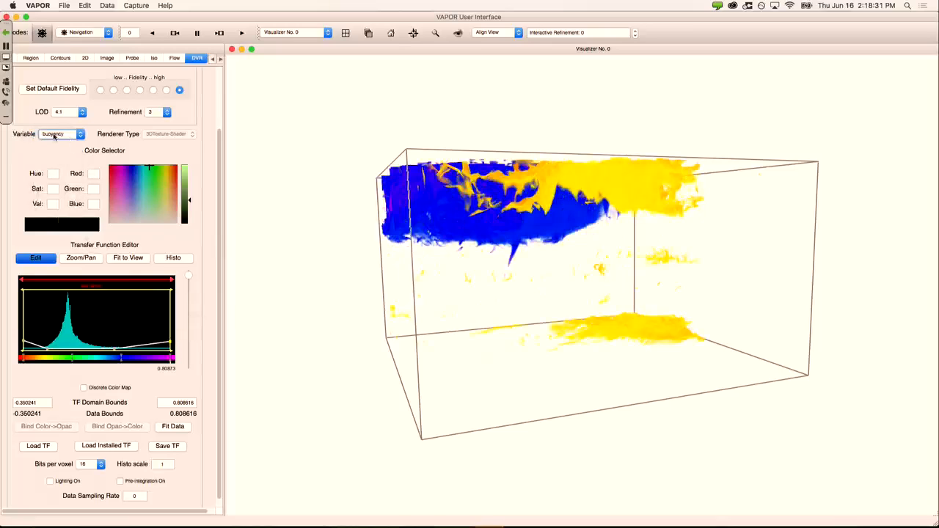
left_click(80, 135)
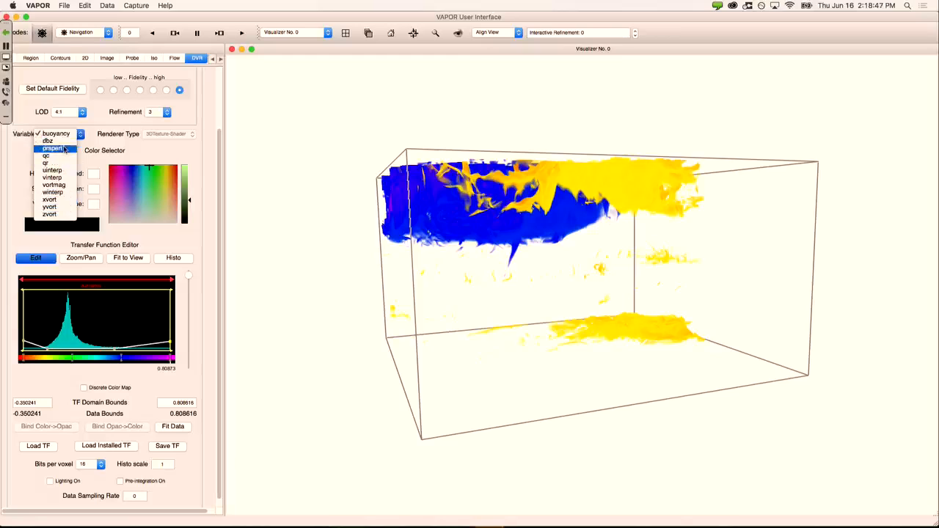
left_click(94, 146)
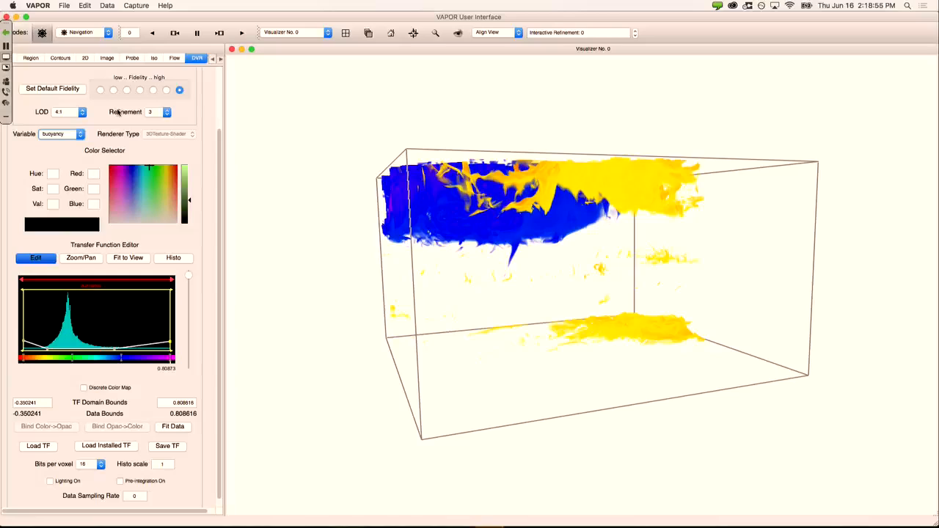
left_click(76, 133)
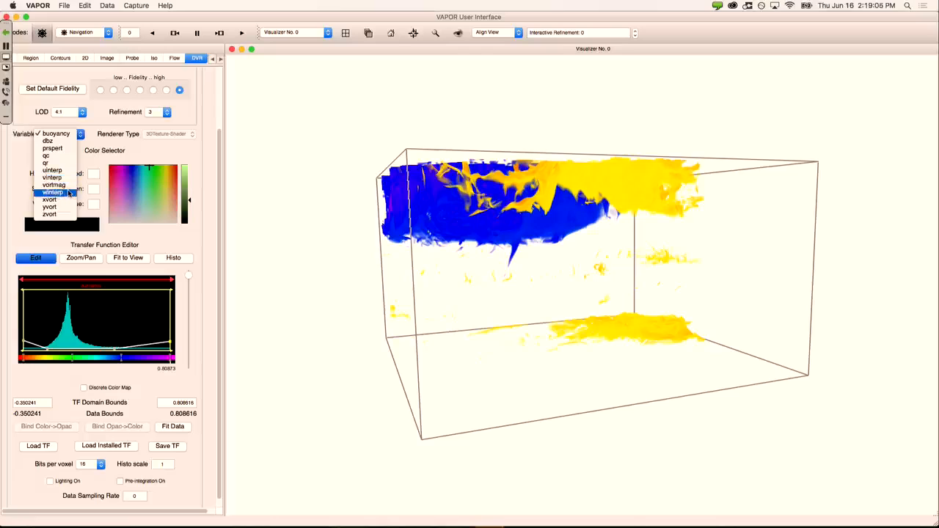
left_click(92, 165)
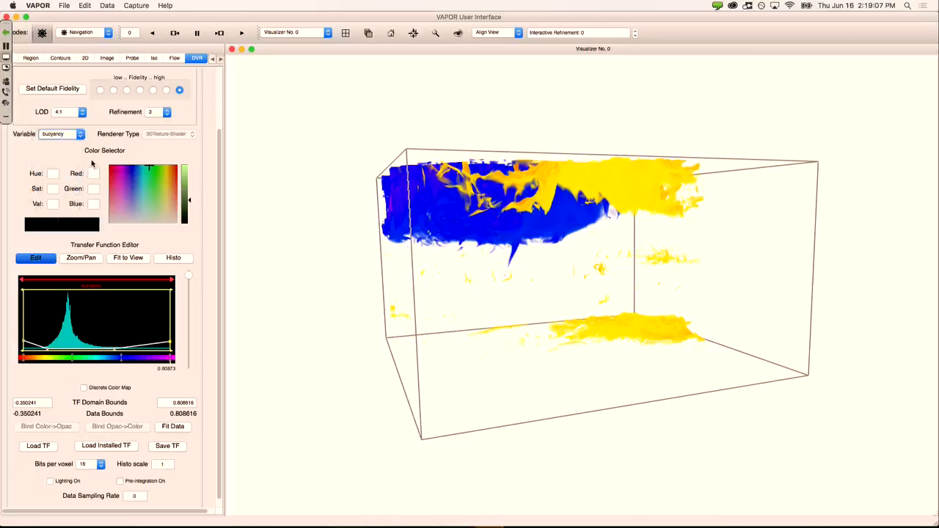
Step: Open the Python derived-variable script editor from the Edit menu and select uinterp as an input
left_click(89, 6)
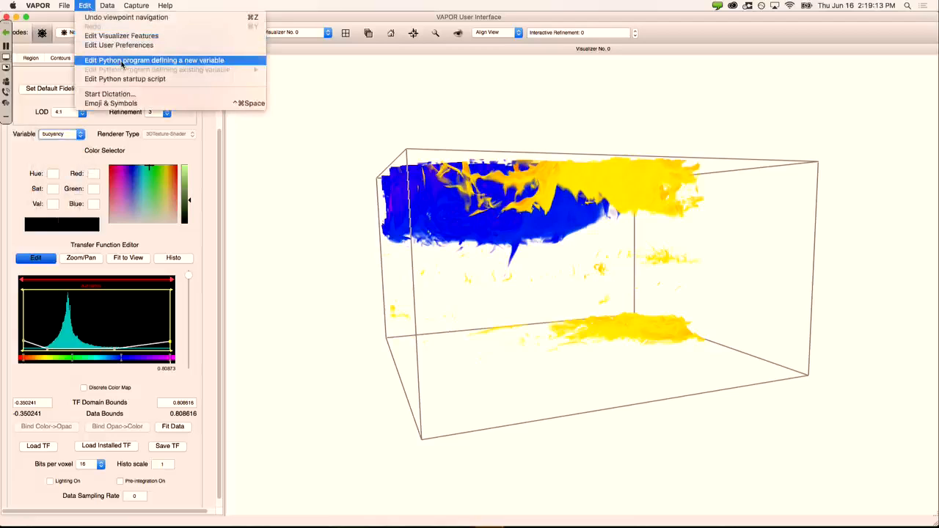
left_click(226, 64)
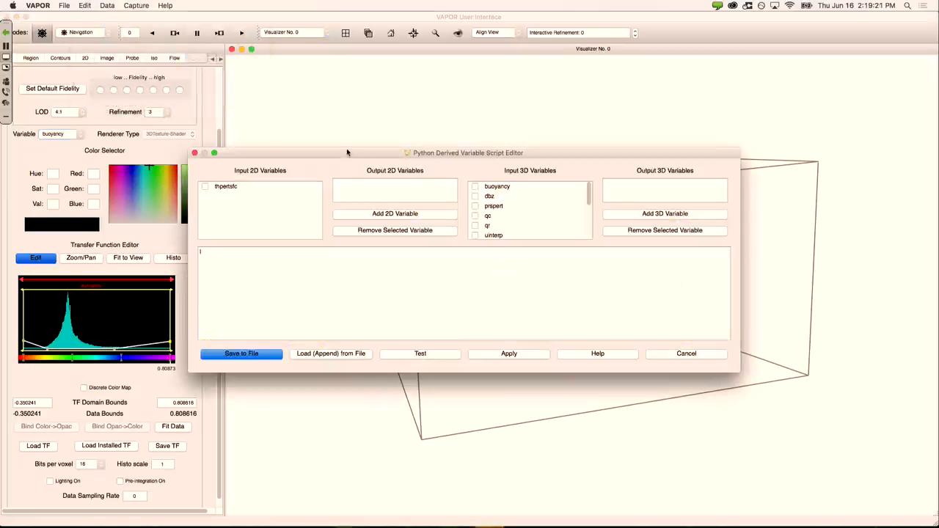
left_click_drag(448, 154, 444, 147)
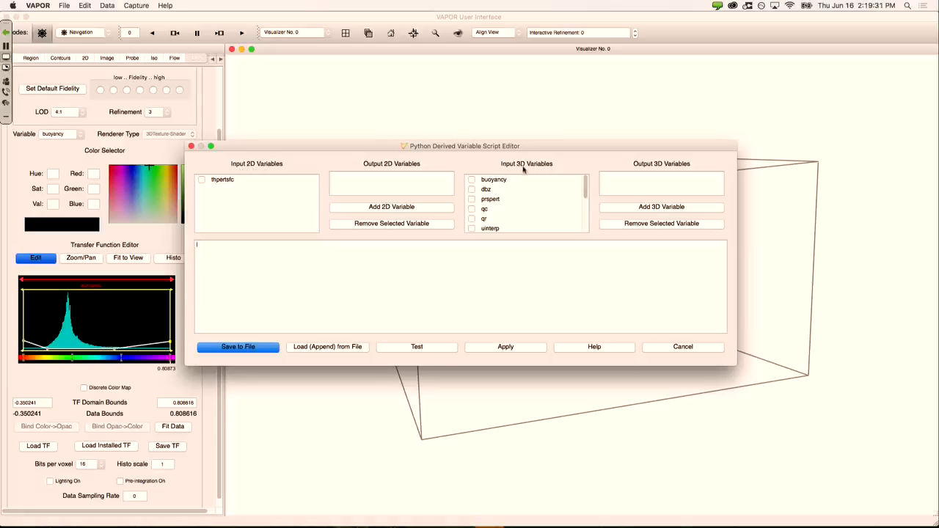
scroll(523, 195, "down", 1)
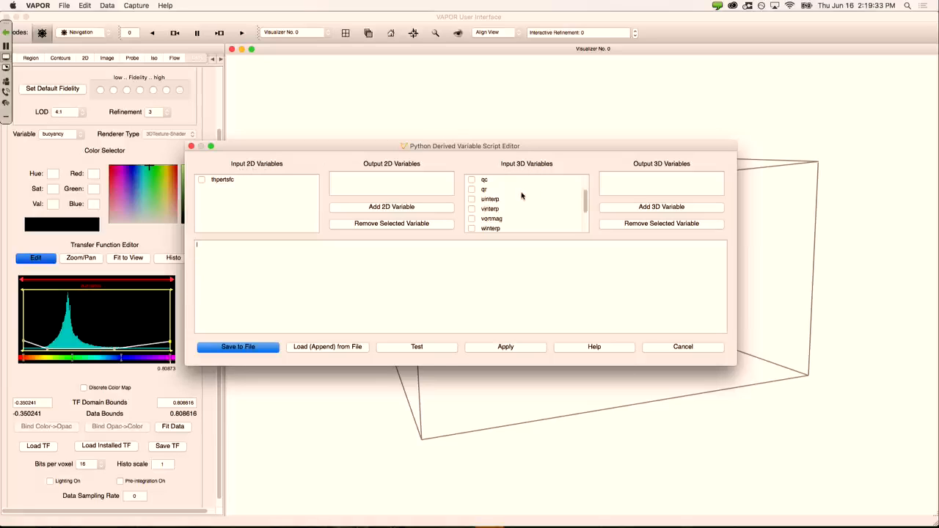
left_click(472, 199)
Step: Add a 3D output variable named wind and begin typing its sqrt(uinterp… formula
left_click(637, 208)
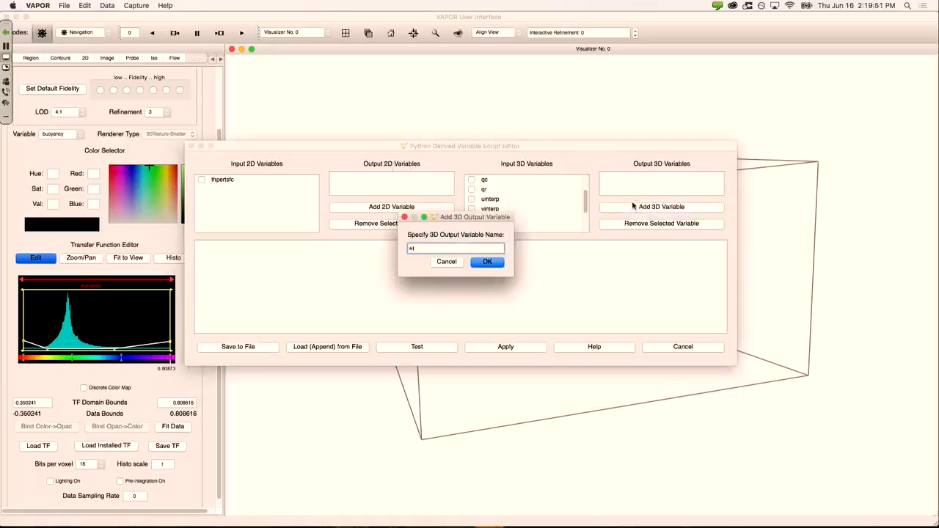
left_click(496, 264)
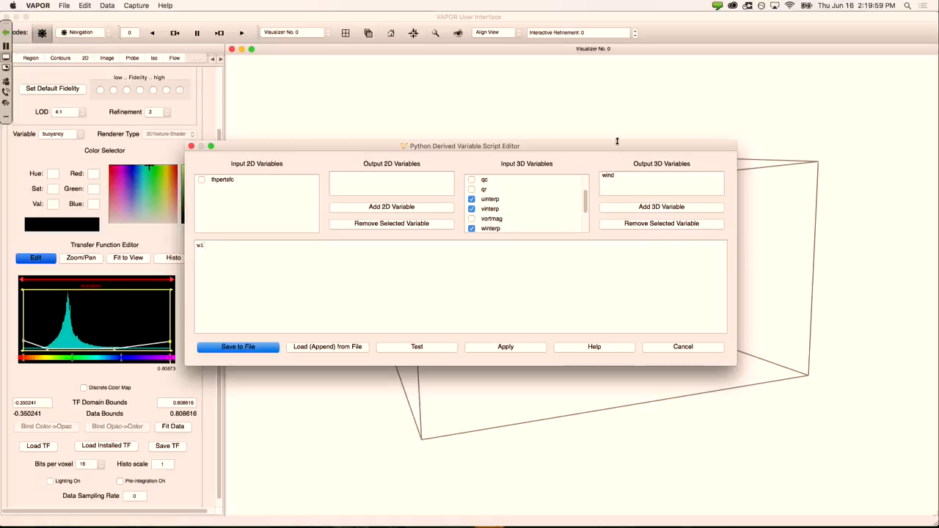
type("sqrt(uinterp*uinterp + v")
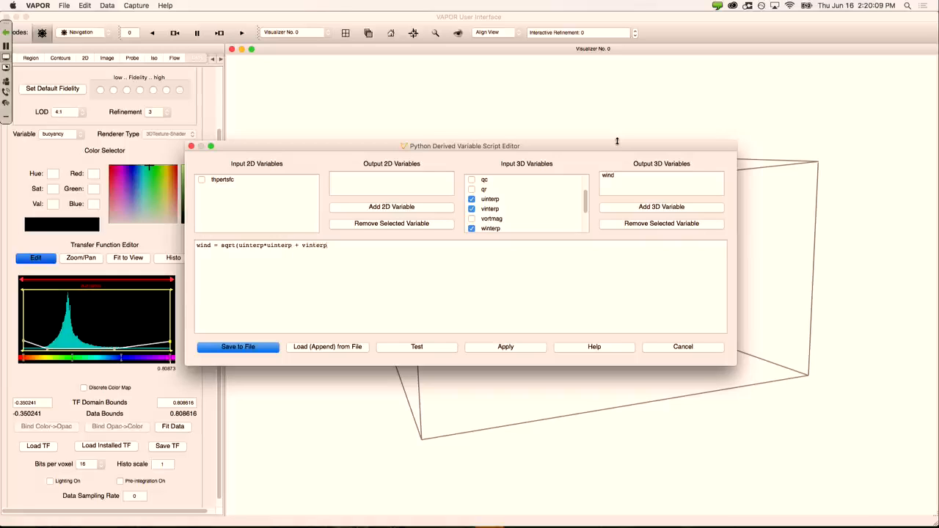
Step: Complete the wind = sqrt(uinterp²+vinterp²+winterp²) formula, test it successfully, and apply it
type("interp + winterp*winterp")
left_click(445, 346)
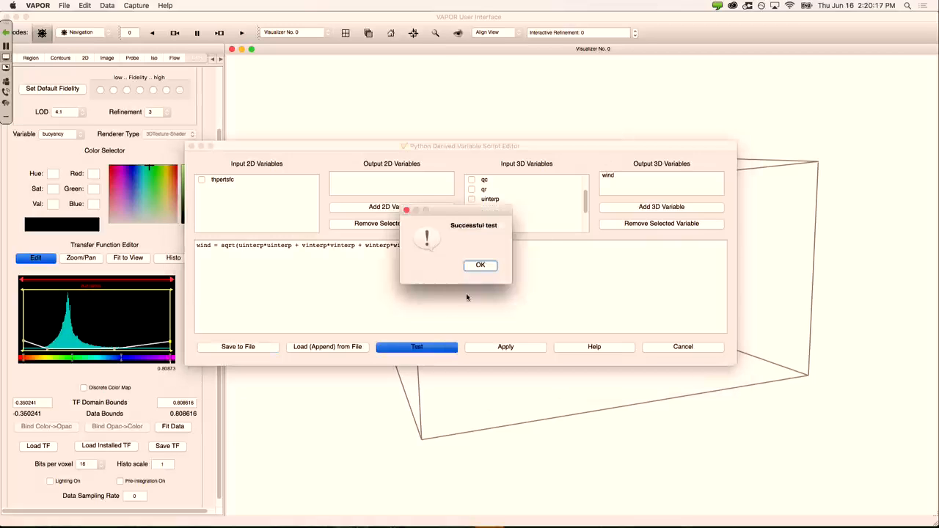
left_click(479, 266)
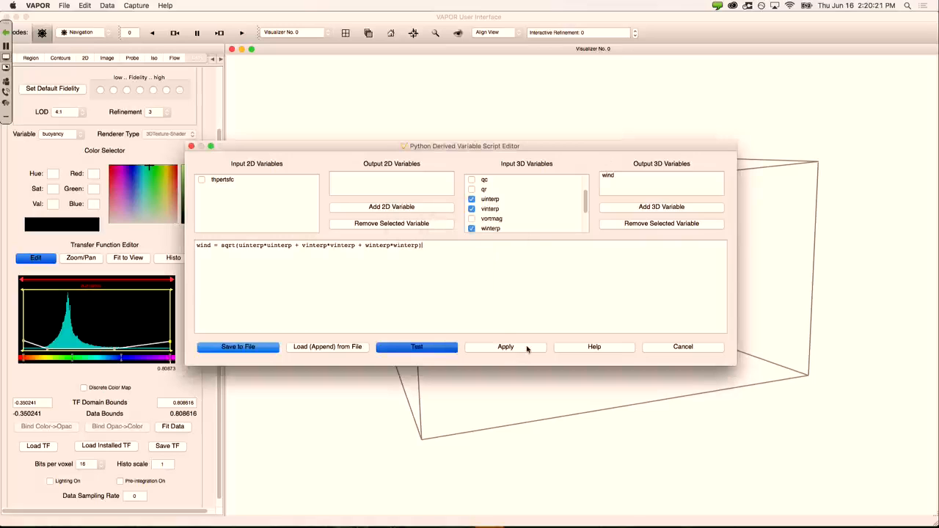
left_click(527, 349)
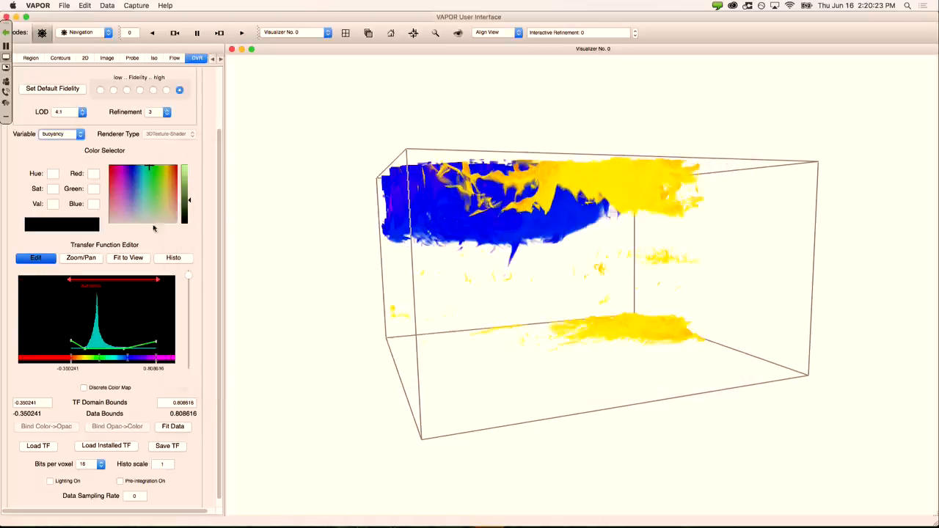
Step: Switch the DVR variable from buoyancy to wind and orbit the magenta-filled volume
left_click(79, 137)
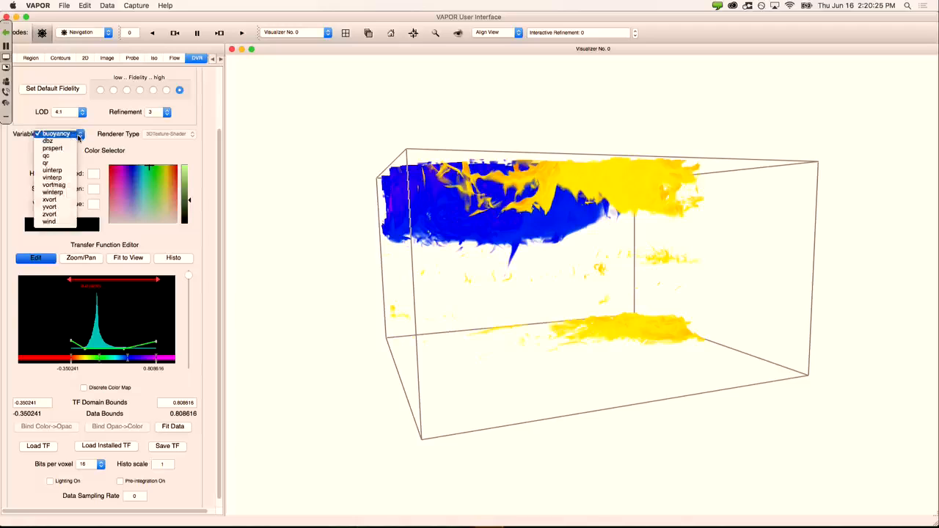
left_click(78, 135)
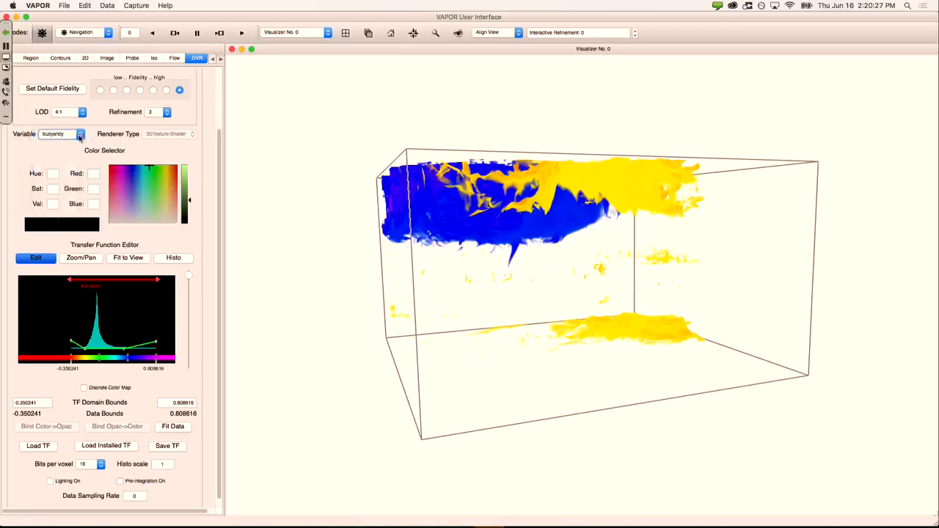
left_click(80, 137)
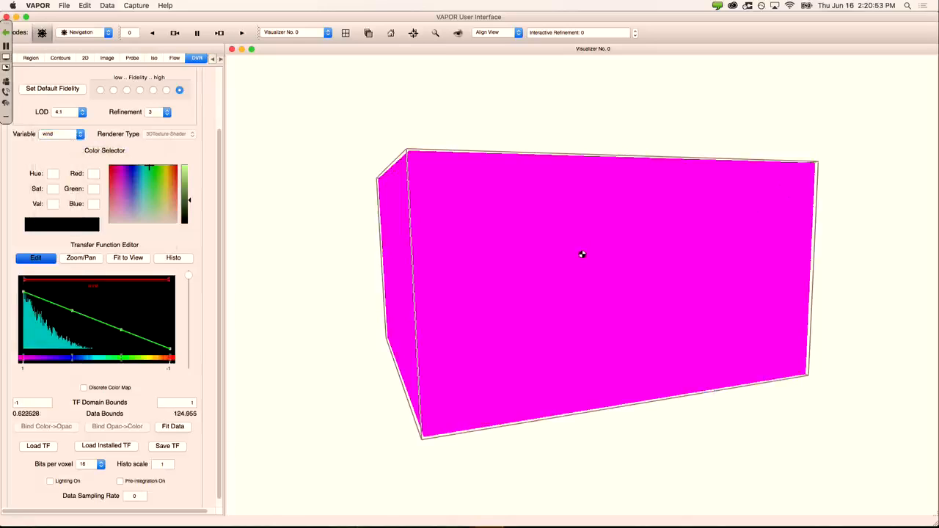
left_click_drag(582, 252, 555, 248)
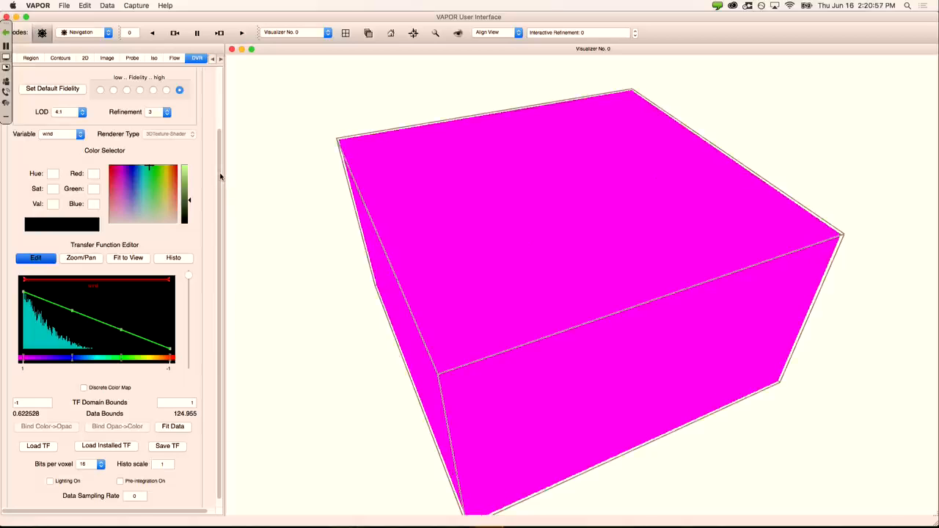
scroll(220, 176, "down", 1)
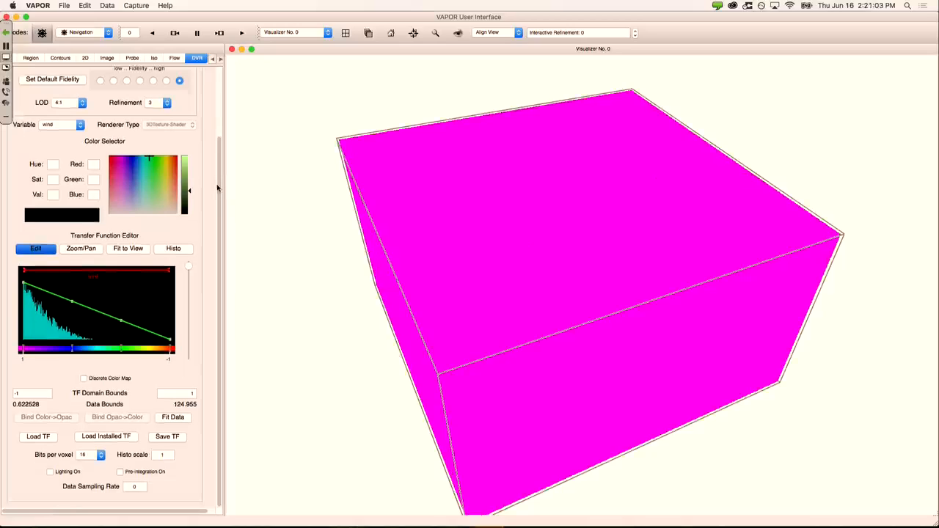
Step: Fit the wind transfer function to 0.622528–124.955, show its histogram, and orbit the rainbow volume
left_click(185, 420)
left_click(145, 251)
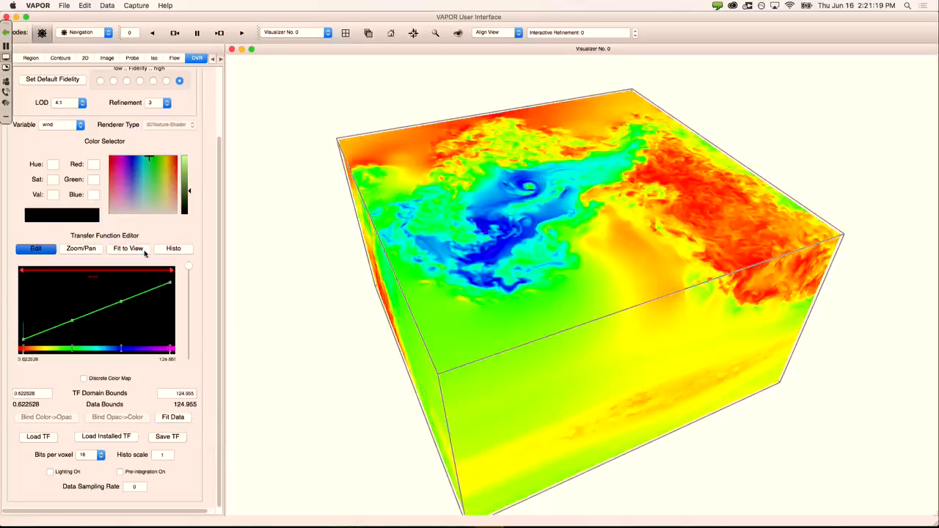
left_click(175, 250)
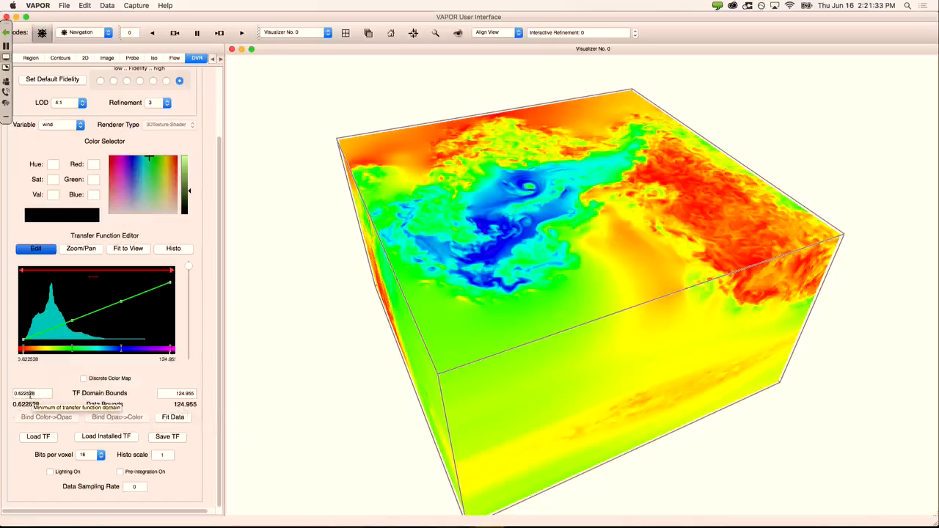
left_click_drag(31, 394, 14, 394)
left_click_drag(175, 394, 195, 395)
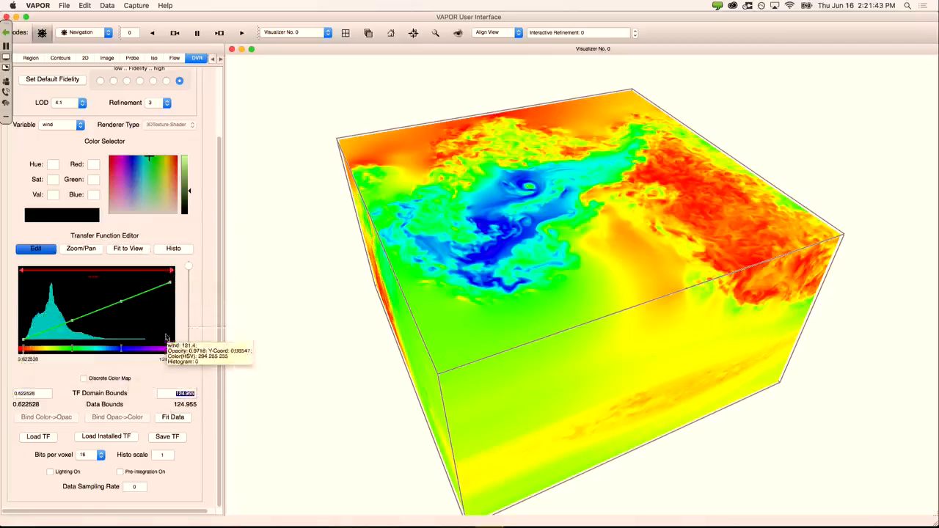
left_click(36, 395)
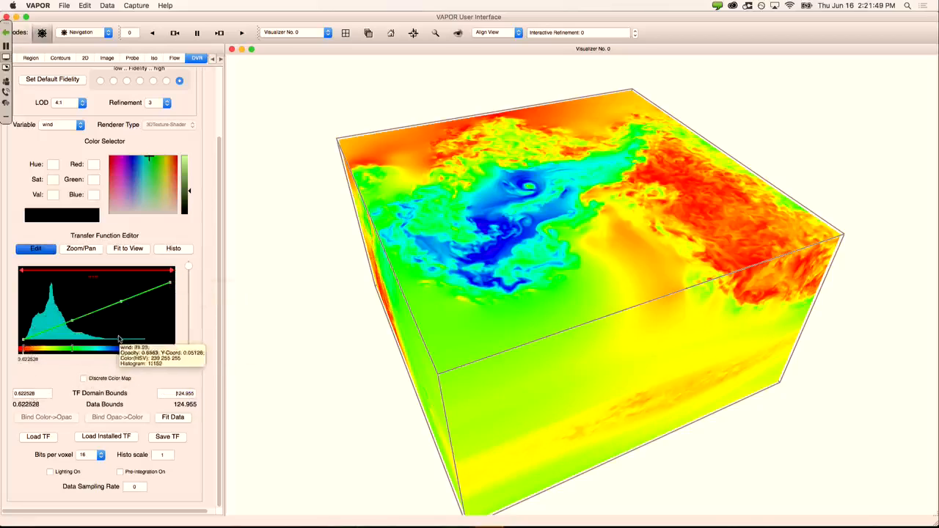
left_click_drag(444, 373, 503, 359)
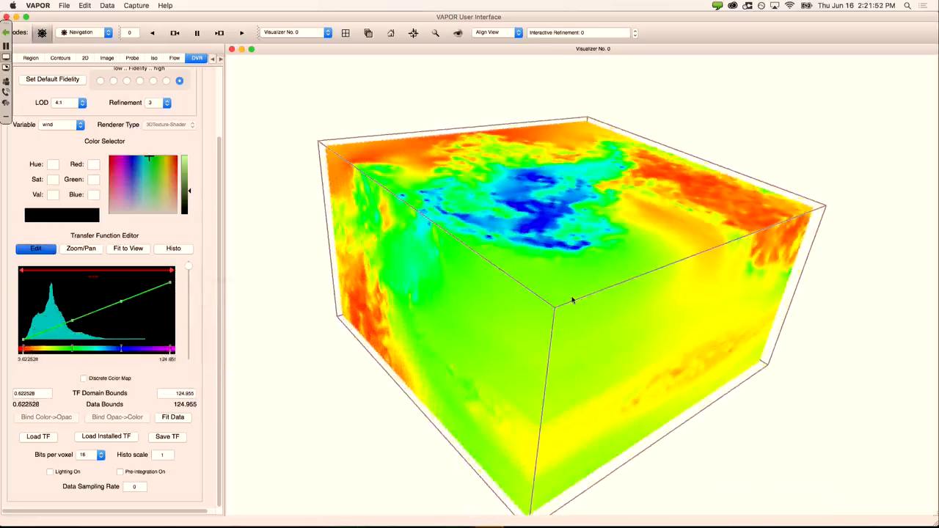
left_click_drag(572, 300, 574, 300)
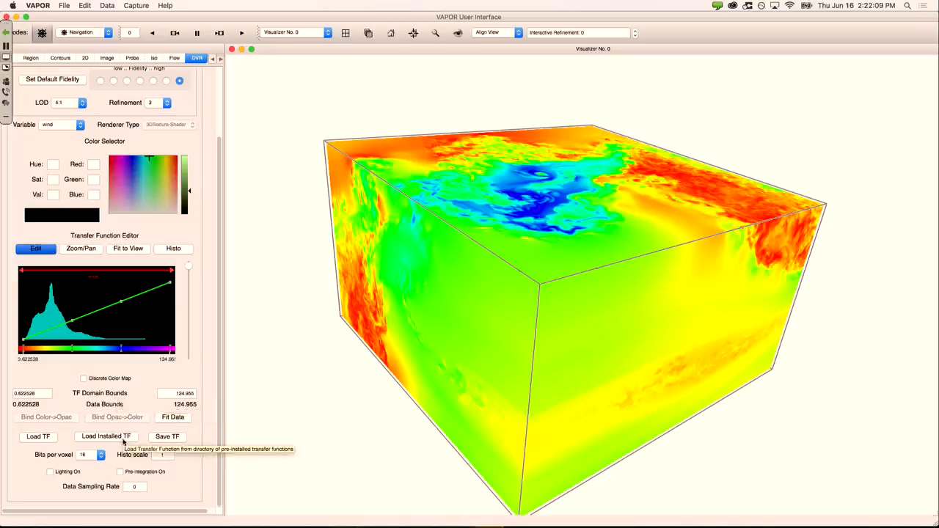
Step: Load the installed BkBlAqGrYeOrReViWh.vtf colour map onto the wind volume and tilt the view
left_click(90, 439)
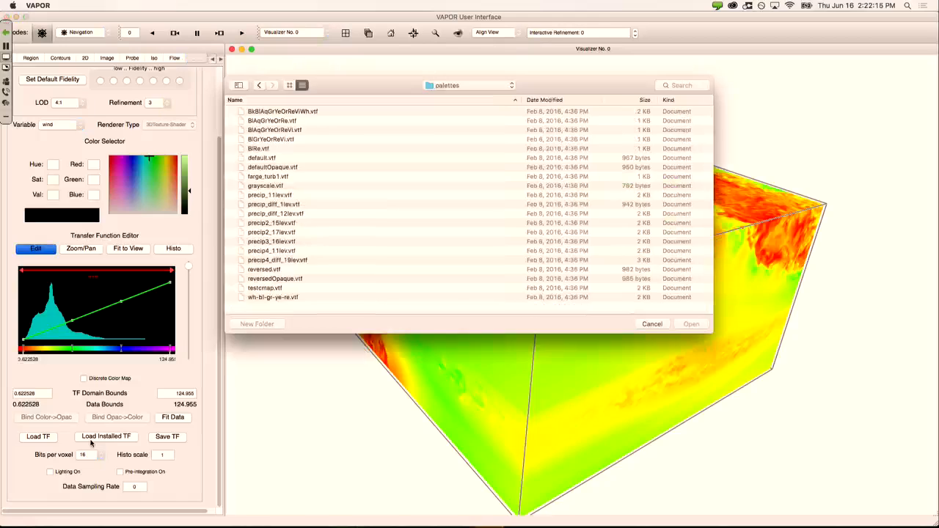
left_click(271, 113)
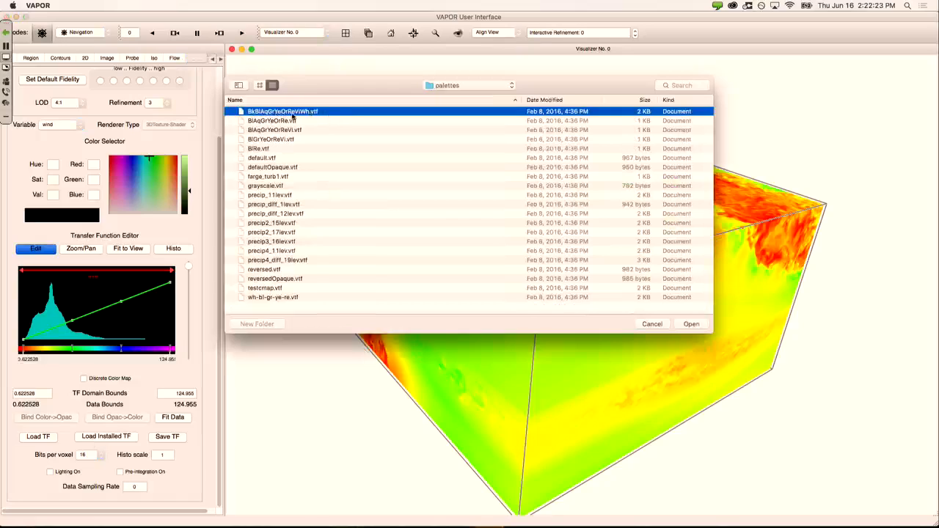
left_click(691, 324)
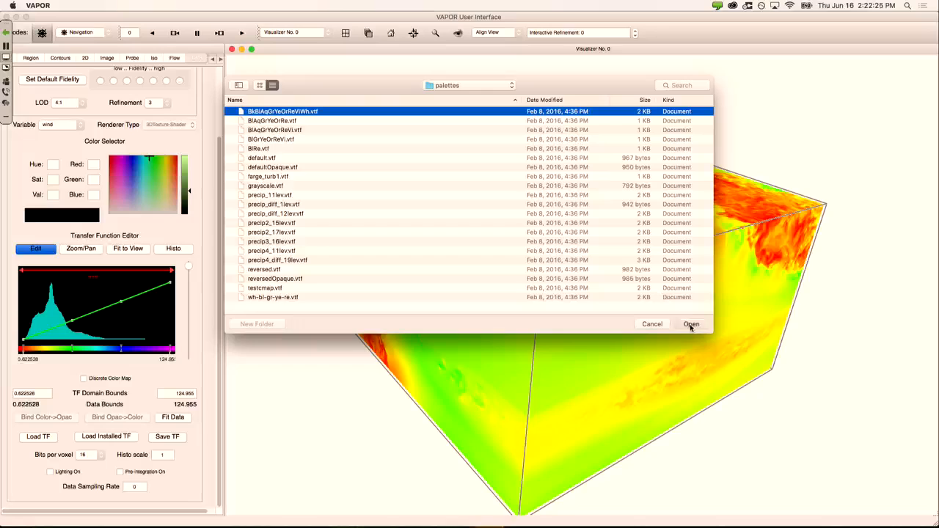
left_click_drag(469, 254, 514, 307)
left_click_drag(300, 323, 405, 355)
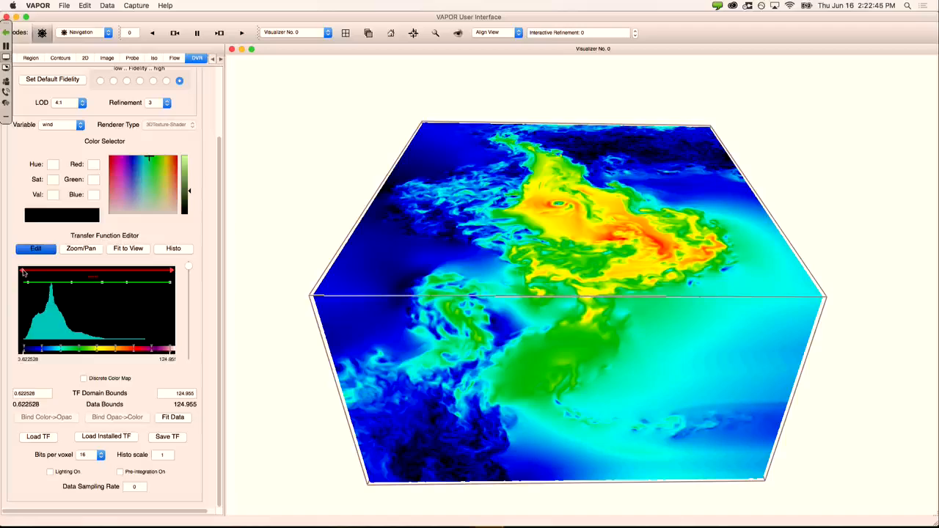
Step: Narrow the wind colour map domain to 45.7966–85.583
left_click_drag(23, 273, 77, 273)
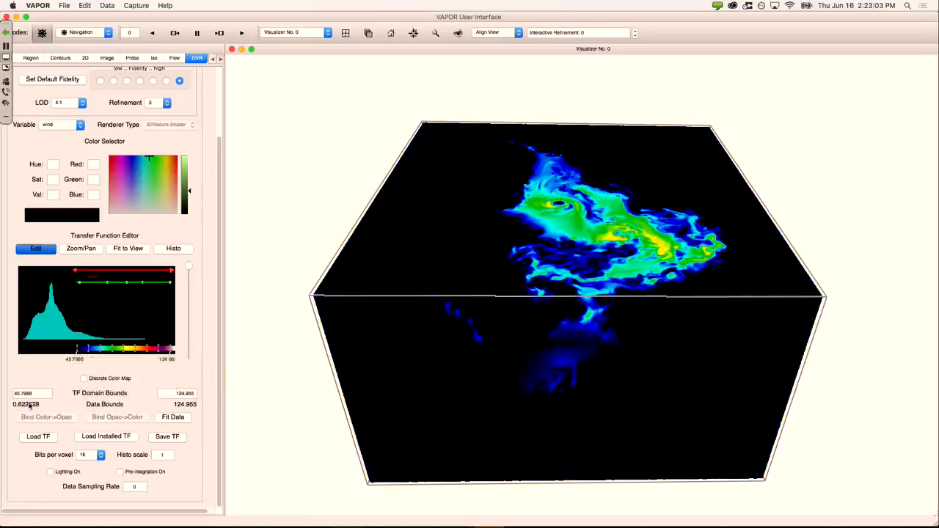
double_click(178, 394)
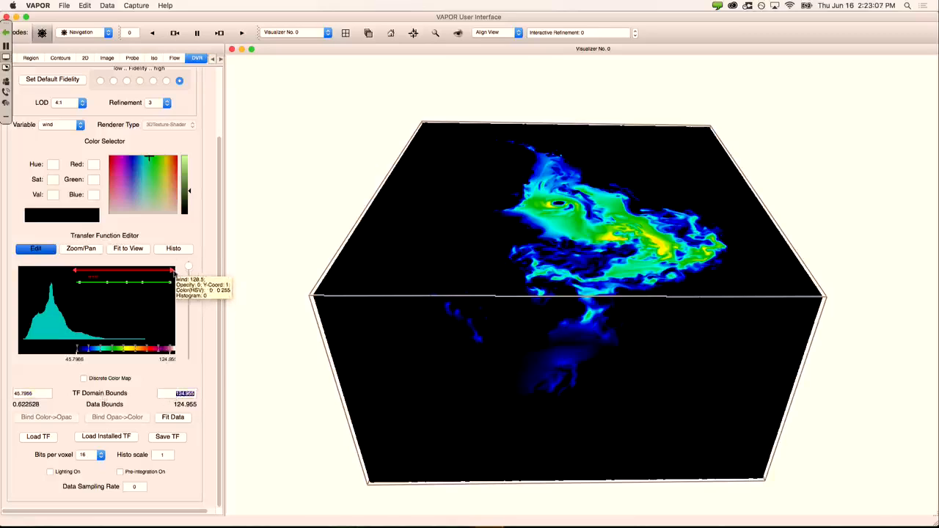
left_click_drag(172, 273, 128, 272)
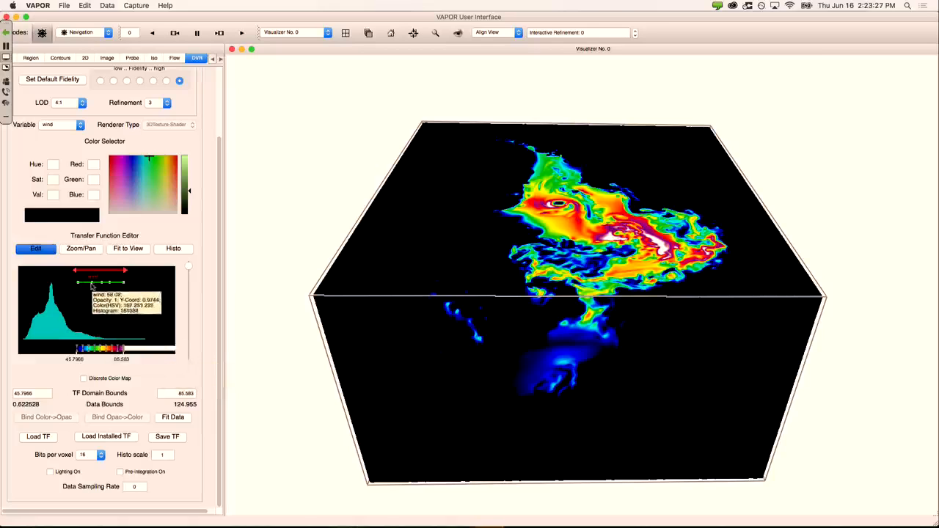
Step: Delete three extra control points from the wind opacity curve
left_click(93, 287)
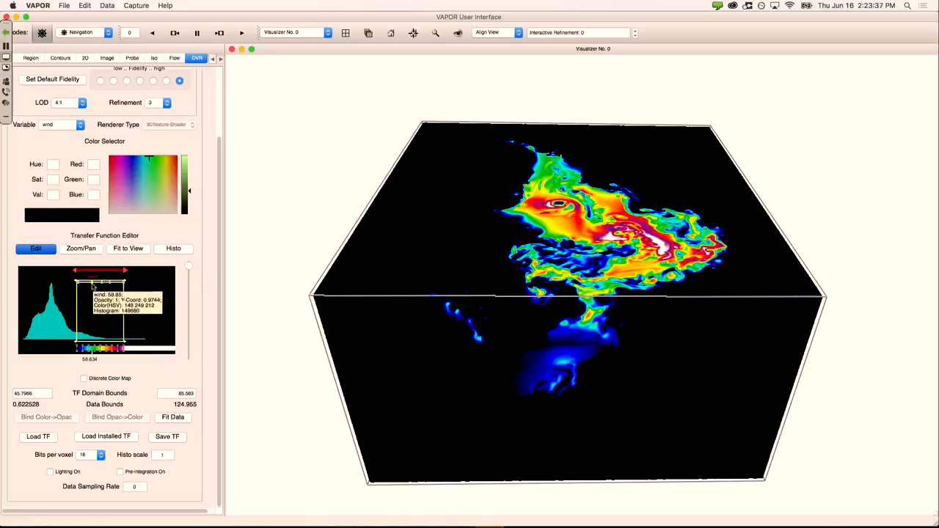
right_click(92, 286)
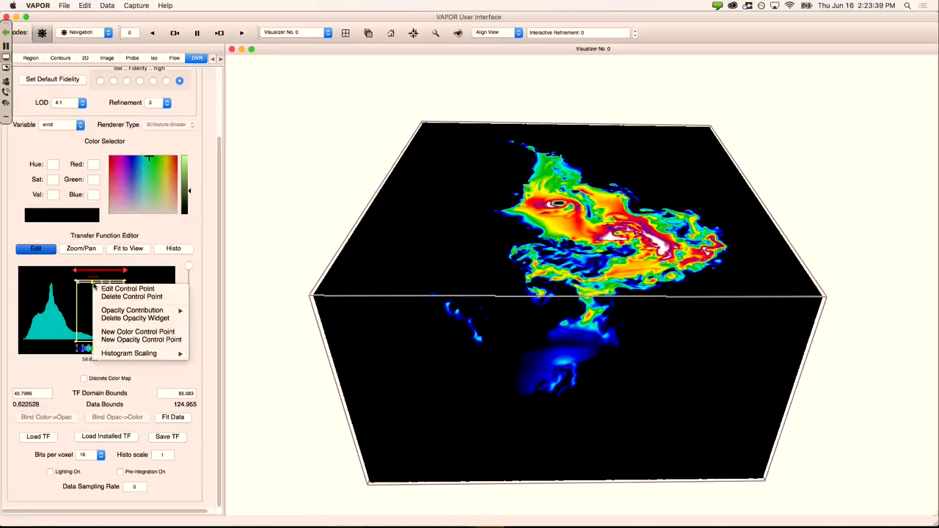
left_click(145, 297)
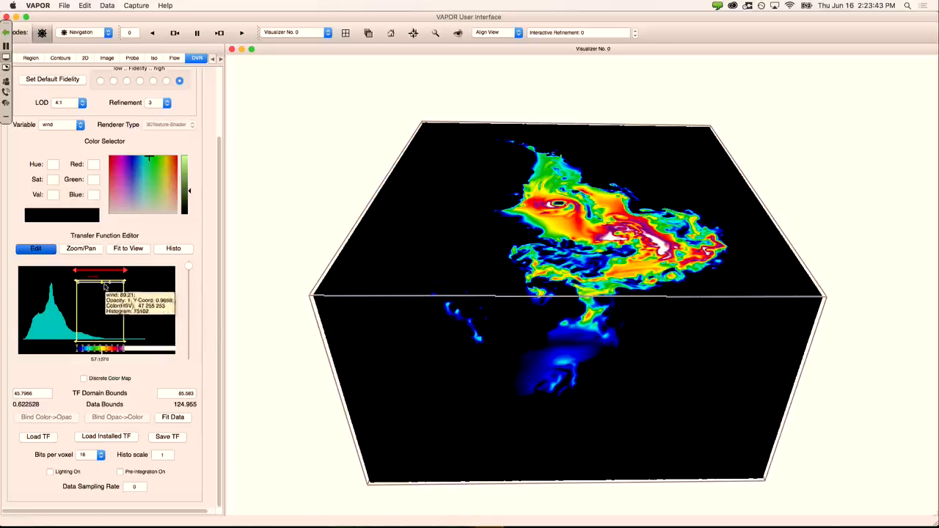
right_click(103, 284)
left_click(112, 295)
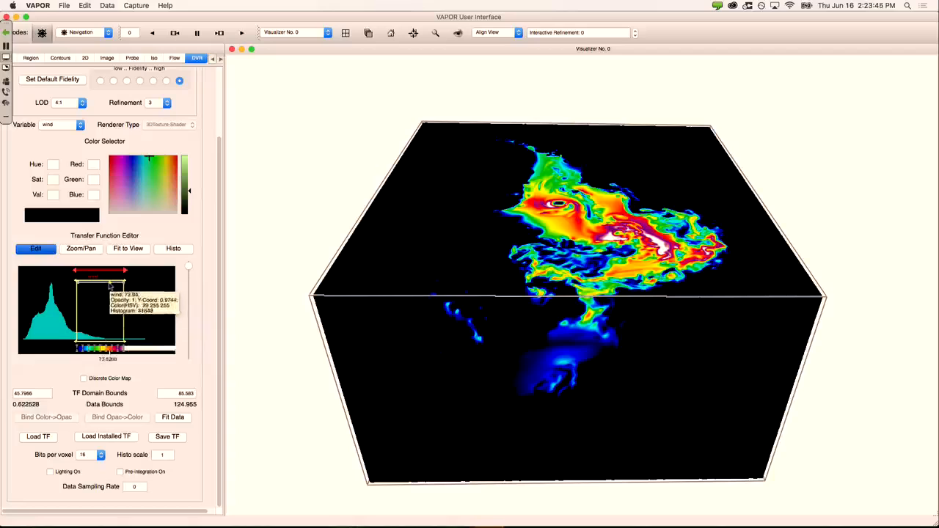
right_click(118, 285)
left_click(124, 297)
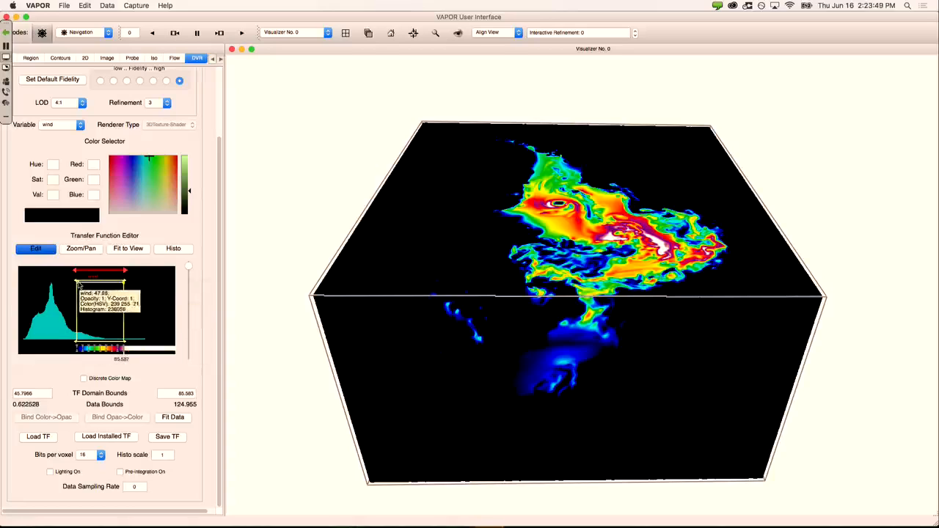
Step: Reshape wind opacity into a rising ramp from zero, then orbit to view the tornado funnel
left_click_drag(76, 281, 63, 341)
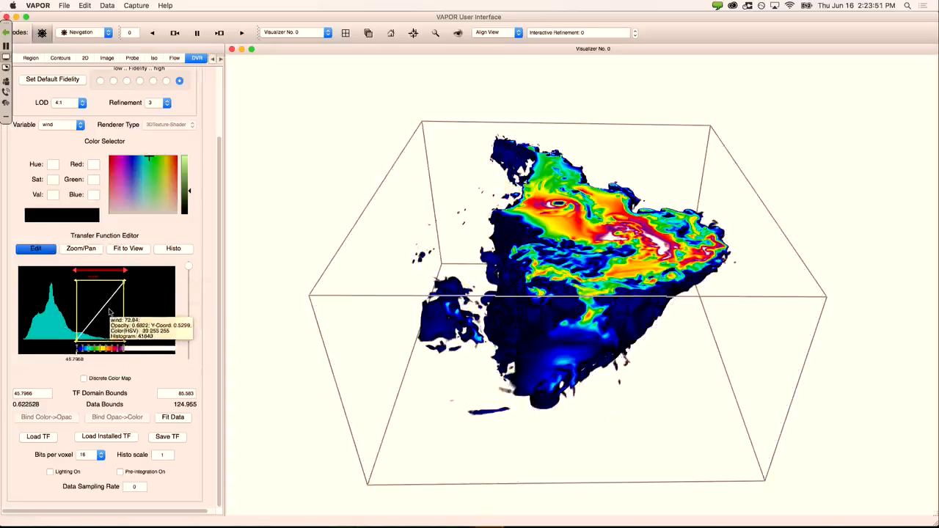
left_click_drag(124, 283, 144, 319)
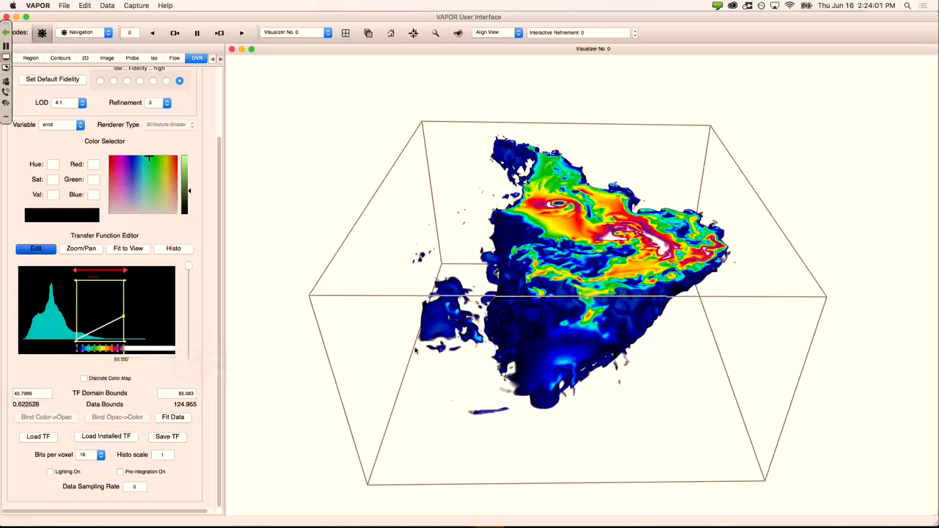
left_click_drag(563, 345, 506, 373)
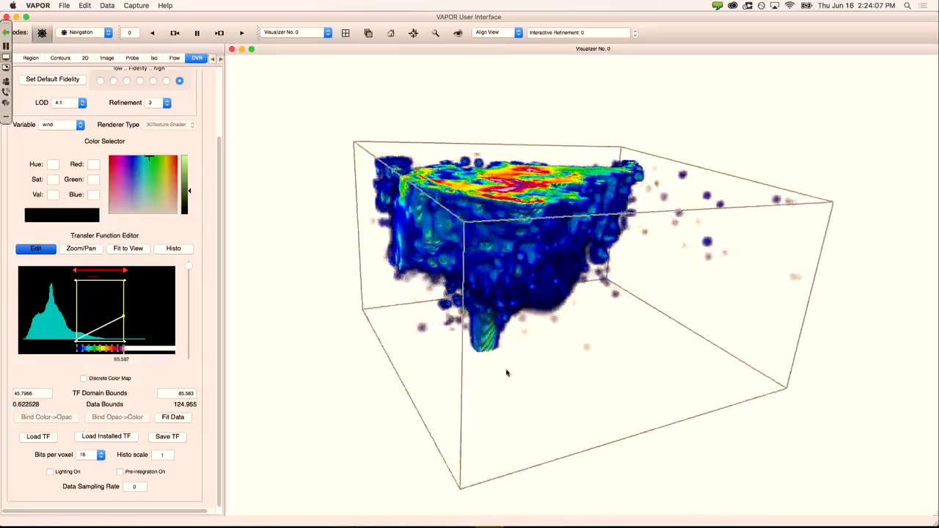
left_click_drag(730, 269, 489, 315)
left_click_drag(805, 283, 456, 361)
left_click_drag(736, 263, 680, 269)
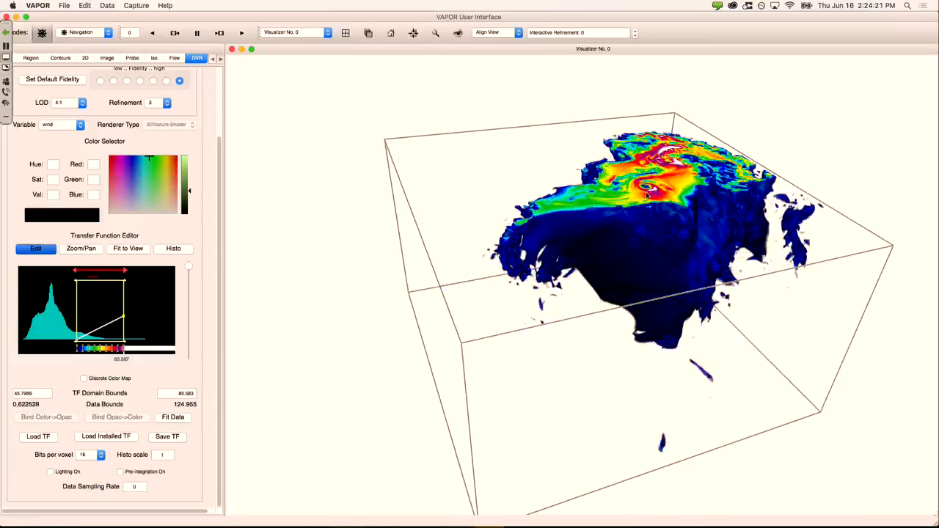
left_click_drag(571, 359, 749, 263)
left_click_drag(438, 402, 524, 409)
left_click_drag(690, 233, 763, 209)
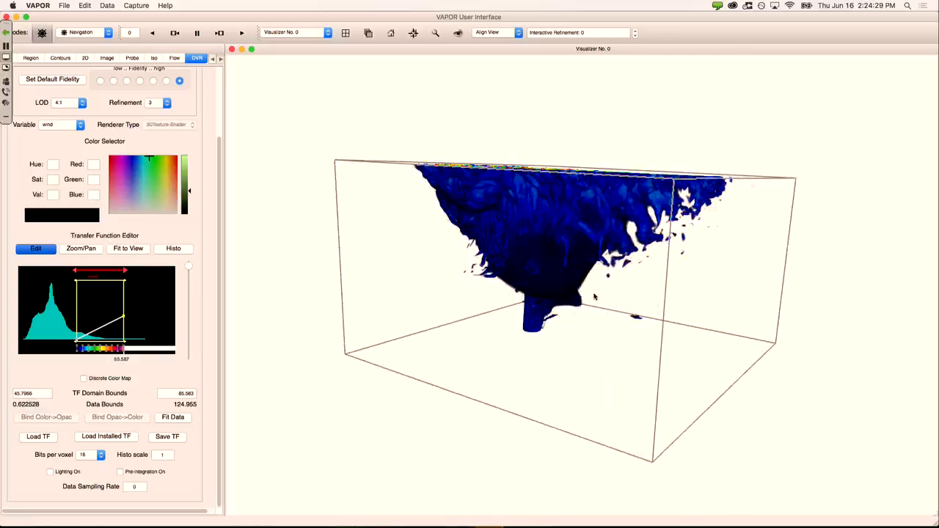
left_click_drag(594, 296, 564, 318)
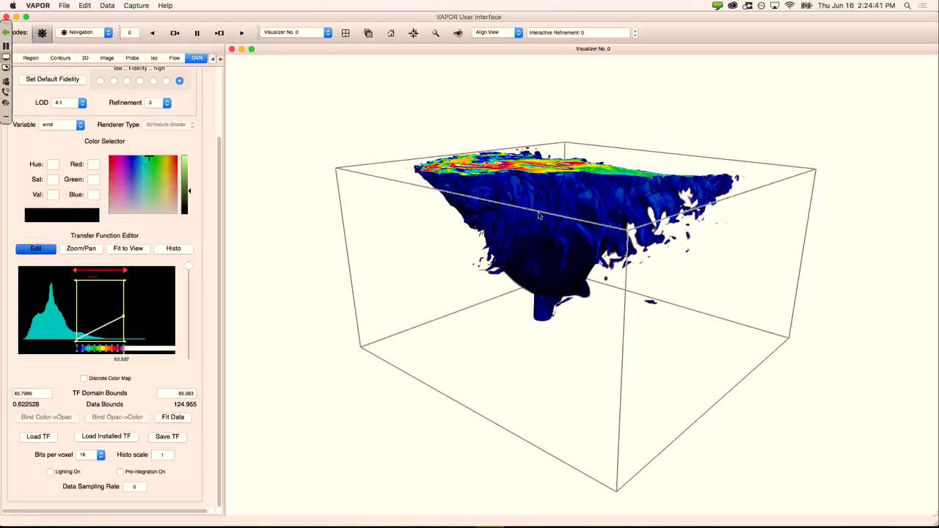
left_click_drag(540, 213, 545, 233)
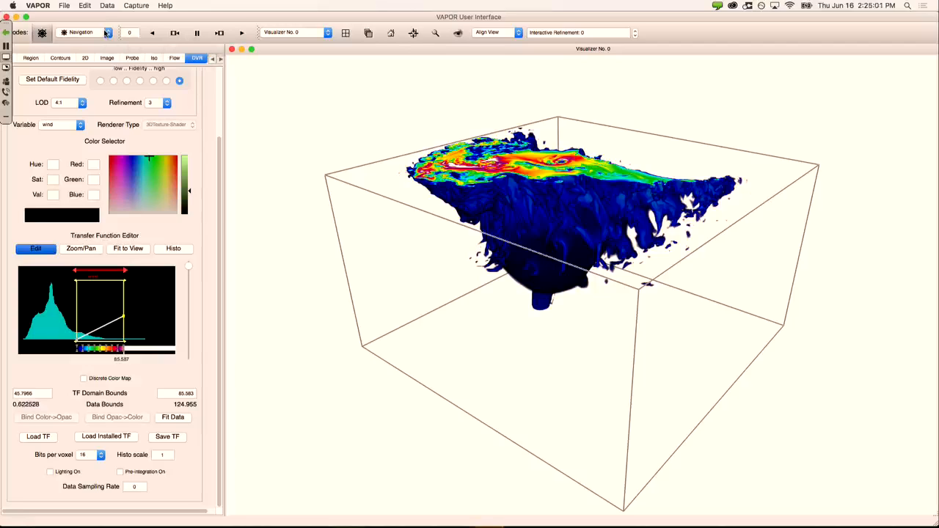
Step: Switch to Region mode and shrink the region box to an X width of 0.4344, centred at 0.21722
left_click(107, 34)
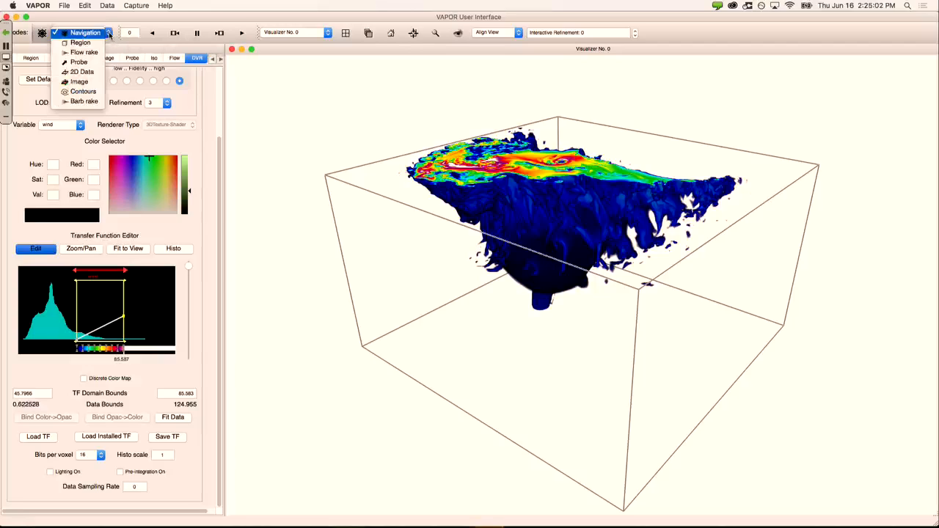
left_click(83, 43)
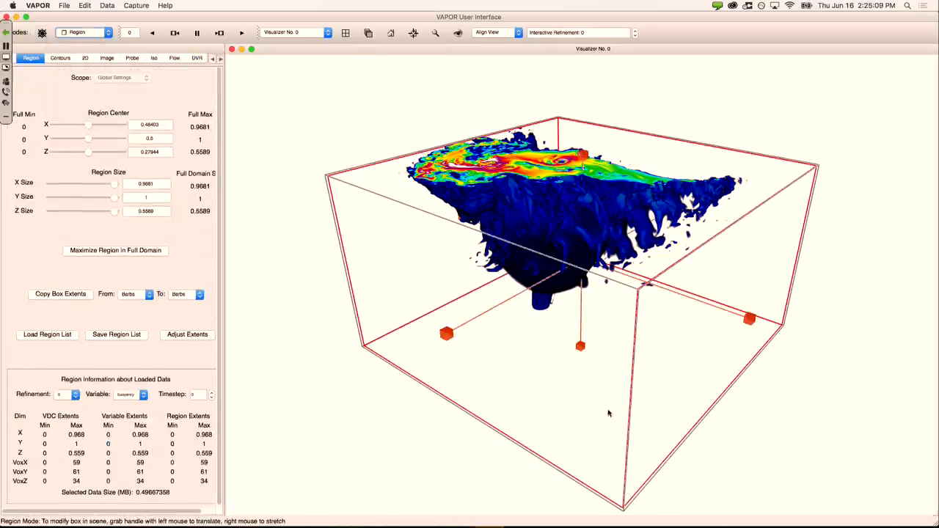
left_click_drag(608, 414, 593, 260)
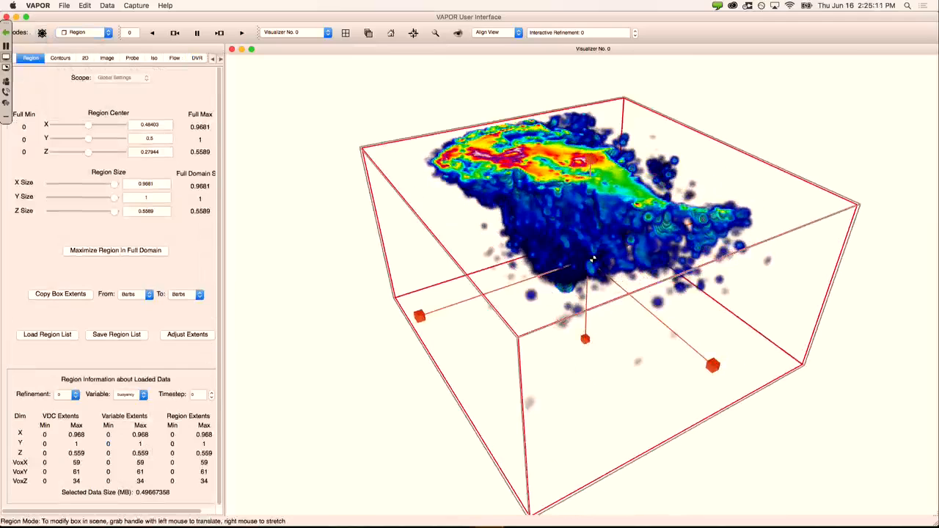
left_click_drag(611, 337, 519, 375)
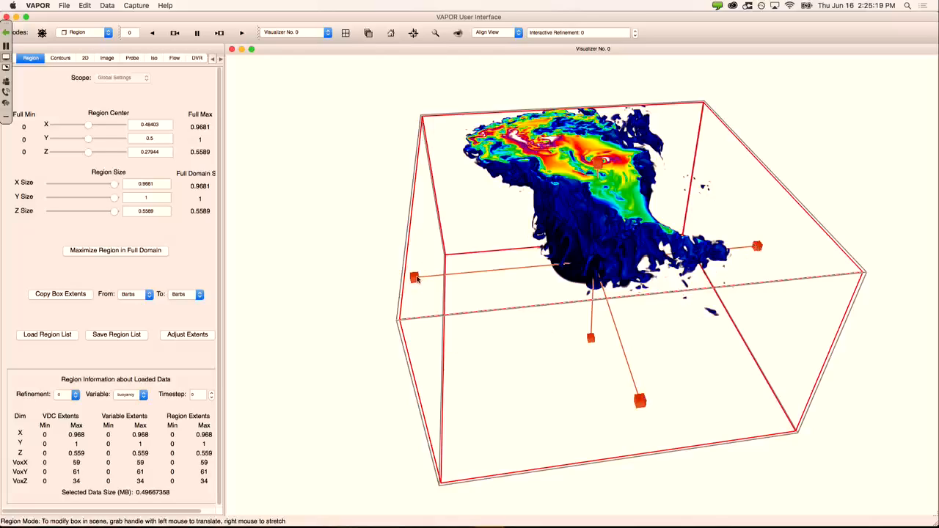
left_click_drag(416, 278, 597, 289)
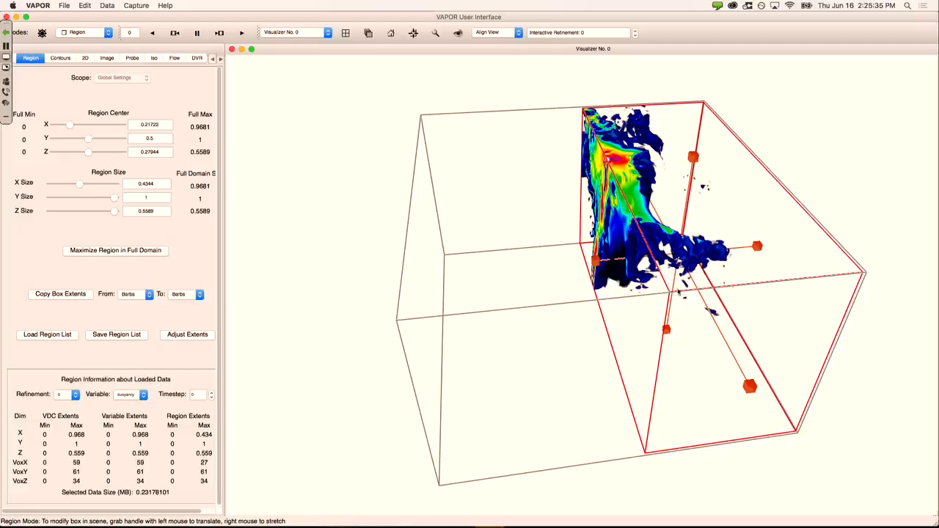
left_click_drag(643, 383, 844, 308)
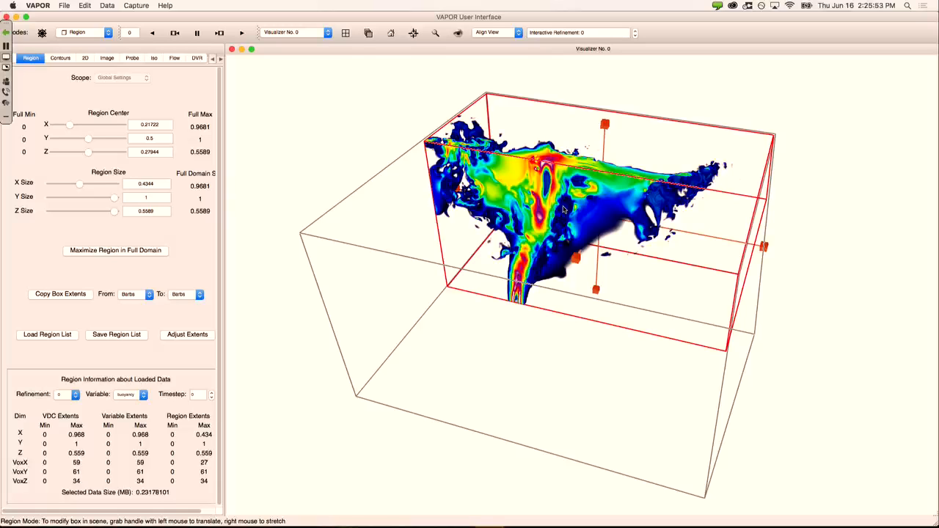
left_click_drag(580, 379, 438, 359)
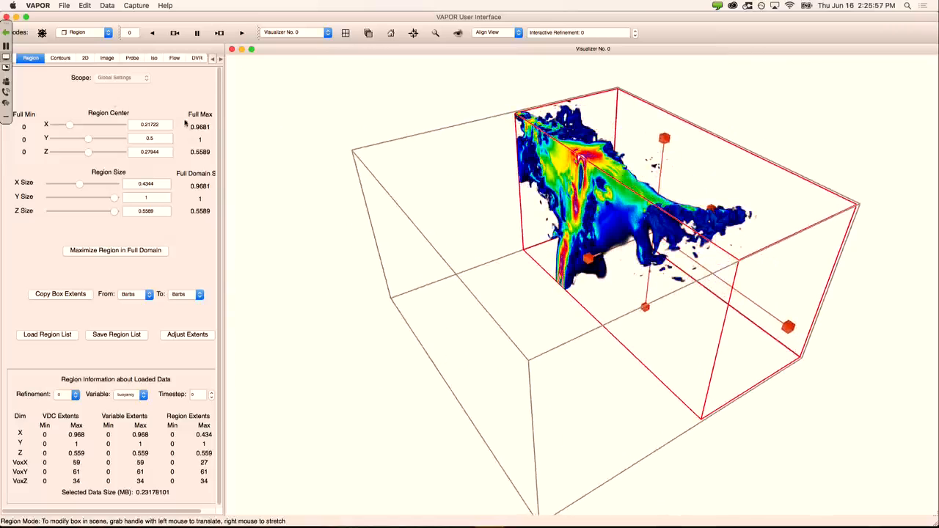
Step: Uncheck the wind DVR instance's View box and drag the region box out to match the domain outline
left_click(196, 58)
scroll(221, 163, "up", 5)
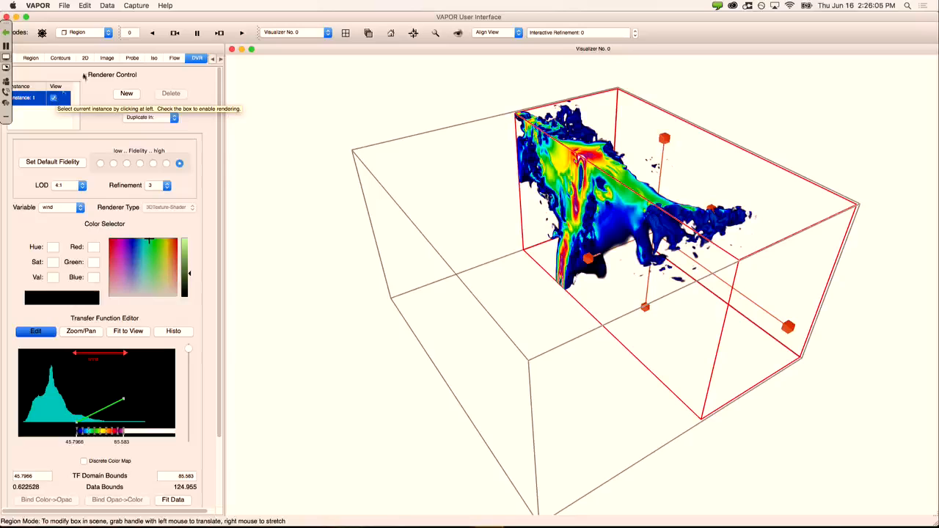
left_click(53, 98)
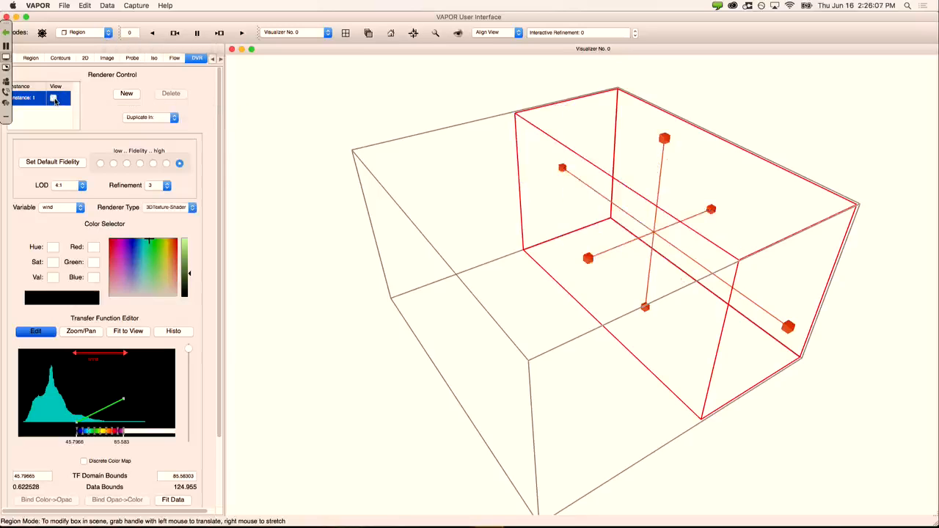
left_click_drag(588, 258, 425, 389)
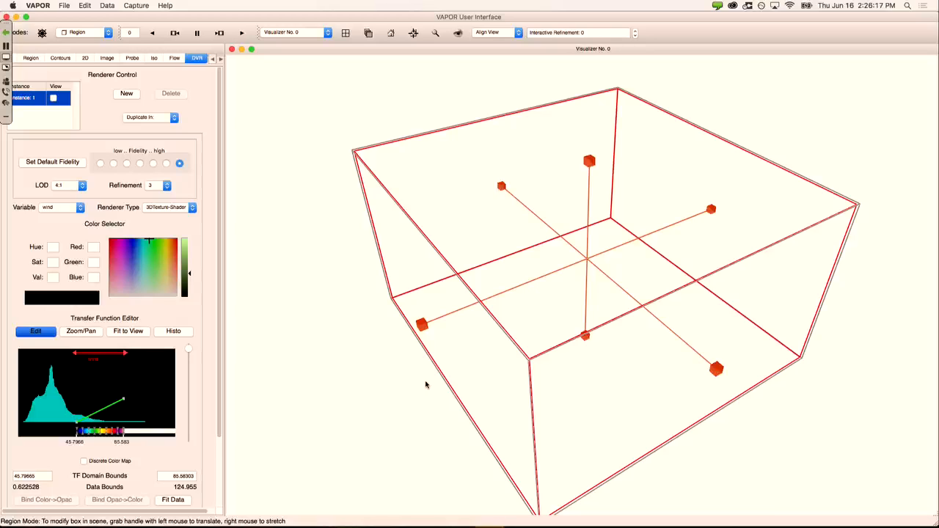
Step: Enable the flow instance's View box to draw steady streamlines from buoyancy, dbz and prspert
left_click(177, 60)
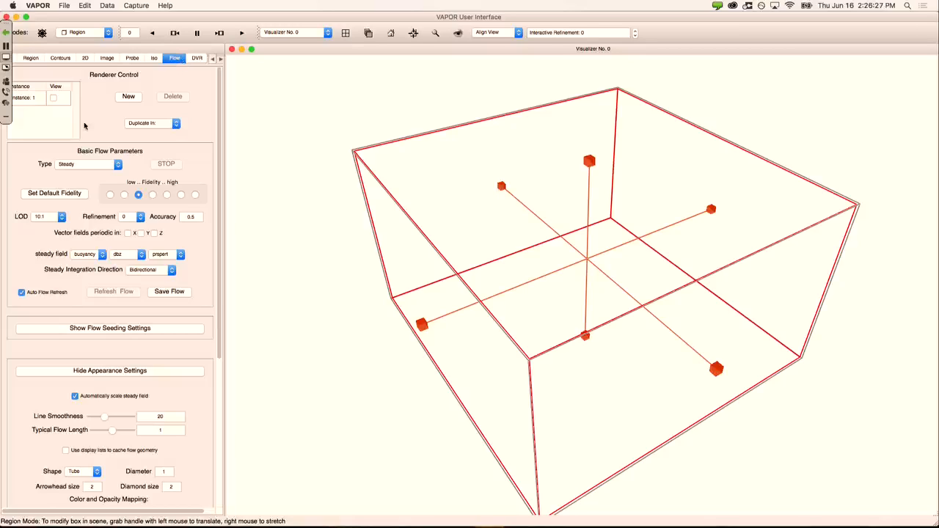
left_click(53, 99)
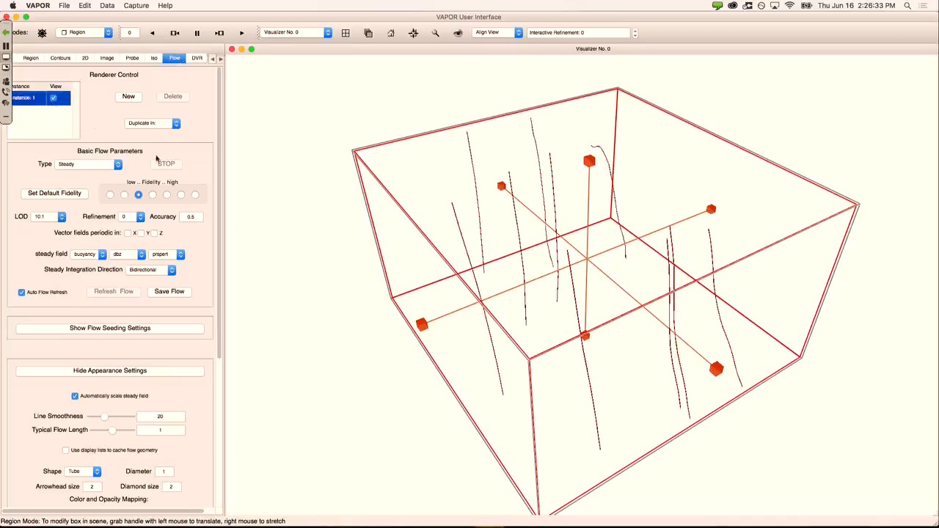
left_click_drag(575, 236, 504, 354)
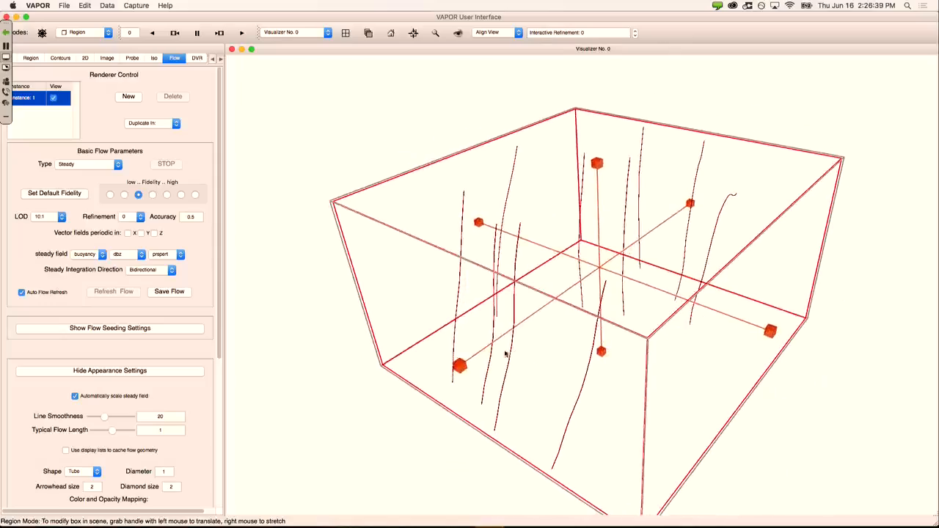
left_click_drag(431, 232, 431, 223)
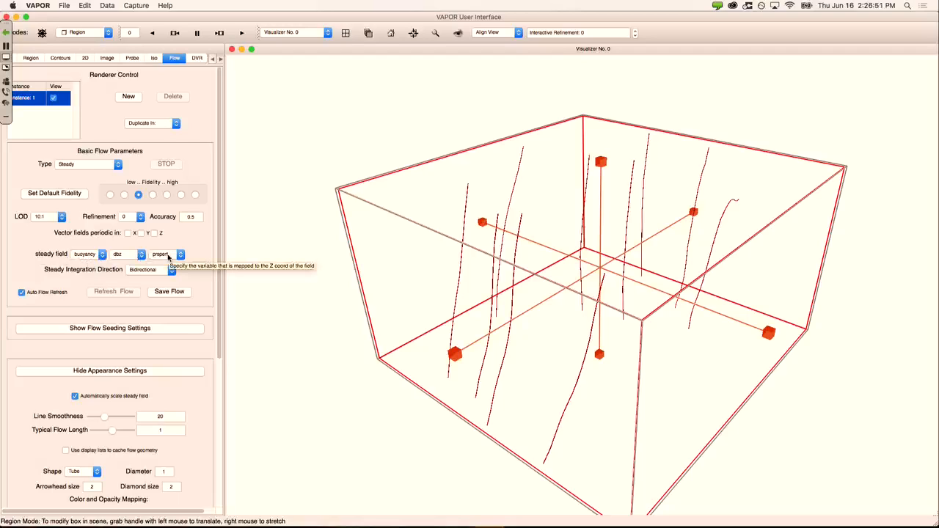
Step: Set the three steady field components to uinterp, vinterp and winterp
left_click(101, 255)
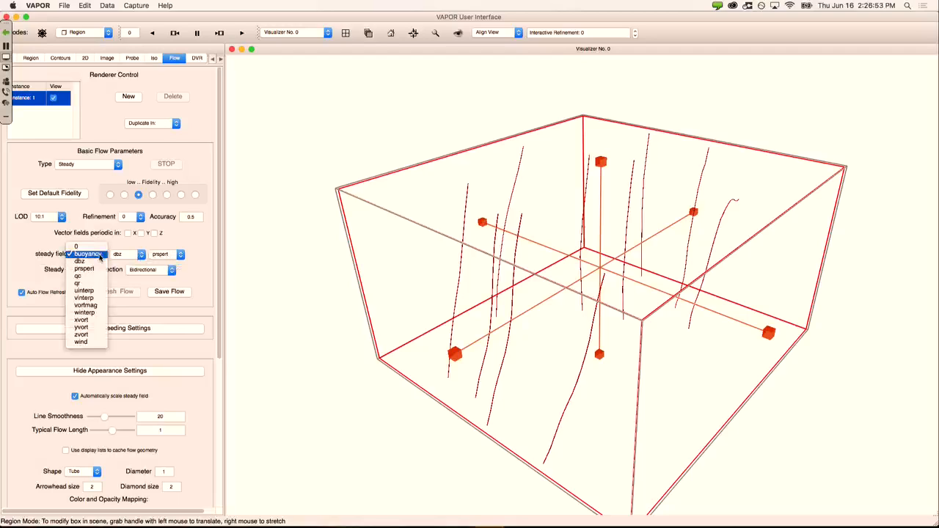
left_click(101, 294)
left_click(134, 255)
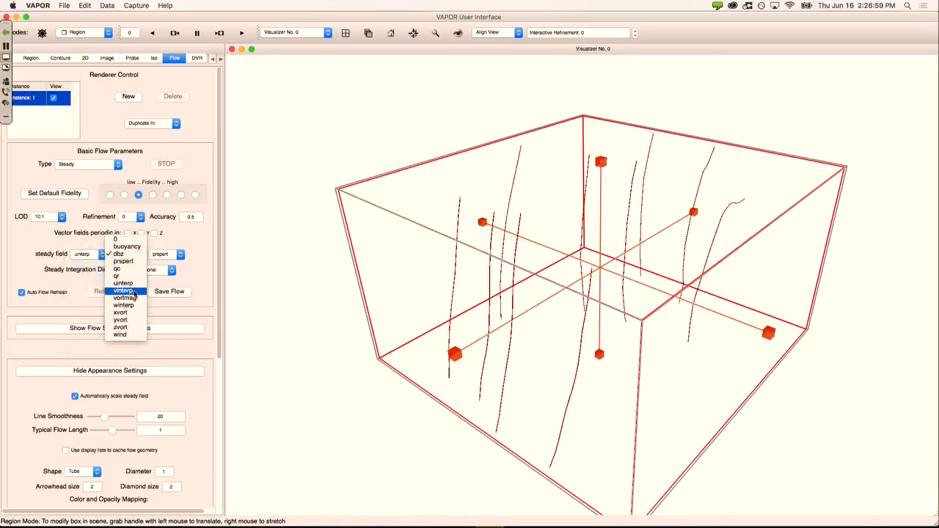
left_click(134, 293)
left_click(174, 257)
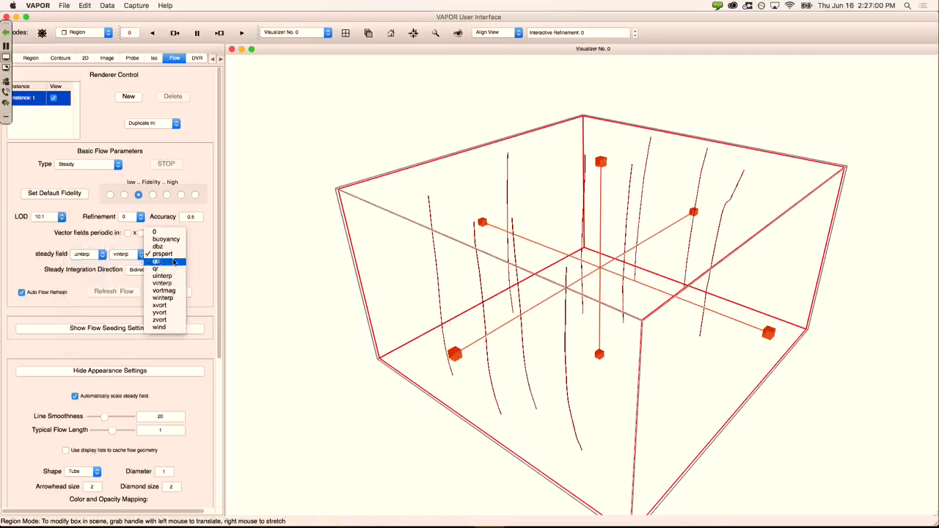
left_click(181, 301)
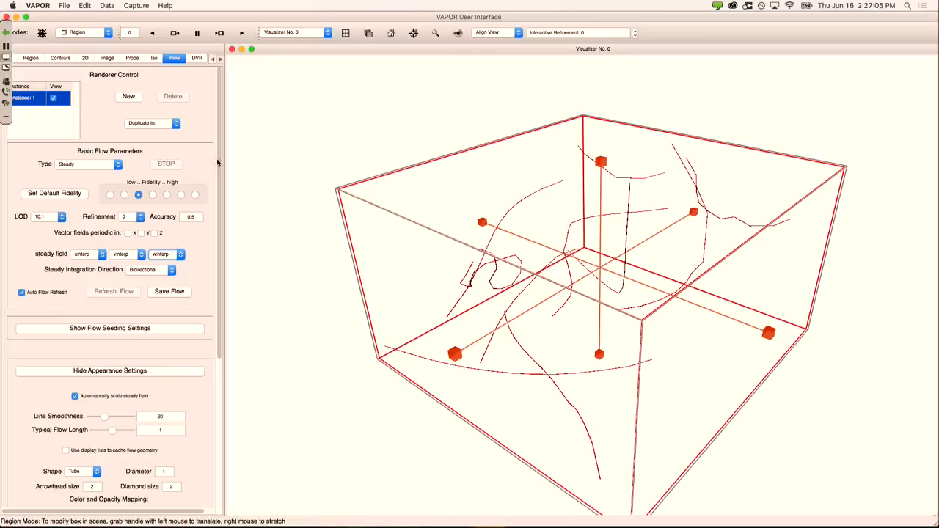
left_click_drag(552, 268, 566, 296)
left_click_drag(551, 230, 509, 230)
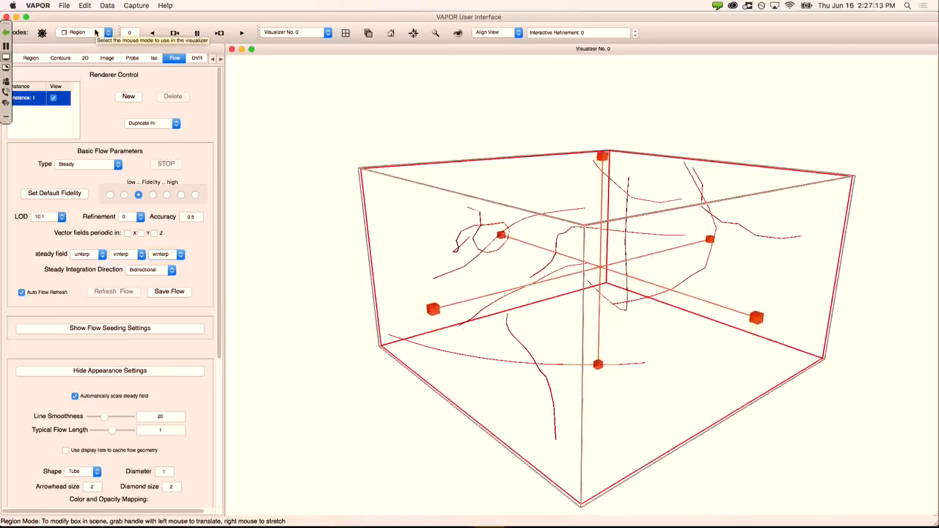
Step: Switch the mouse mode to Flow rake and align the view straight onto the rake
left_click(100, 34)
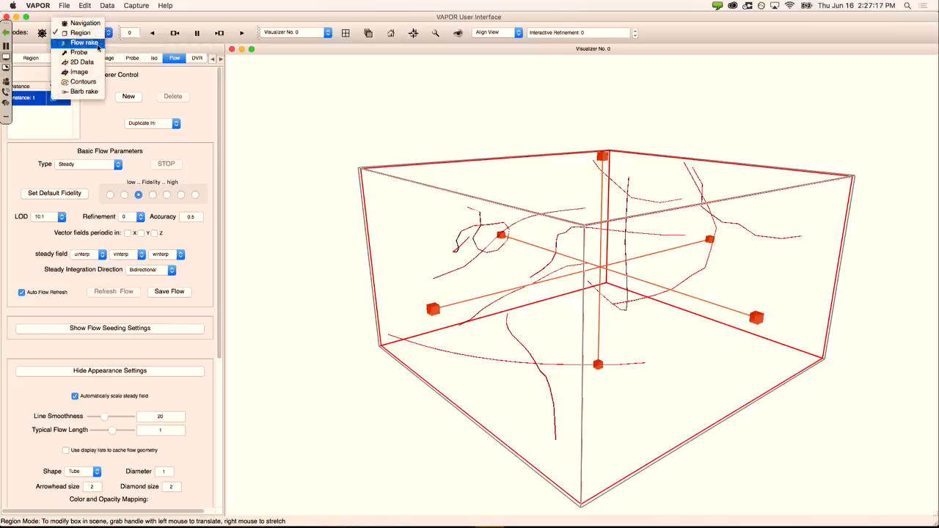
left_click(99, 43)
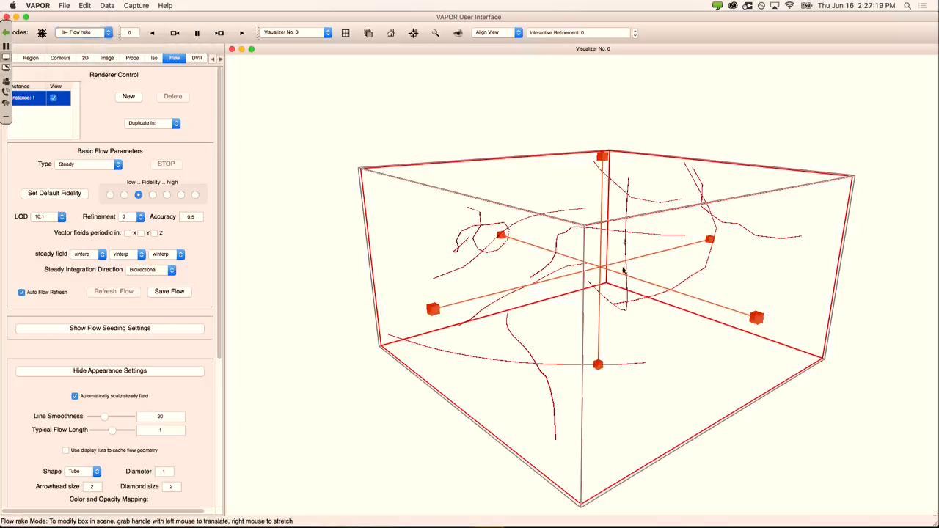
left_click_drag(625, 273, 624, 308)
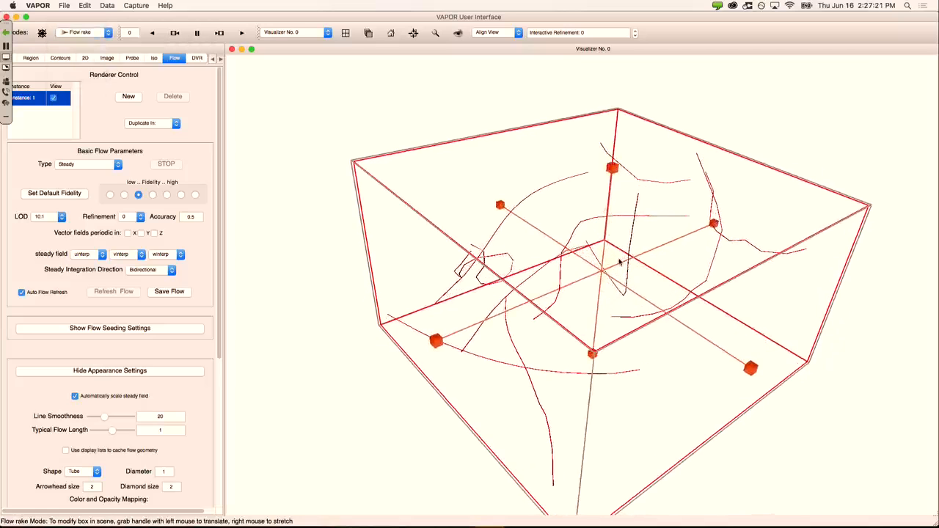
left_click_drag(621, 260, 608, 250)
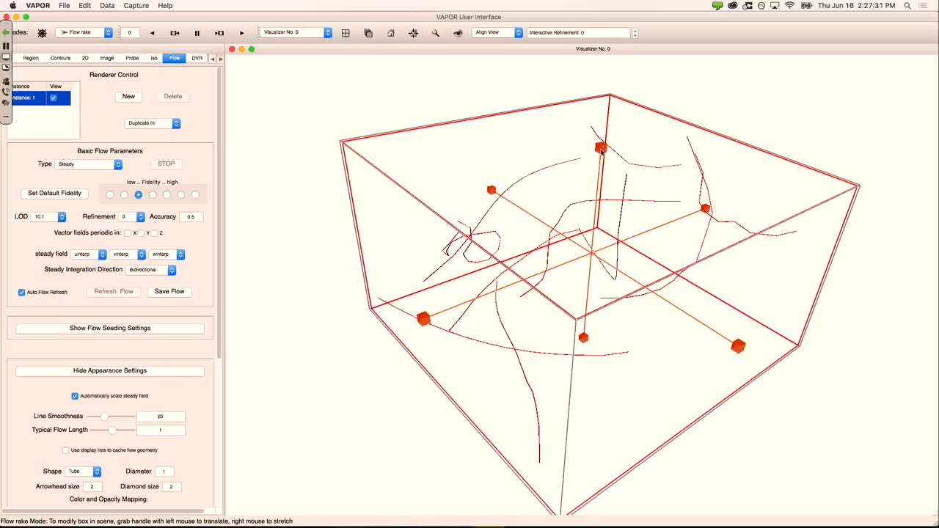
left_click(393, 36)
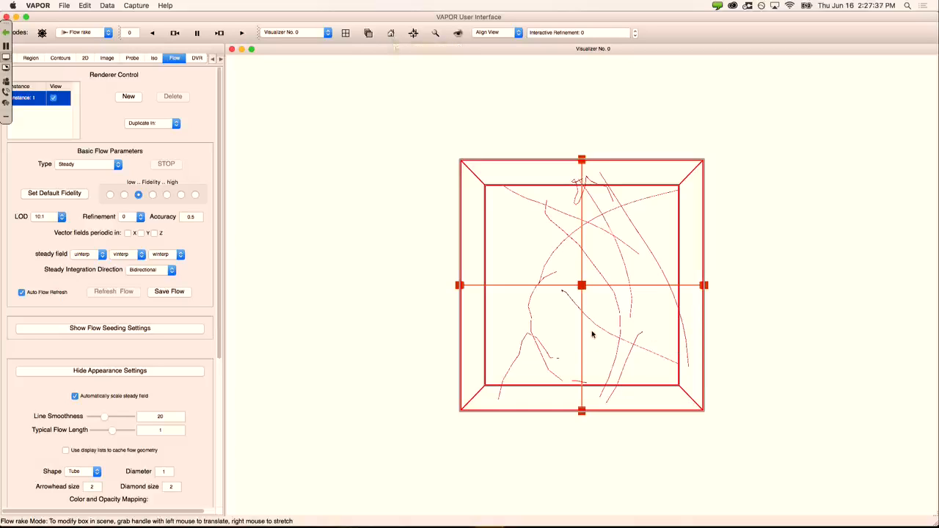
Step: Raise the rake's bottom face and lower its top into a thin slab near the domain top
left_click_drag(581, 412, 554, 203)
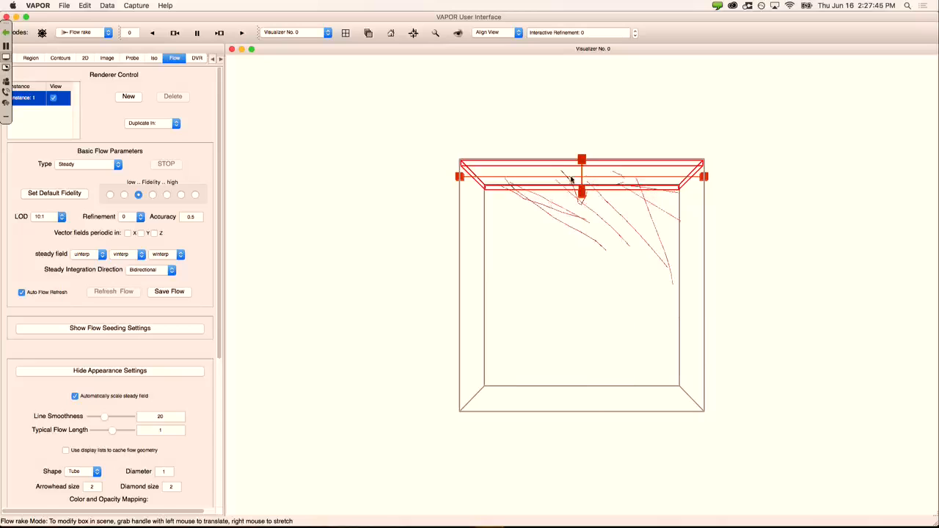
left_click_drag(582, 162, 585, 188)
left_click_drag(600, 276, 594, 324)
right_click_drag(595, 324, 578, 205)
right_click_drag(596, 359, 586, 205)
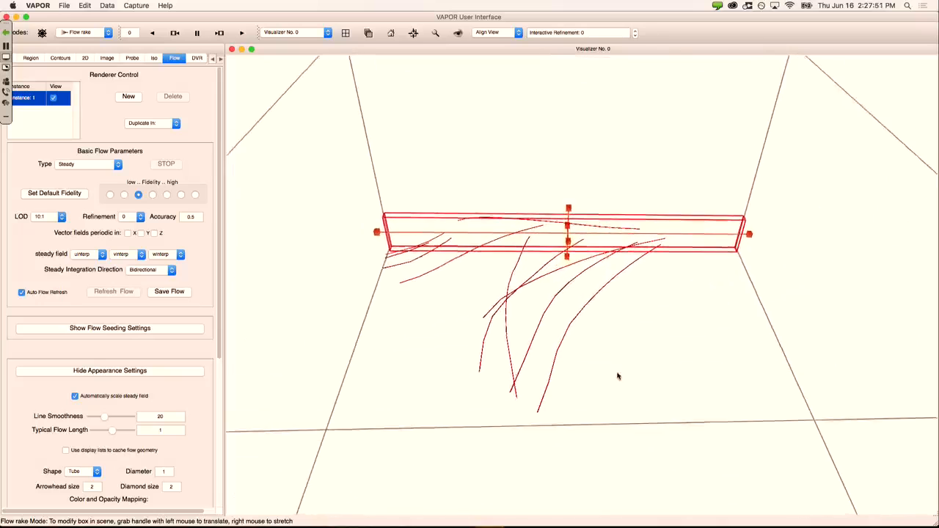
right_click_drag(618, 376, 608, 261)
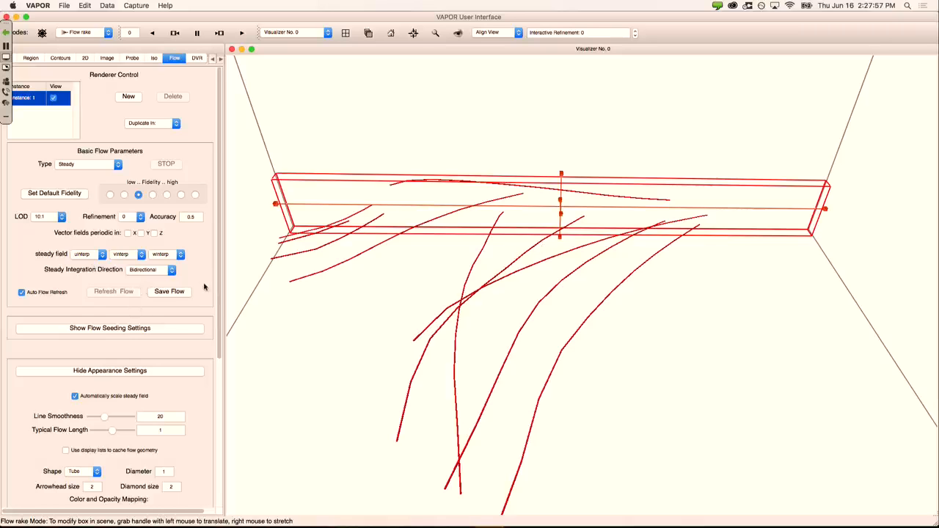
left_click_drag(217, 253, 219, 313)
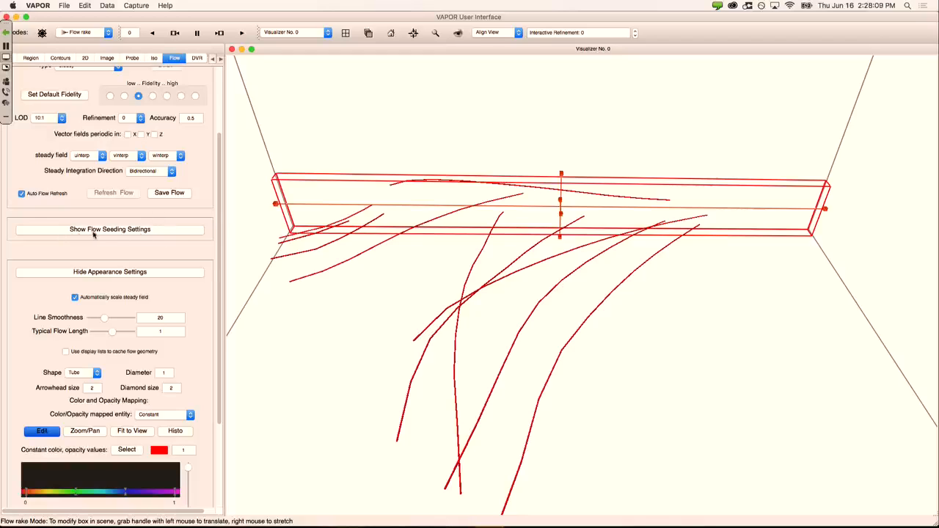
Step: Switch to Nonrandom Rake seeding with 50 seeds in X and 5 in Z
left_click(157, 231)
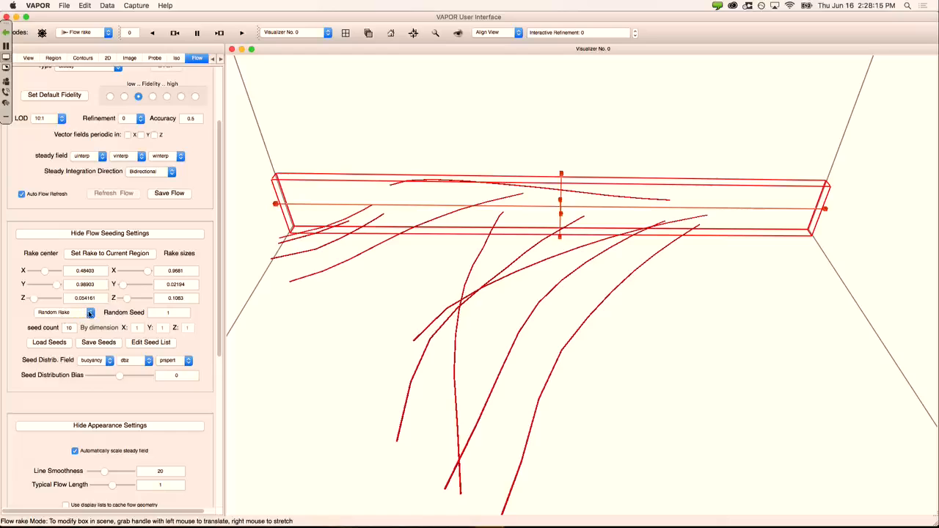
left_click(91, 313)
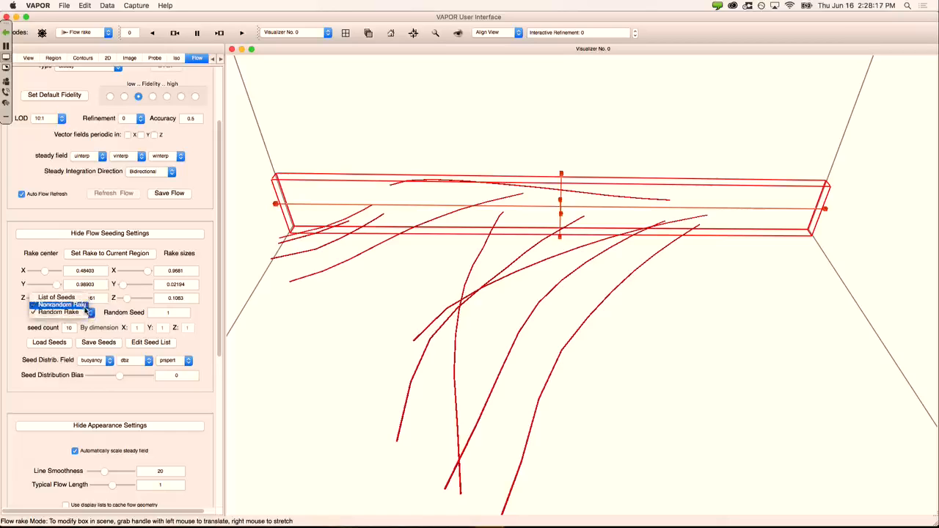
left_click(84, 306)
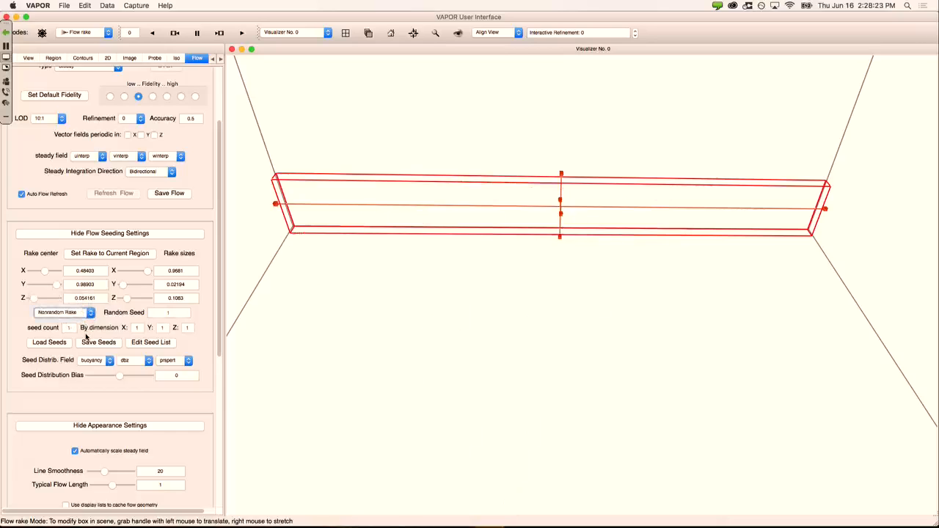
left_click(137, 329)
left_click(131, 327)
type("50")
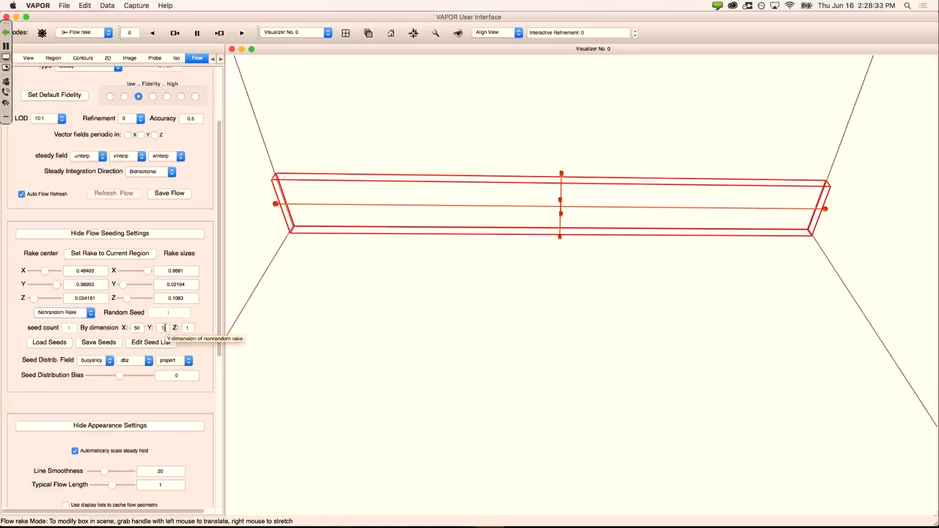
double_click(187, 328)
type("5")
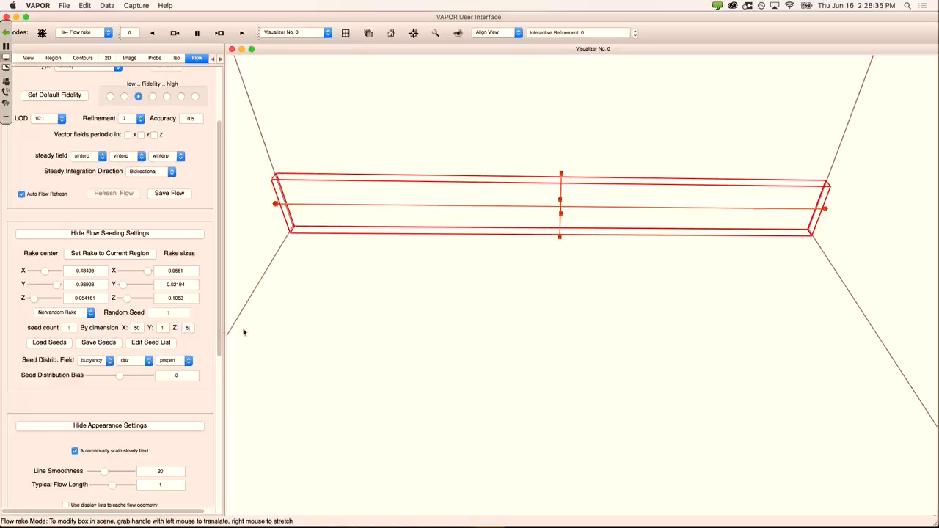
key("Return")
Step: Nudge the rake to a 0.9681 × 0.02194 × 0.1083 slab at Y 0.95896 and inspect the 250 streamlines
left_click_drag(561, 218, 565, 229)
left_click_drag(542, 279, 756, 136)
left_click_drag(833, 152, 599, 166)
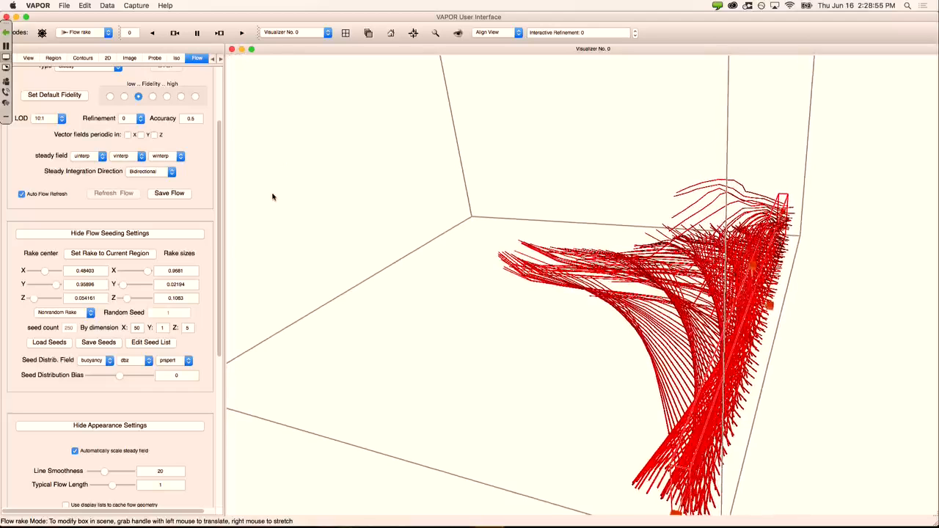
left_click_drag(221, 193, 213, 292)
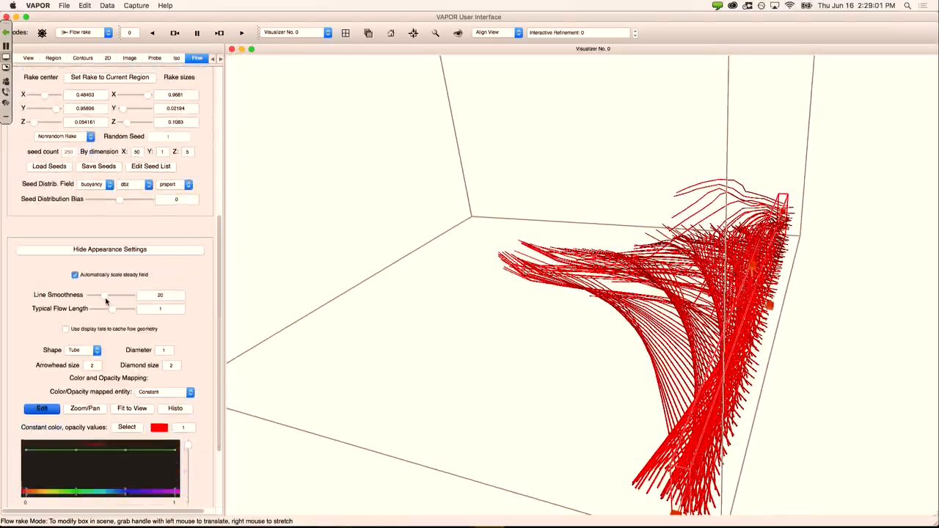
Step: Raise the streamlines' line smoothness to 1286.4
right_click_drag(647, 336, 638, 208)
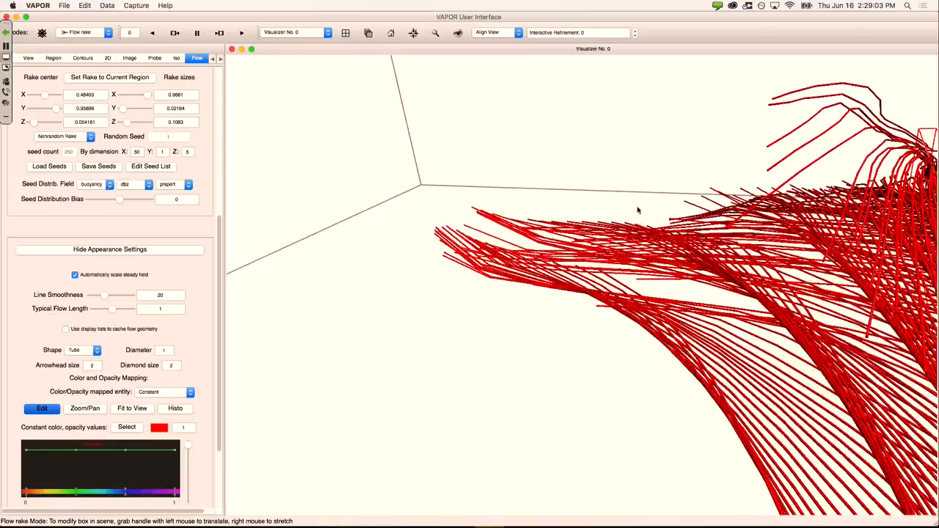
right_click_drag(624, 345, 613, 237)
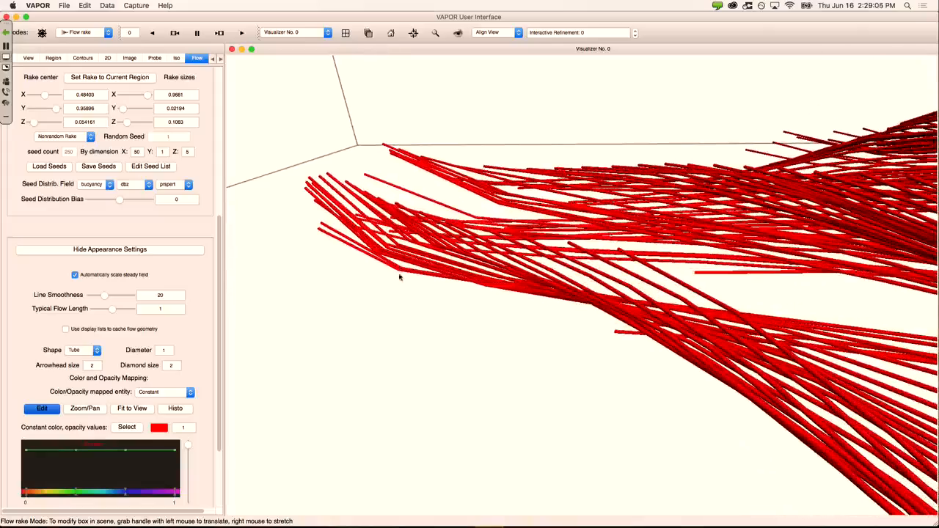
right_click_drag(552, 237, 549, 255)
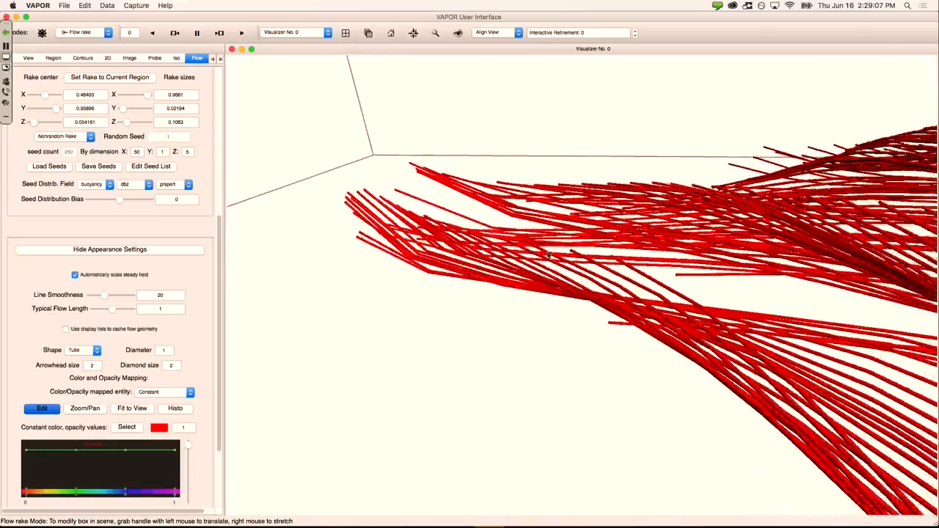
left_click_drag(549, 255, 553, 379)
left_click_drag(109, 296, 122, 296)
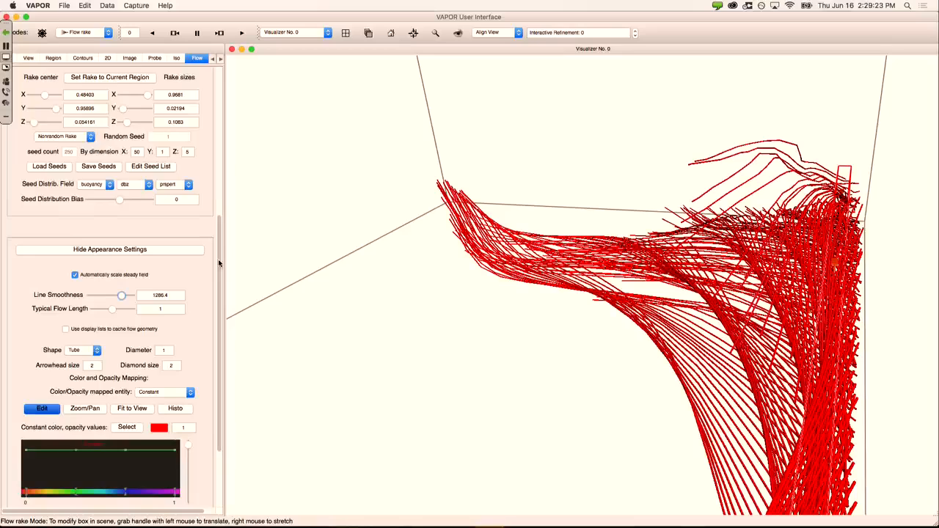
Step: Increase the typical flow length to 7.77363 and zoom out to view the whole domain
left_click_drag(220, 264, 209, 87)
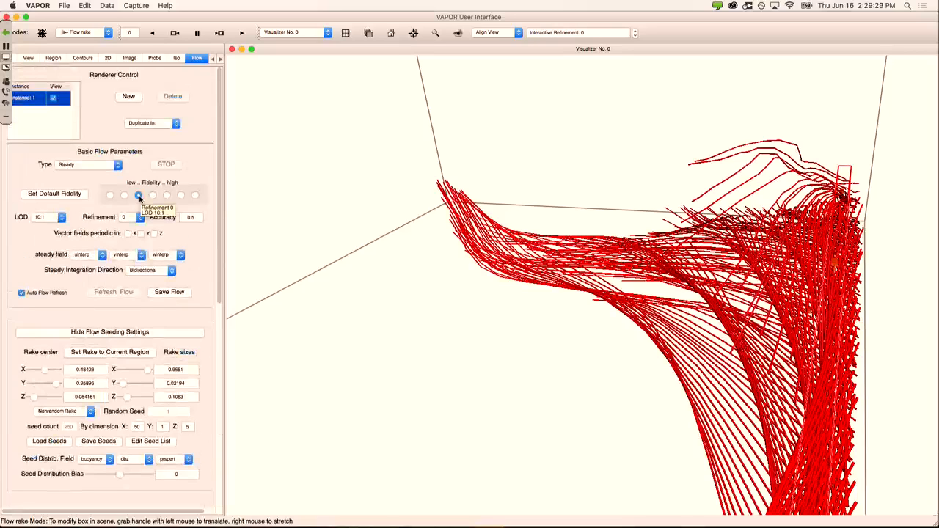
scroll(211, 284, "down", 10)
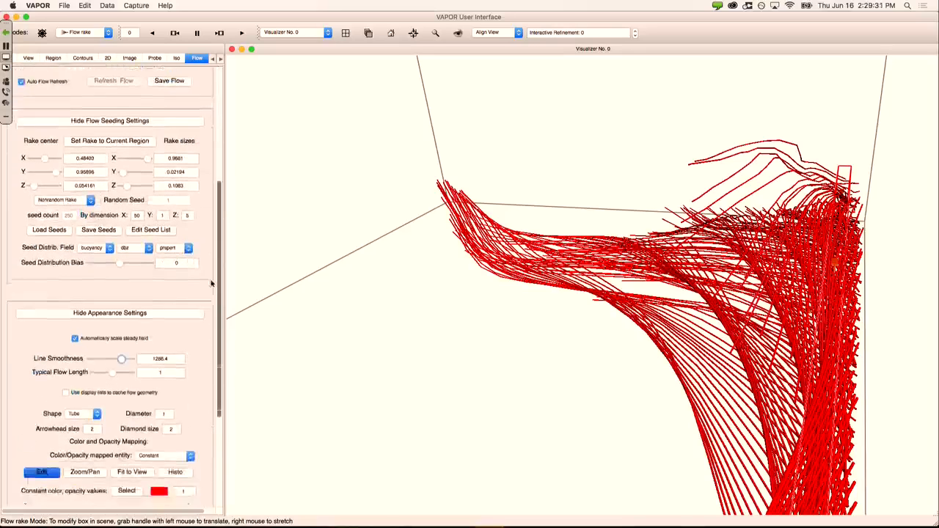
scroll(211, 283, "down", 3)
left_click_drag(114, 312, 126, 314)
right_click_drag(421, 216, 442, 342)
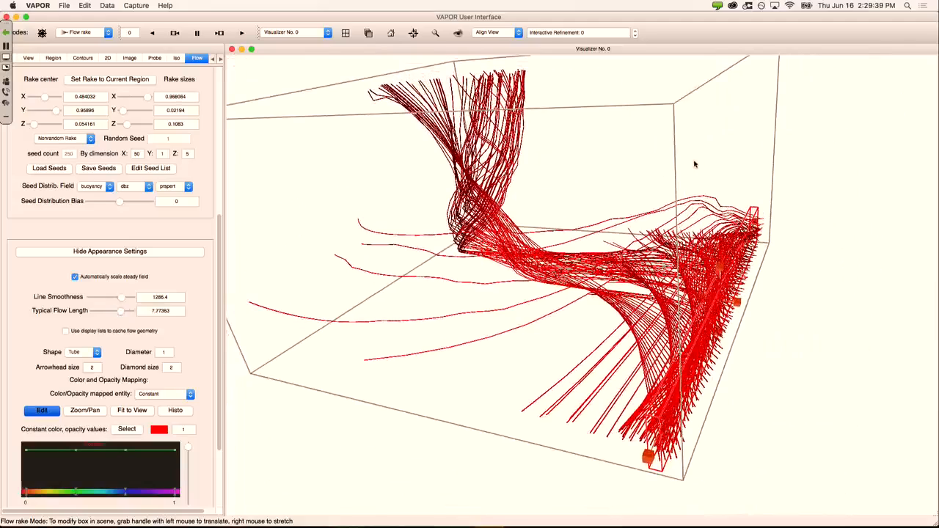
left_click_drag(696, 165, 659, 194)
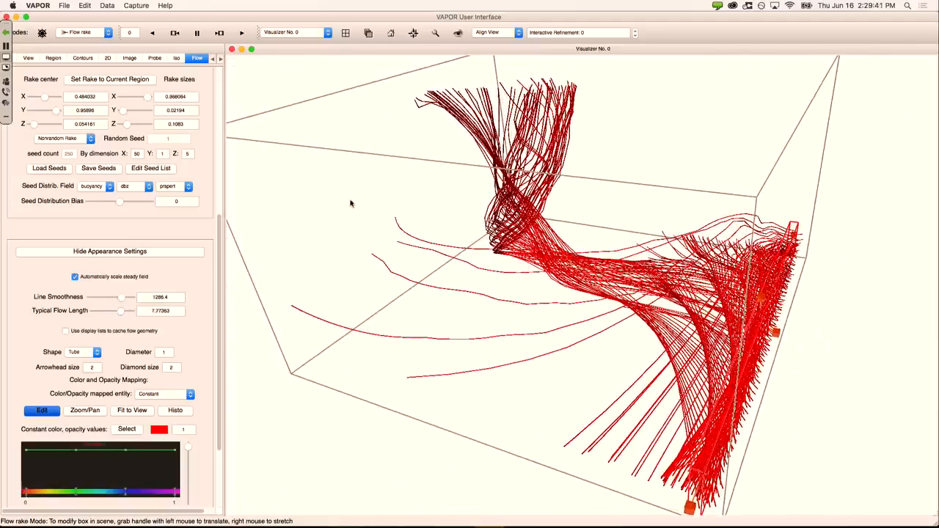
left_click_drag(219, 265, 208, 112)
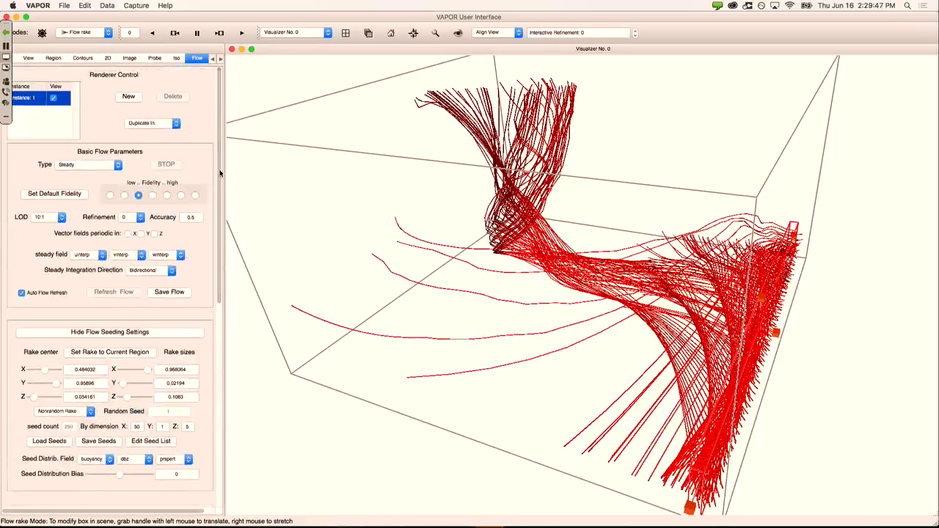
scroll(220, 180, "down", 2)
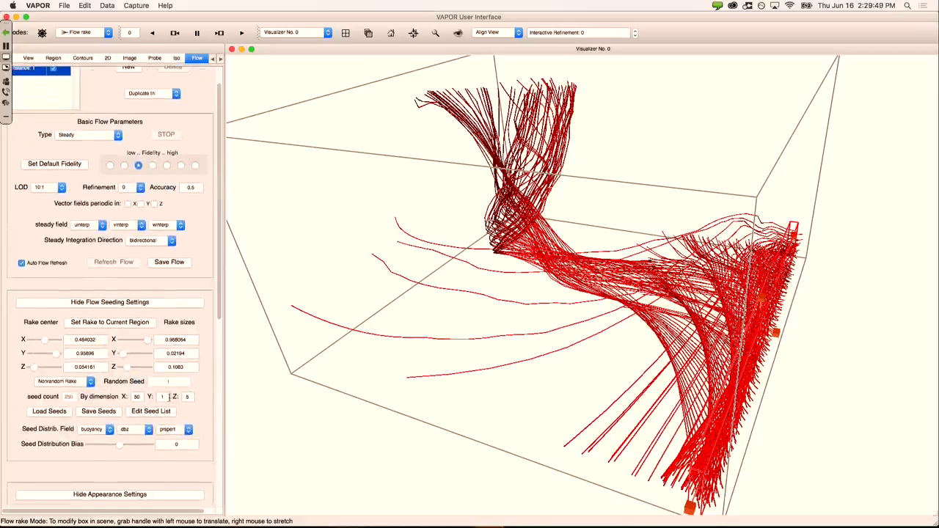
left_click_drag(168, 397, 153, 397)
Step: Set the Z seed dimension to 50 for a 50 × 1 × 50 grid of 2500 streamlines
left_click(189, 397)
key("Return")
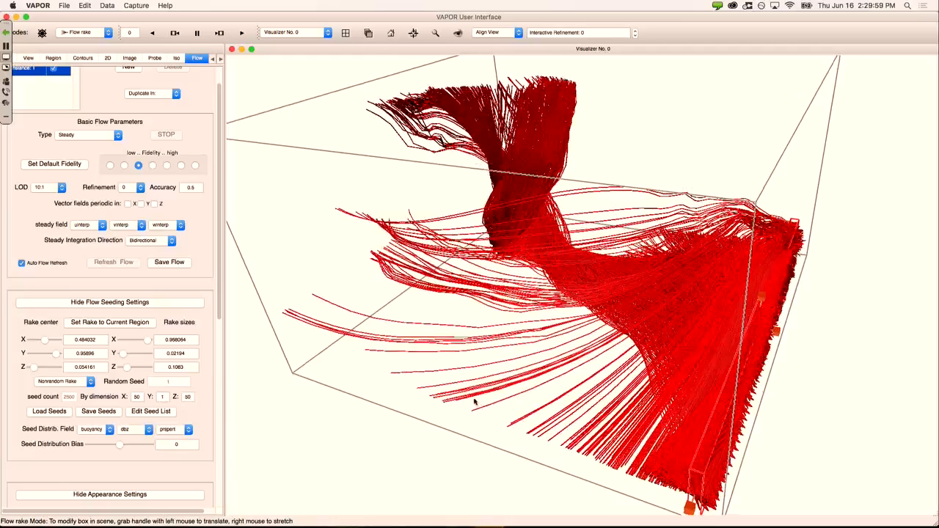
left_click_drag(475, 401, 535, 379)
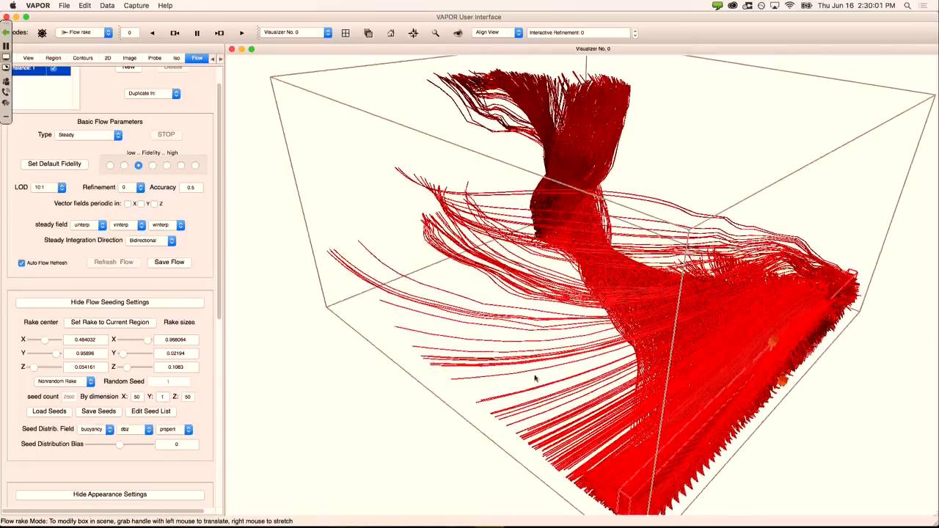
left_click_drag(547, 411, 646, 287)
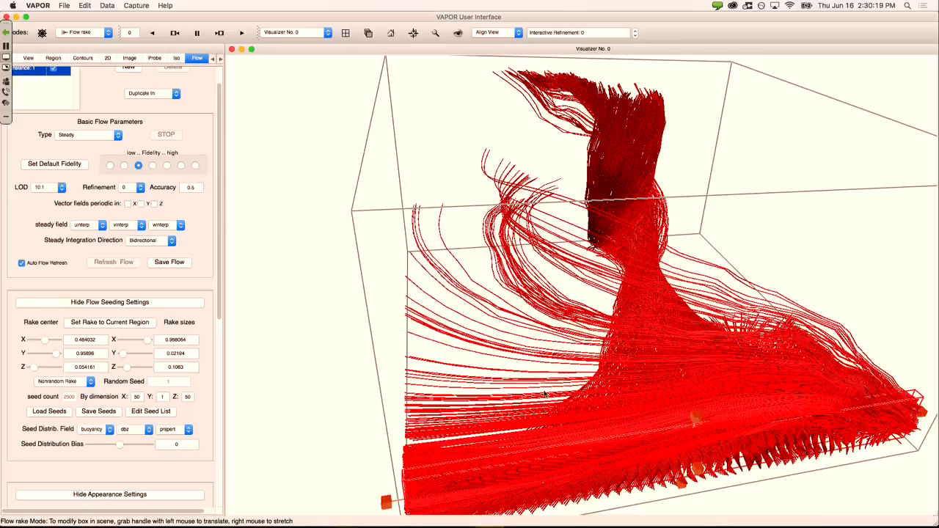
left_click_drag(626, 415, 716, 283)
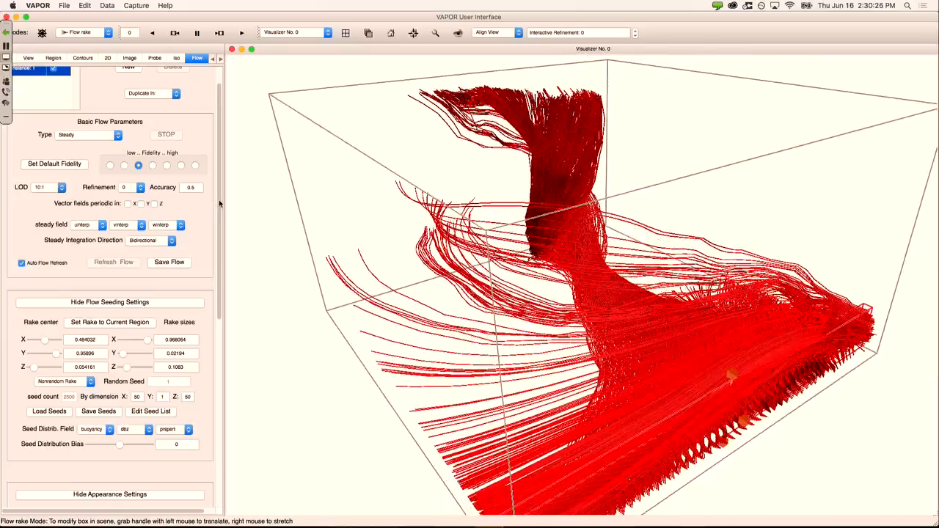
scroll(218, 202, "down", 1)
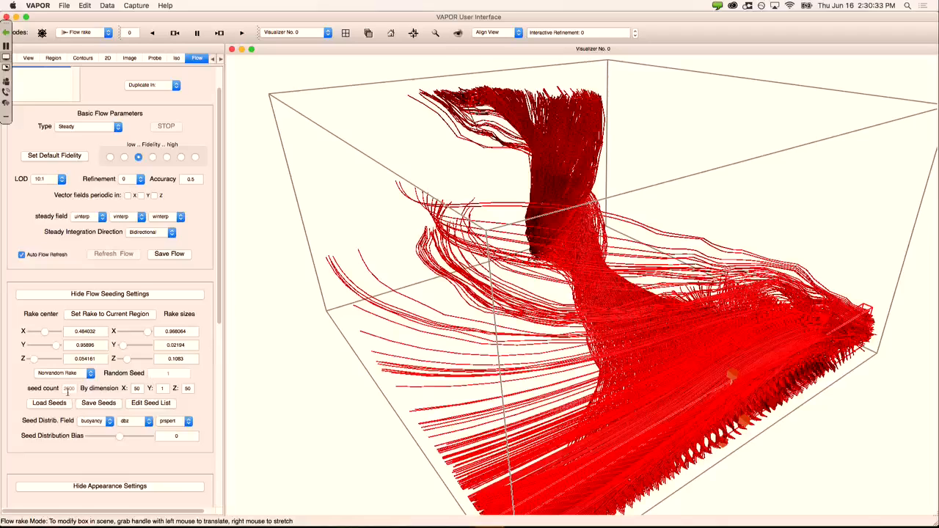
scroll(107, 330, "down", 10)
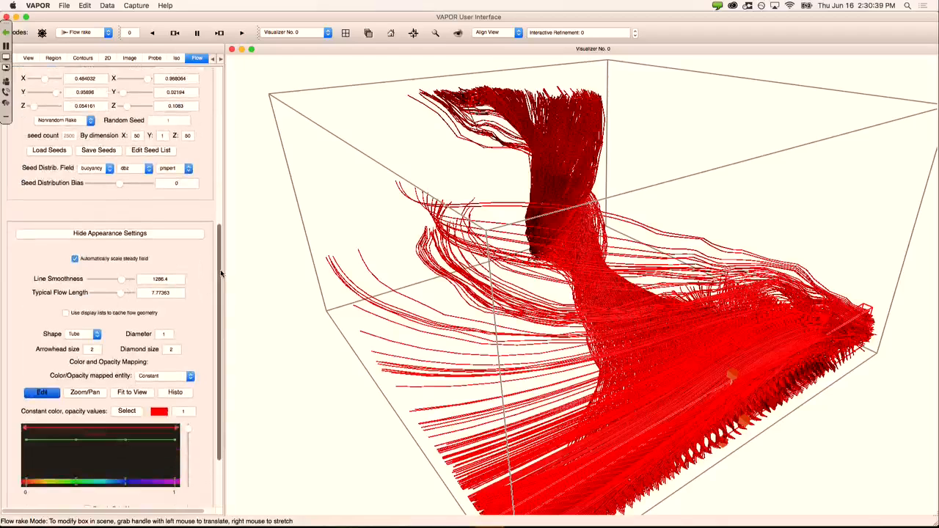
Step: Map streamline colour to dbz, giving a rainbow map from -39.79 to 75.81
left_click_drag(221, 273, 223, 300)
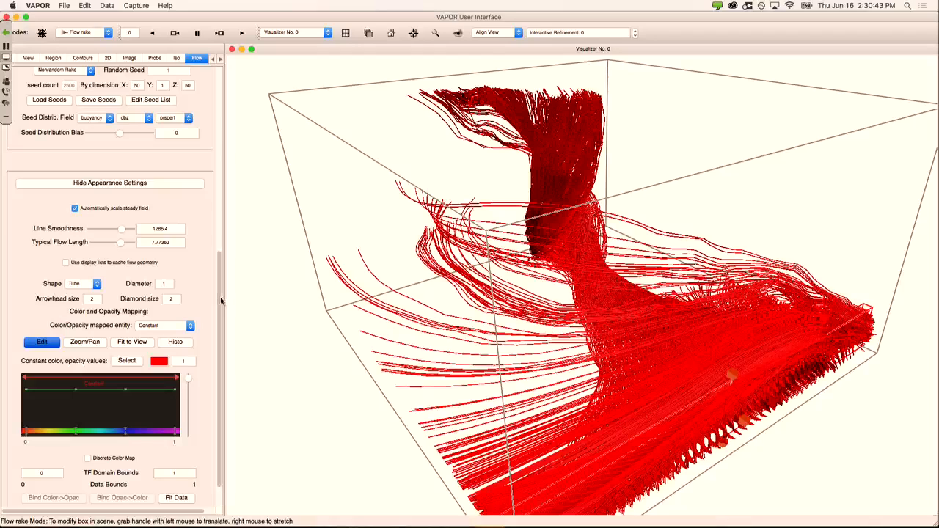
scroll(221, 300, "down", 2)
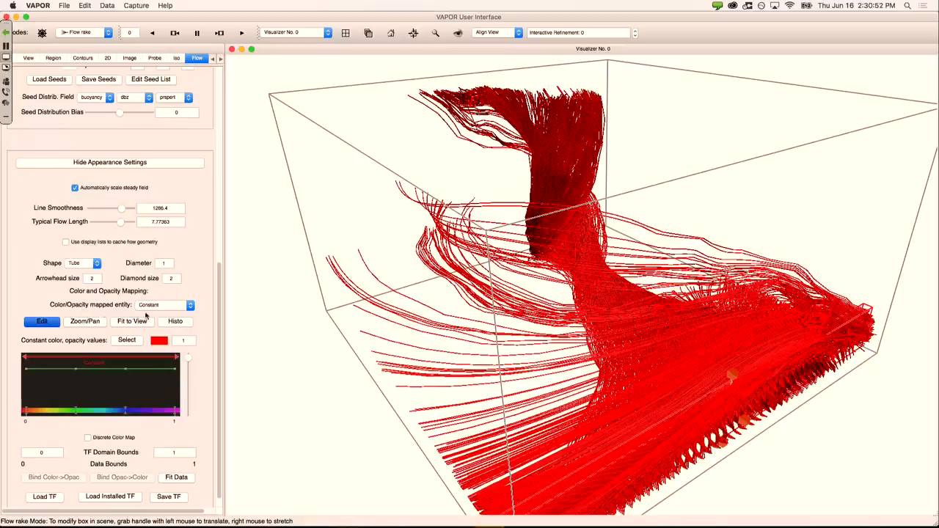
left_click(182, 306)
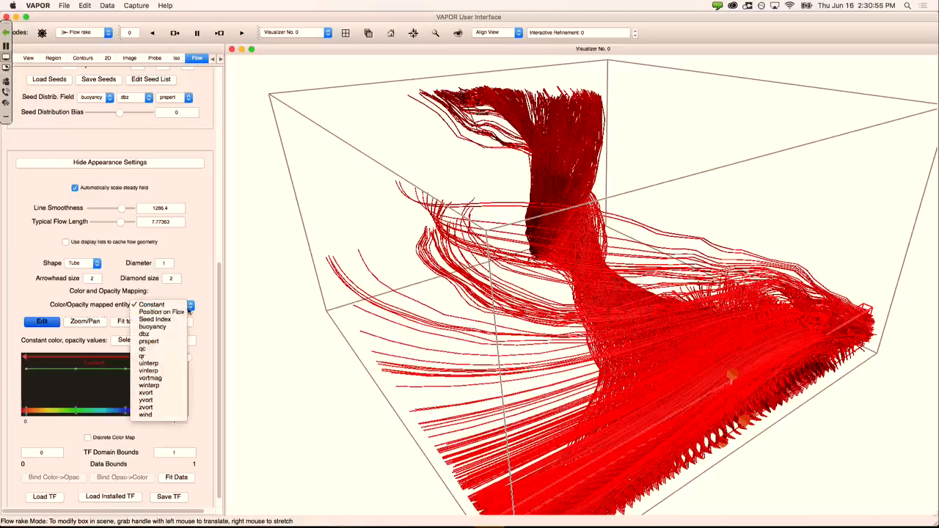
left_click(170, 336)
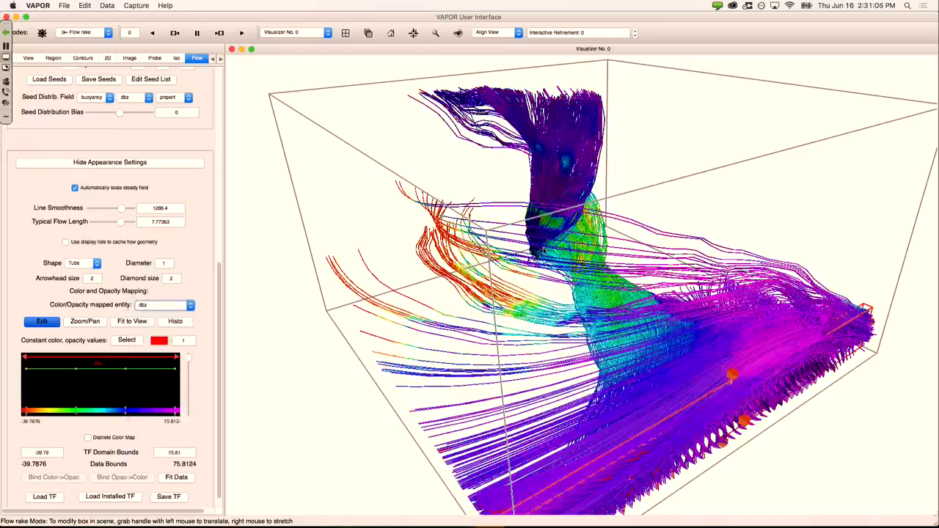
left_click_drag(462, 311, 476, 291)
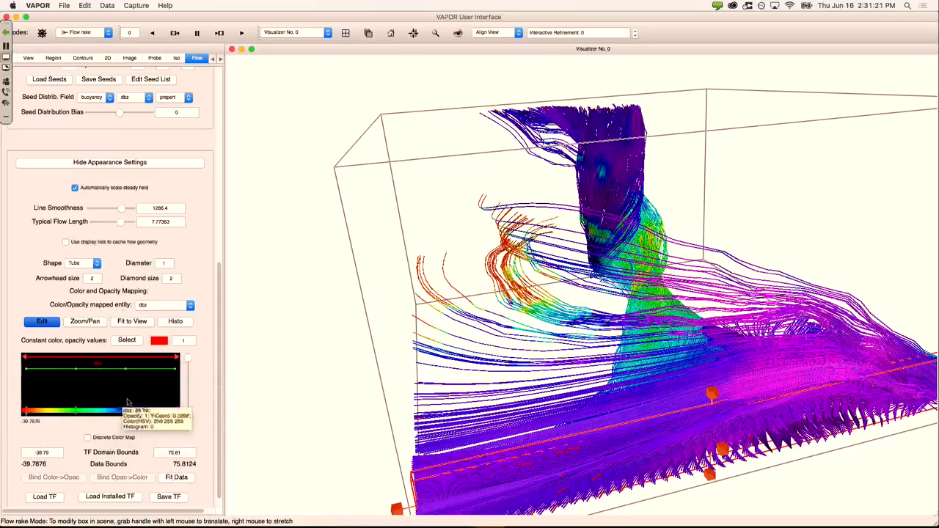
Step: Fit the dbz transfer function editor and raise its low opacity points to full opacity
left_click(181, 480)
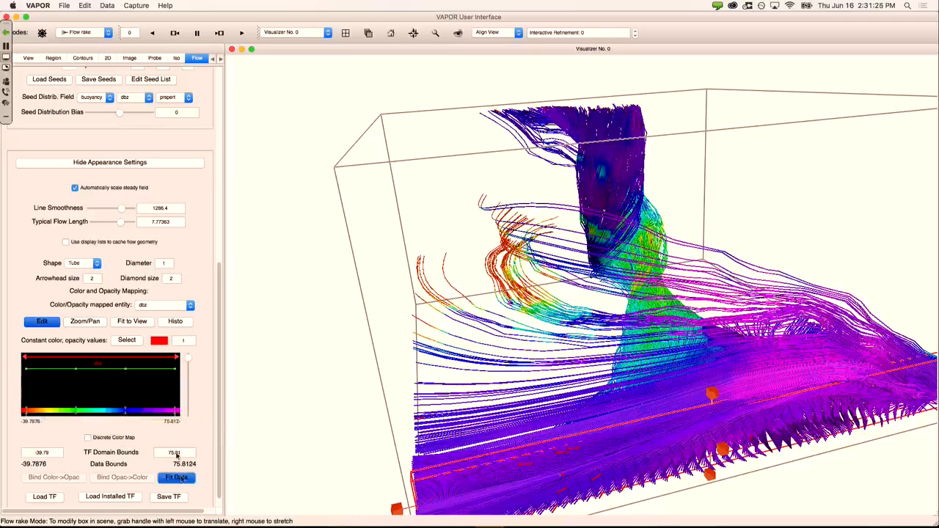
left_click(143, 323)
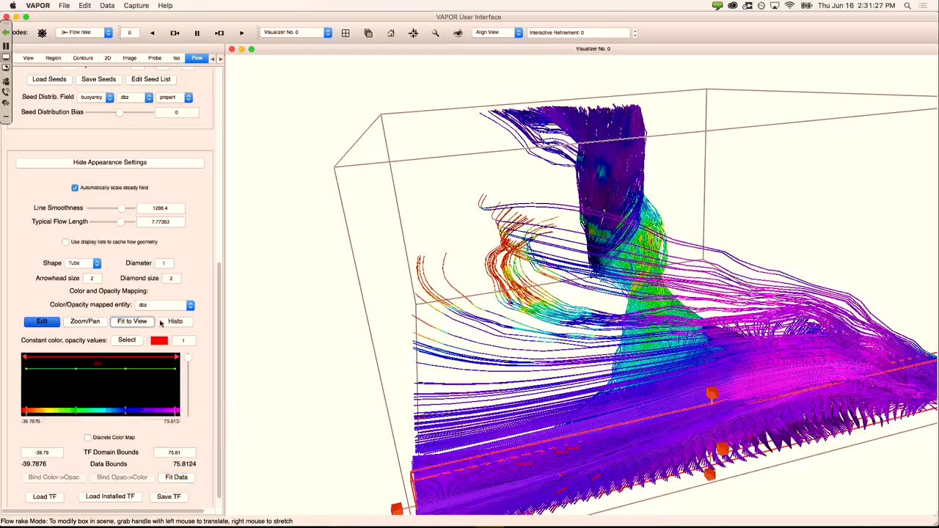
left_click(181, 325)
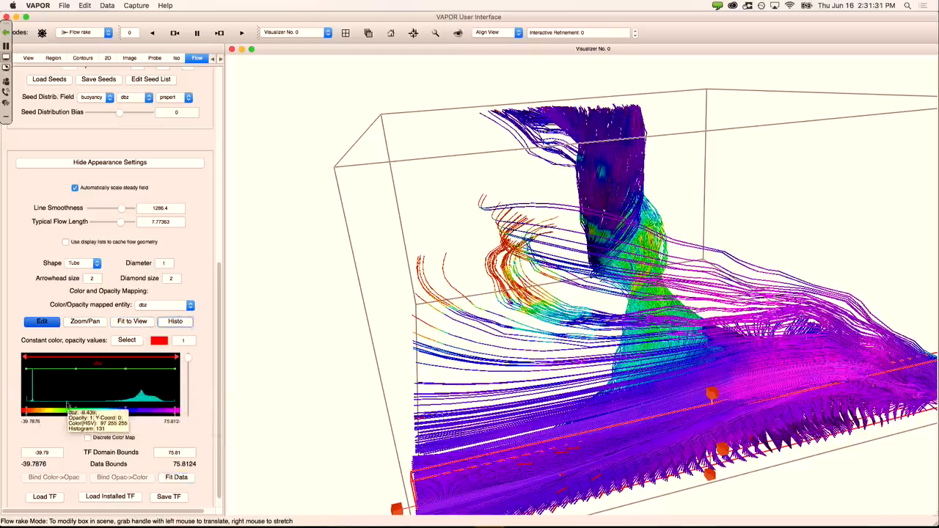
left_click_drag(77, 373, 77, 410)
left_click_drag(126, 371, 126, 425)
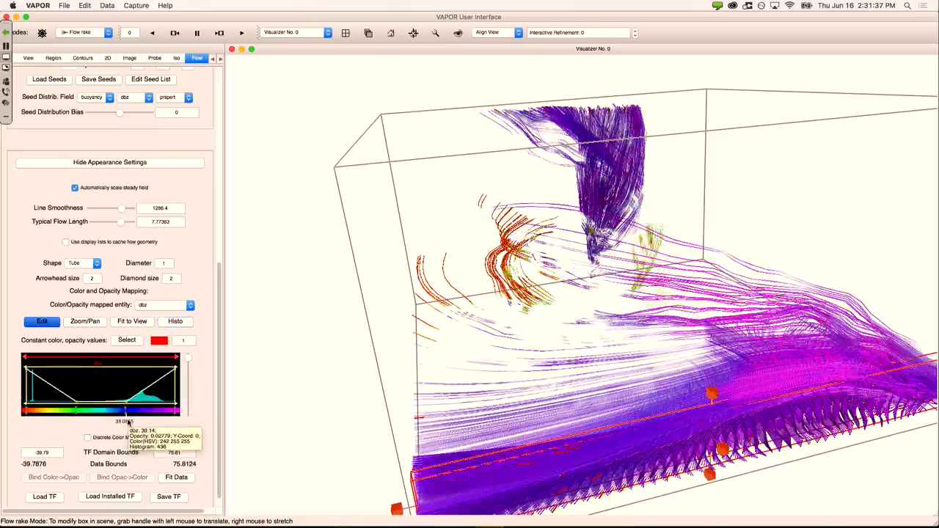
left_click_drag(126, 404, 126, 368)
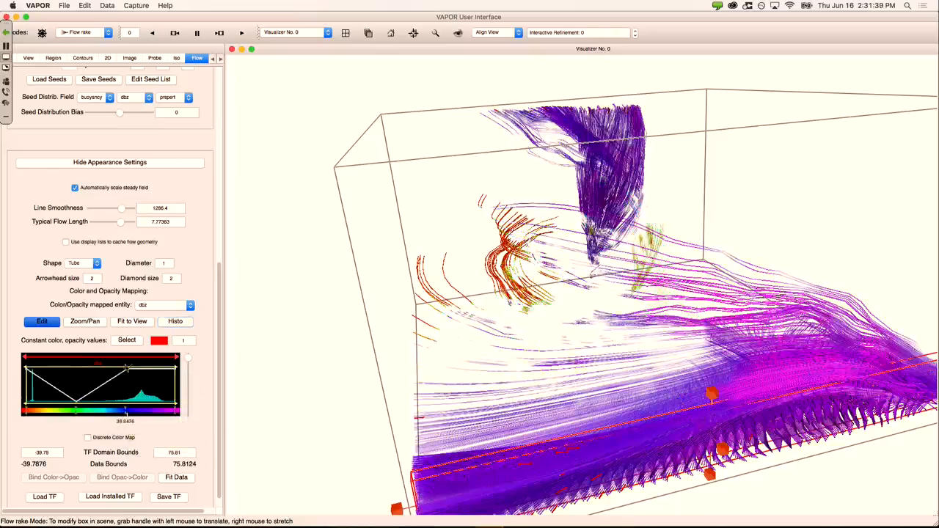
left_click_drag(75, 405, 78, 367)
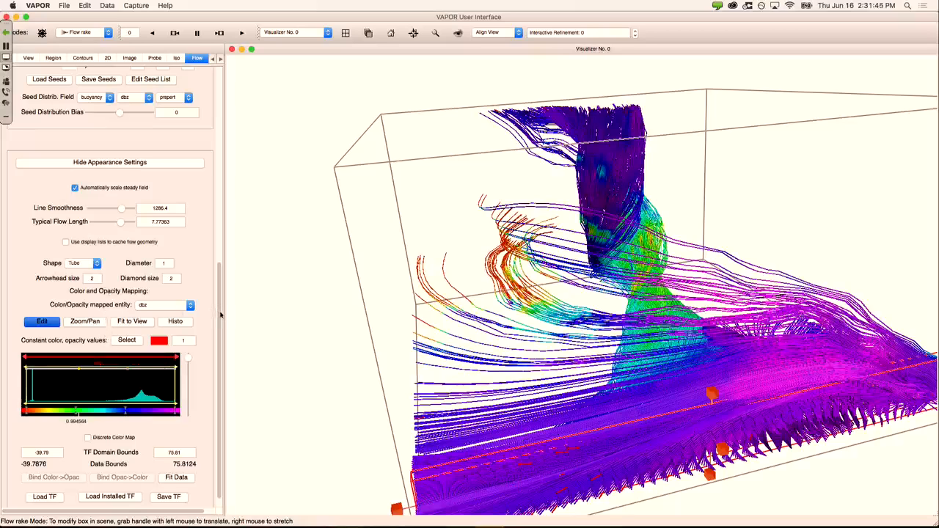
left_click_drag(220, 315, 215, 96)
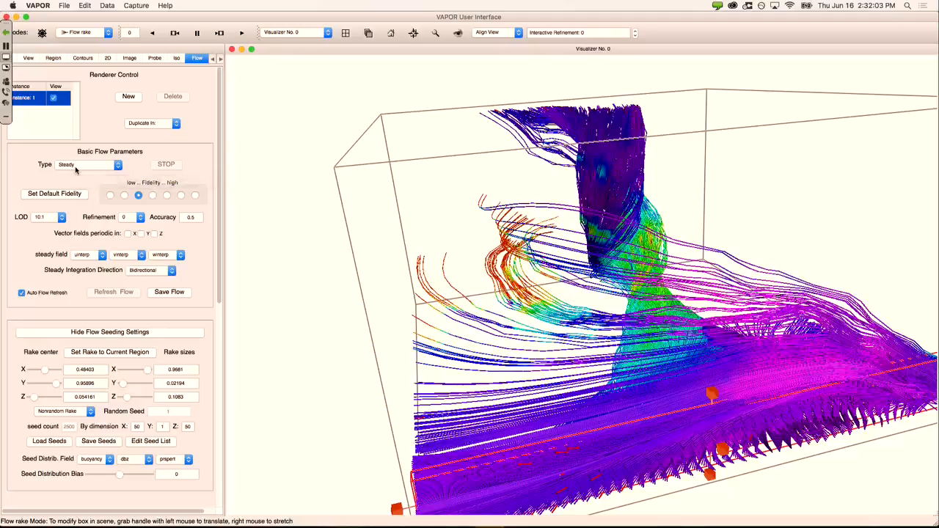
Step: Keep the flow type as Steady and hide the flow streamlines
left_click(75, 169)
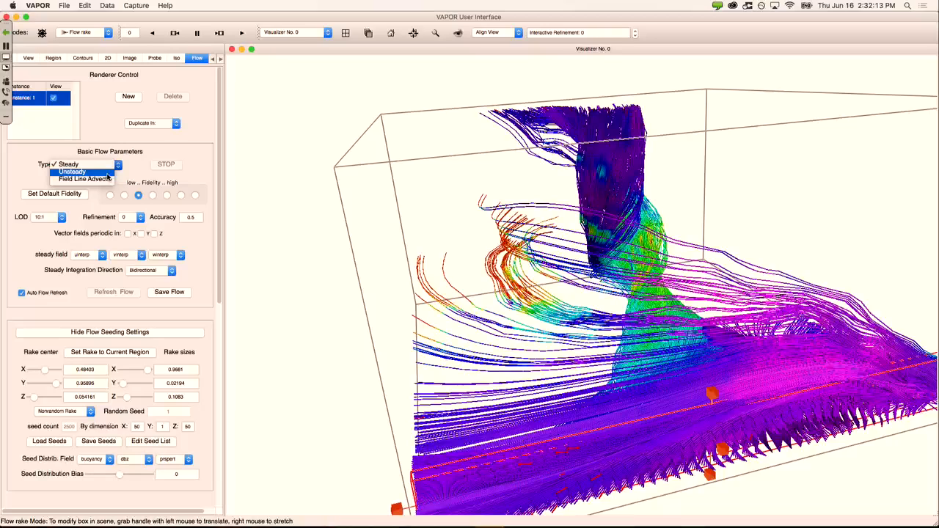
left_click(80, 164)
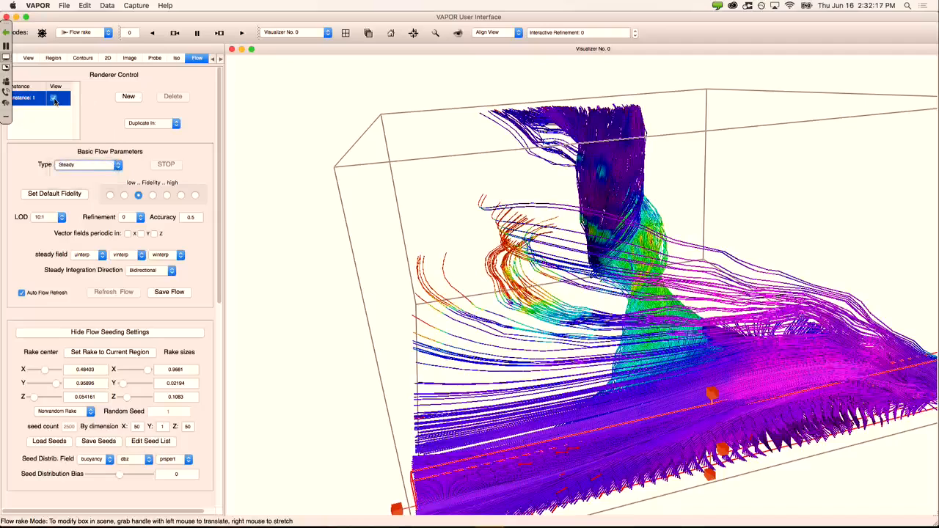
left_click(53, 98)
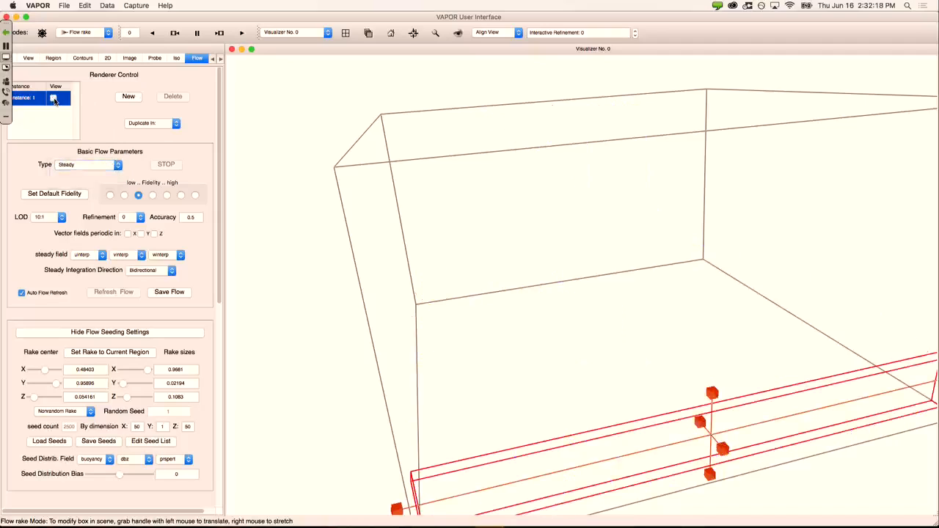
Step: Switch to Navigation mode, reset to Home, then zoom and tilt the empty domain box
left_click(109, 33)
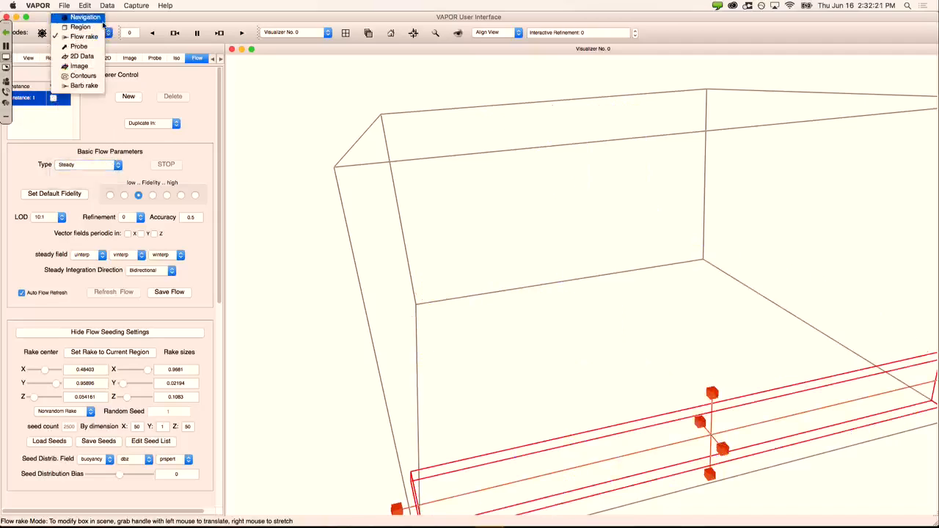
left_click(100, 19)
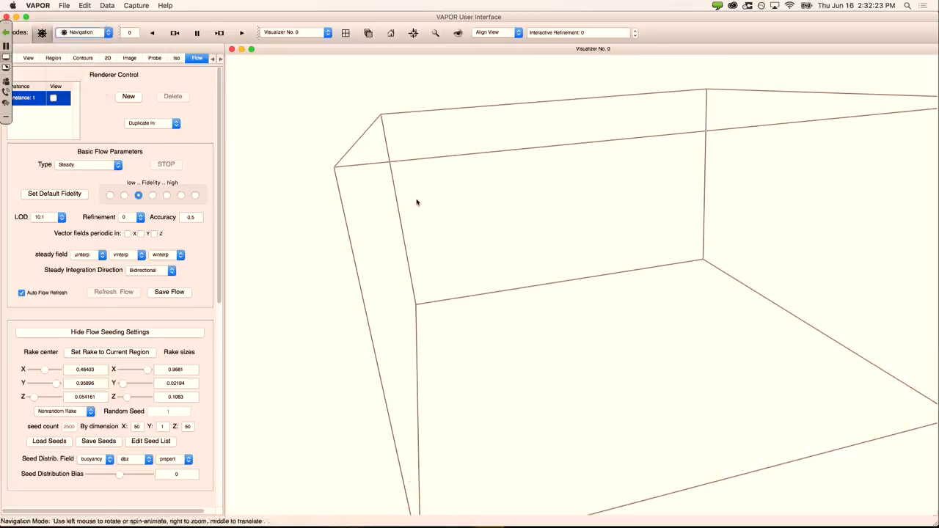
left_click(391, 33)
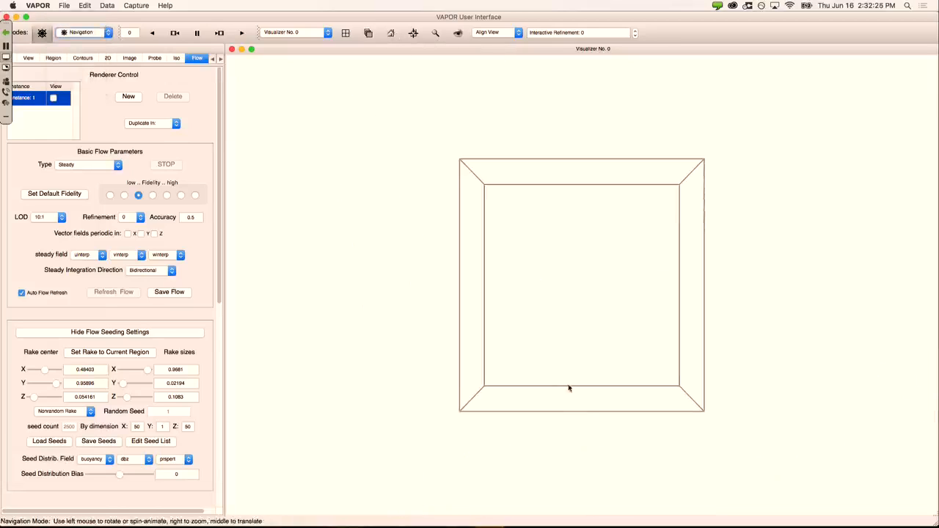
right_click_drag(582, 421, 552, 260)
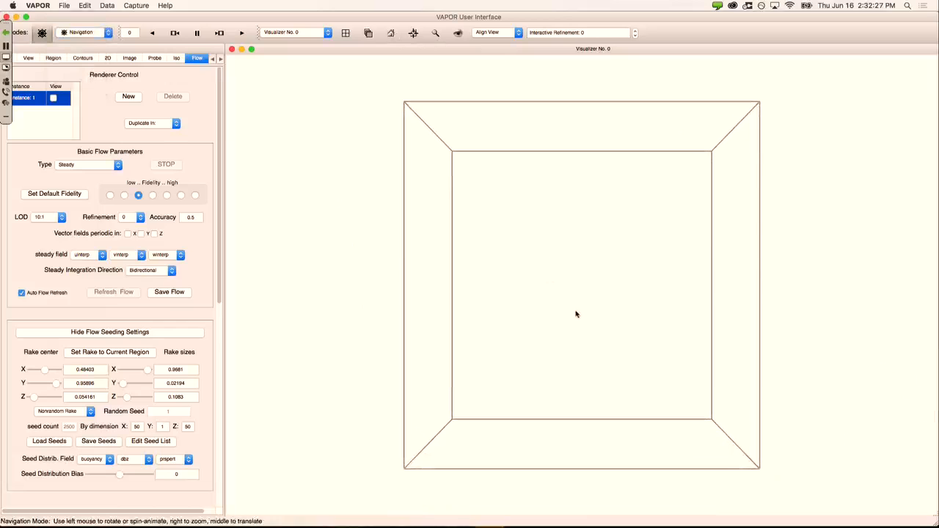
left_click_drag(576, 315, 585, 201)
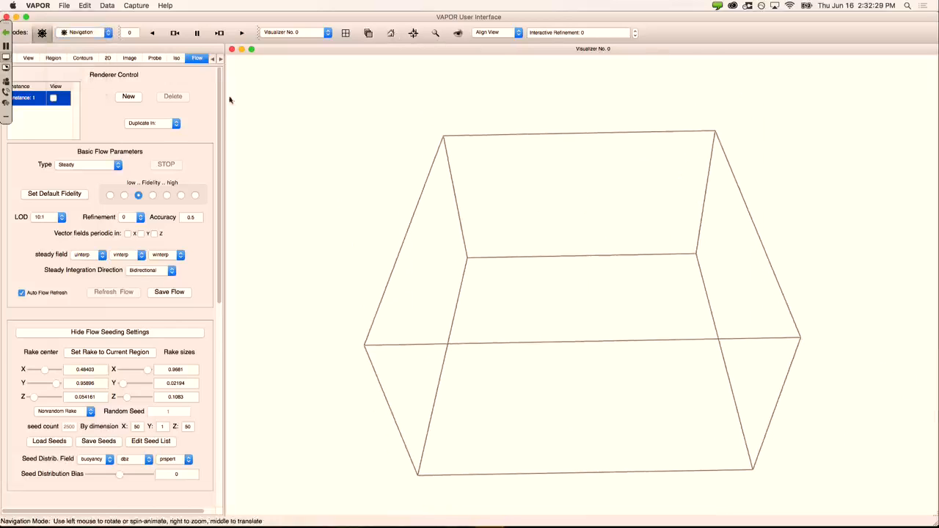
Step: Bring up the Barbs settings and zoom in on the barb grid
left_click(213, 59)
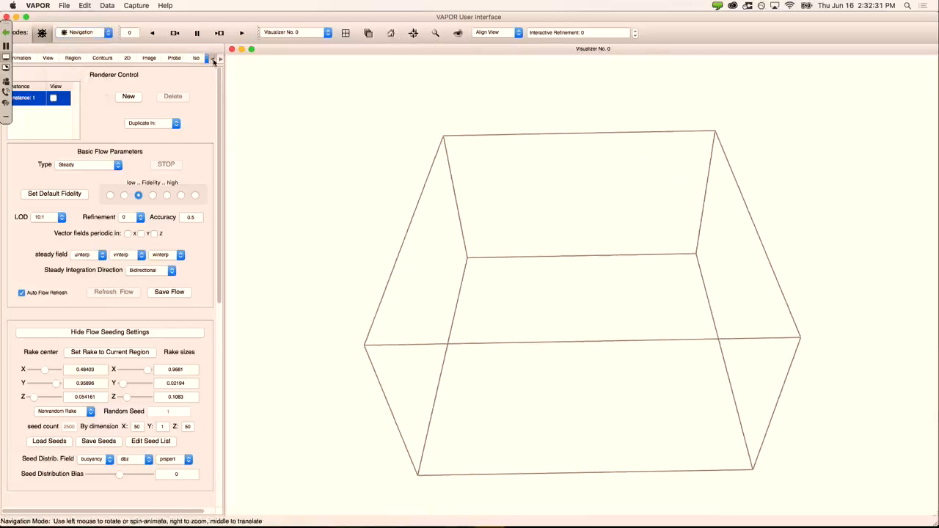
left_click(212, 59)
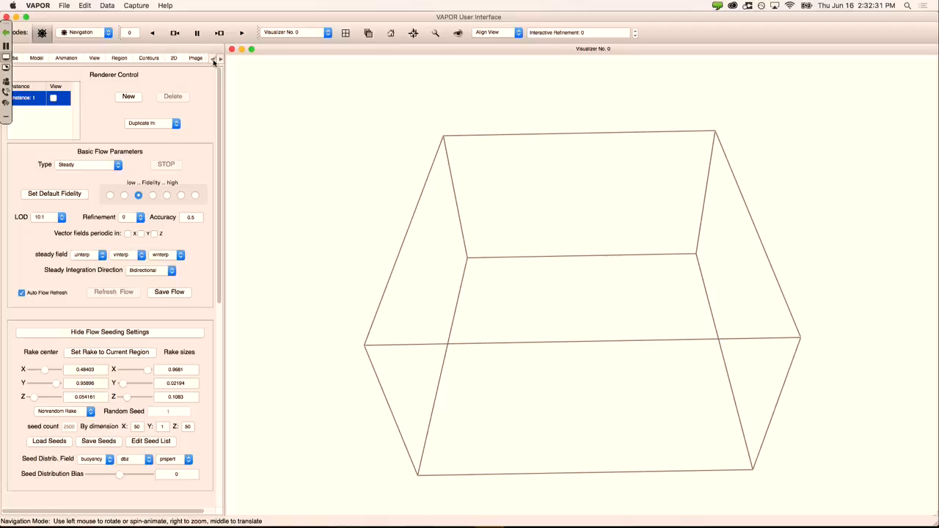
left_click(16, 59)
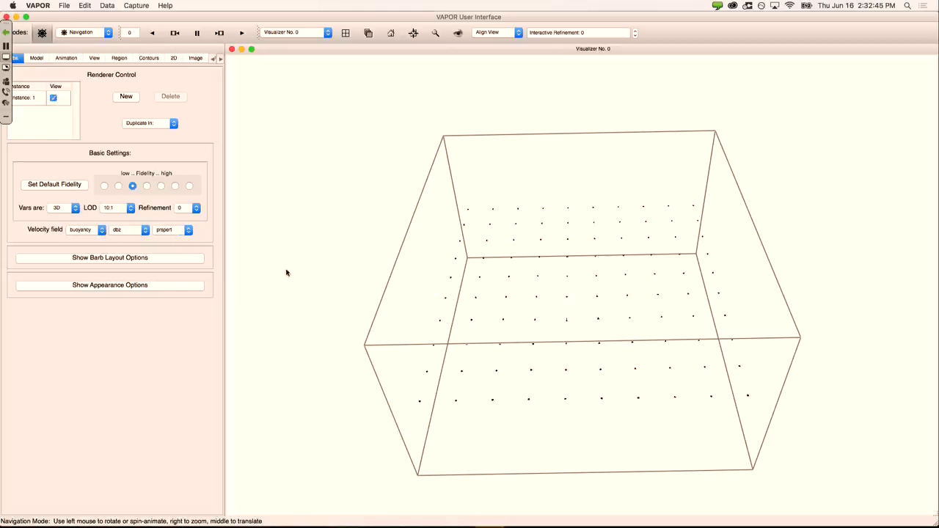
right_click_drag(545, 365, 538, 223)
mouse_move(546, 321)
right_mouse_down()
mouse_move(546, 223)
mouse_move(564, 317)
mouse_move(547, 208)
mouse_move(547, 358)
mouse_move(568, 461)
mouse_move(546, 359)
mouse_move(547, 388)
right_mouse_up()
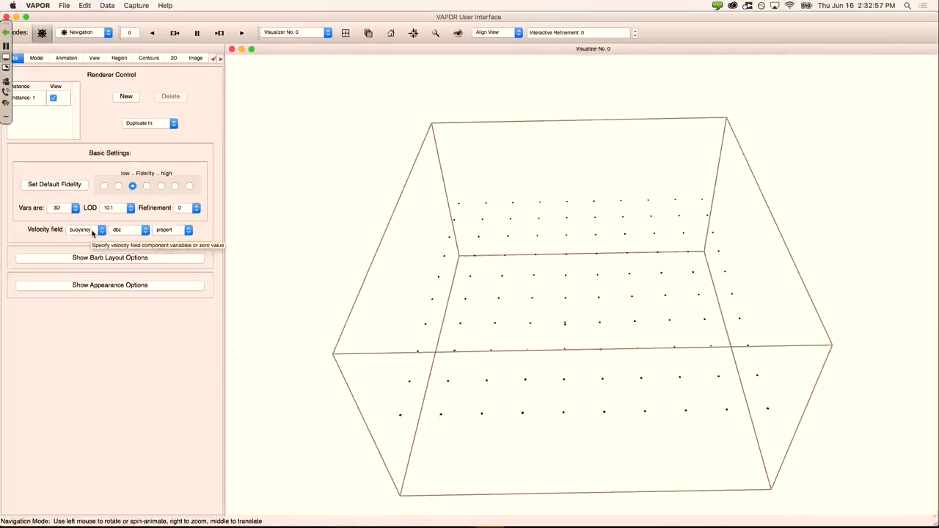
Step: Set the barb velocity components to uinterp, vinterp and winterp, viewed from above
left_click(96, 233)
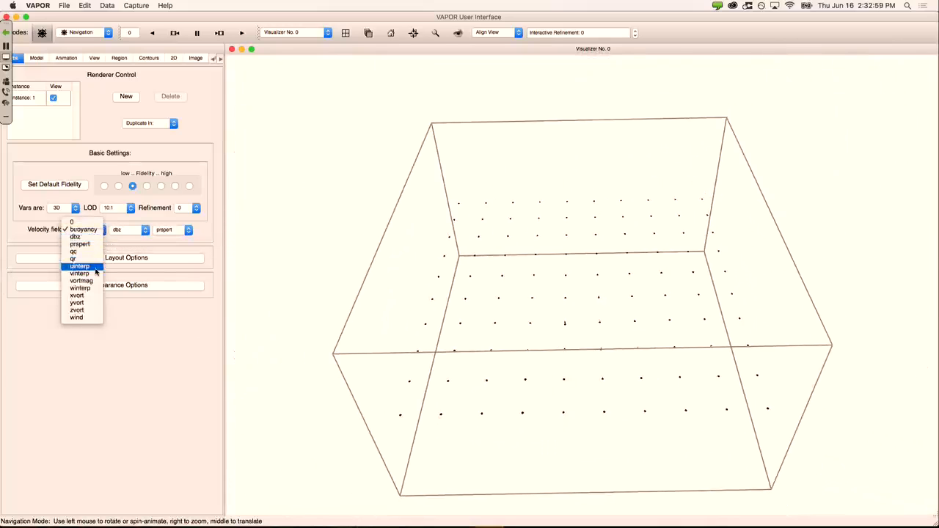
left_click(94, 268)
left_click(128, 230)
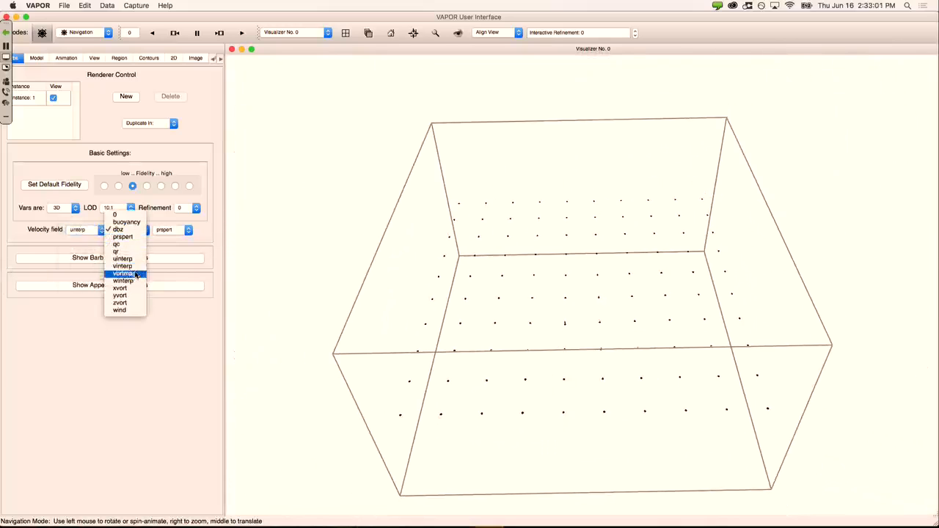
left_click(135, 268)
left_click(173, 230)
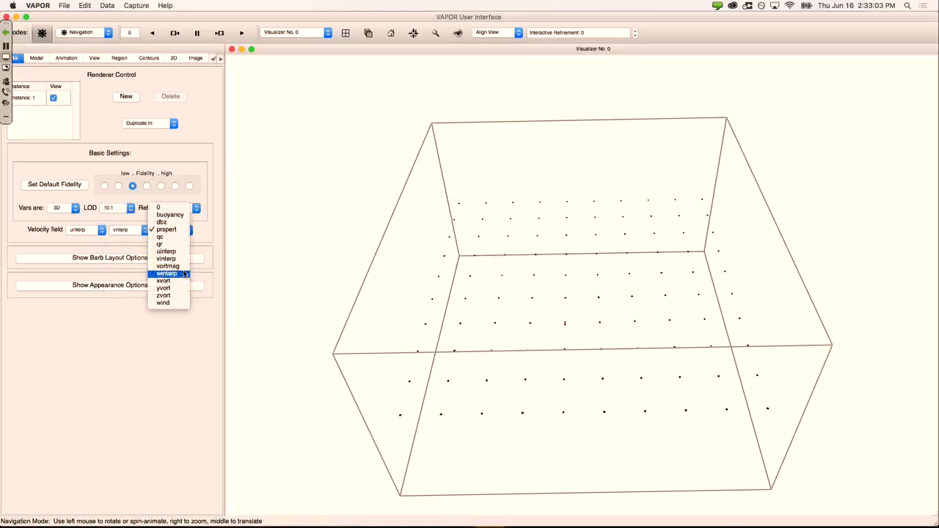
left_click(180, 279)
left_click_drag(434, 293, 577, 203)
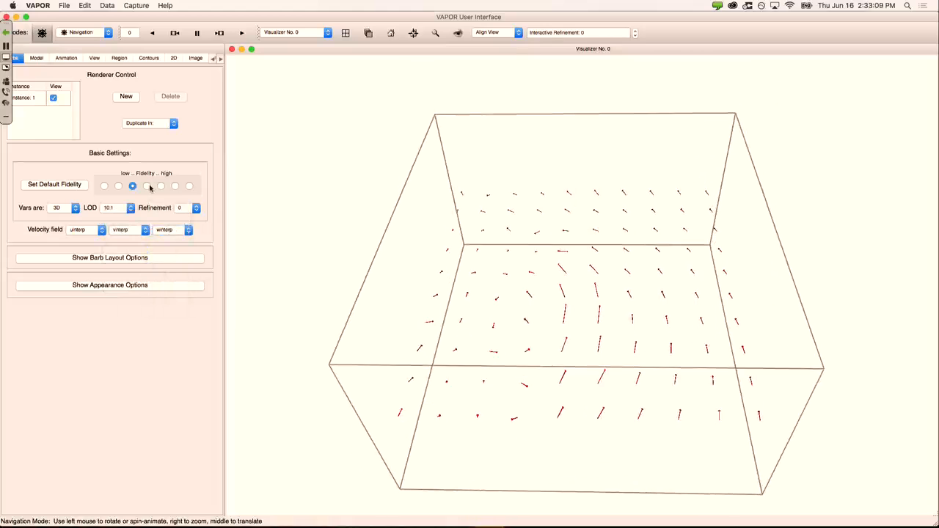
Step: Switch to Barb rake mode and look down on the rake
left_click(102, 33)
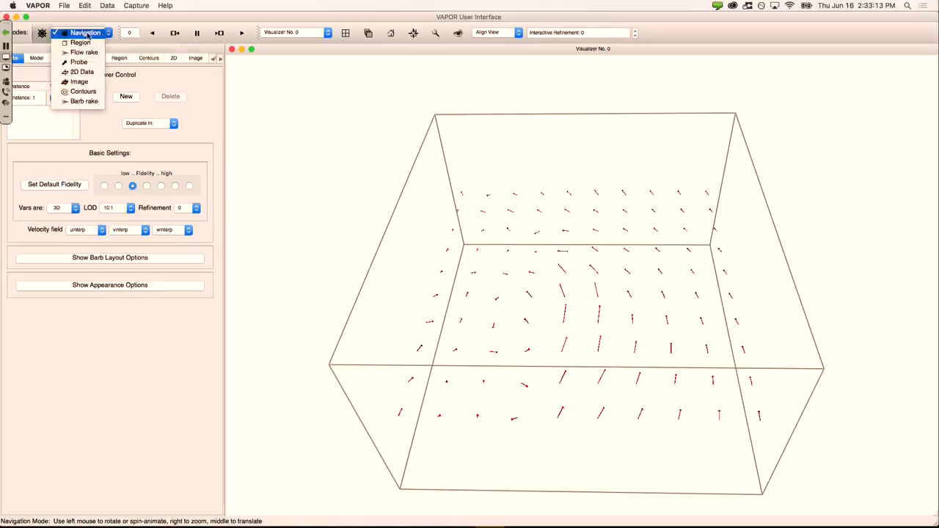
left_click(91, 102)
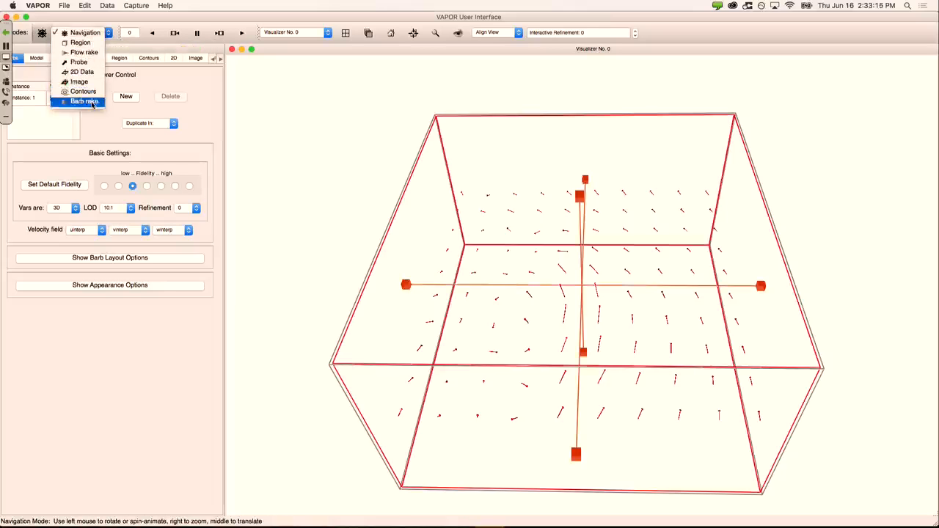
left_click_drag(535, 262, 413, 207)
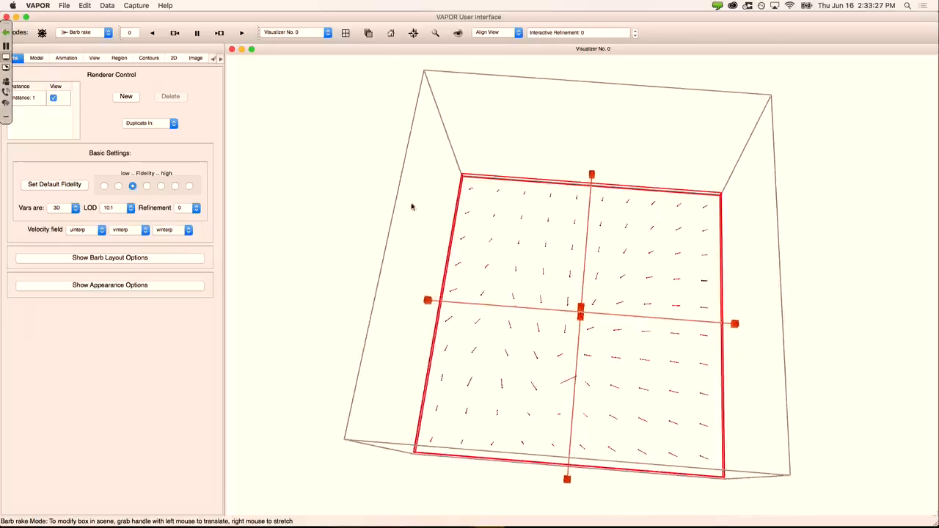
Step: In the barb layout options, set Dim X and Dim Y to 100
left_click(156, 260)
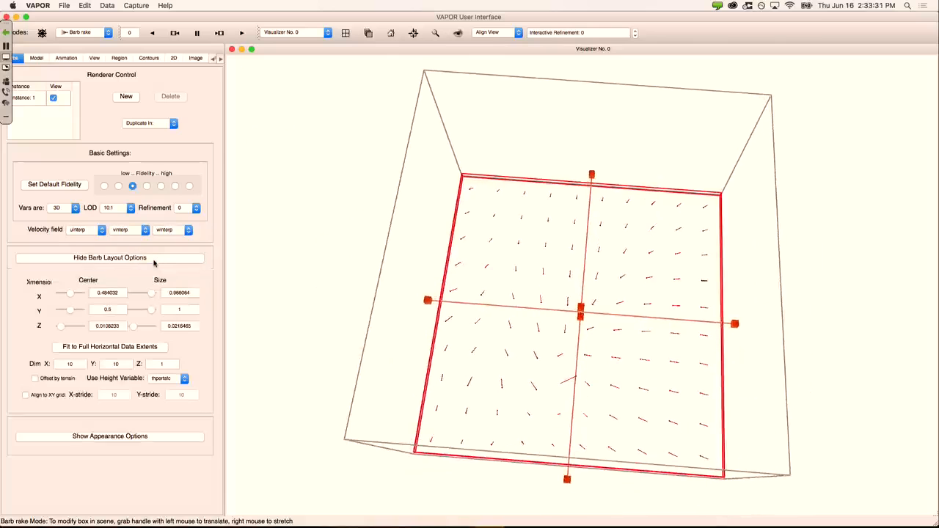
left_click(75, 365)
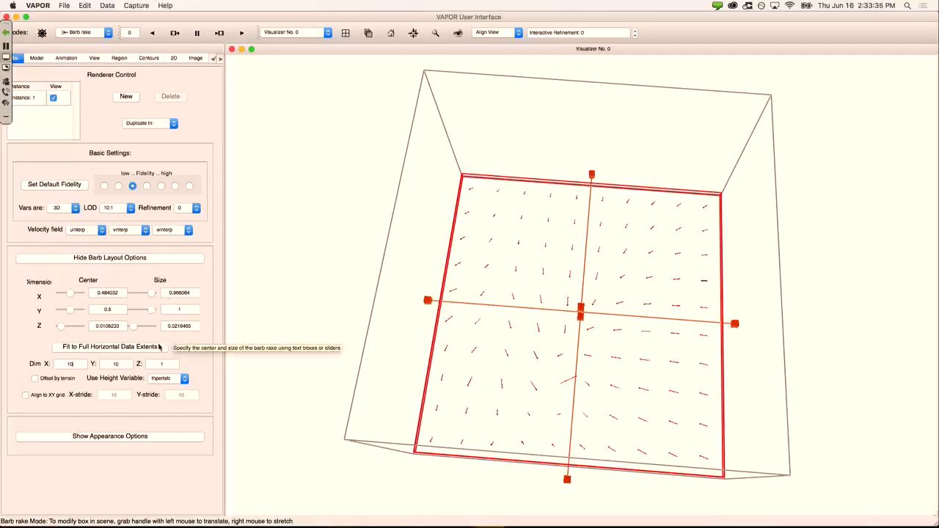
type("0")
left_click(126, 364)
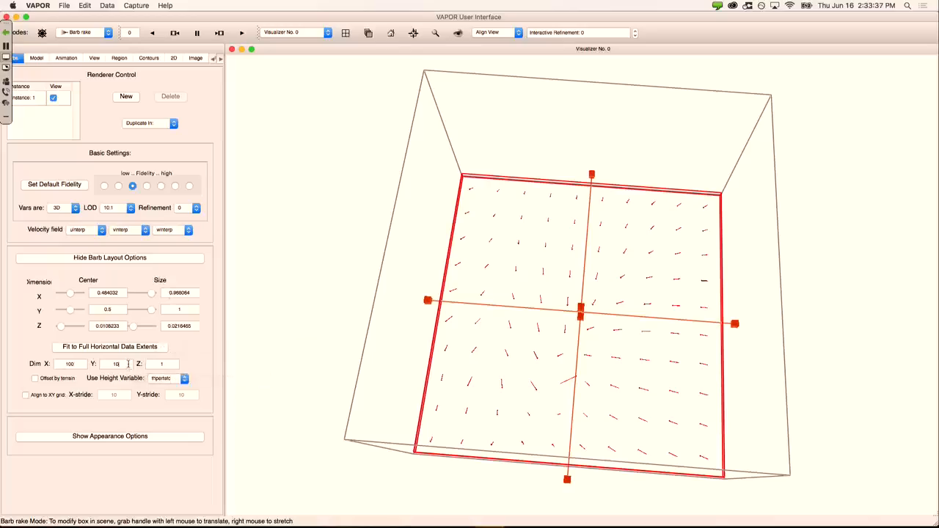
type("0")
key("Return")
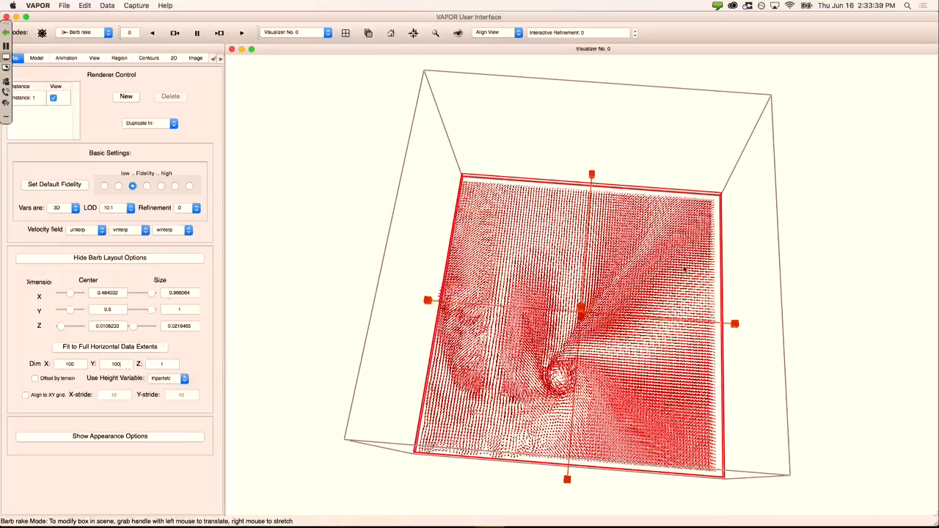
Step: Zoom in on the tornado swirl, then return to Navigation mode
left_click_drag(598, 442, 555, 435)
middle_click_drag(606, 415, 701, 300)
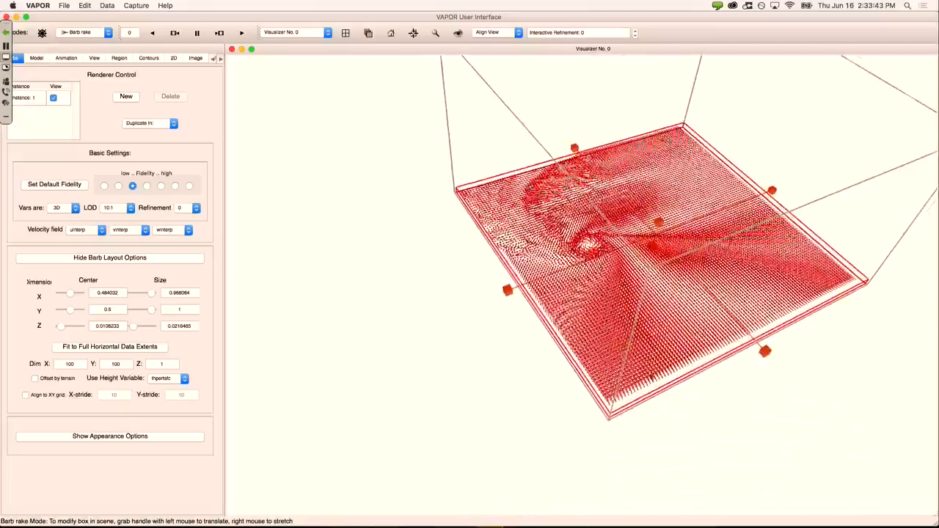
right_click_drag(701, 299, 696, 176)
middle_click_drag(695, 176, 670, 247)
right_click_drag(675, 251, 681, 227)
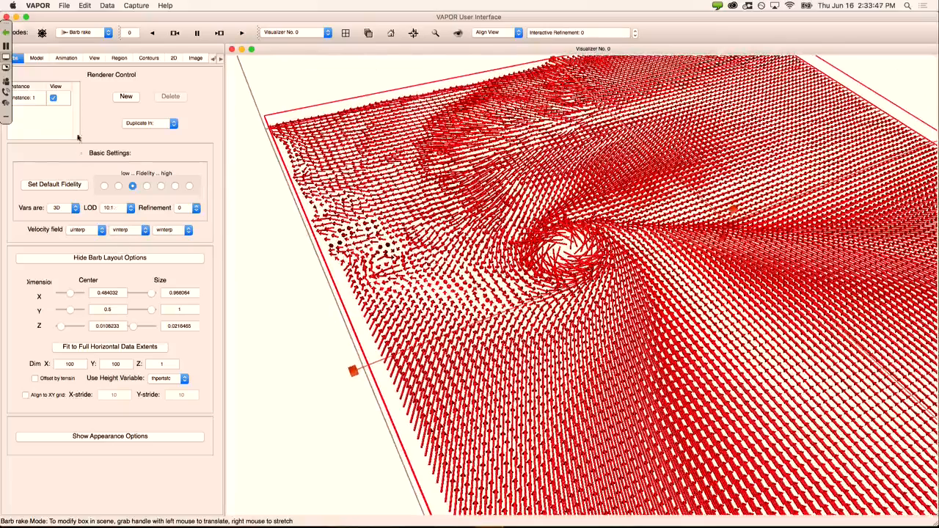
left_click(98, 31)
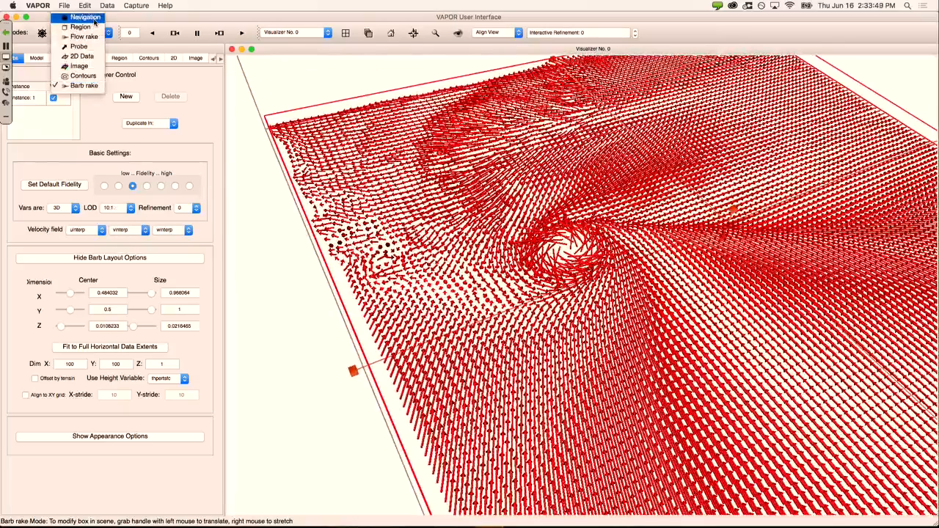
left_click(92, 18)
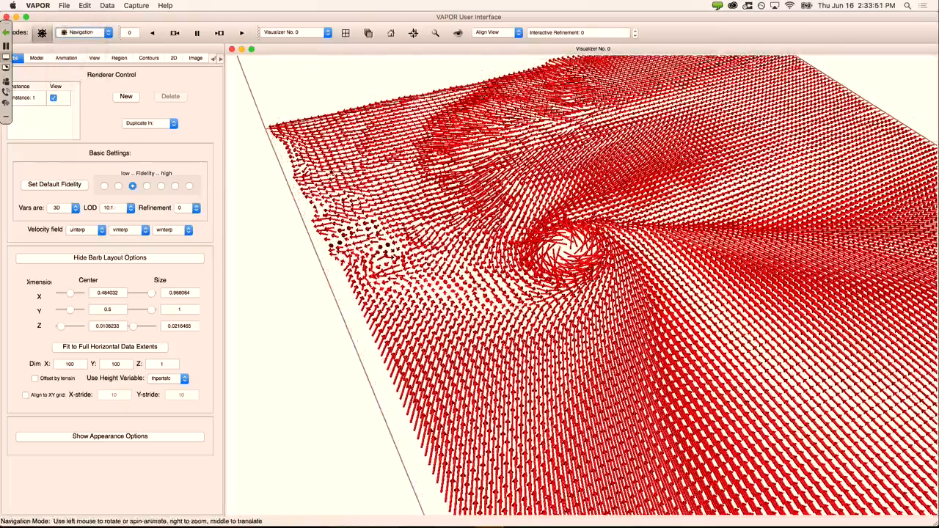
Step: Colour the barbs by the wind variable and zoom in on the vortex
left_click(115, 437)
scroll(220, 335, "down", 5)
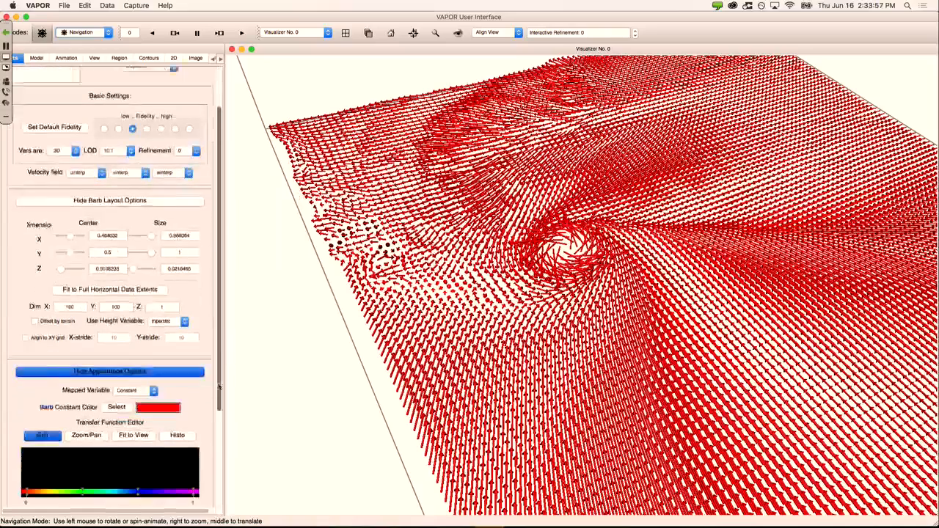
left_click(149, 306)
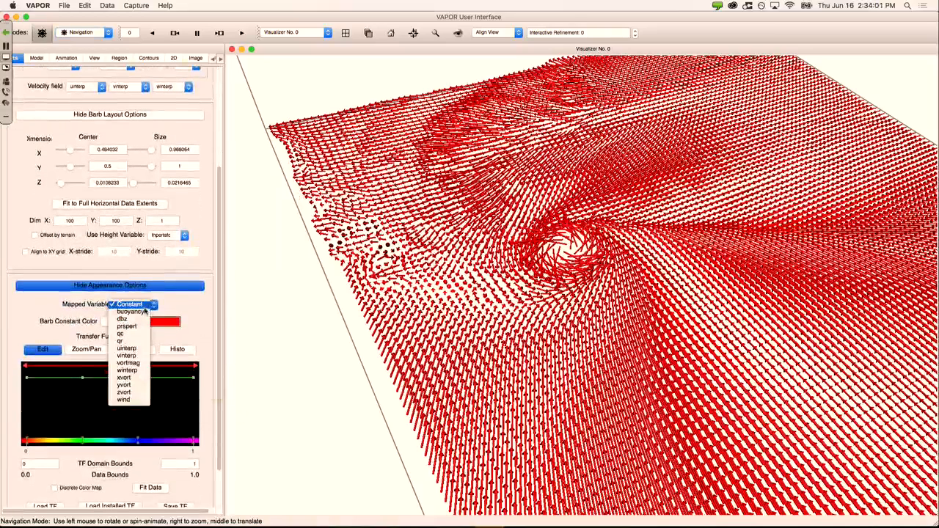
left_click(132, 400)
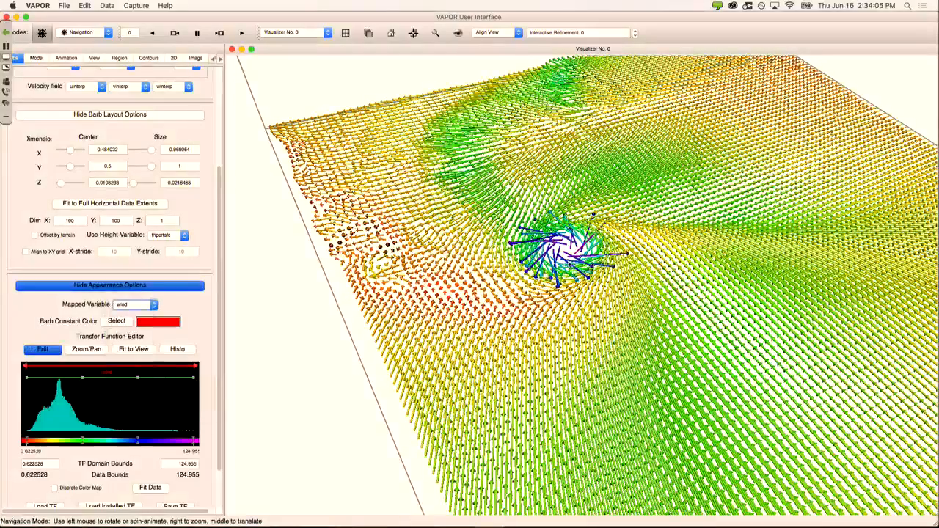
middle_click_drag(576, 263, 543, 247)
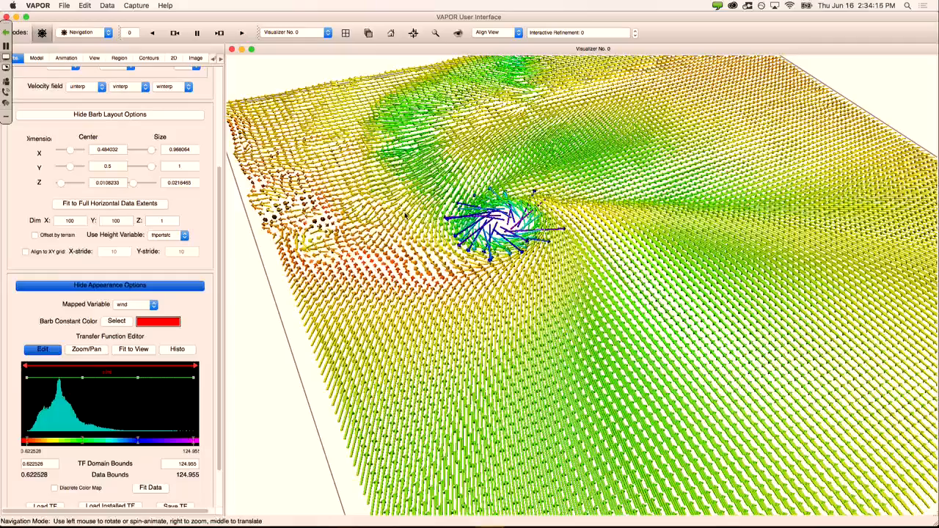
right_click_drag(406, 215, 417, 272)
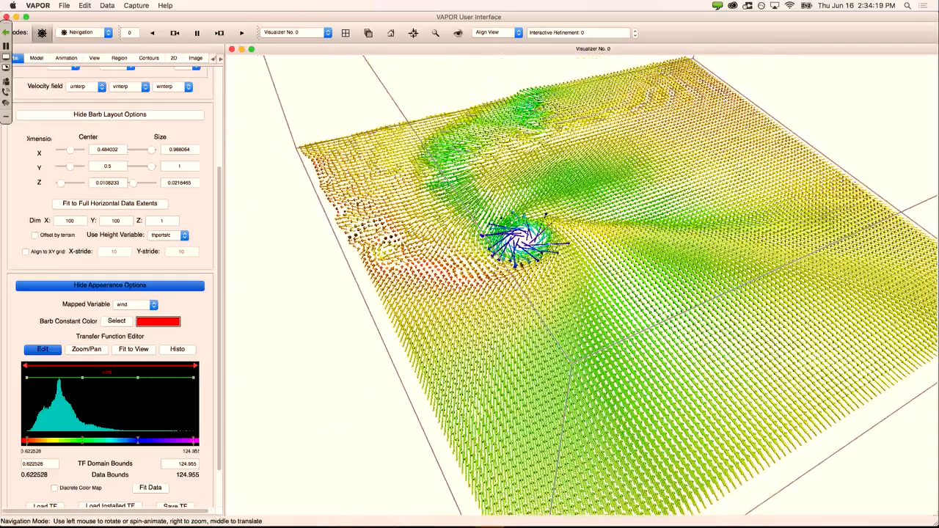
right_click_drag(528, 286, 518, 184)
left_click_drag(518, 184, 499, 269)
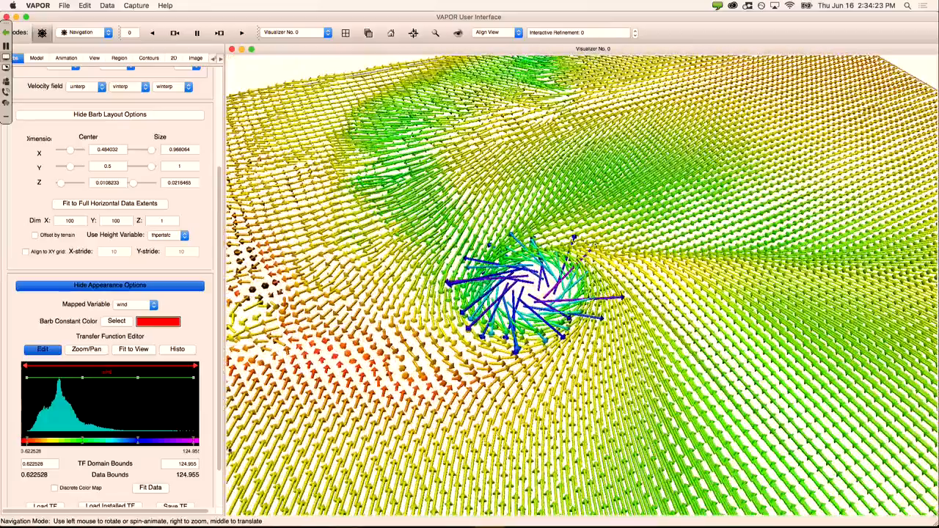
Step: Set the barb layout to 12 vertical layers, giving 100 × 100 × 12 barbs
mouse_move(189, 446)
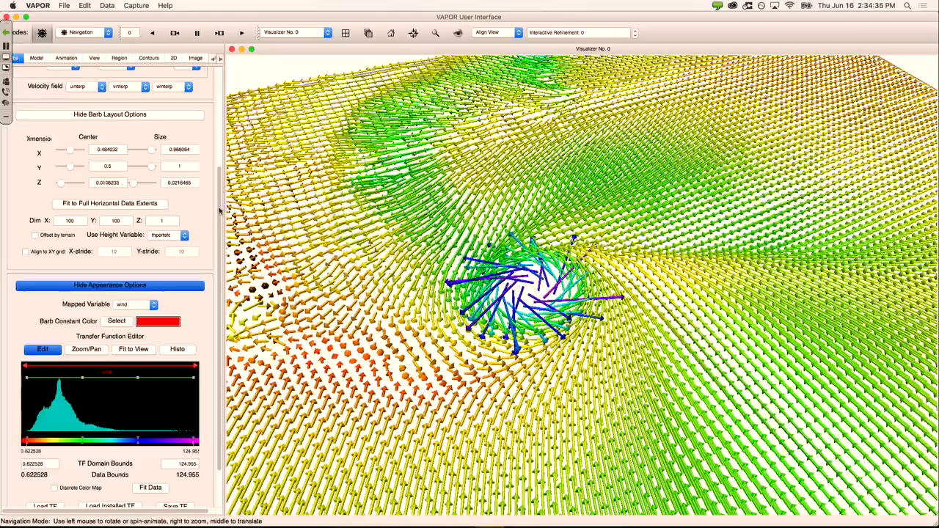
right_click_drag(309, 200, 357, 346)
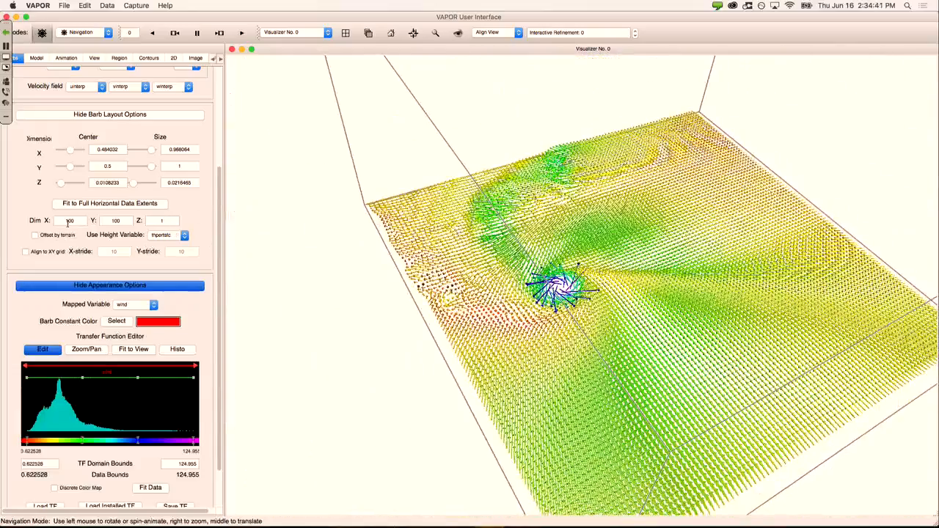
double_click(69, 221)
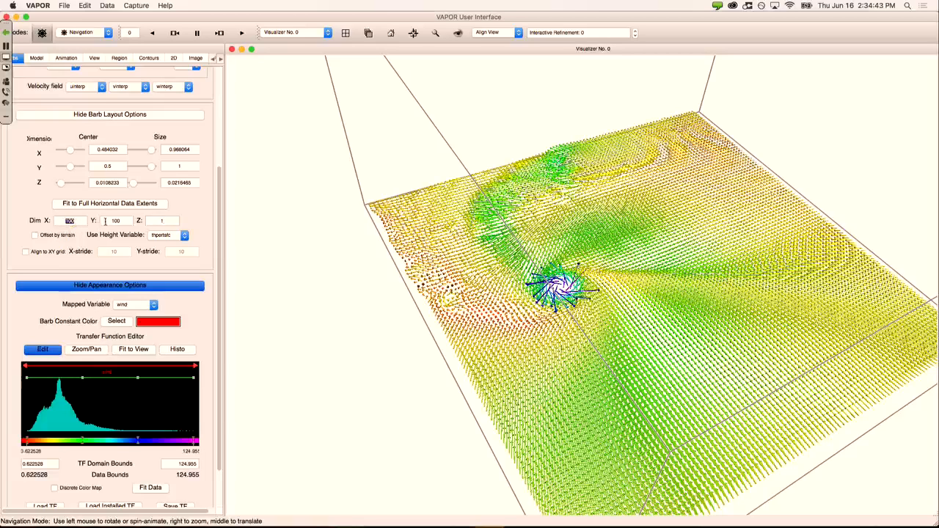
double_click(126, 220)
left_click(157, 220)
key("Return")
left_click_drag(612, 277, 600, 181)
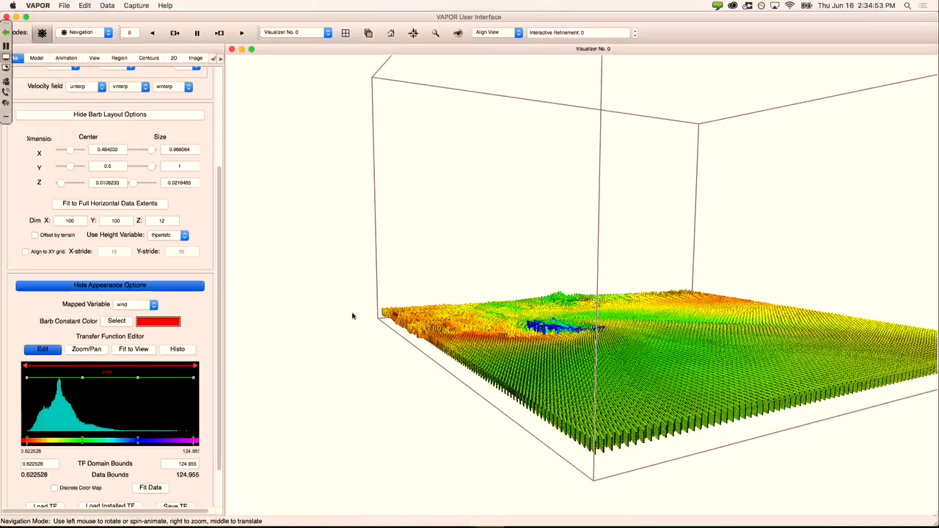
right_click_drag(634, 376, 624, 323)
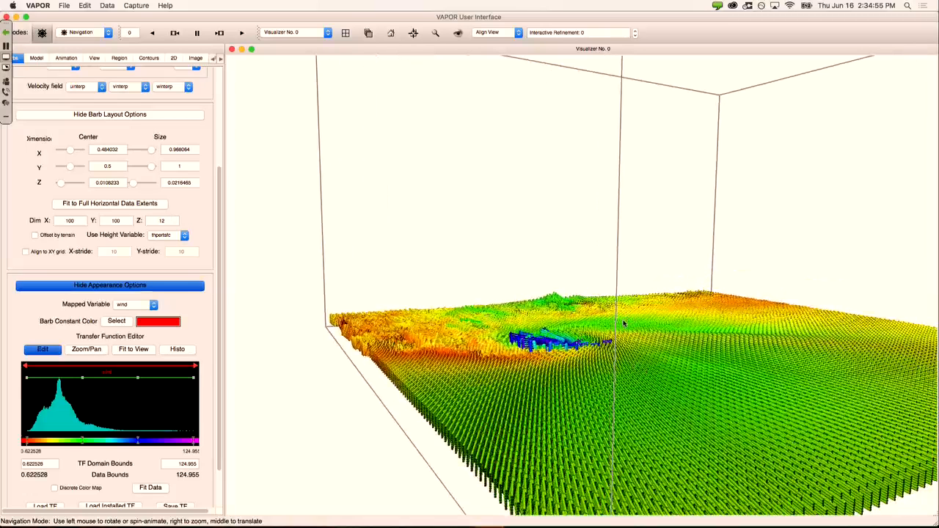
Step: In Barb rake mode, stretch the rake box upward to a taller slab
left_click(103, 33)
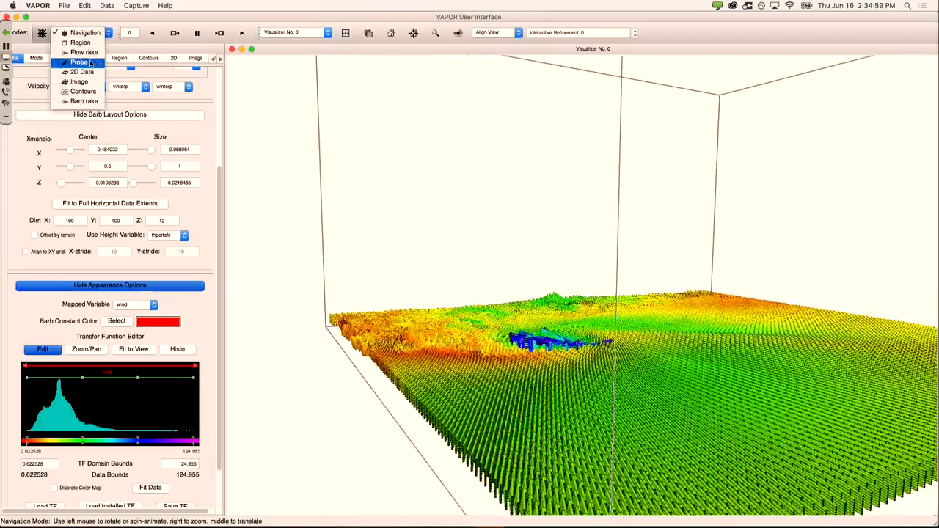
left_click(93, 101)
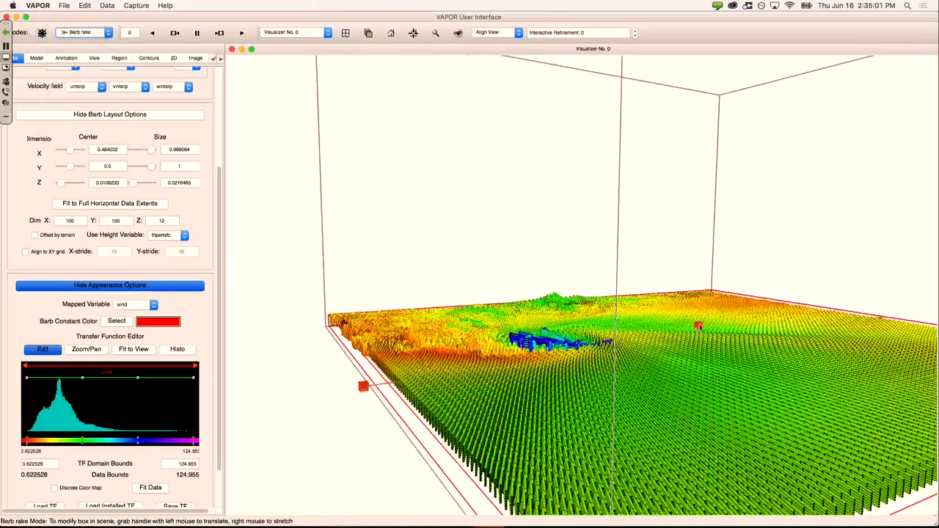
right_click_drag(698, 325, 698, 224)
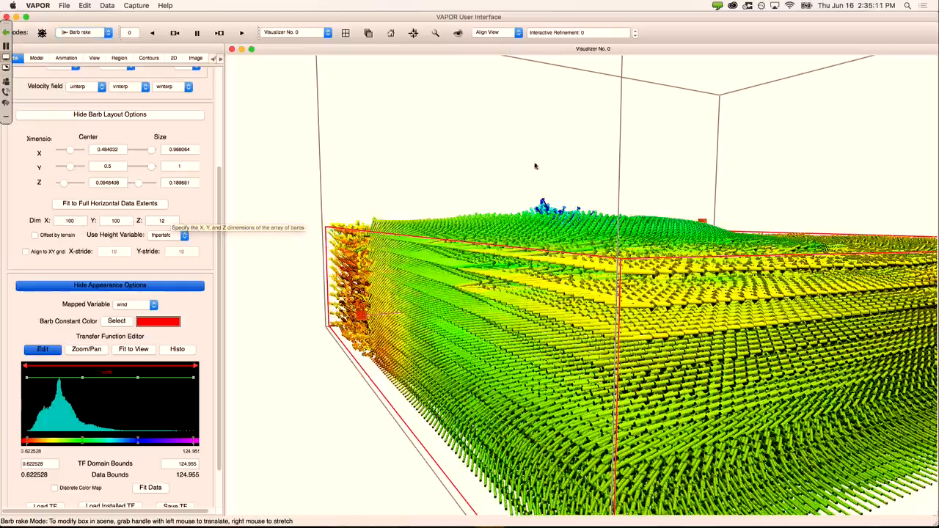
left_click_drag(533, 164, 574, 294)
middle_click_drag(573, 294, 580, 348)
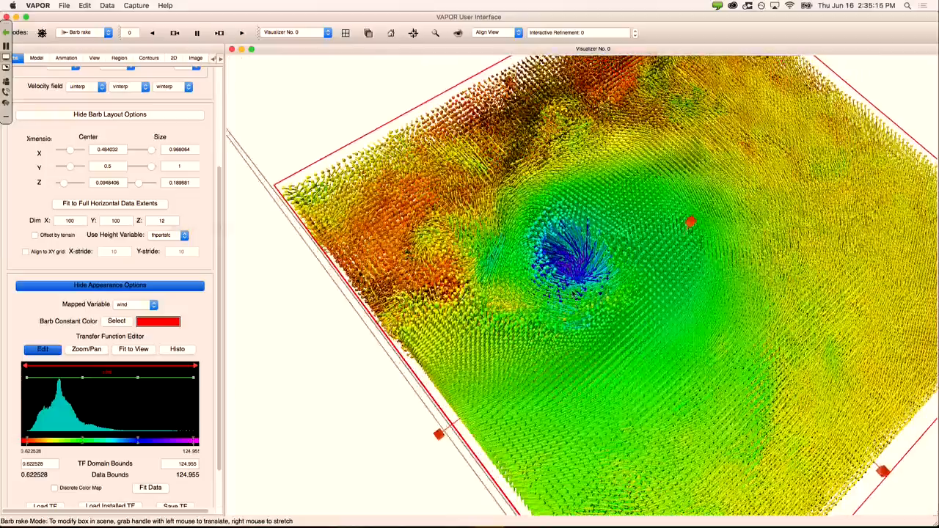
right_click_drag(572, 292, 571, 239)
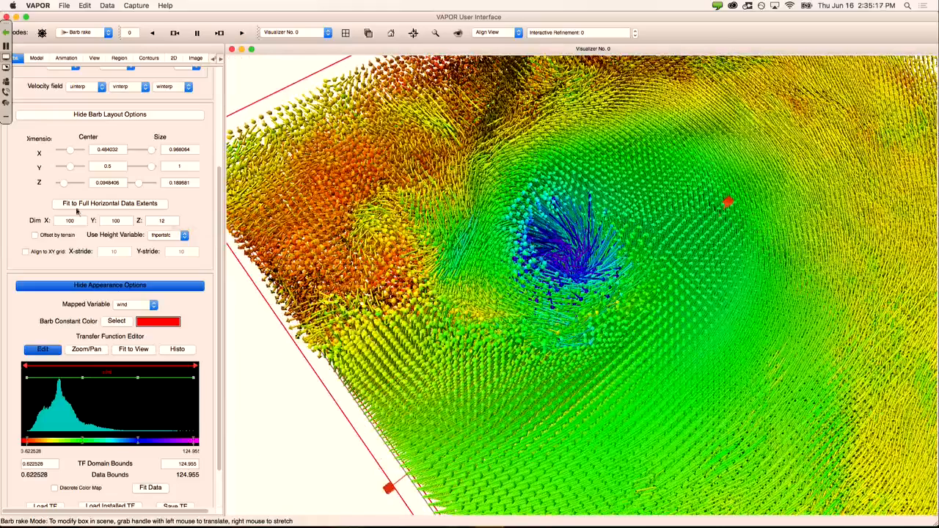
Step: Hide the wind barbs and bring up the Probe renderer settings
left_click(220, 134)
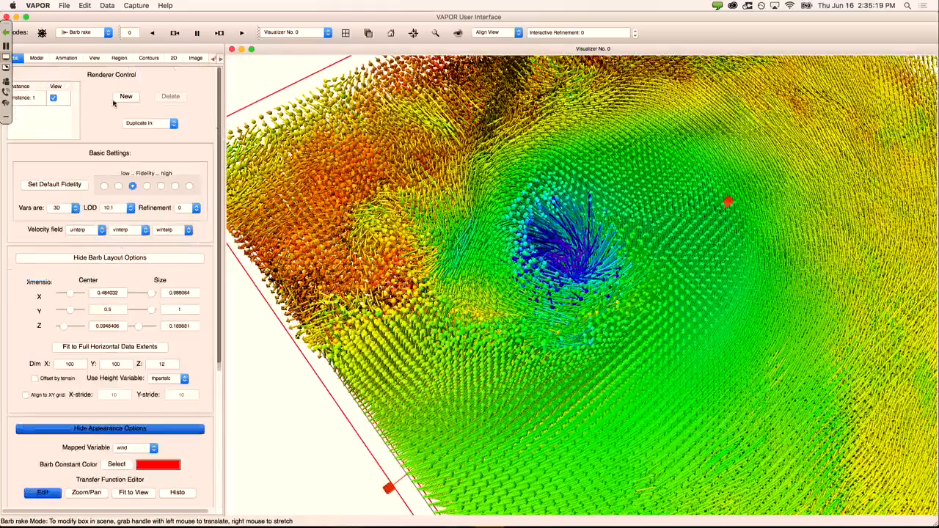
left_click(53, 98)
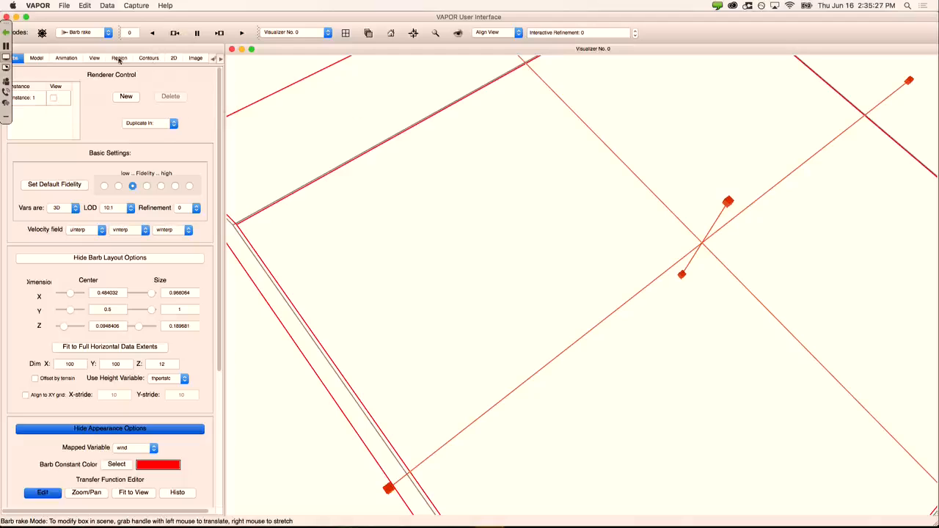
left_click(220, 59)
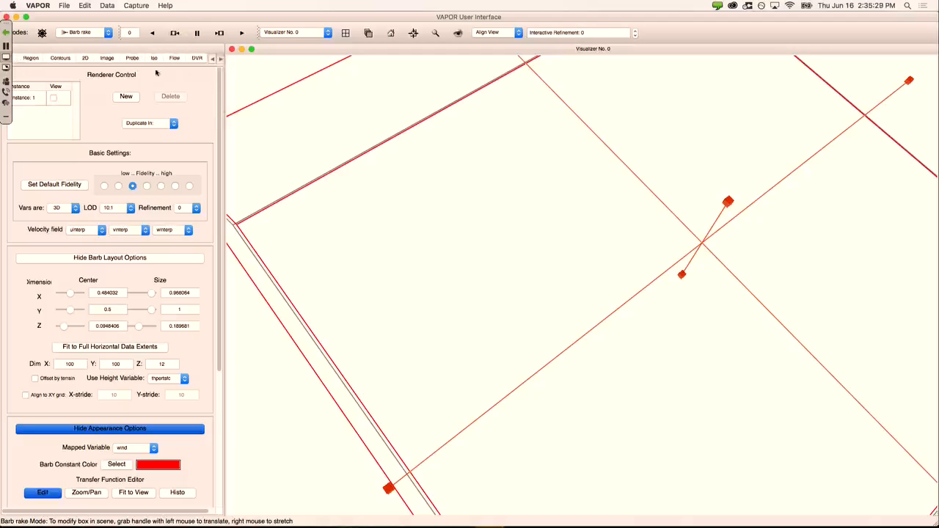
left_click(132, 58)
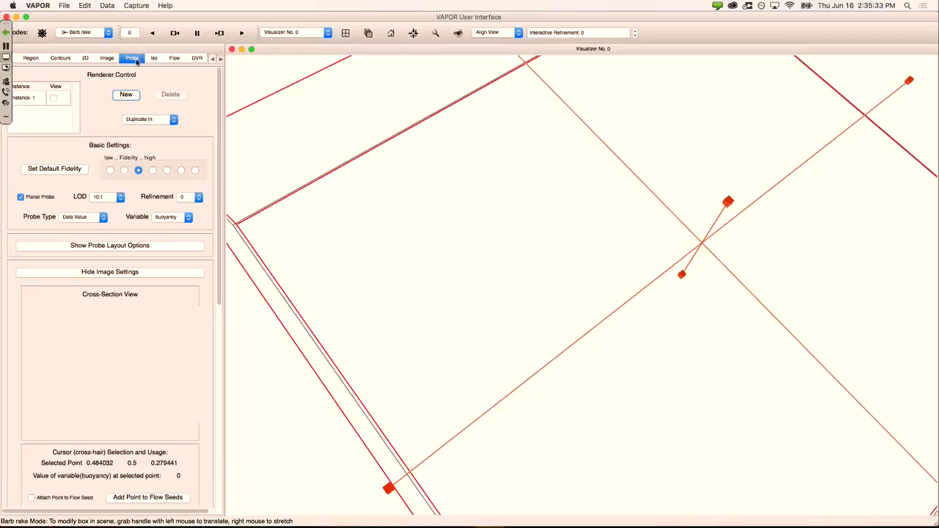
left_click(107, 33)
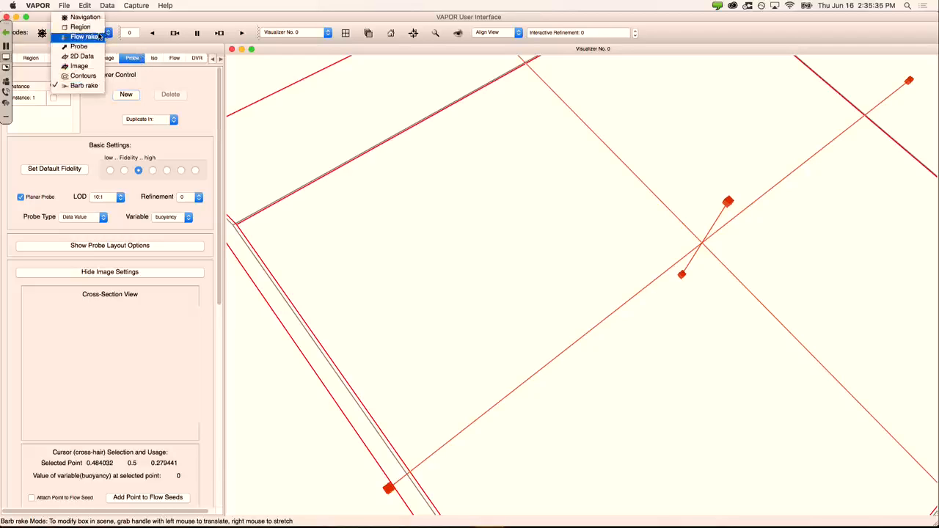
Step: Switch to Probe mode, turn on the buoyancy probe slice, and show its layout options
left_click(79, 46)
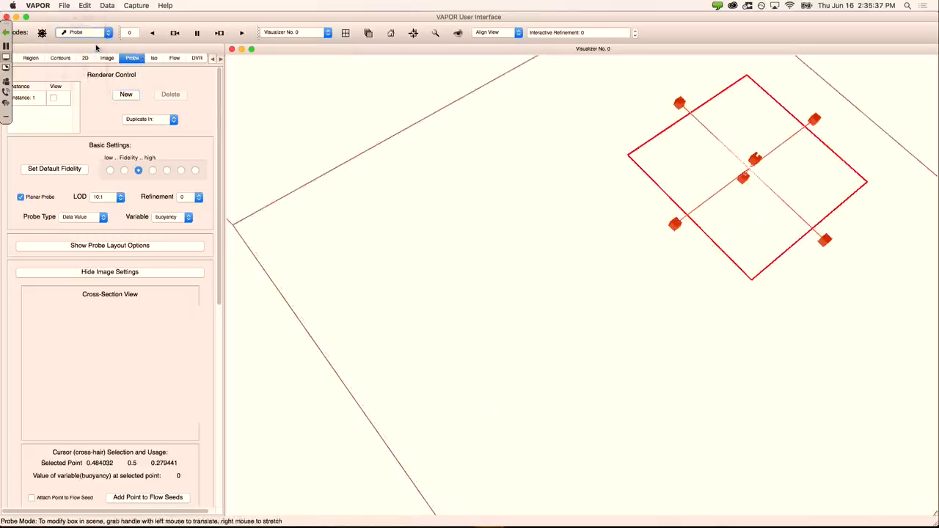
left_click_drag(517, 103, 525, 212)
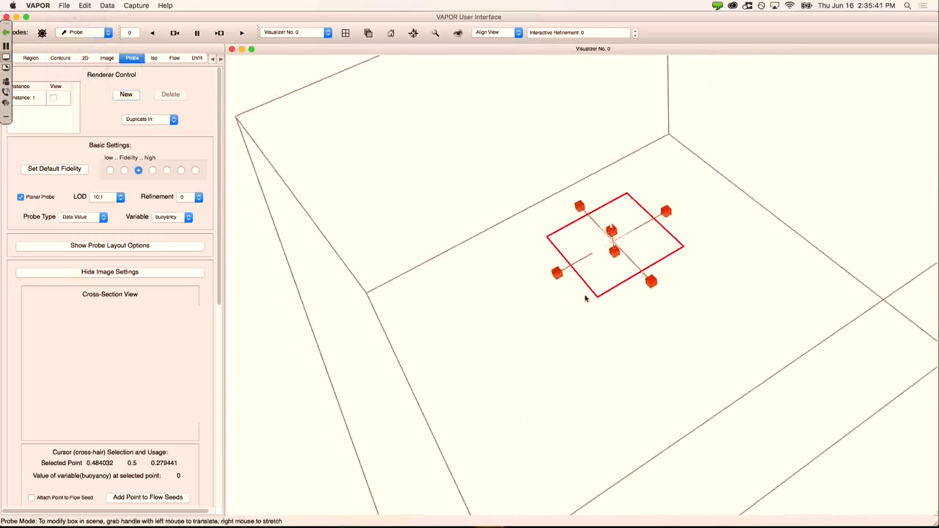
left_click_drag(757, 115, 785, 164)
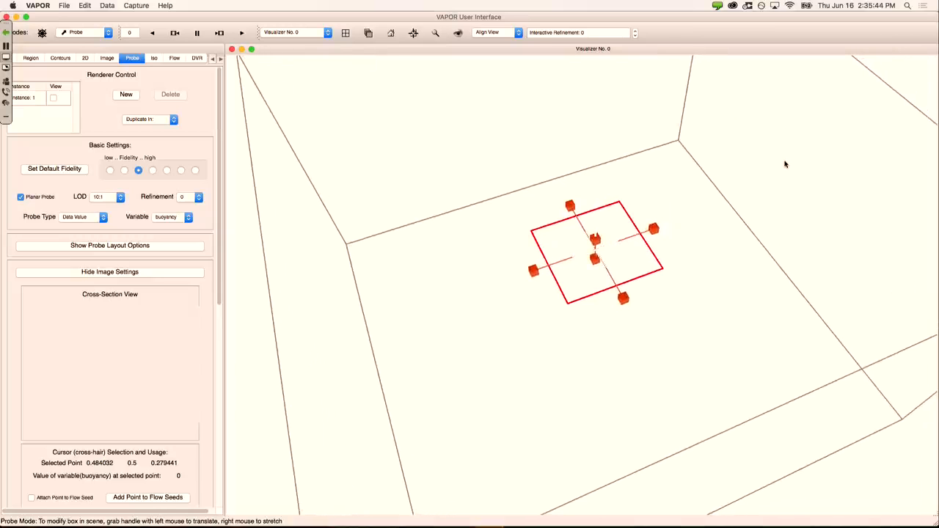
left_click(53, 99)
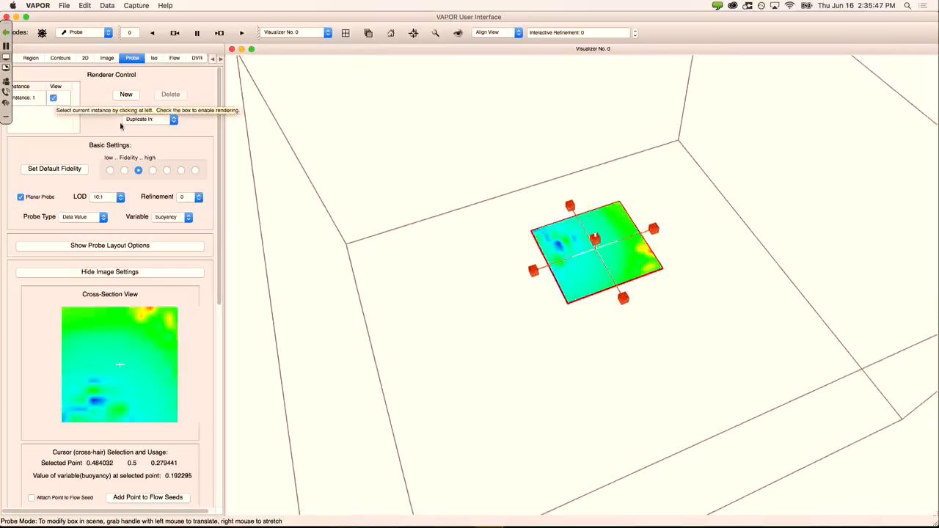
left_click(113, 246)
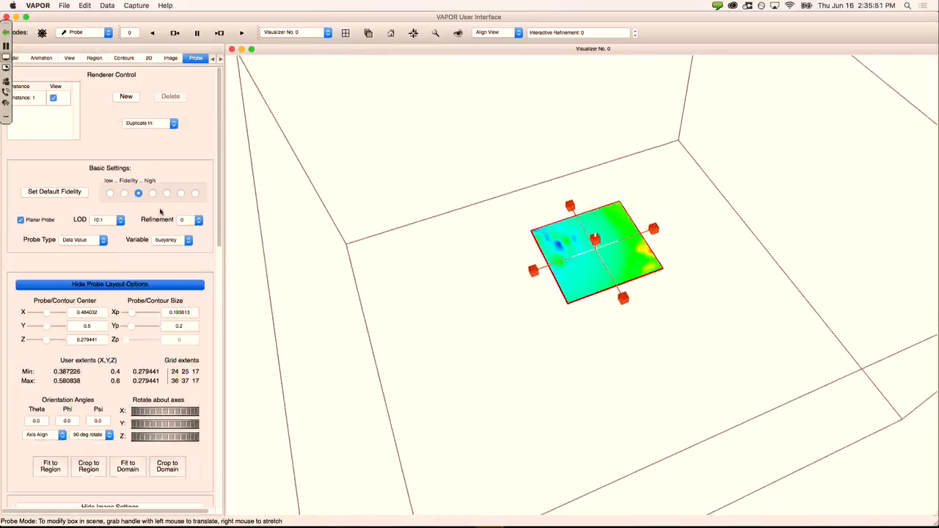
scroll(220, 161, "down", 2)
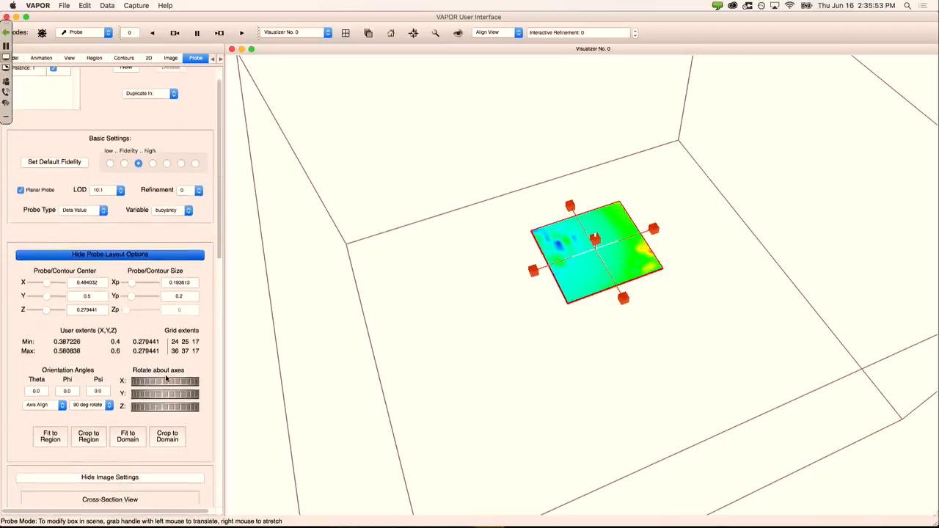
Step: Enlarge the probe to 0.95787 × 0.9998 at highest fidelity, viewed at an oblique angle
left_click(128, 436)
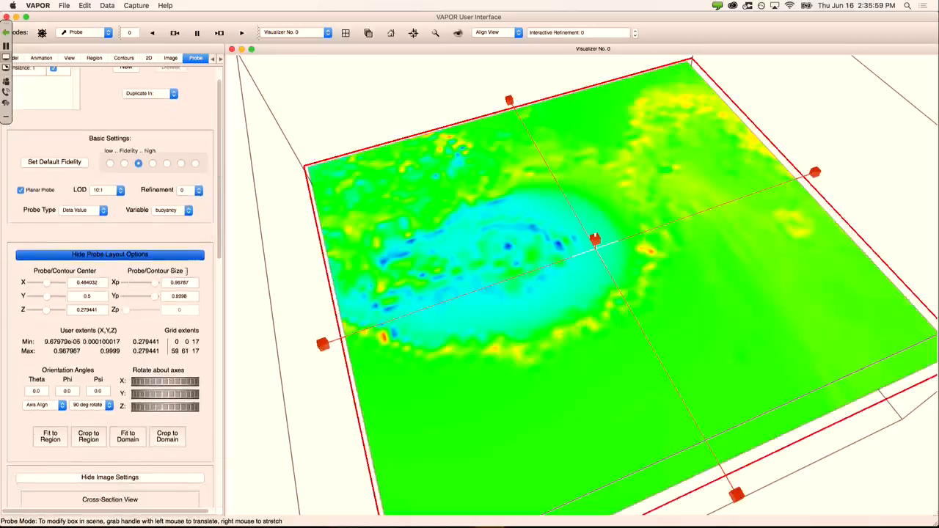
left_click_drag(741, 306, 317, 251)
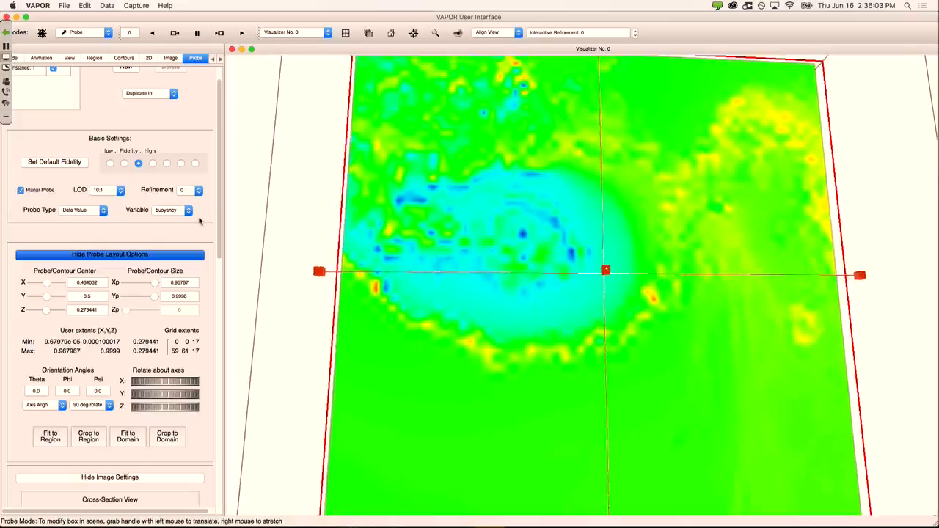
left_click(196, 164)
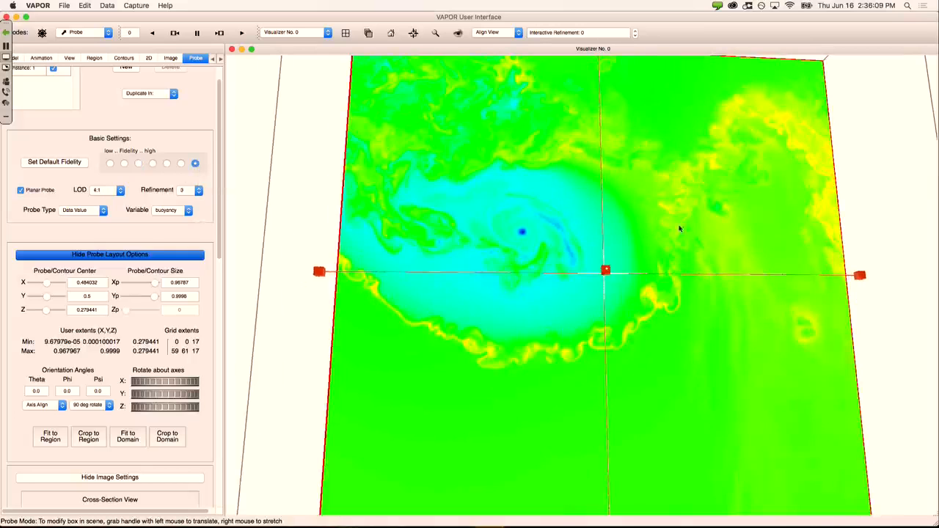
right_click_drag(680, 207, 668, 272)
left_click_drag(490, 259, 422, 276)
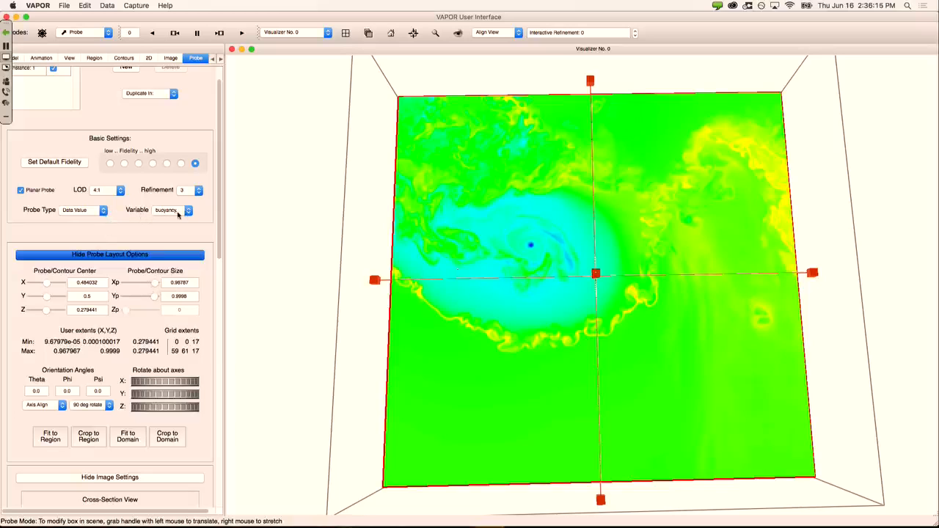
left_click_drag(618, 340, 596, 245)
left_click(596, 243)
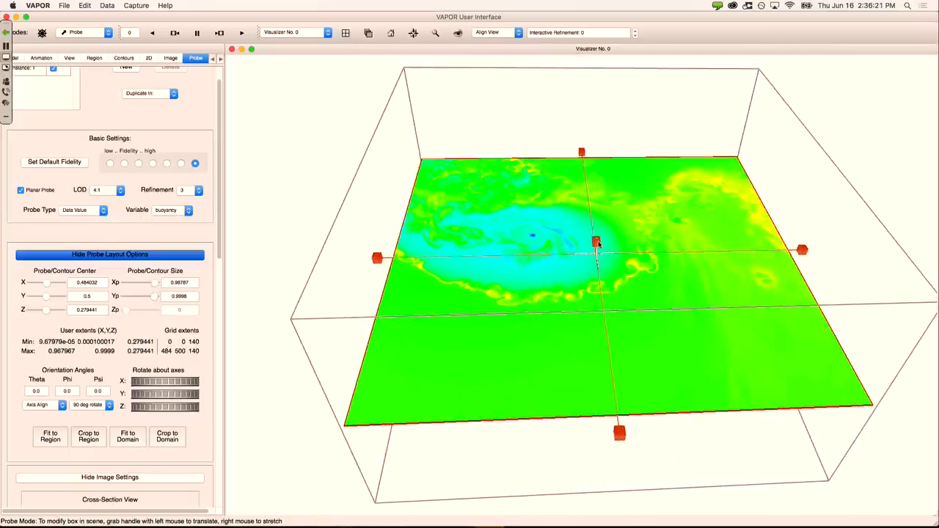
Step: Move the buoyancy slice via its centre handle and Center Z .5, ending at Z 0.379661
left_click_drag(597, 245, 378, 406)
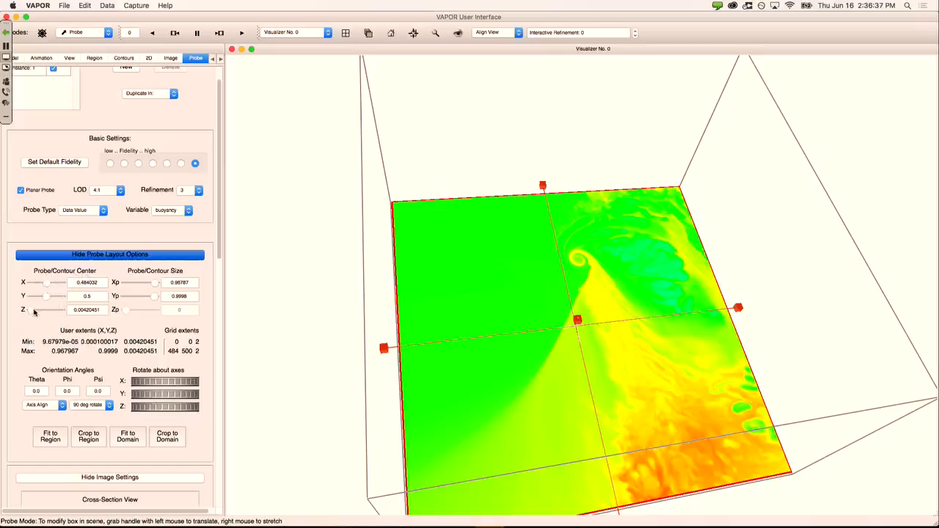
left_click_drag(46, 311, 50, 311)
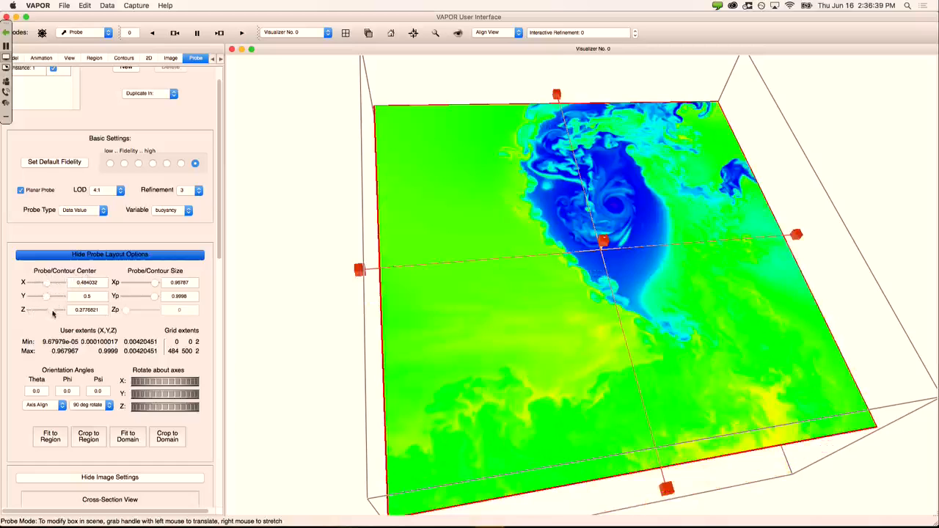
triple_click(95, 310)
type("1.5")
key("Return")
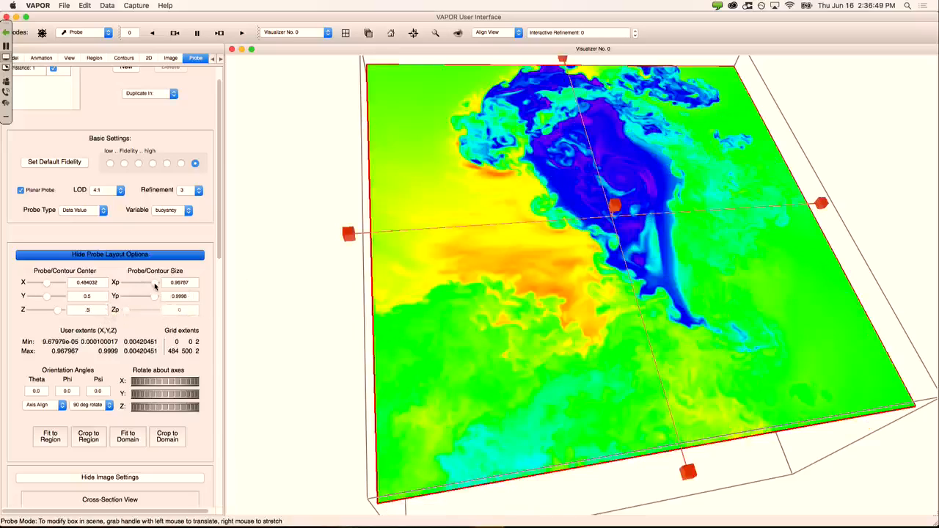
left_click_drag(154, 286, 170, 298)
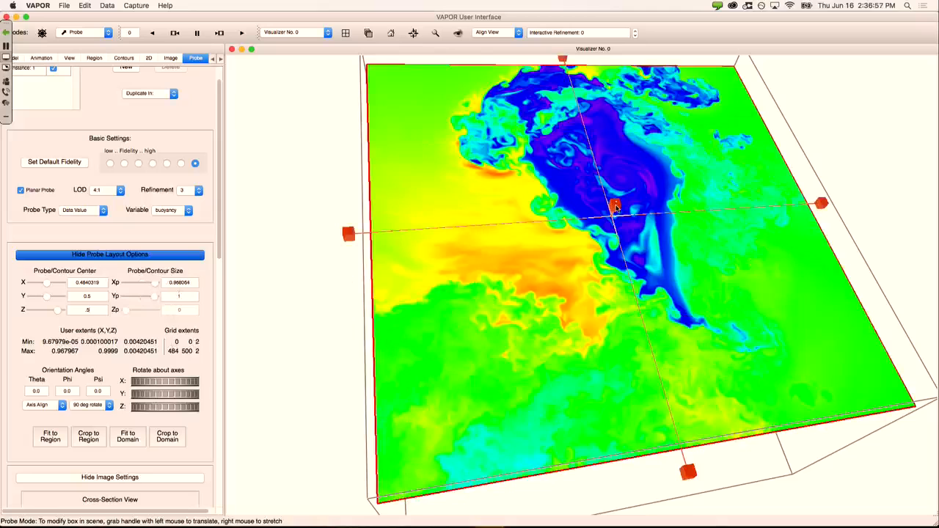
left_click_drag(615, 208, 623, 249)
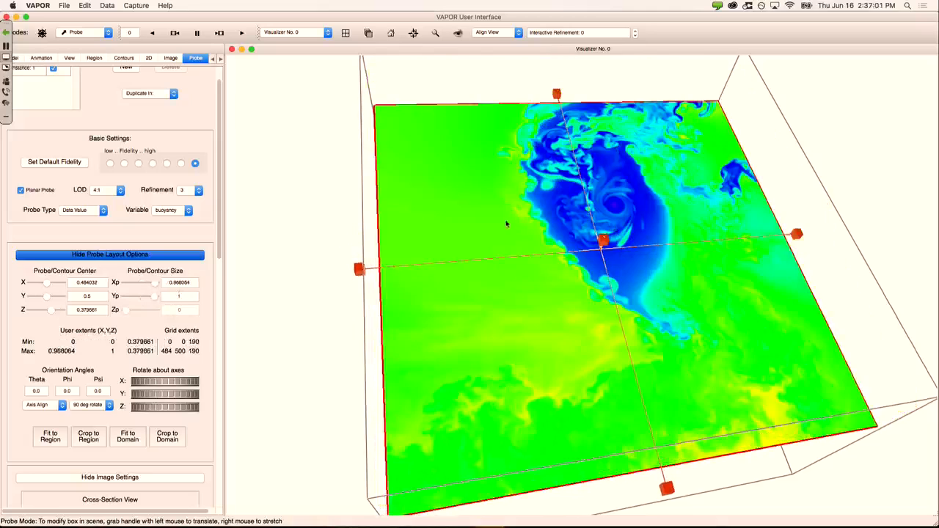
left_click_drag(505, 223, 470, 208)
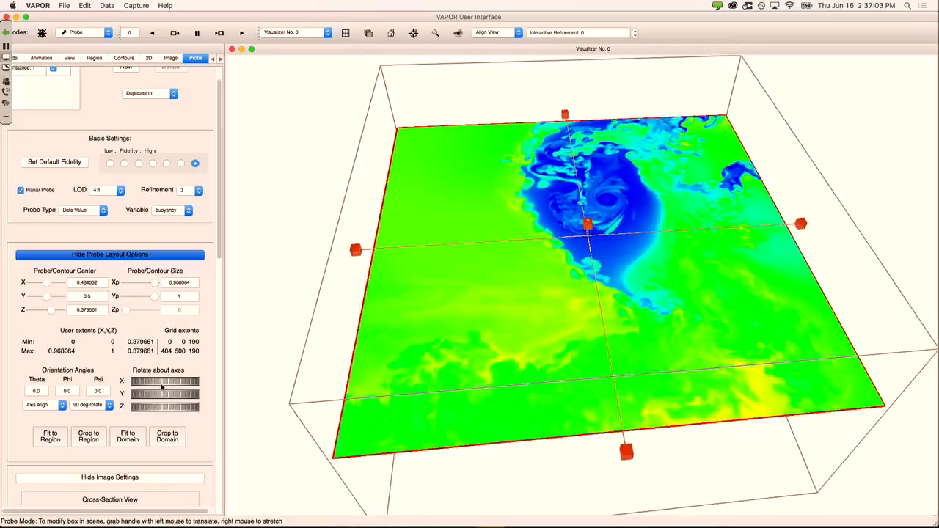
Step: Tilt the probe plane with the X, Y, Z rotate thumbwheels to 77.9, 26.7, -62.4
mouse_move(164, 385)
left_mouse_down()
mouse_move(131, 387)
mouse_move(147, 387)
left_mouse_up()
left_click_drag(392, 343, 394, 315)
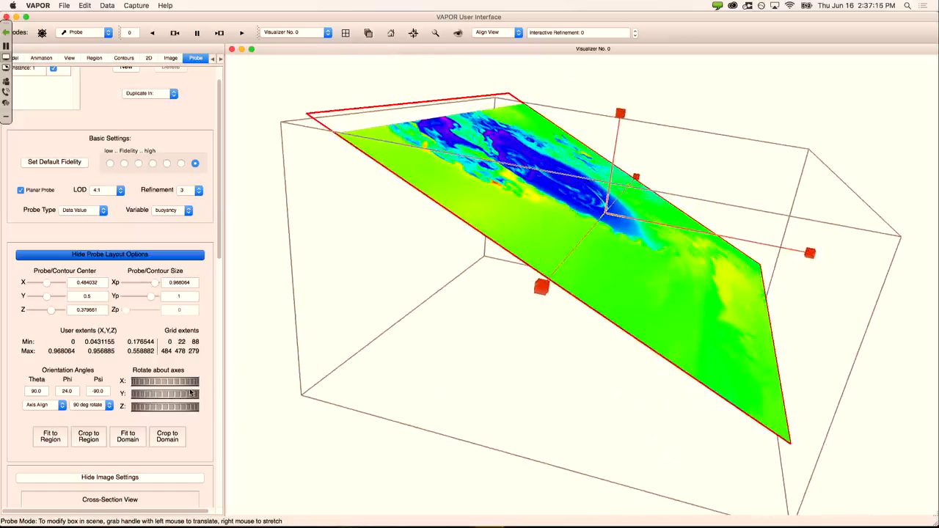
left_click_drag(153, 398, 181, 407)
left_click_drag(661, 354, 441, 345)
scroll(217, 259, "down", 5)
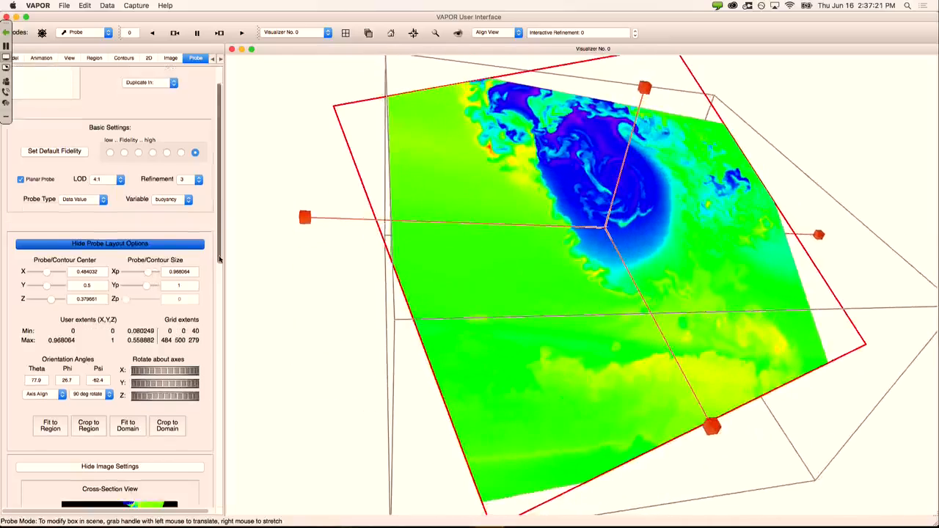
scroll(214, 325, "down", 10)
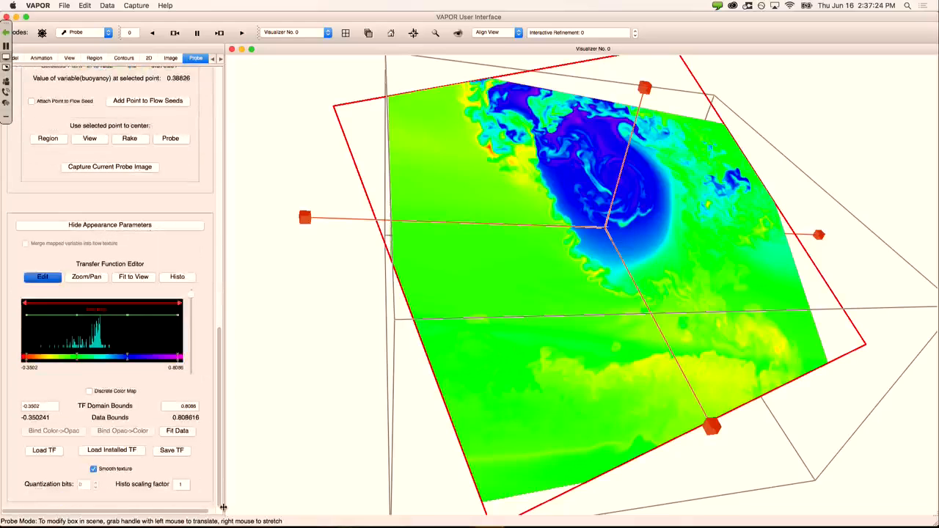
Step: Fit the colour map to -0.350241–0.808616, refresh the histogram, then try stretching the tilted probe
left_click(178, 431)
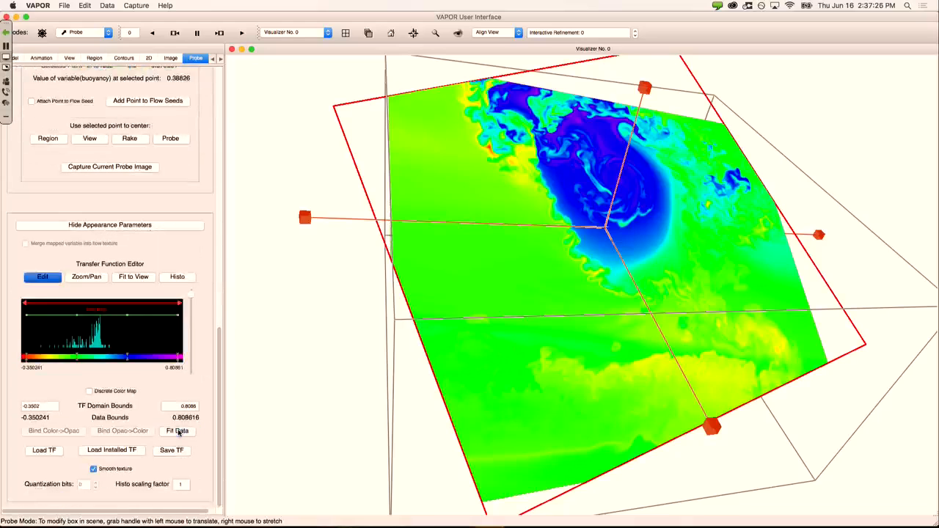
left_click(178, 277)
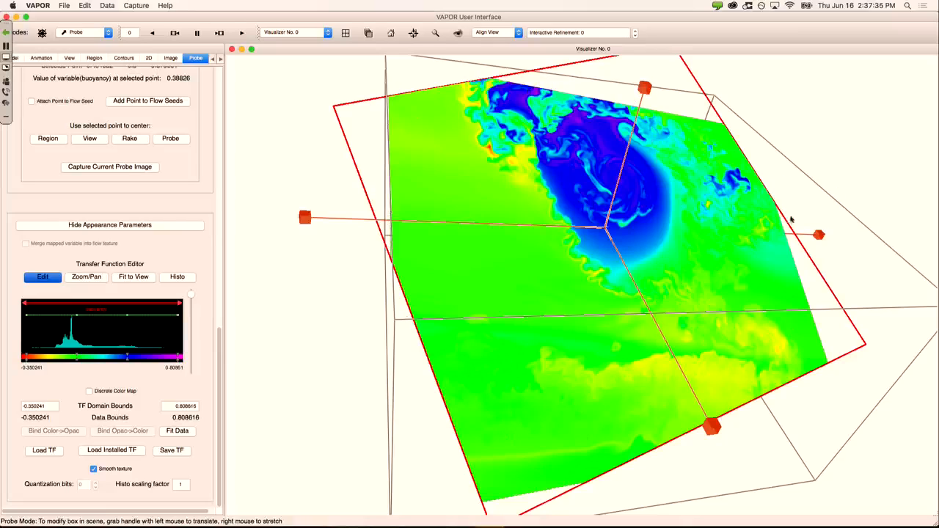
mouse_move(69, 350)
right_click(307, 220)
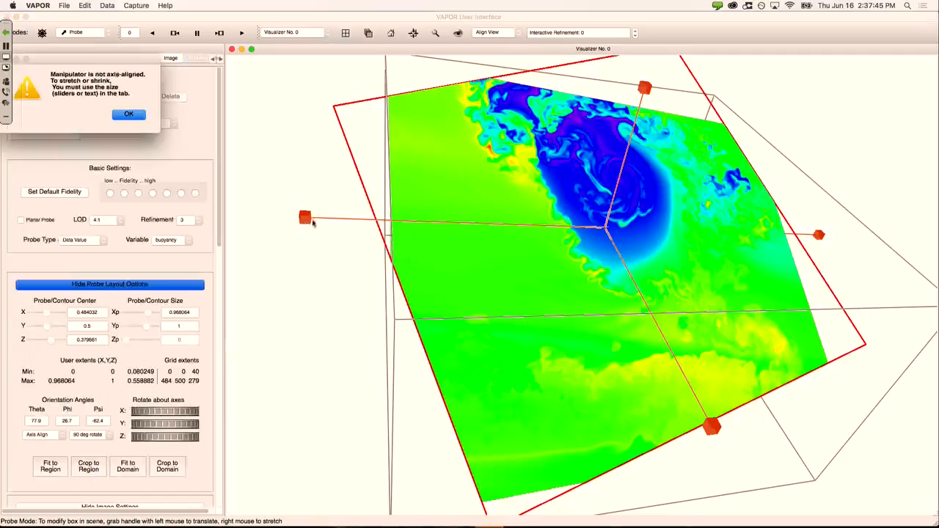
Step: Dismiss the not-axis-aligned warning twice after failing to stretch the tilted probe
left_click(129, 115)
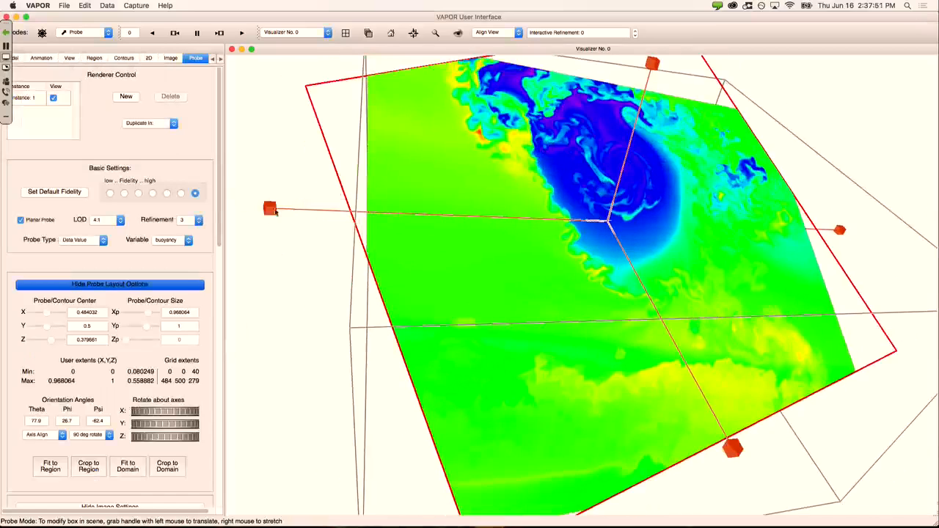
right_click(269, 210)
left_click(128, 117)
Step: Create a second probe instance, hiding the tilted first probe and showing the new one
left_click(125, 98)
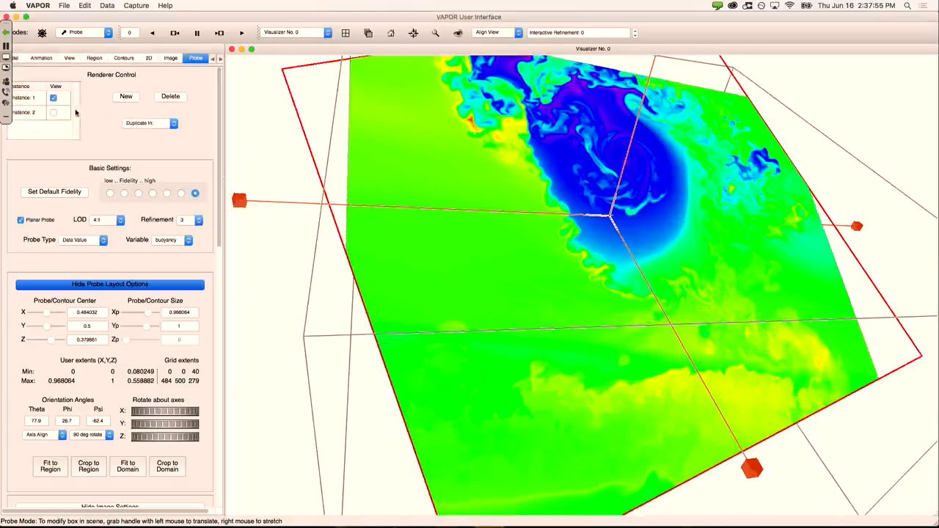
left_click(53, 98)
left_click(54, 114)
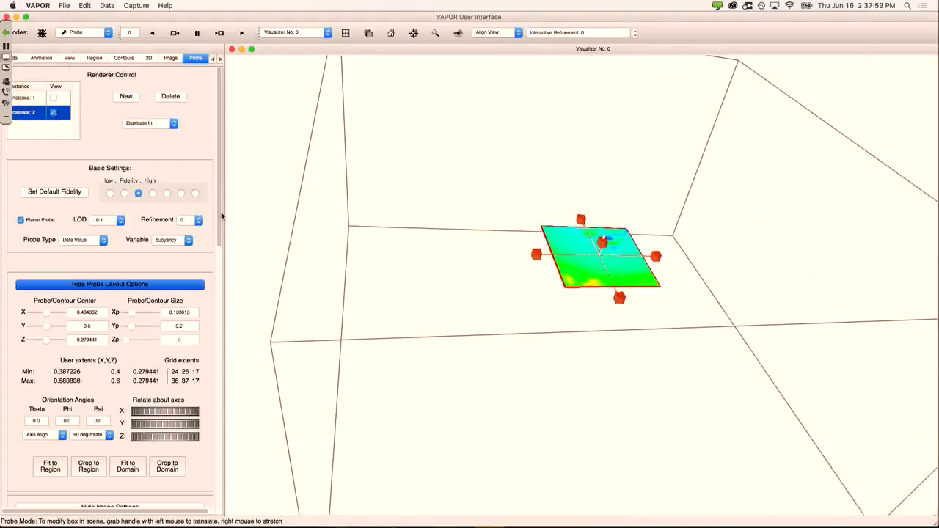
Step: Stretch the second buoyancy slice left, right, forward and back, then fit its colour map and histogram to the data
left_click_drag(222, 219, 215, 474)
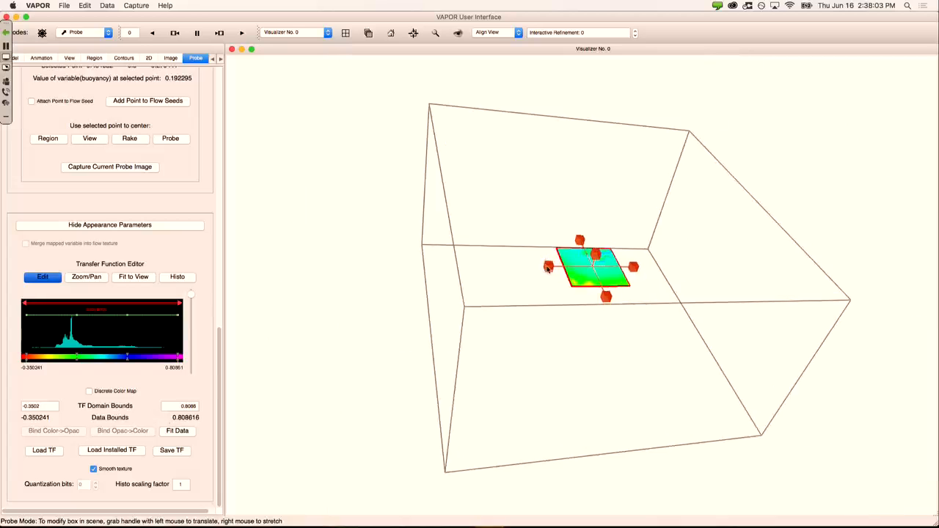
left_click(549, 268)
right_click_drag(549, 268, 485, 280)
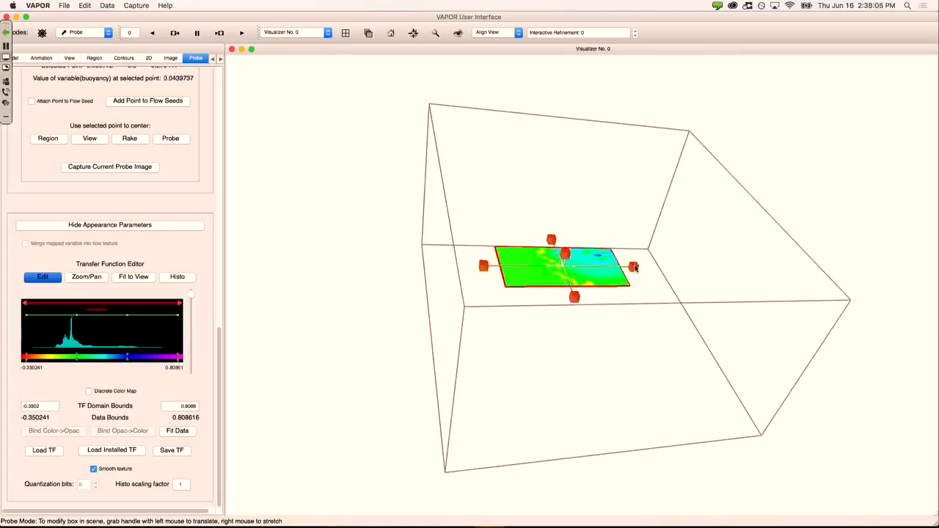
right_click_drag(636, 268, 690, 266)
right_click_drag(609, 297, 617, 338)
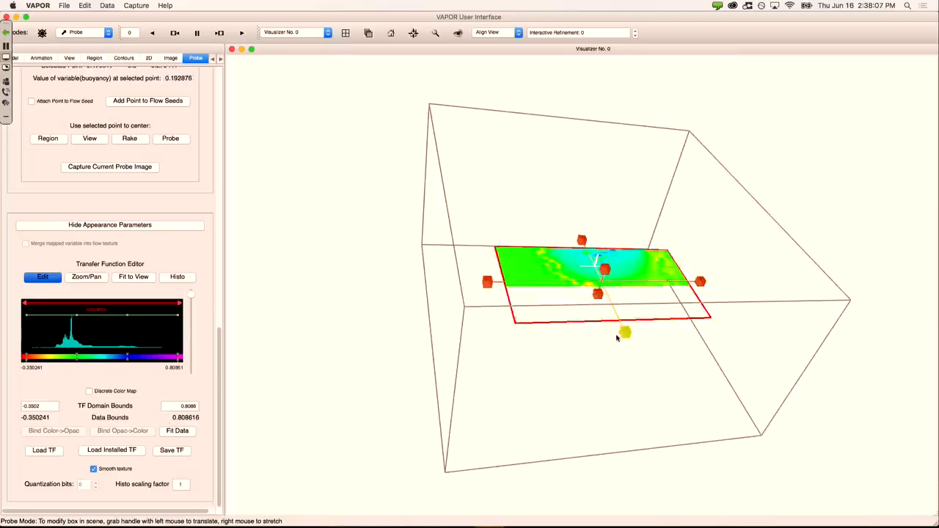
right_click_drag(582, 240, 544, 214)
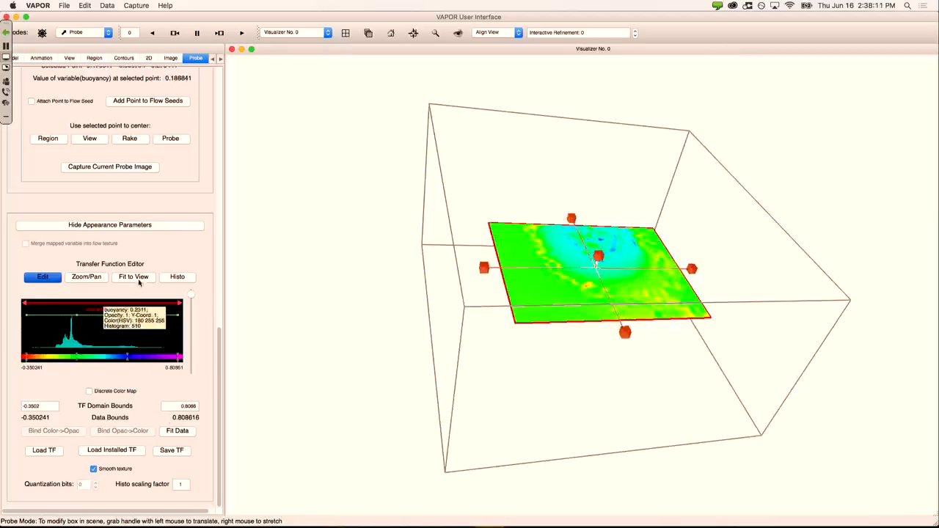
left_click(188, 433)
left_click(172, 280)
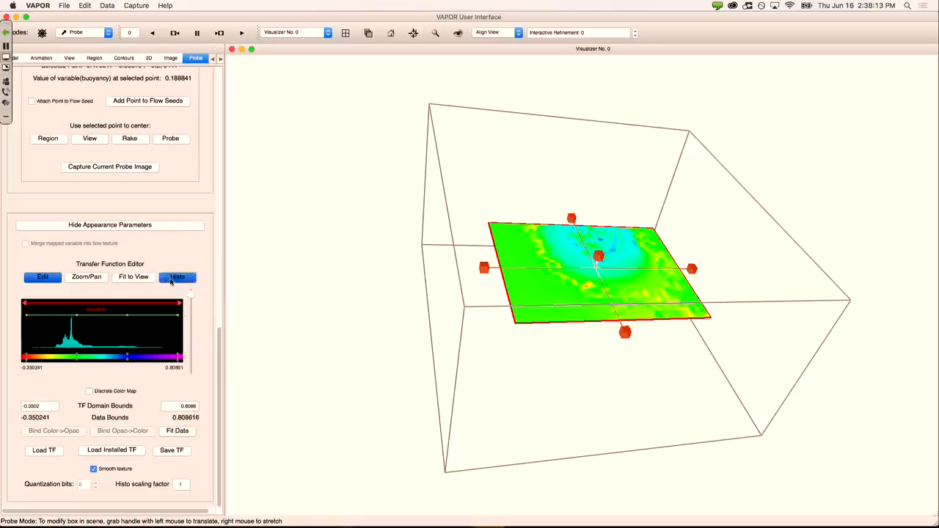
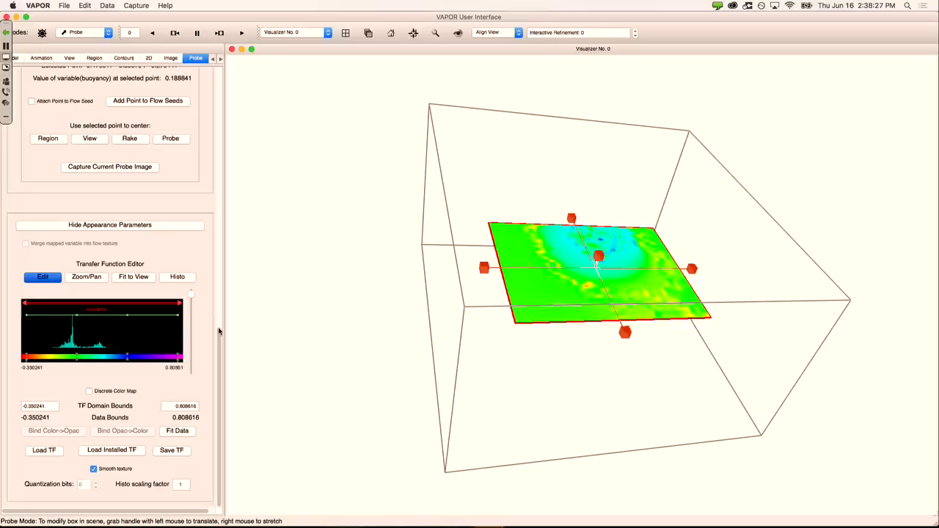
Step: Hide Probe Instance 2's buoyancy slice, leaving only its outline, and show the Contours settings
left_click_drag(217, 335, 212, 95)
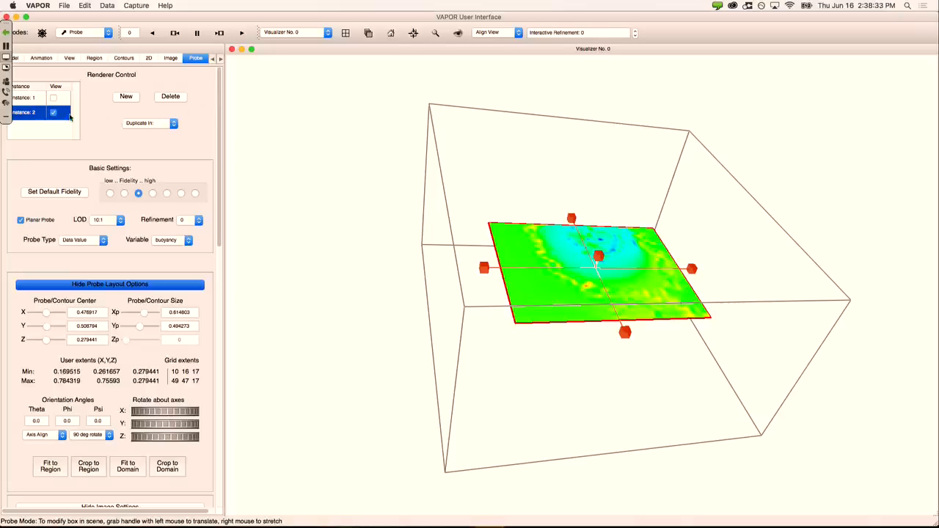
left_click(55, 112)
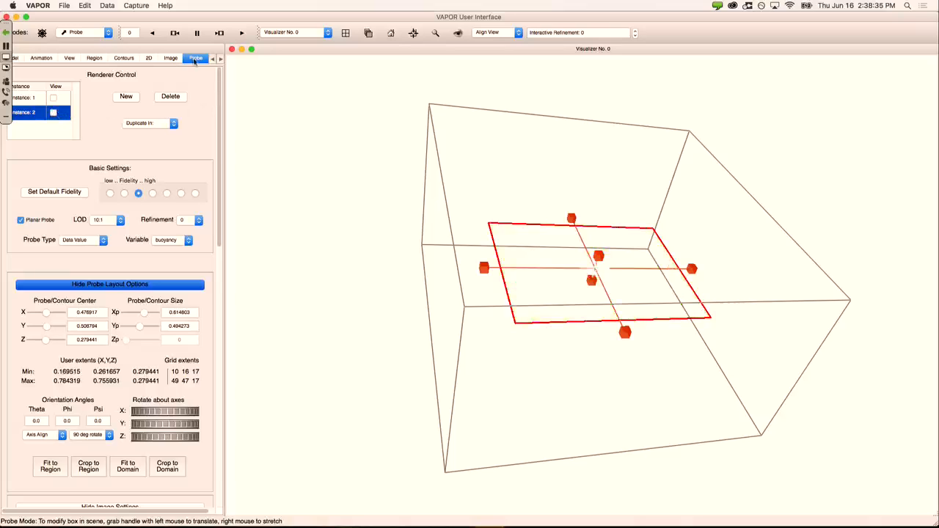
left_click(125, 59)
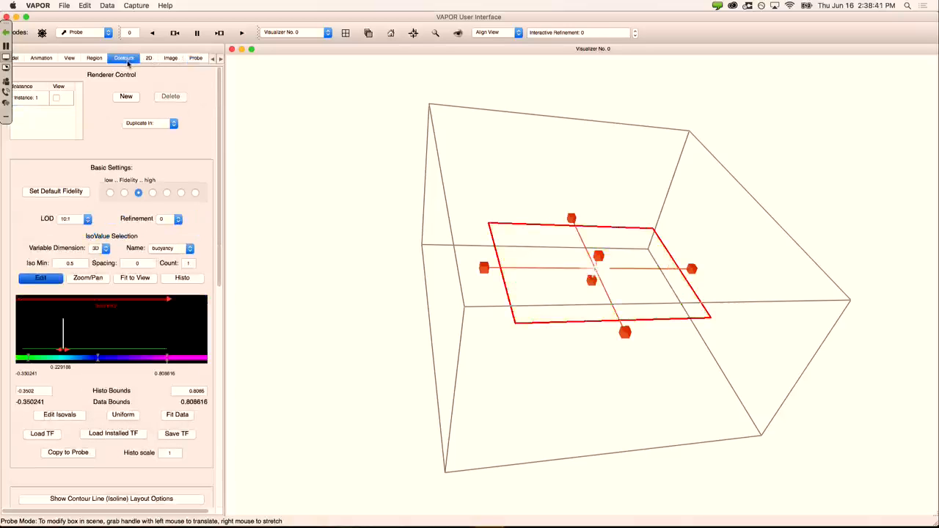
Step: Switch to contour editing mode and align the view head-on, zoomed in on the domain
left_click(83, 33)
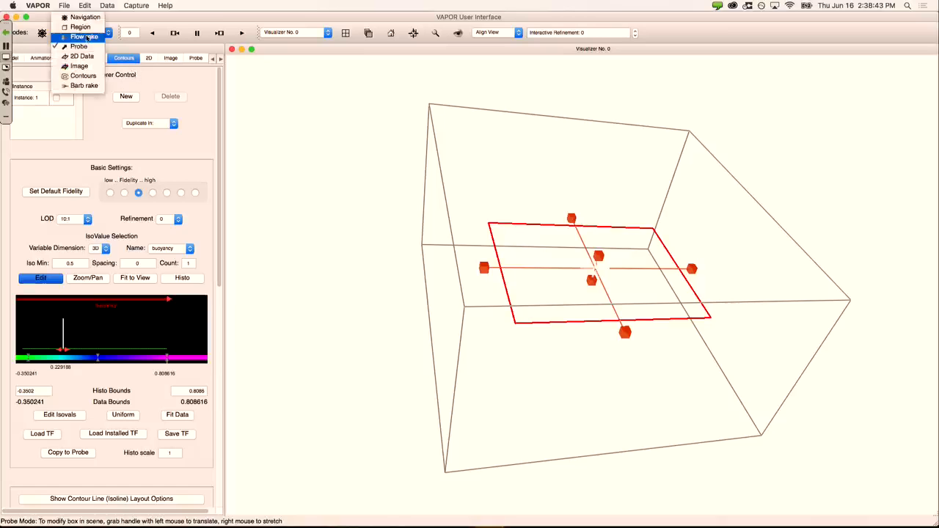
left_click(88, 76)
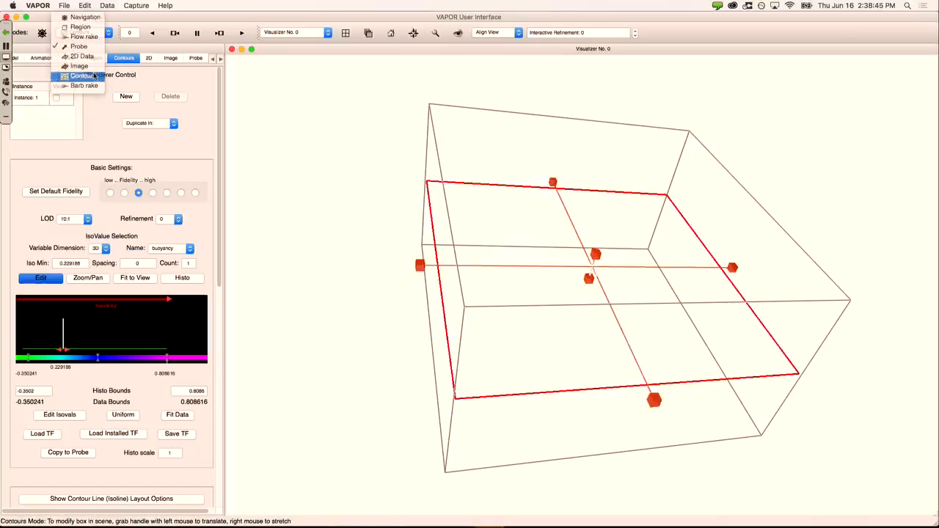
left_click_drag(367, 230, 295, 292)
left_click_drag(760, 79, 604, 122)
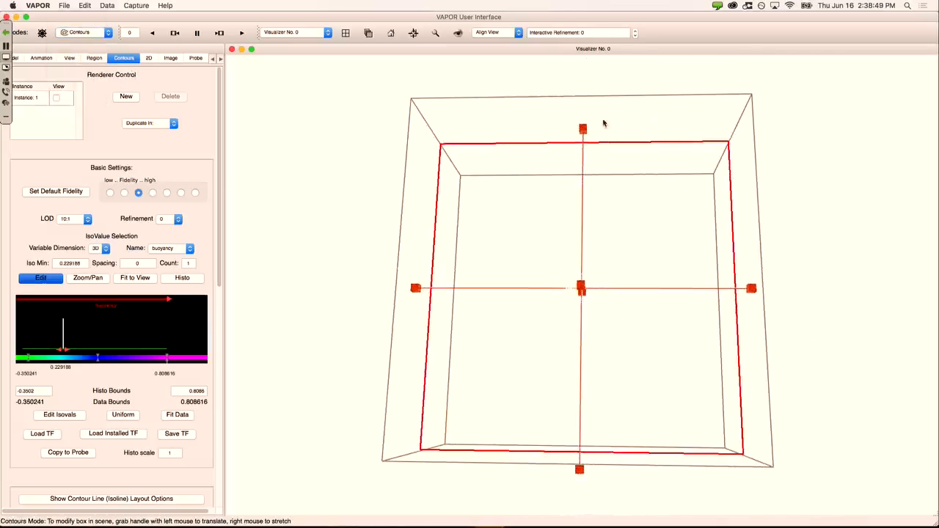
left_click(391, 33)
right_click_drag(549, 297, 433, 169)
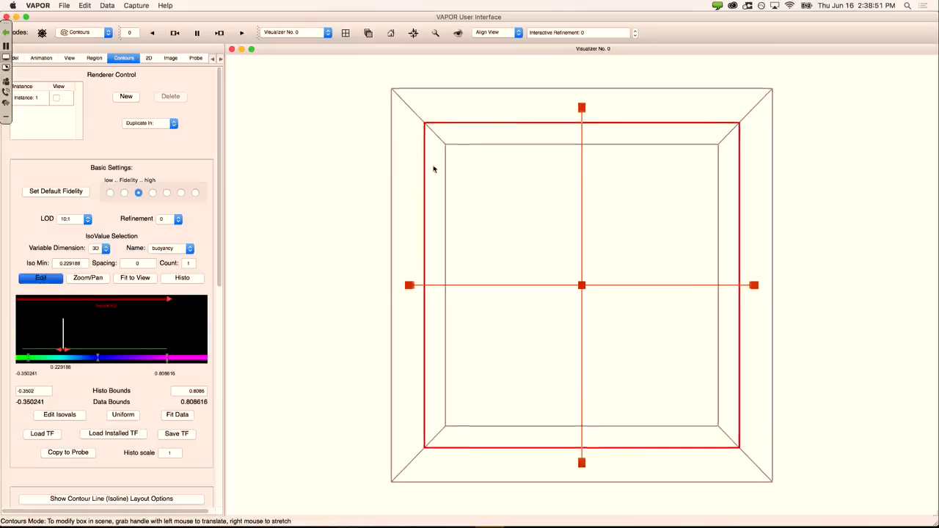
Step: Show contour Instance 1 at isovalue 0.0435754, coloured by the transfer function, not one colour
left_click(56, 99)
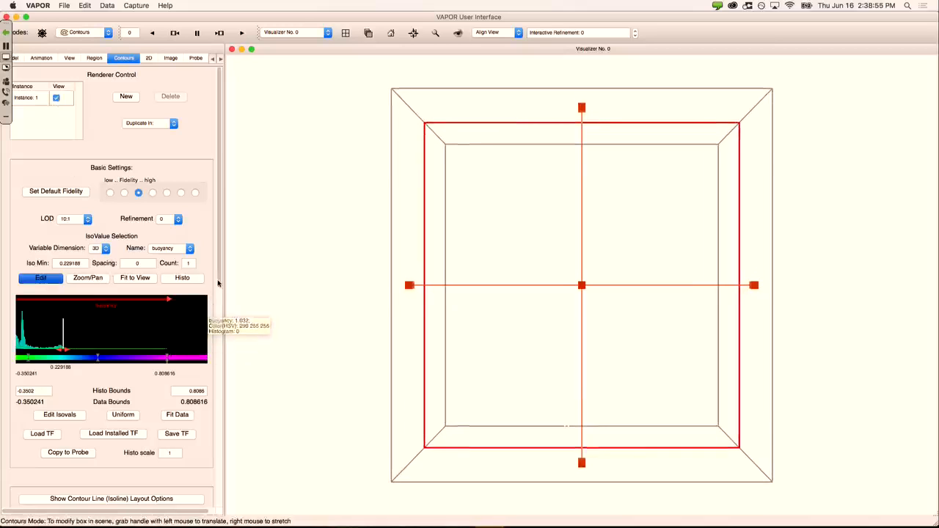
left_click_drag(60, 356, 29, 355)
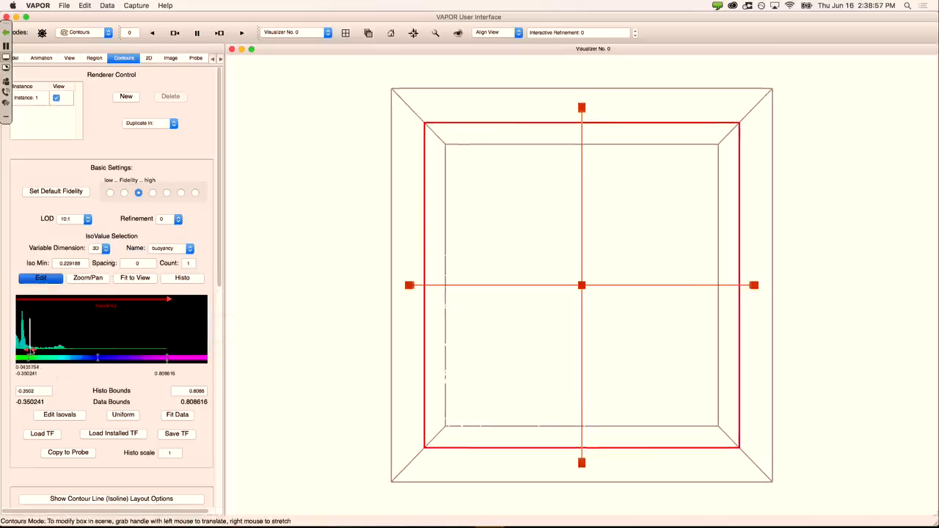
left_click_drag(218, 224, 166, 458)
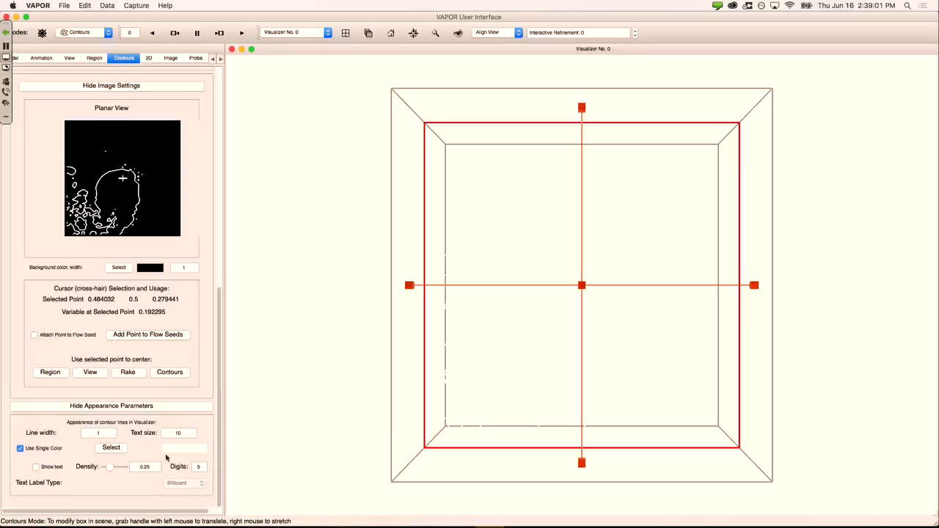
left_click(20, 450)
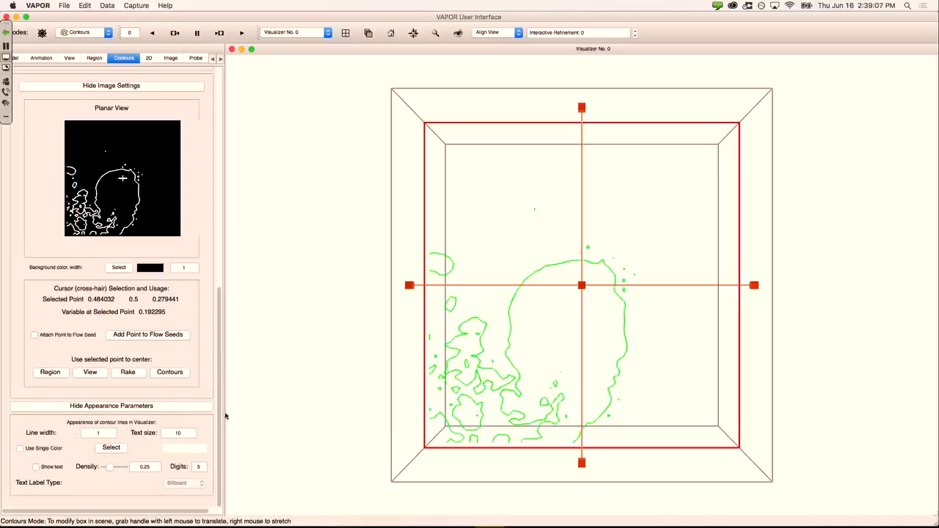
left_click_drag(218, 419, 217, 235)
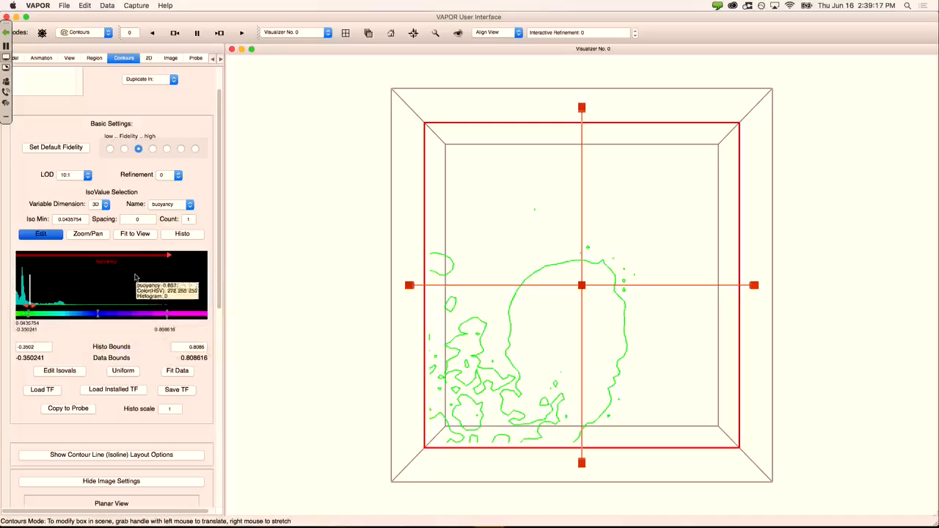
Step: Raise the contour isovalue to about 0.21 and fit the histogram to the full data range
mouse_move(28, 306)
left_mouse_down()
mouse_move(86, 307)
mouse_move(27, 307)
left_mouse_up()
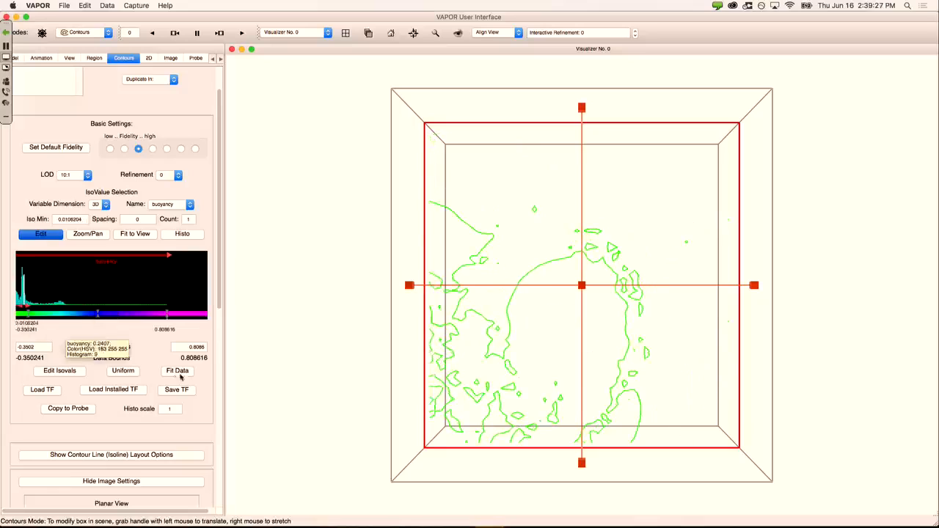
left_click(178, 371)
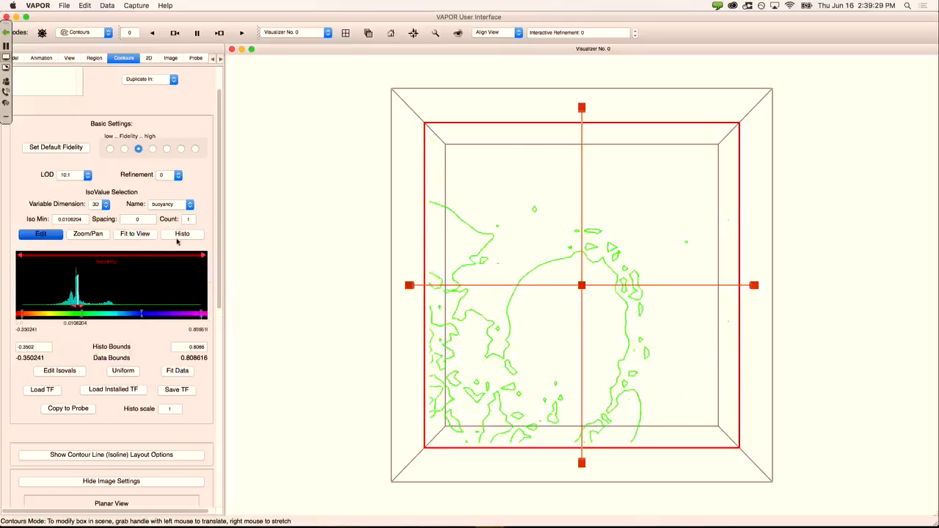
left_click(179, 237)
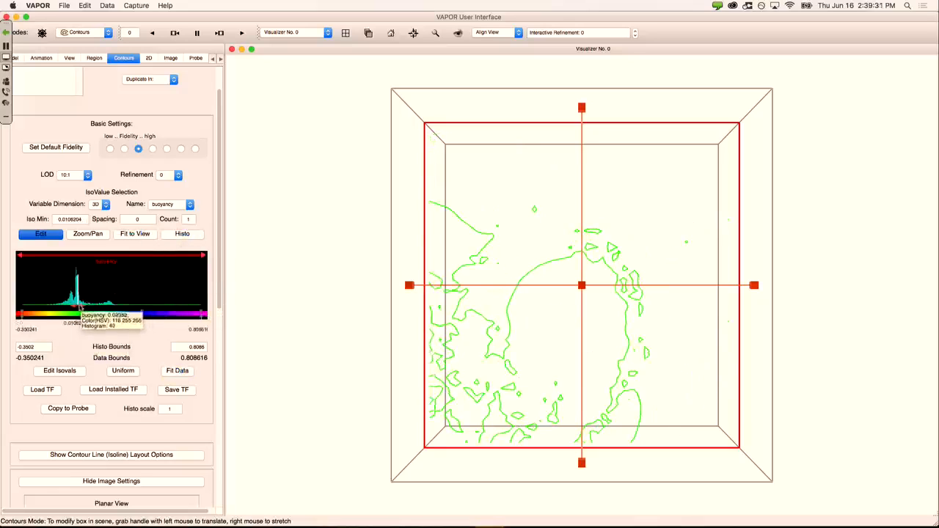
Step: Draw ten contour levels from -0.350241, spaced 0.108025 apart, topping out at 0.621987
mouse_move(78, 307)
left_mouse_down()
mouse_move(55, 307)
mouse_move(63, 309)
left_mouse_up()
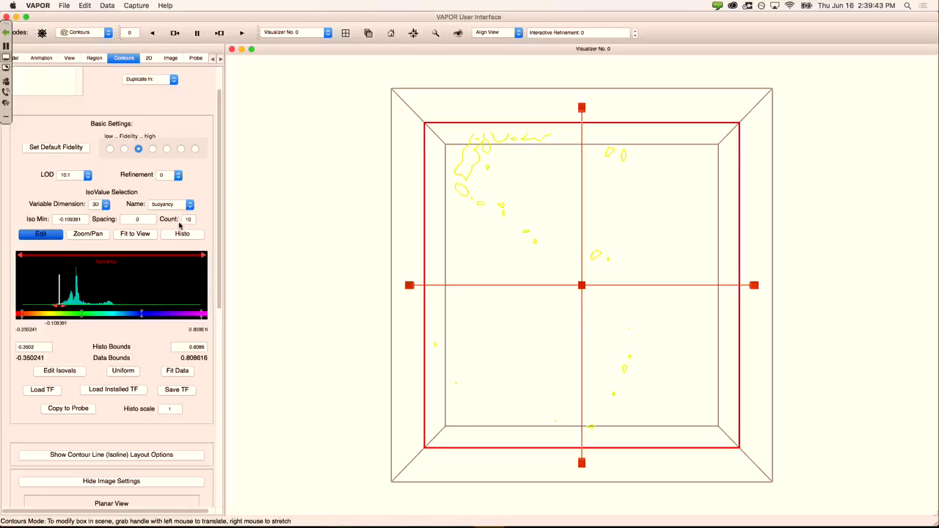
key("Return")
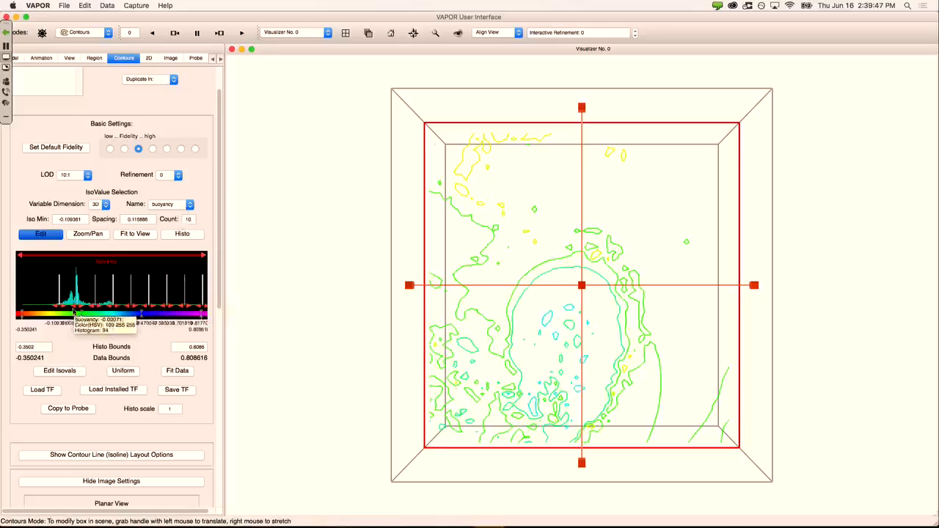
left_click_drag(77, 306, 103, 307)
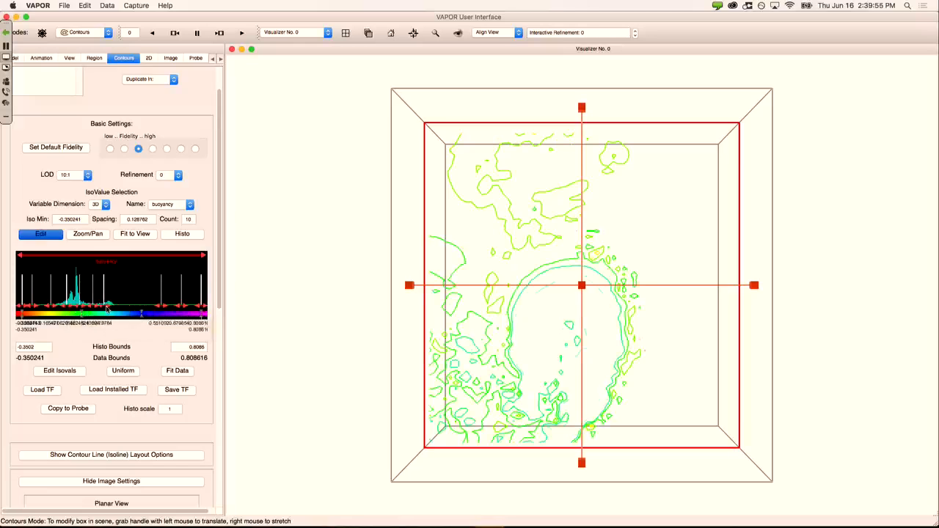
left_click_drag(161, 307, 122, 307)
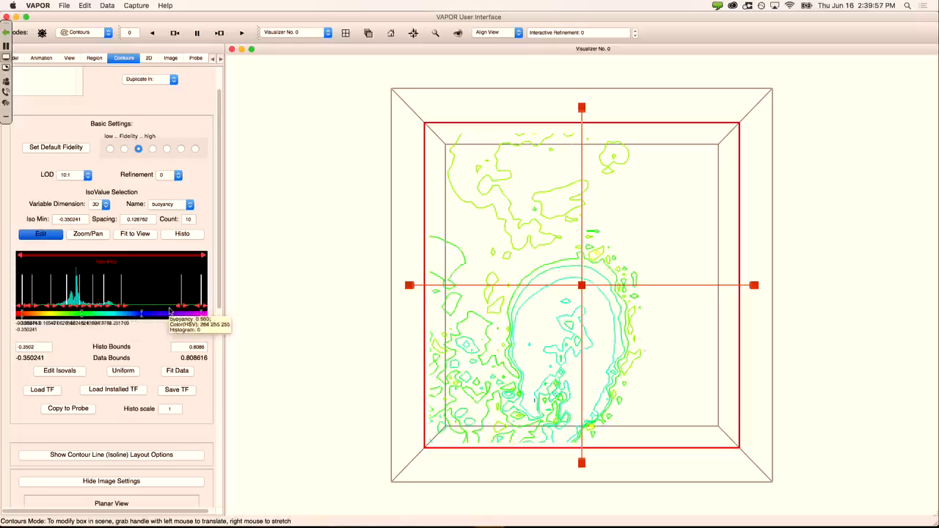
left_click_drag(182, 307, 140, 307)
left_click_drag(203, 307, 172, 307)
scroll(208, 292, "down", 5)
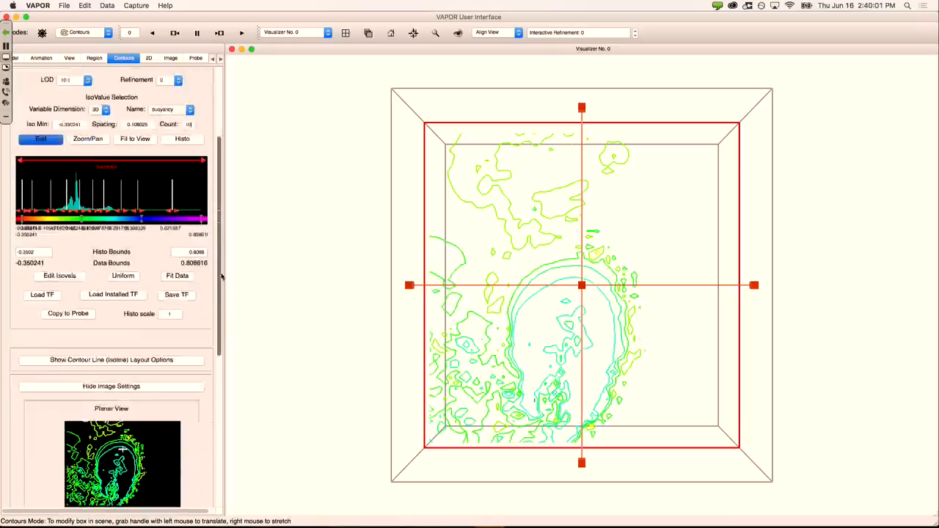
Step: Reveal the isoline layout options and nudge the Xp/Yp sliders back, leaving the plane unchanged
left_click(155, 254)
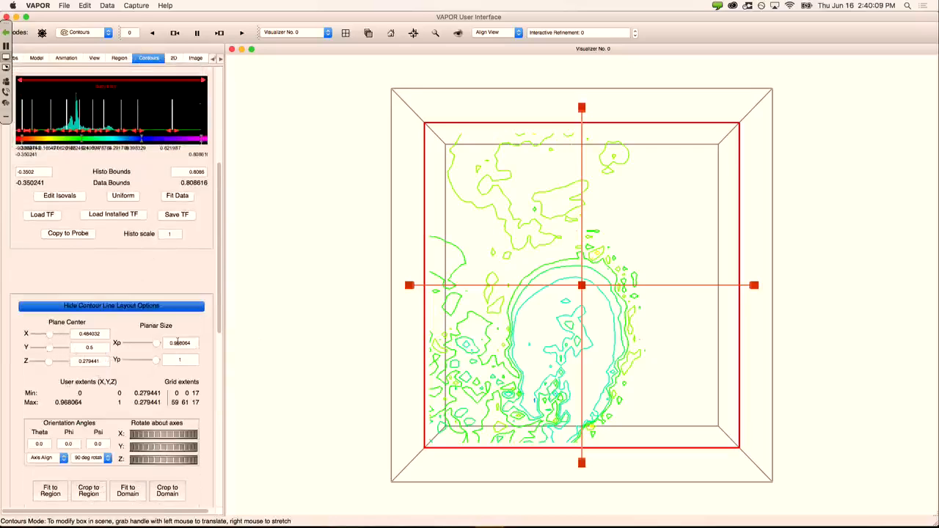
mouse_move(157, 344)
left_mouse_down()
mouse_move(144, 344)
mouse_move(156, 344)
mouse_move(133, 361)
mouse_move(156, 360)
left_mouse_up()
scroll(148, 396, "down", 3)
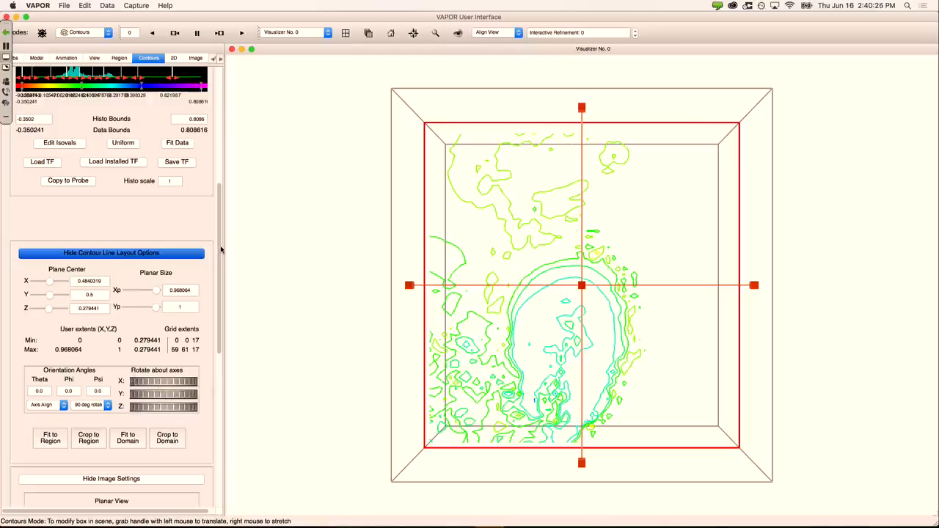
left_click_drag(220, 249, 214, 119)
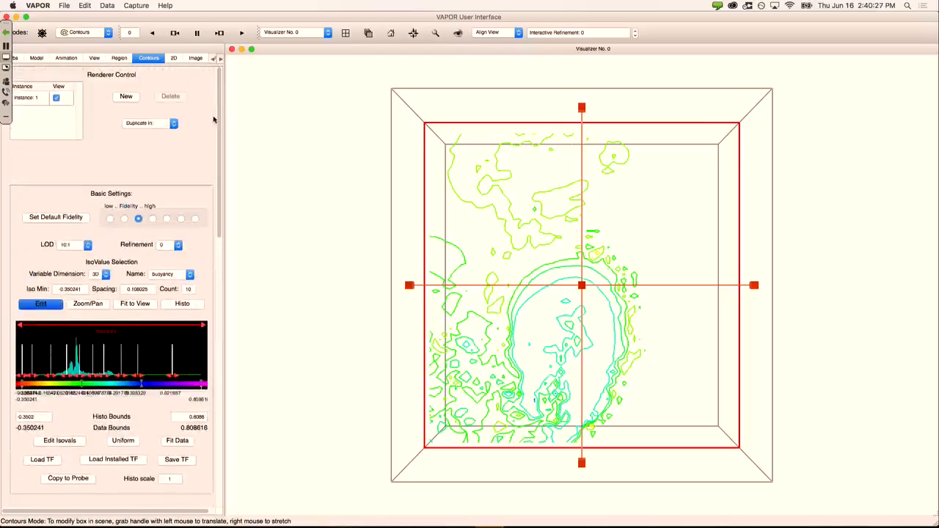
Step: Hide the contour lines and show the buoyancy probe again at highest fidelity
left_click(57, 99)
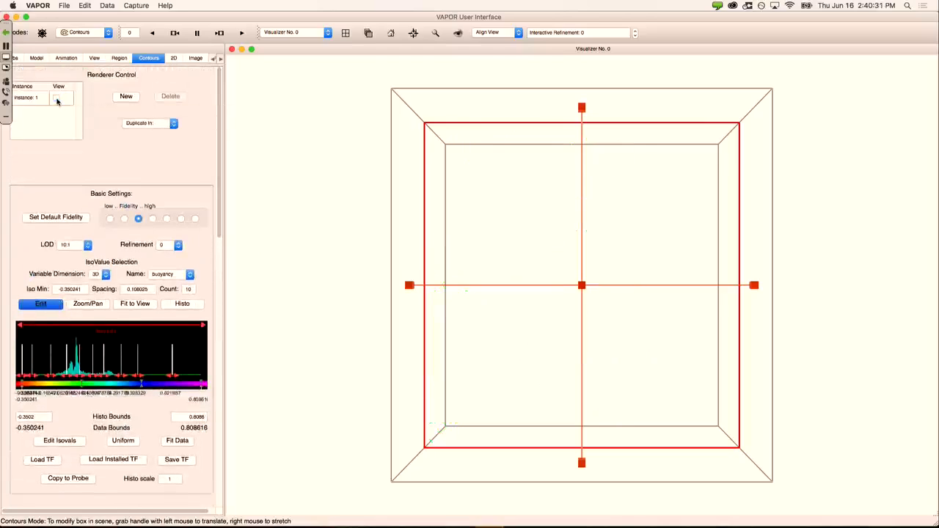
left_click(221, 59)
left_click(221, 59)
left_click(221, 60)
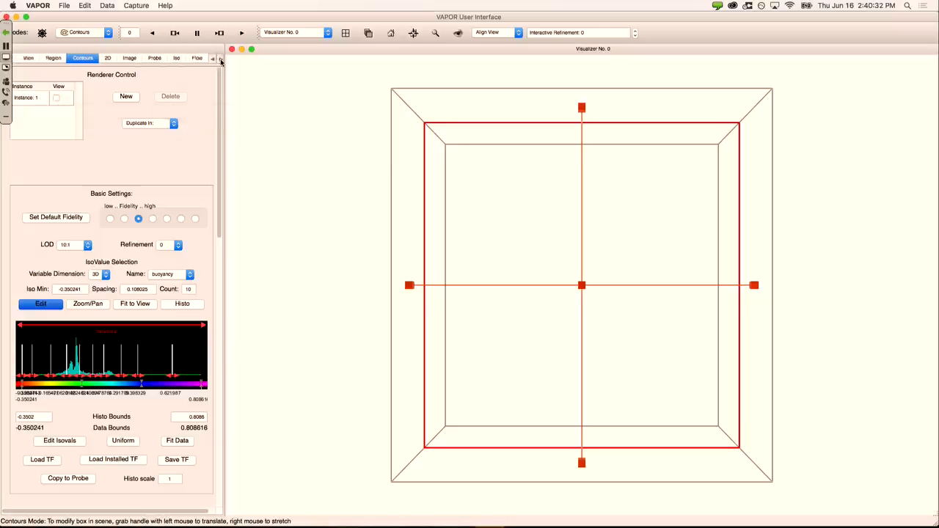
left_click(154, 58)
left_click(53, 113)
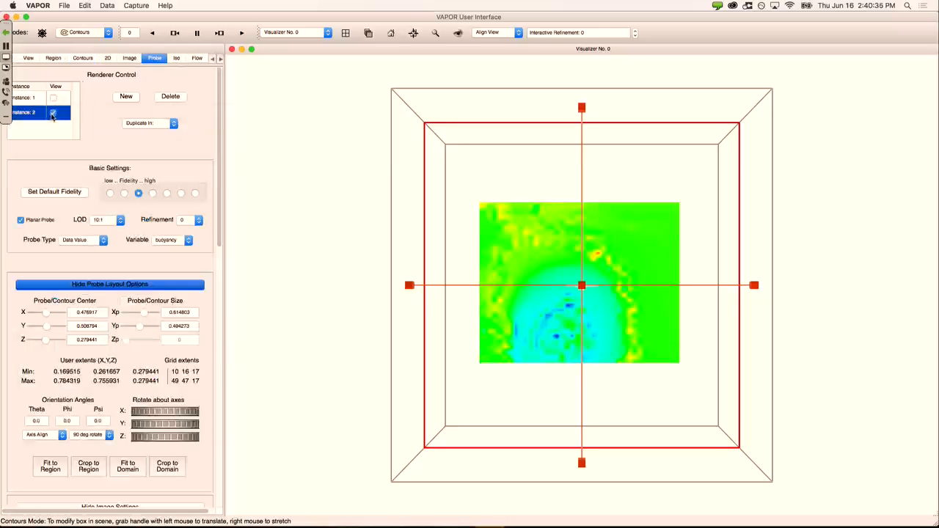
left_click(196, 193)
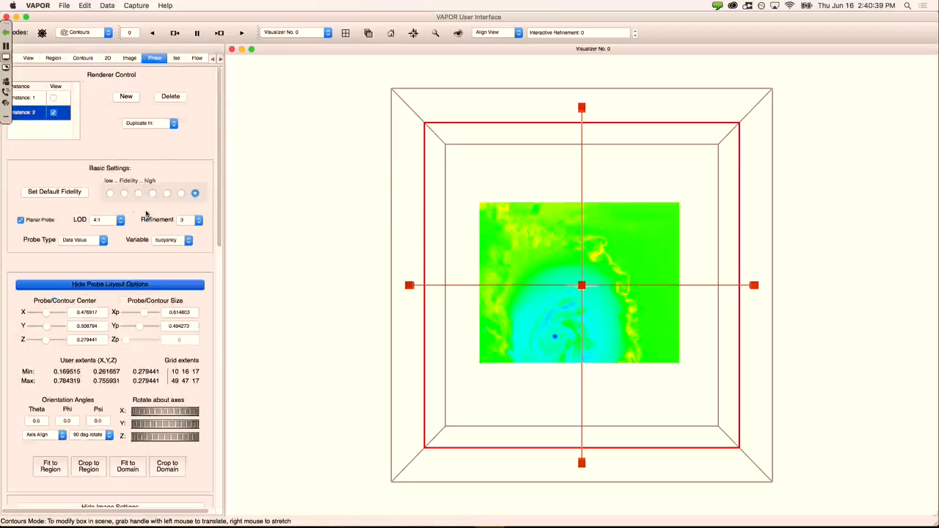
Step: Stretch the probe plane over the whole domain and lower it to the box bottom (Z ≈ 0.009)
left_click(105, 33)
left_click(77, 46)
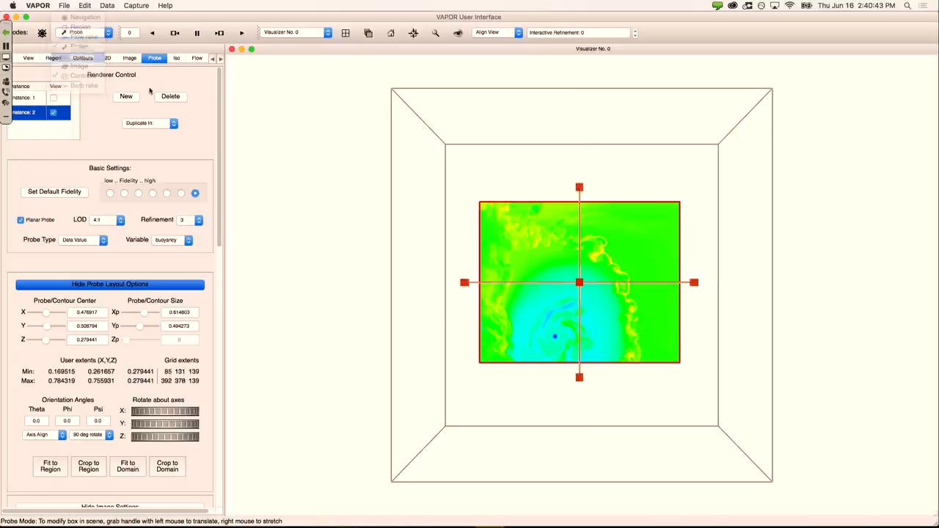
mouse_move(579, 249)
left_mouse_down()
mouse_move(570, 130)
mouse_move(591, 372)
mouse_move(566, 356)
mouse_move(554, 252)
mouse_move(563, 252)
left_mouse_up()
left_click_drag(578, 373, 485, 327)
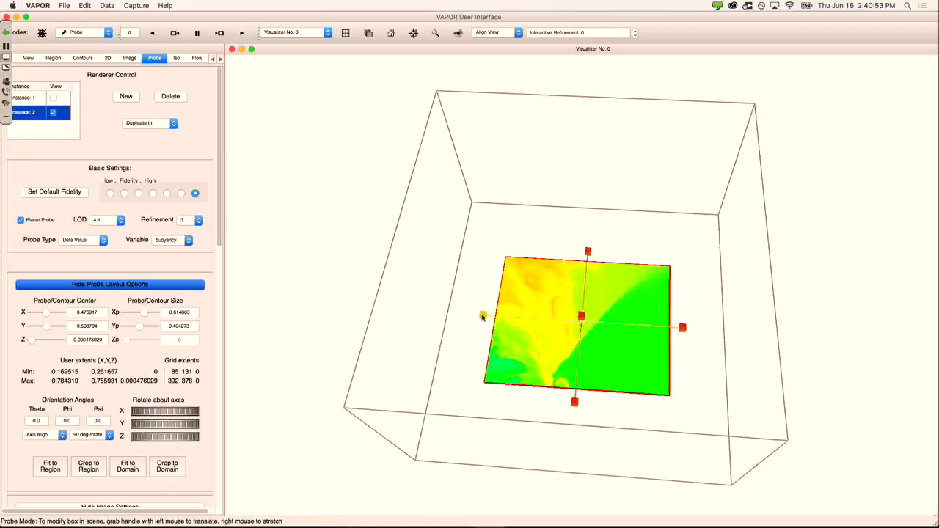
right_click_drag(483, 316, 471, 314)
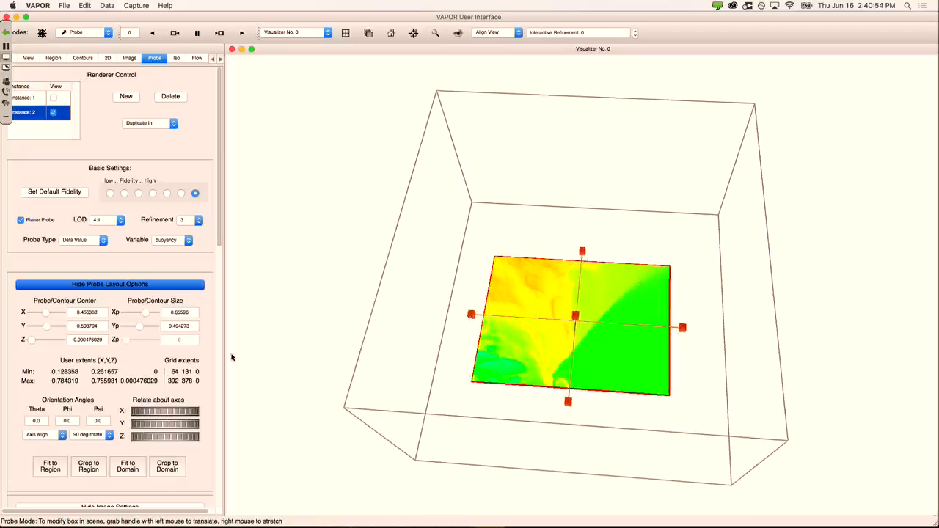
left_click(120, 469)
left_click_drag(579, 234, 585, 143)
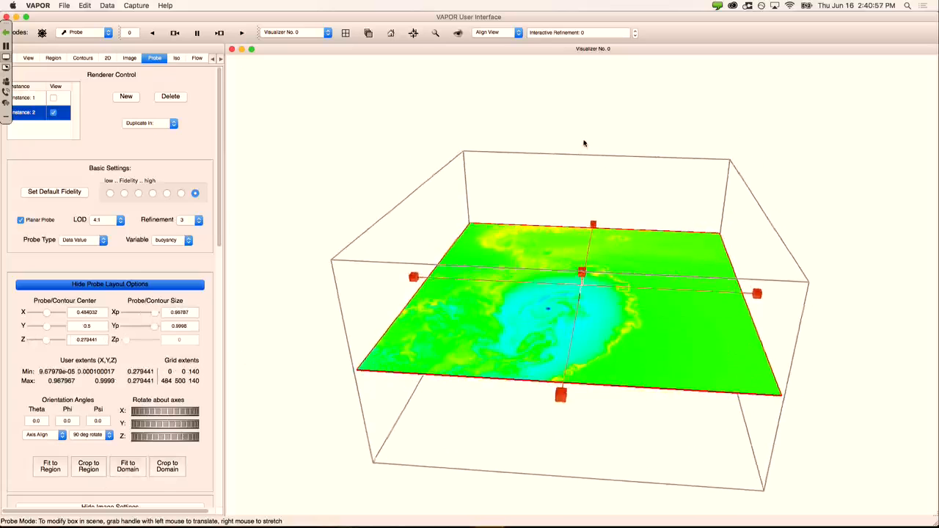
left_click_drag(581, 275, 589, 352)
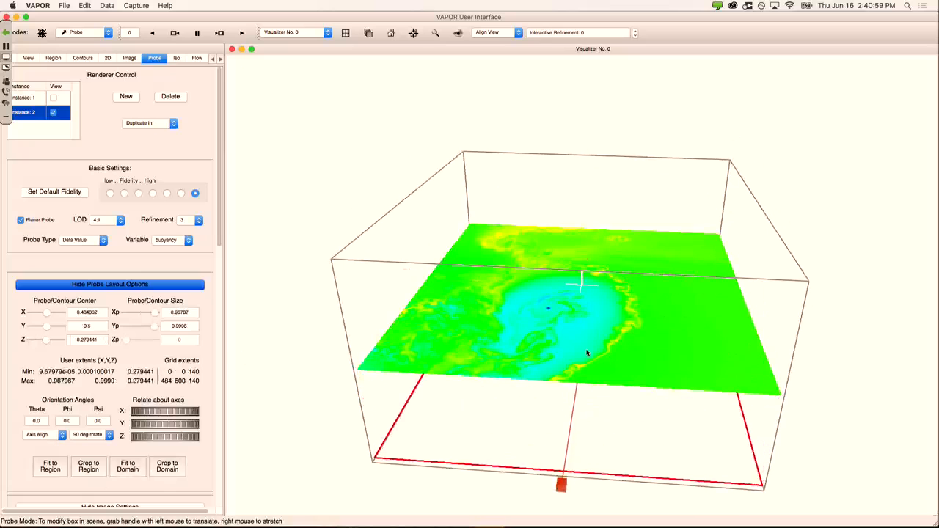
left_click_drag(560, 252, 546, 211)
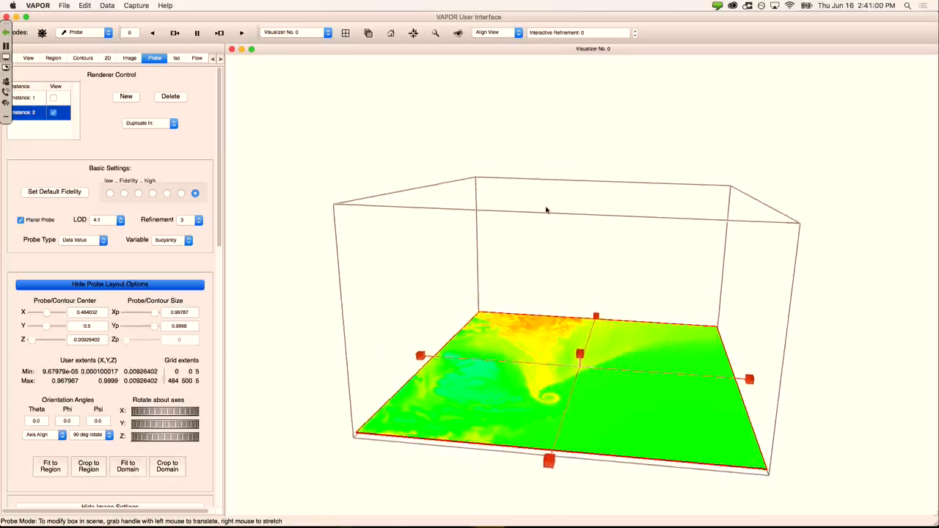
left_click(177, 59)
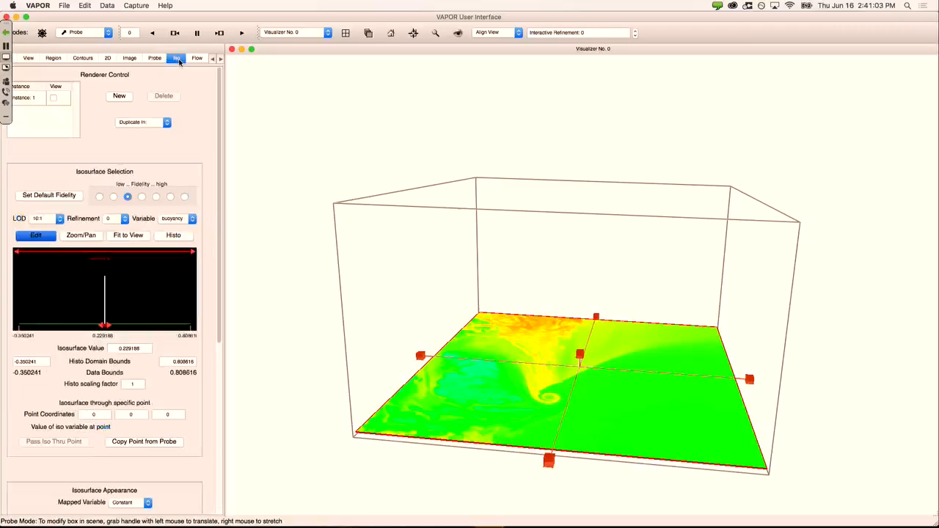
Step: Show the white buoyancy isosurface at 0.229188 above the probe plane and rotate to inspect it
left_click(52, 99)
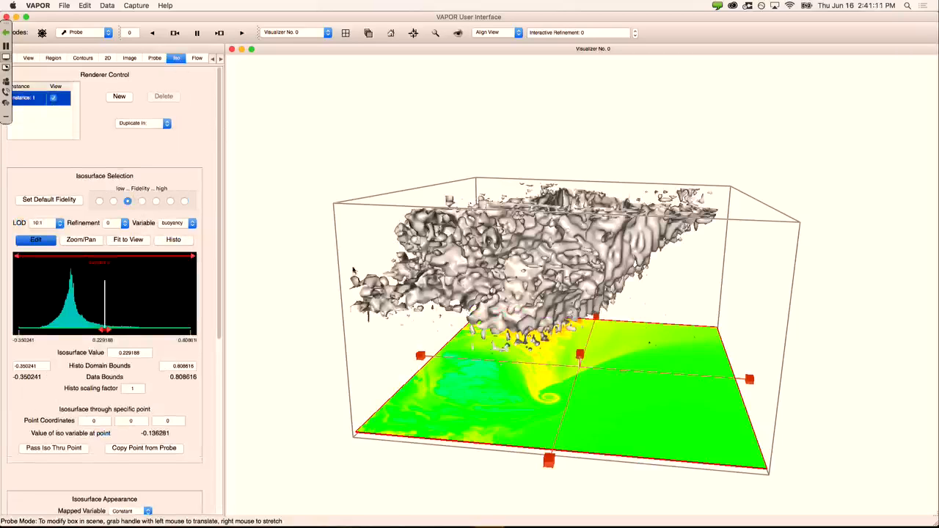
left_click_drag(353, 271, 527, 264)
left_click_drag(448, 292, 580, 296)
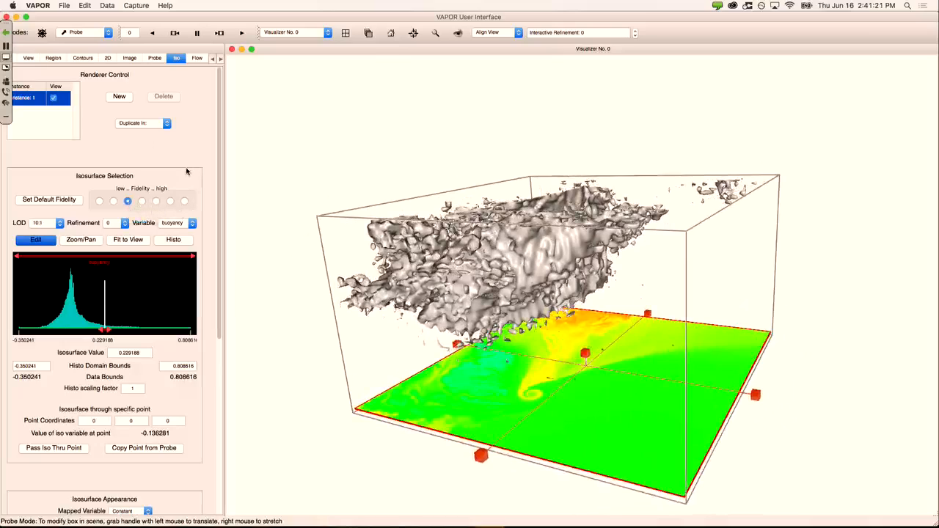
left_click_drag(339, 149, 356, 142)
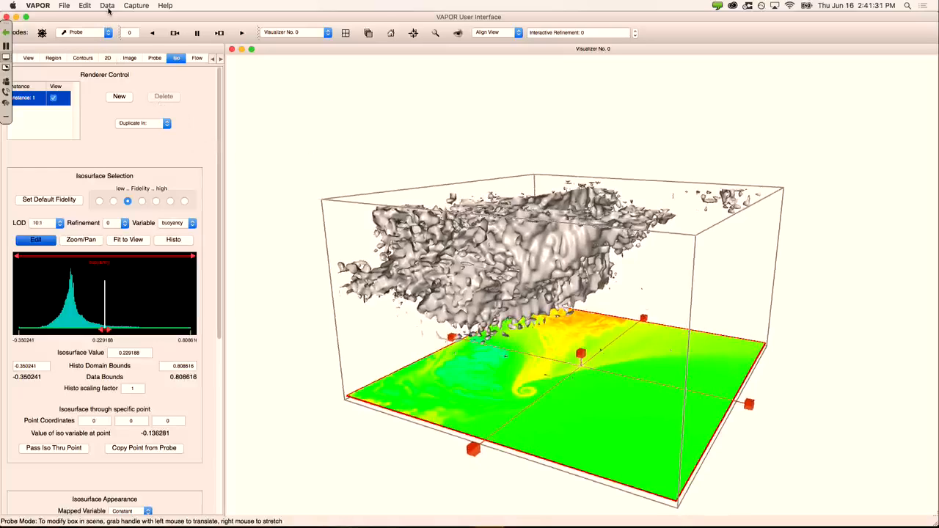
left_click(85, 6)
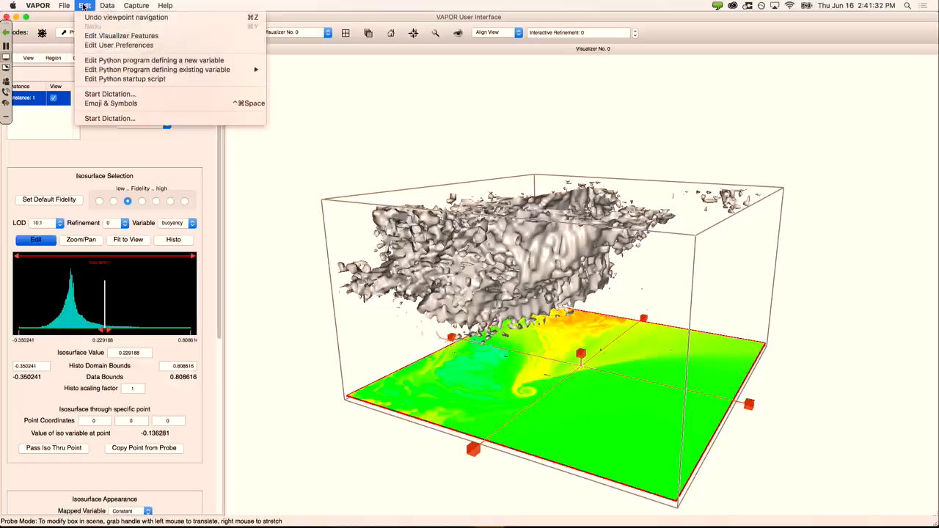
Step: Start a new Python variable program using xvort, yvort and zvort as inputs
left_click(118, 61)
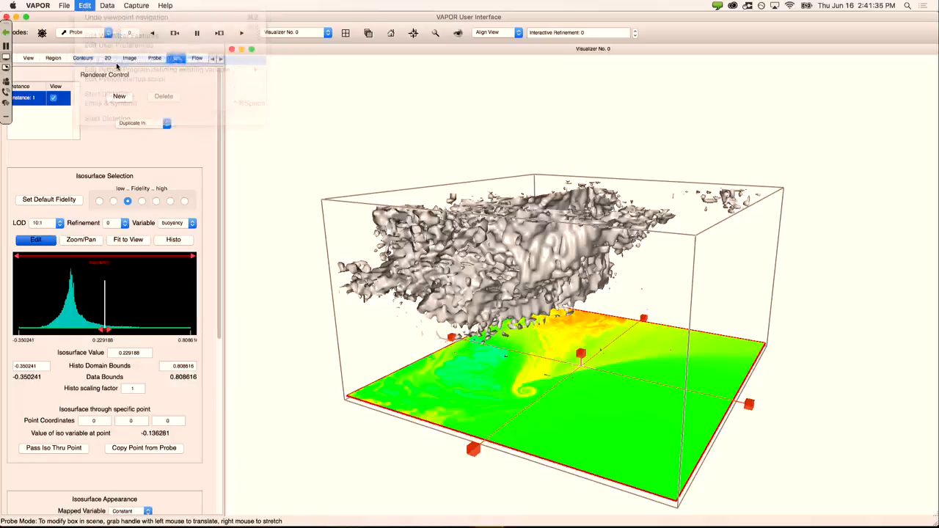
left_click_drag(590, 198, 590, 226)
scroll(555, 211, "down", 3)
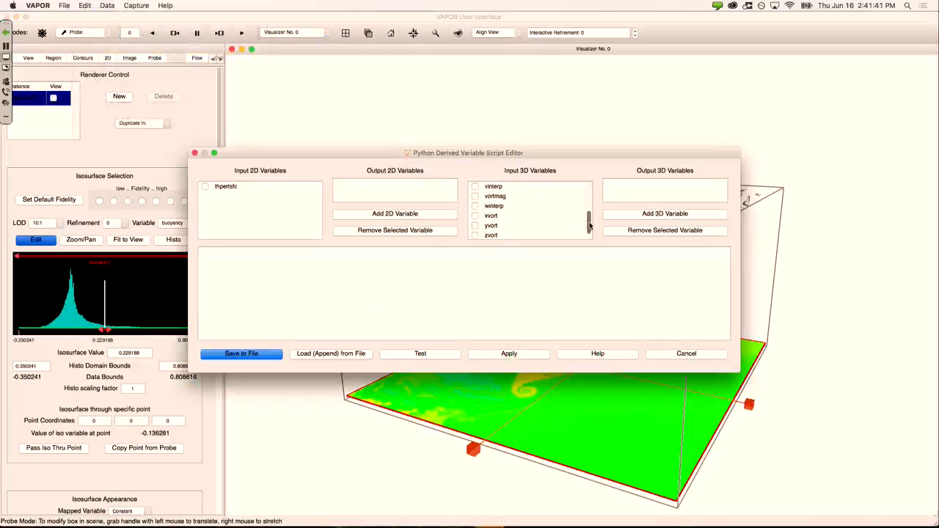
scroll(589, 229, "down", 1)
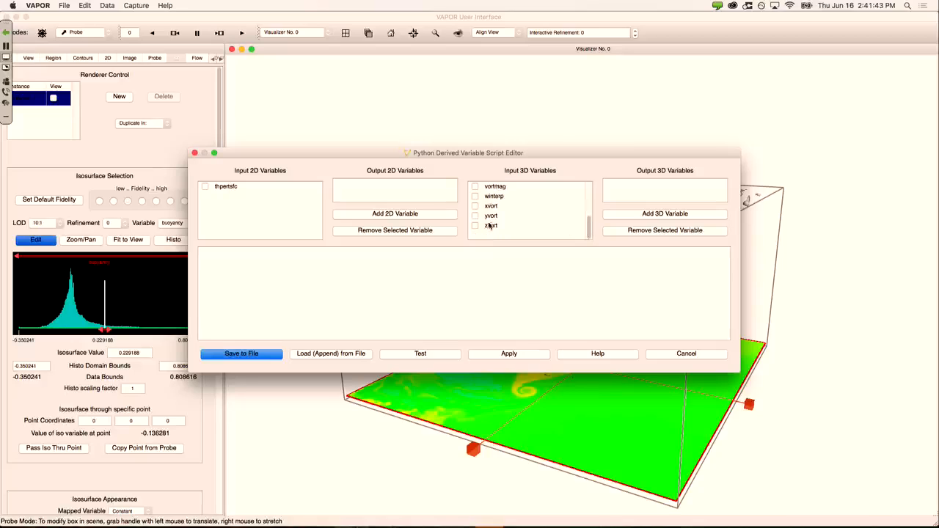
left_click(475, 206)
left_click(475, 216)
left_click(475, 226)
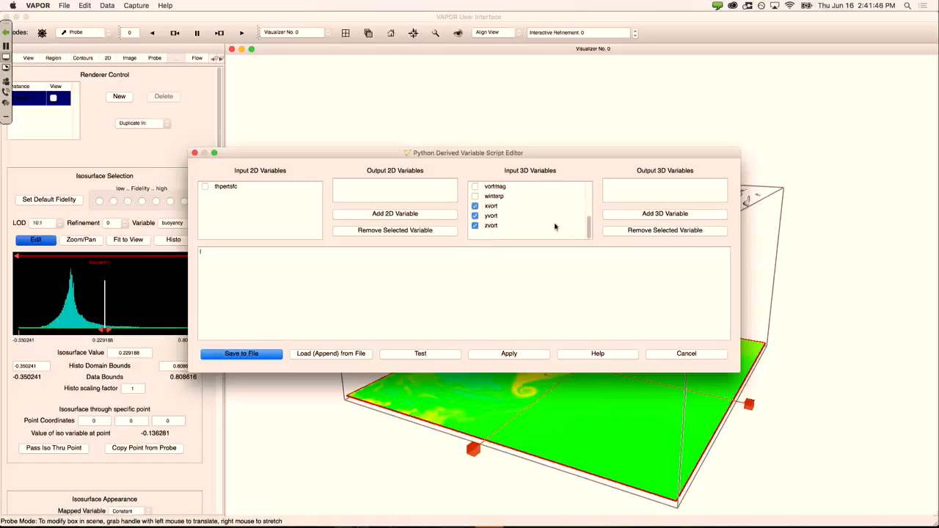
Step: Add 3D output variable vortMag, test the sqrt magnitude script successfully and apply it
left_click(636, 213)
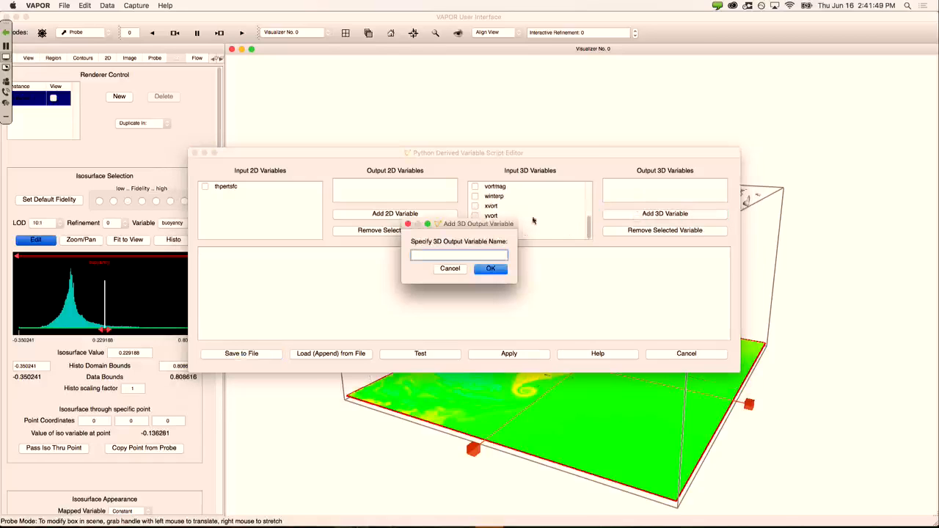
type("vortM")
left_click(496, 268)
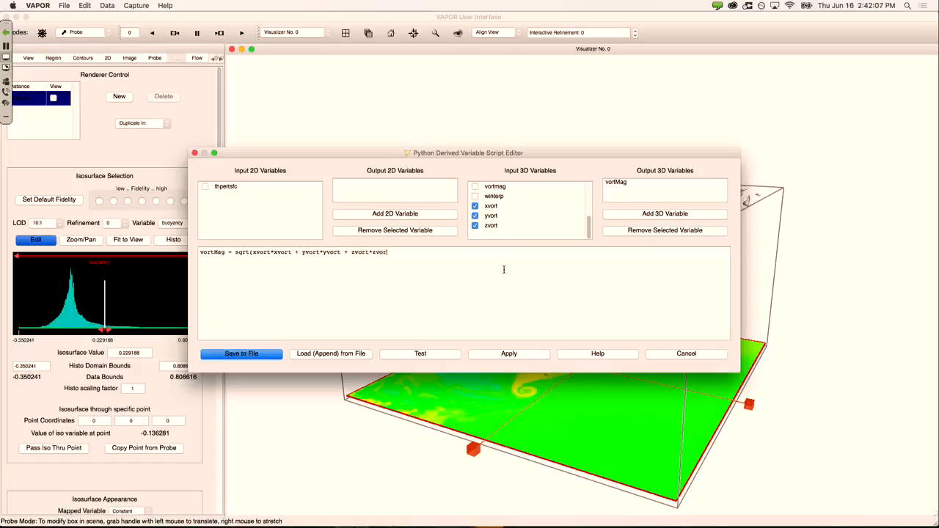
left_click(430, 355)
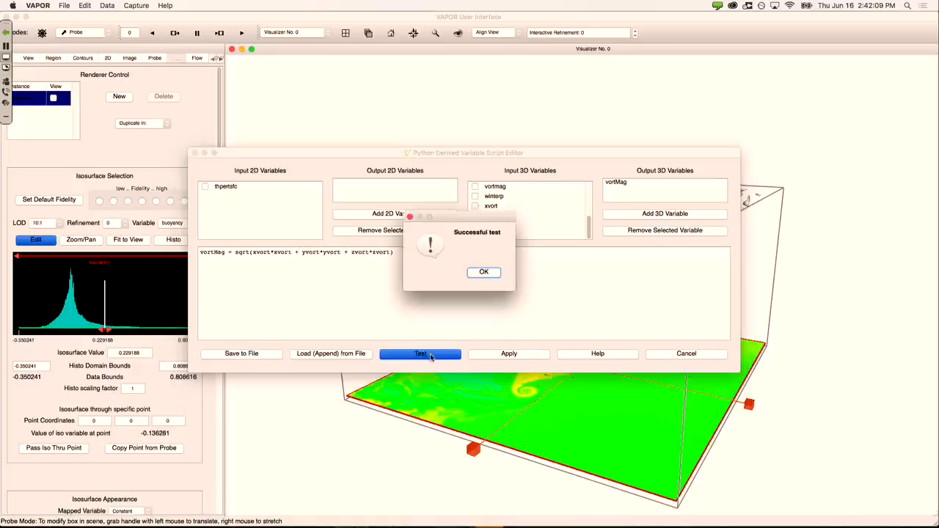
left_click(483, 272)
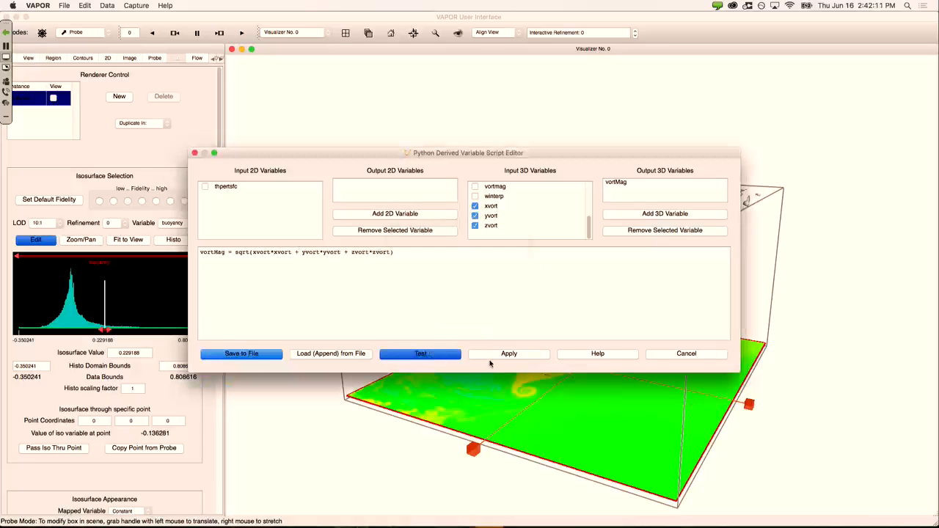
left_click(488, 356)
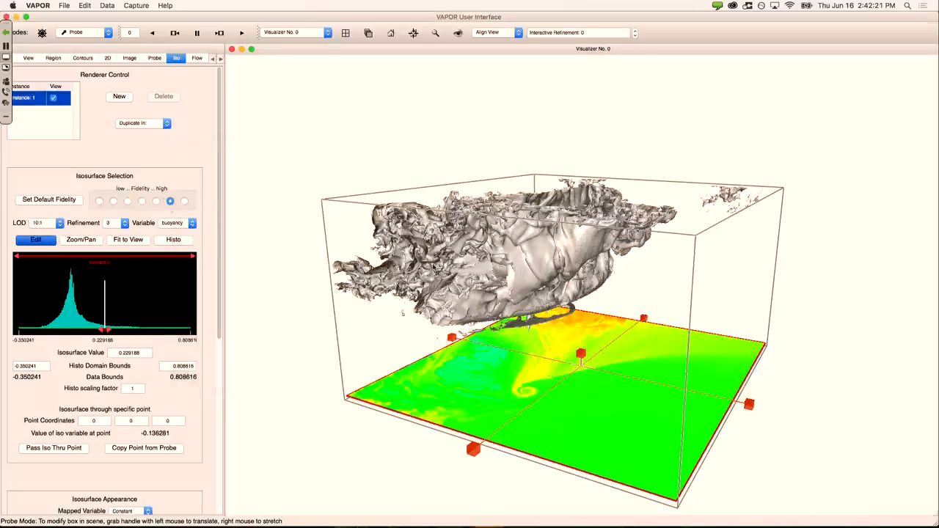
Step: Switch the isosurface variable to vortMag (value 0.886897), revealing a thin vortex column
left_click_drag(434, 267, 413, 216)
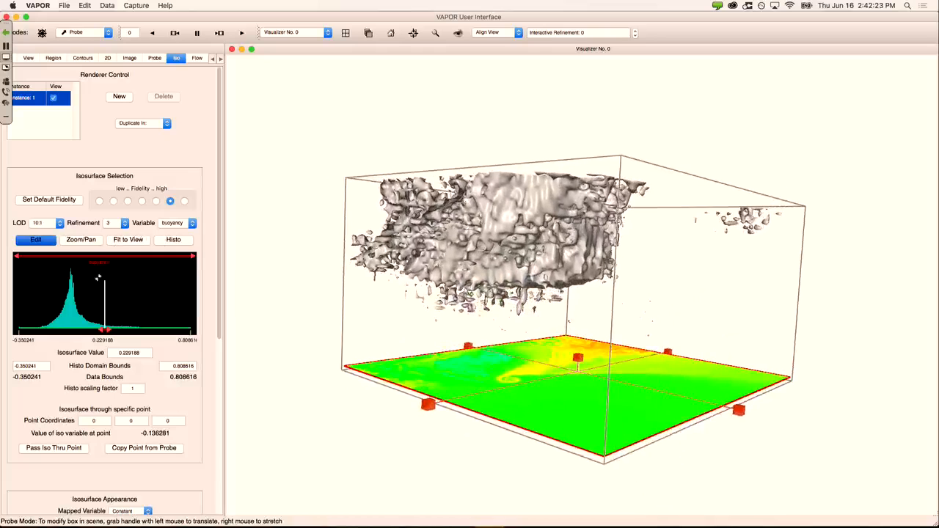
left_click(177, 225)
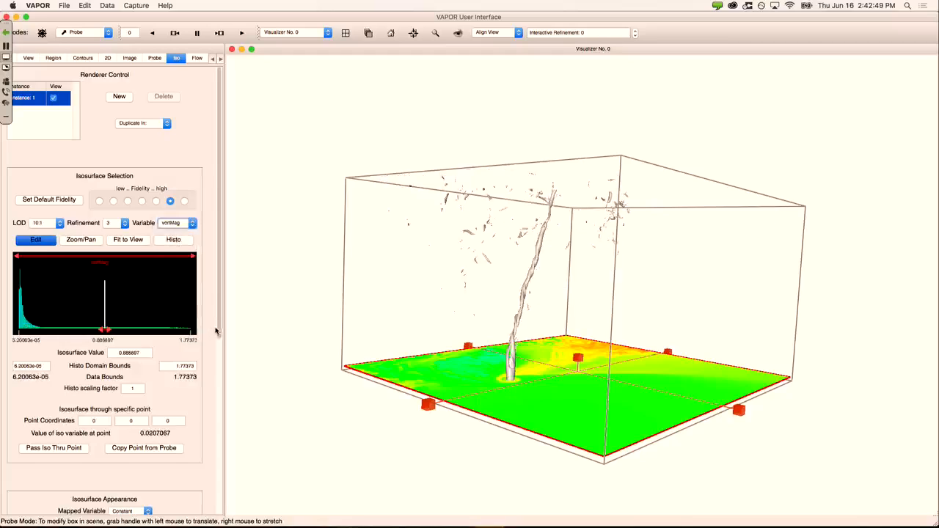
scroll(216, 338, "down", 2)
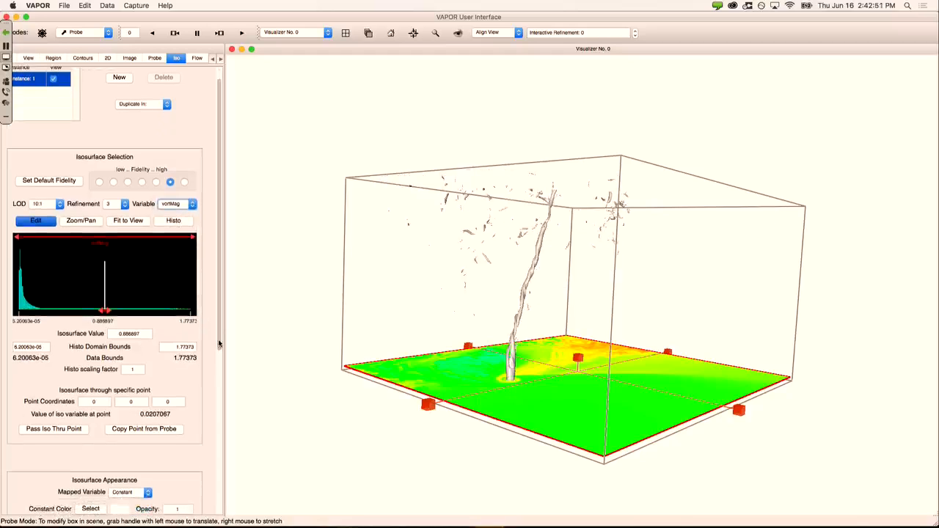
Step: Rotate to a more frontal view and zoom in on the vortMag vortex column
left_click_drag(537, 316, 443, 325)
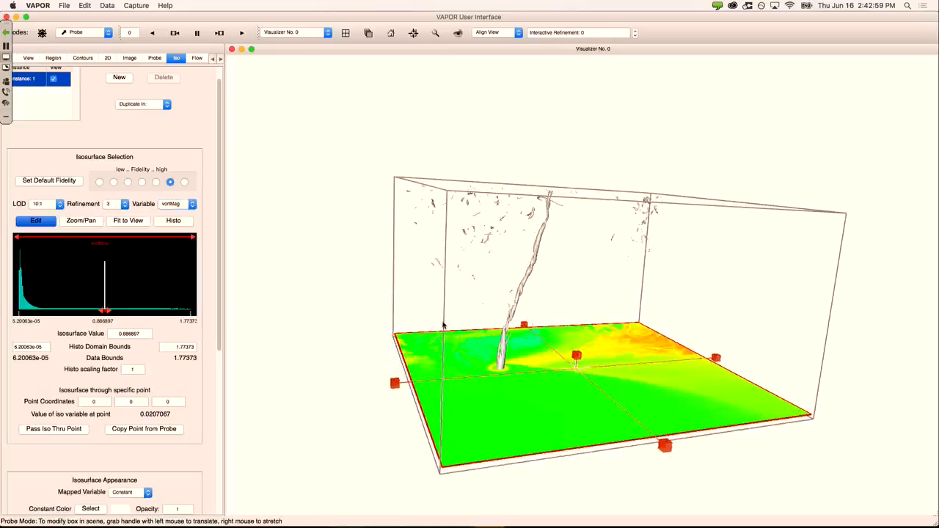
left_click_drag(608, 272, 581, 265)
right_click_drag(522, 276, 526, 206)
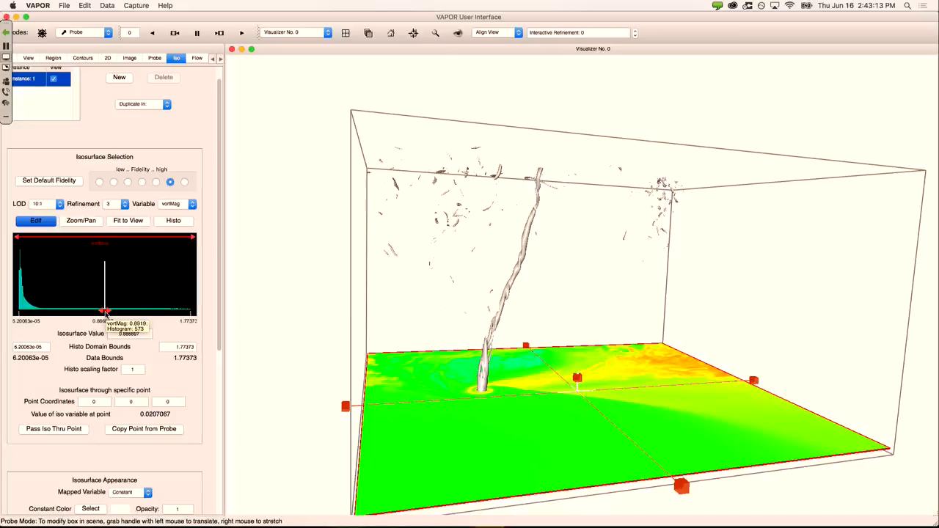
Step: Lower the vortMag isovalue to about 0.024 and orbit around the dense isosurface
left_click_drag(106, 314, 22, 315)
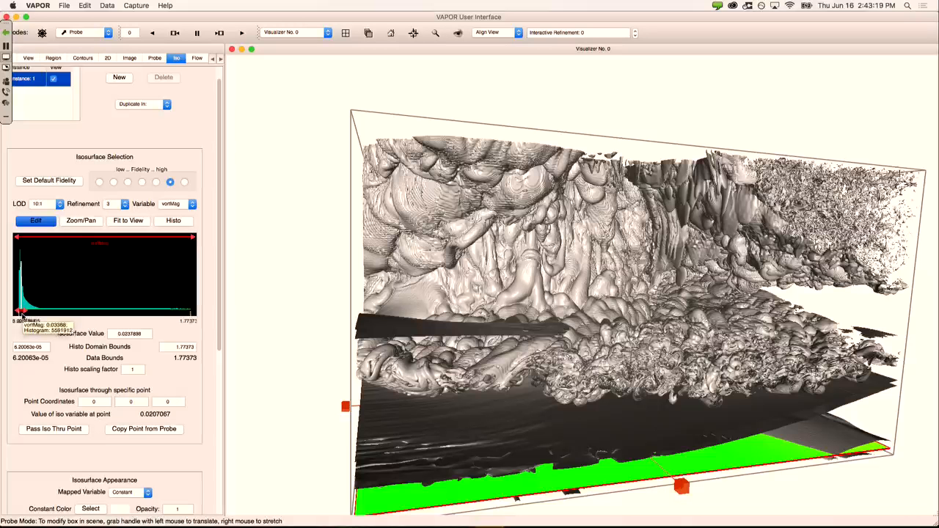
left_click_drag(598, 300, 572, 295)
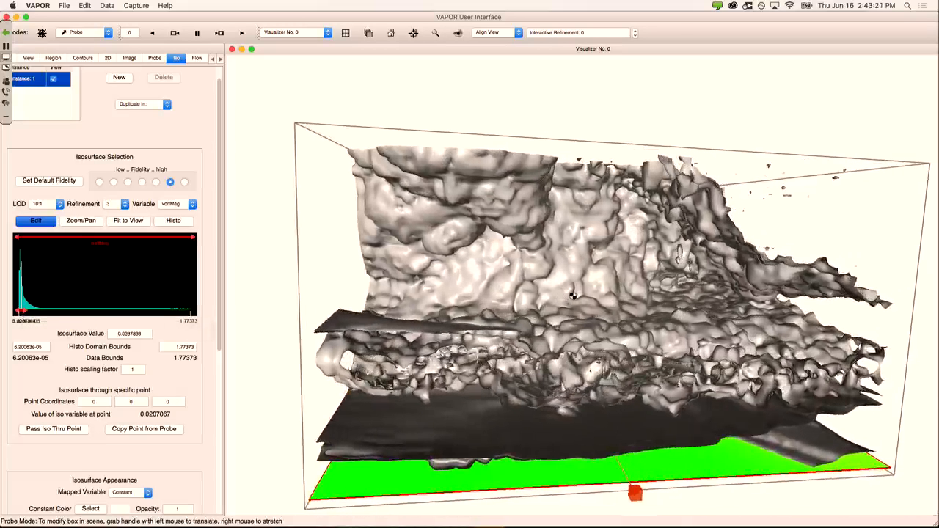
left_click_drag(544, 332, 709, 318)
left_click_drag(602, 284, 747, 259)
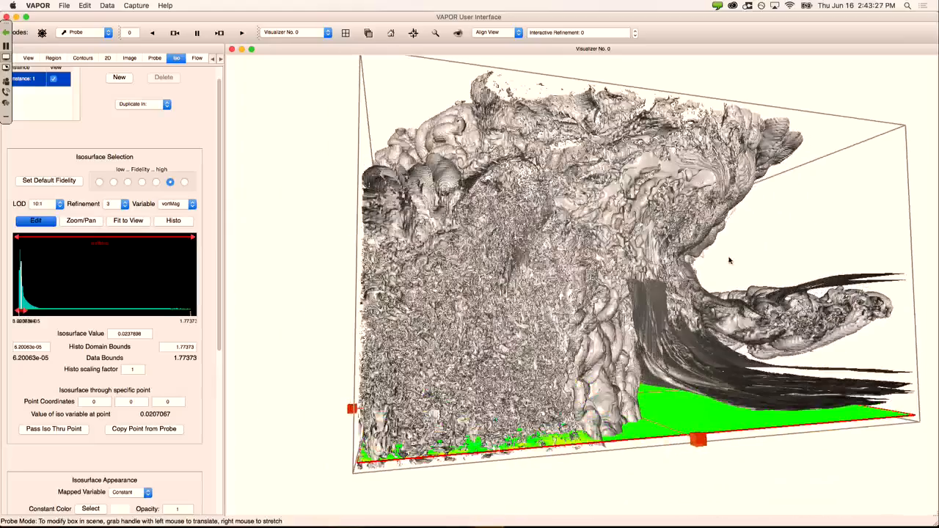
left_click_drag(529, 325, 676, 306)
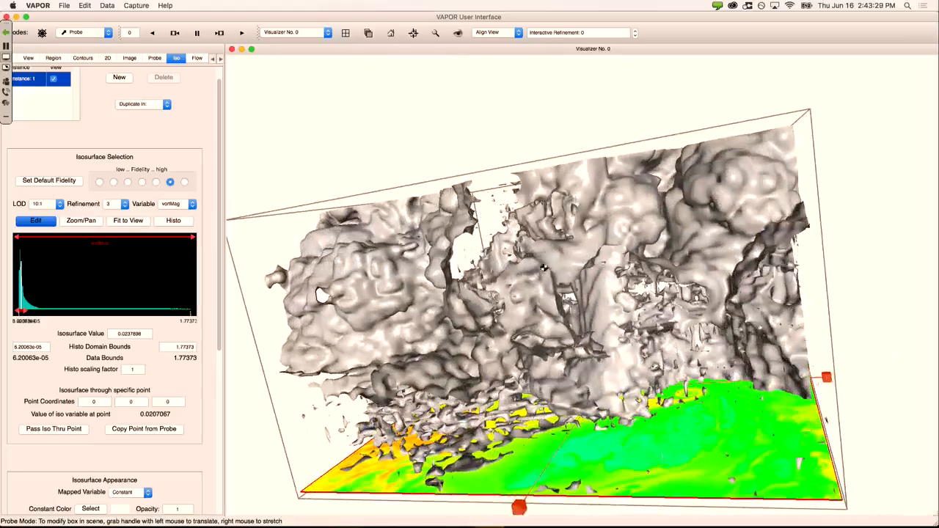
left_click_drag(506, 298, 649, 283)
Step: Raise the isovalue through 0.165 to 0.301397 and zoom in on the vortex column base
left_click_drag(22, 312, 36, 314)
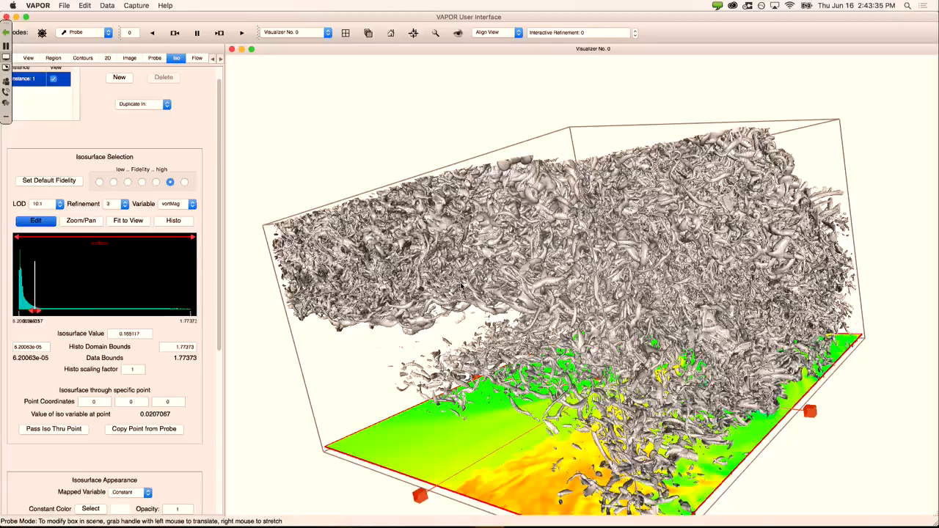
left_click_drag(456, 282, 691, 342)
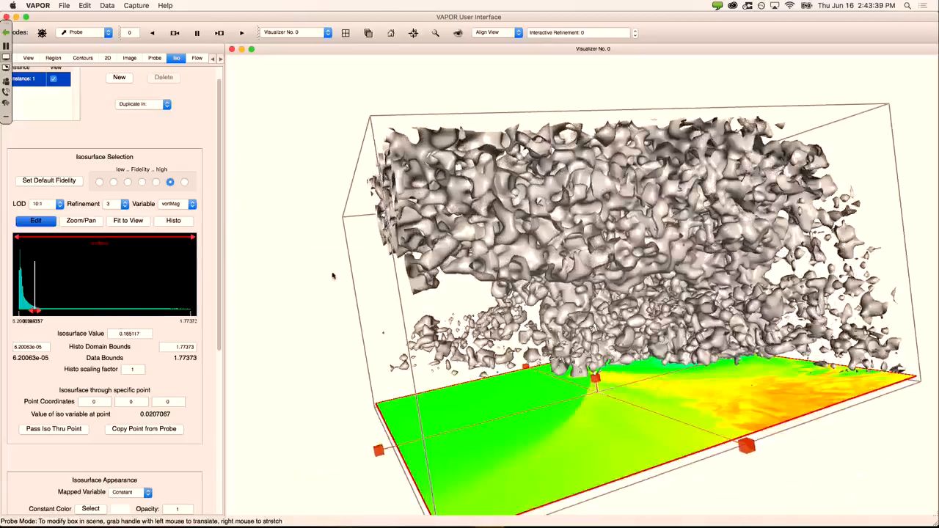
left_click_drag(388, 240, 261, 250)
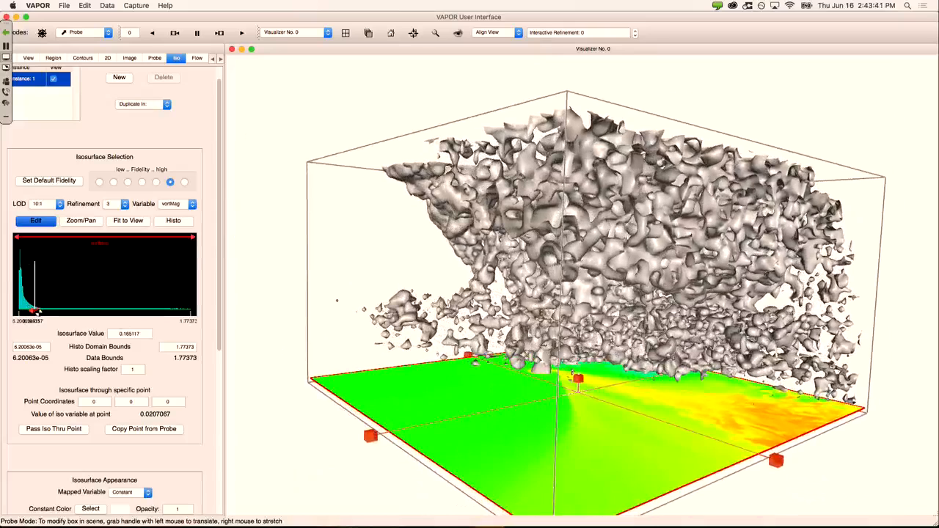
left_click_drag(35, 311, 48, 311)
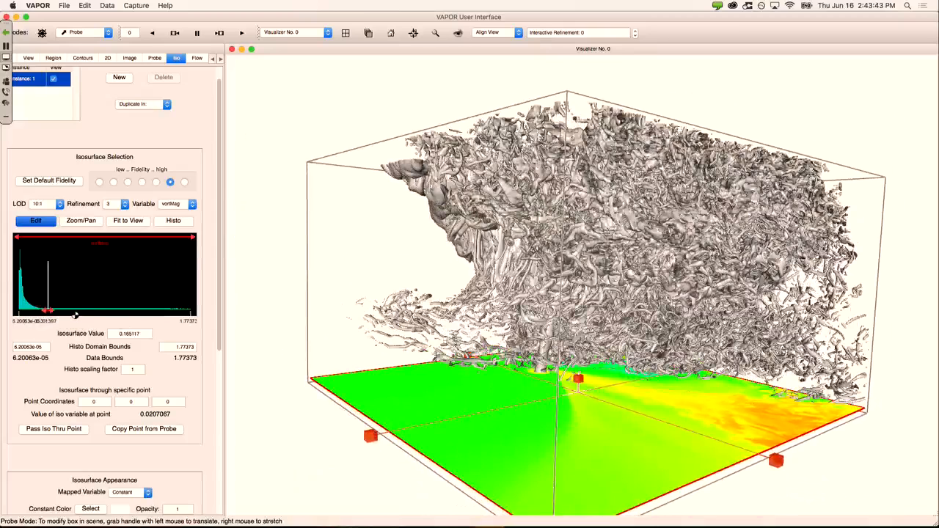
right_click_drag(457, 367, 488, 284)
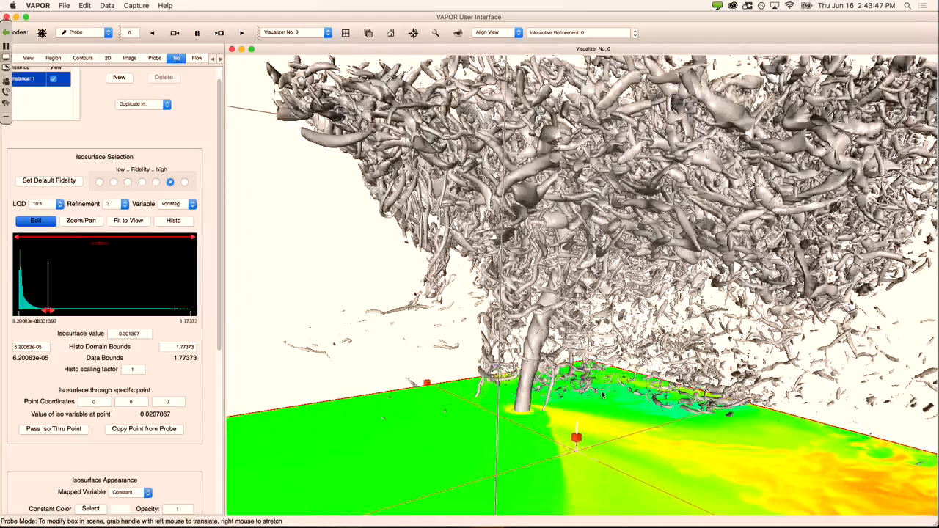
middle_click_drag(602, 393, 611, 381)
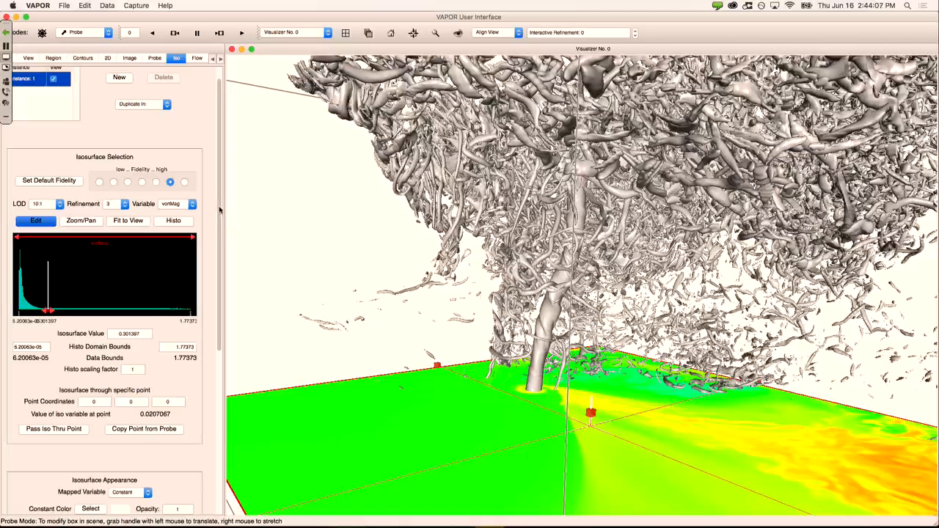
left_click_drag(218, 211, 211, 402)
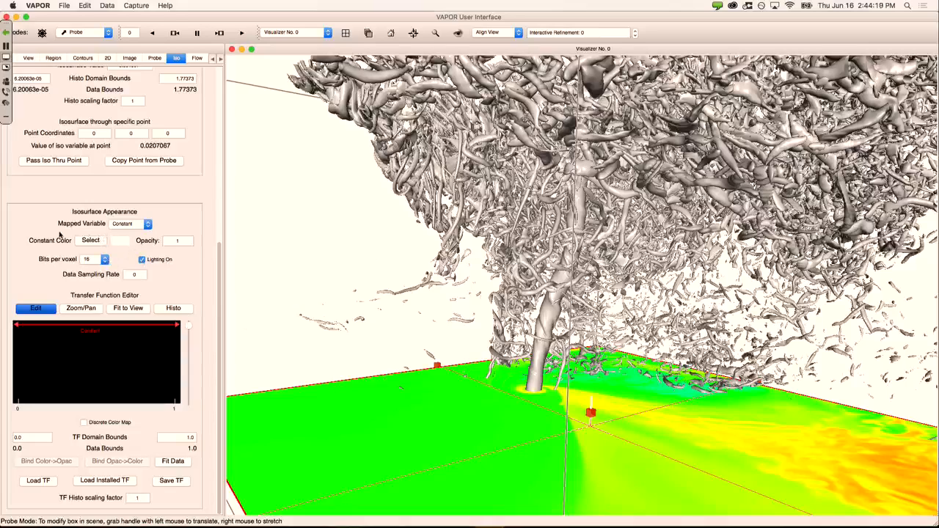
Step: Map the vortMag isosurface colour to wnterp, spanning -39.6079 to 81.2231
left_click(132, 225)
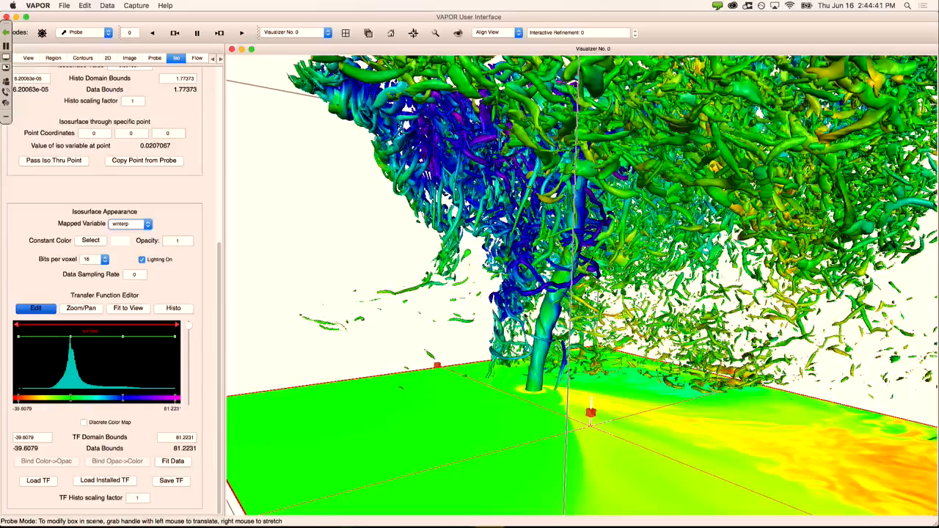
scroll(210, 139, "up", 5)
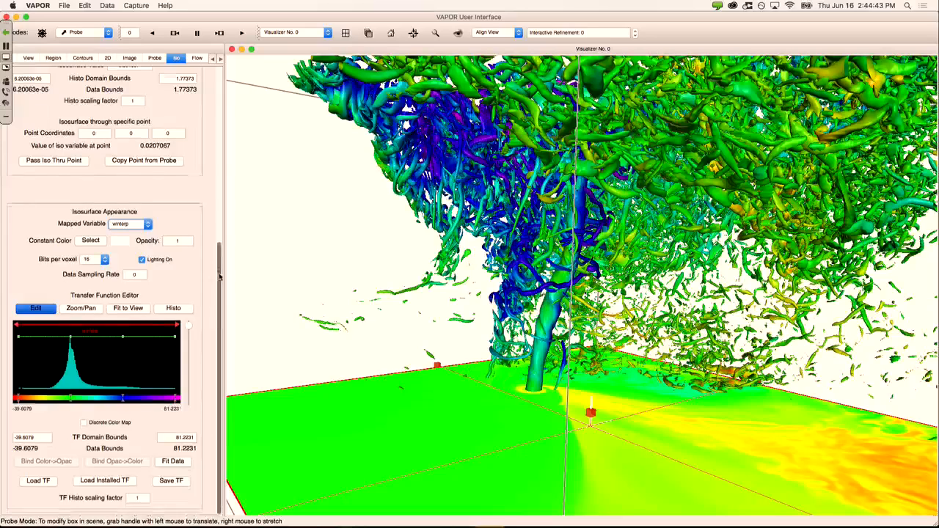
scroll(210, 139, "up", 1)
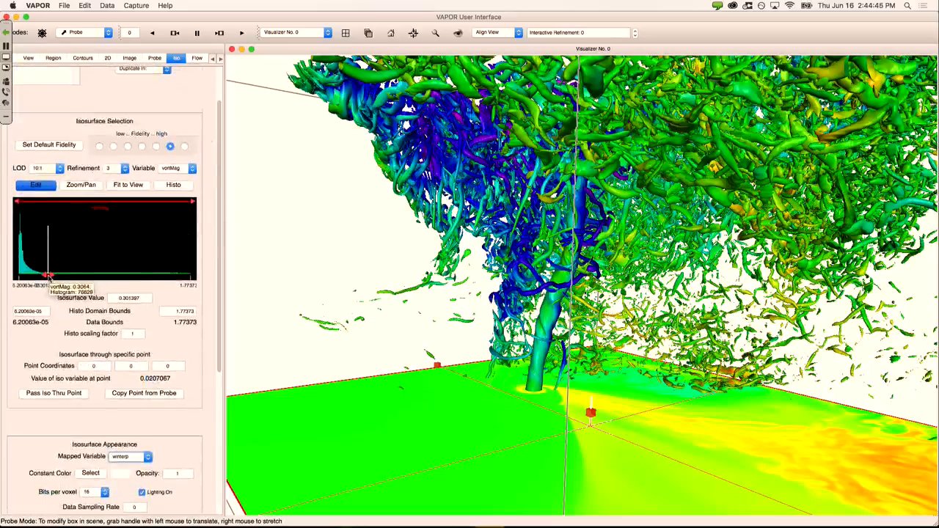
left_click(125, 298)
left_click_drag(125, 297, 130, 298)
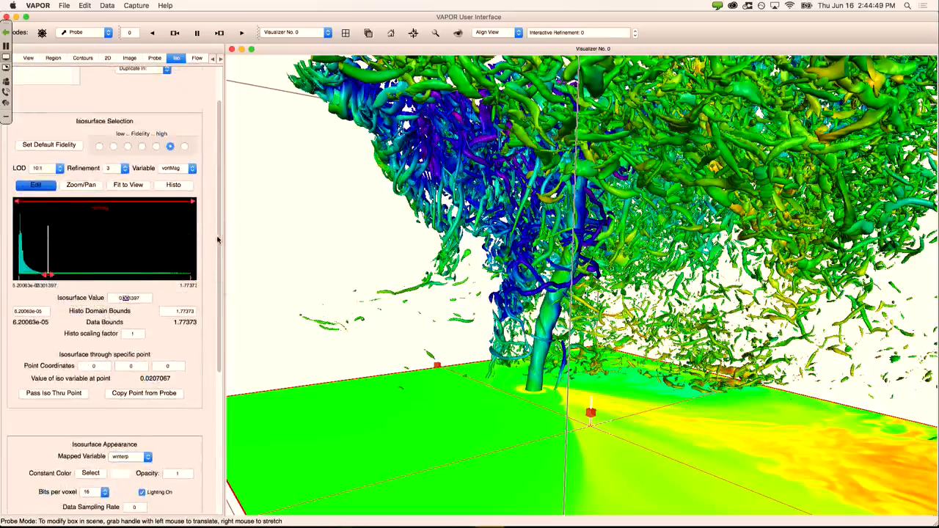
left_click_drag(219, 241, 218, 362)
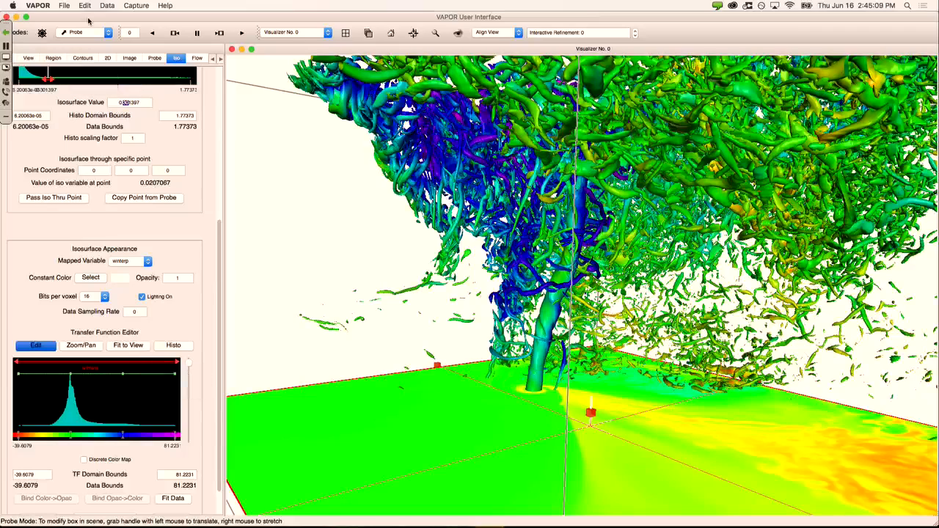
Step: Minimize VAPOR and launch VDCWizard from the Dock
left_click(16, 16)
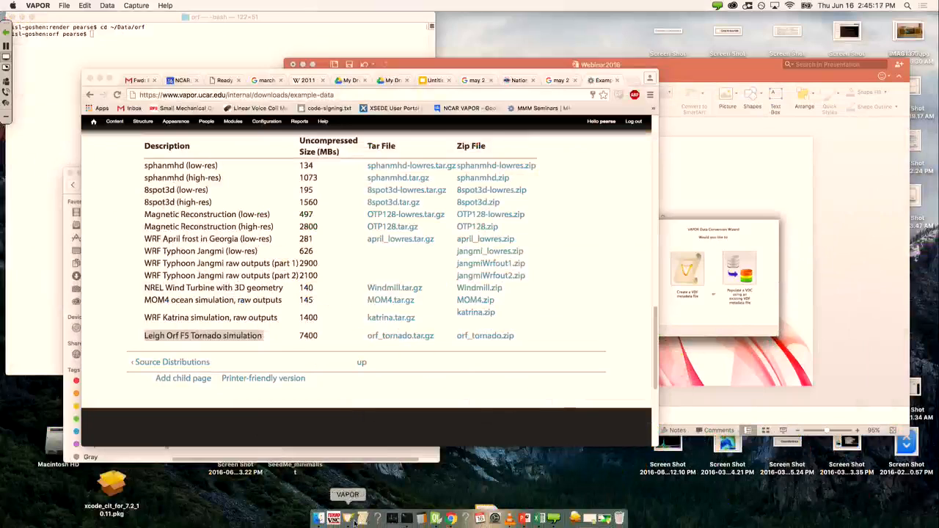
left_click(362, 519)
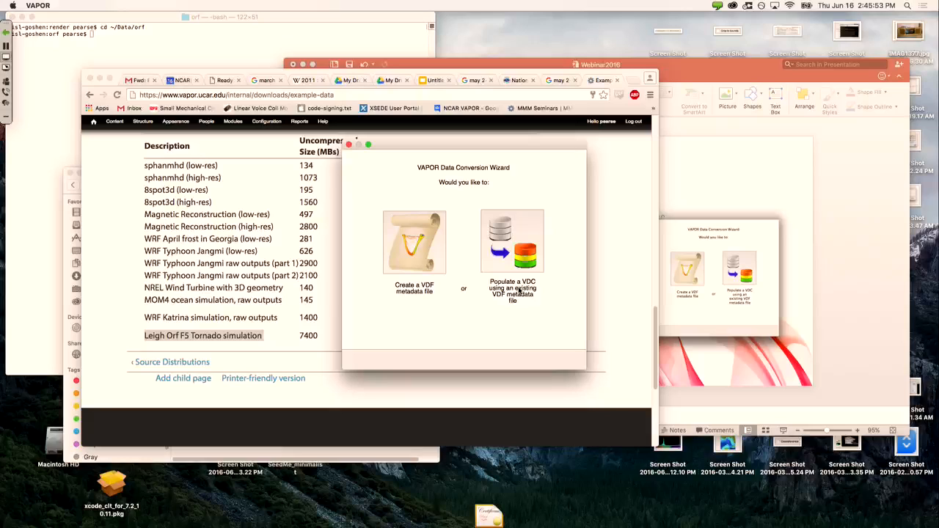
Step: Choose to create a VDF metadata file and browse for its output location in the Data folder
left_click(428, 240)
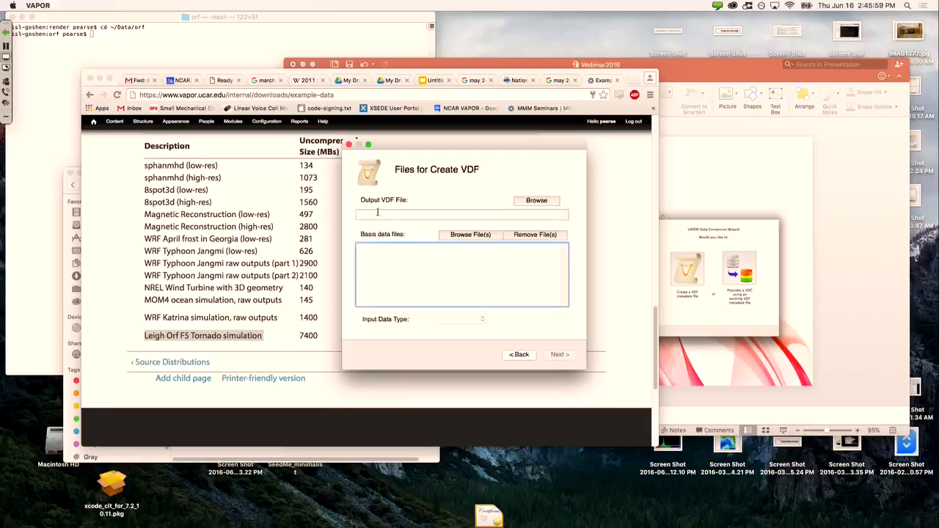
left_click(522, 205)
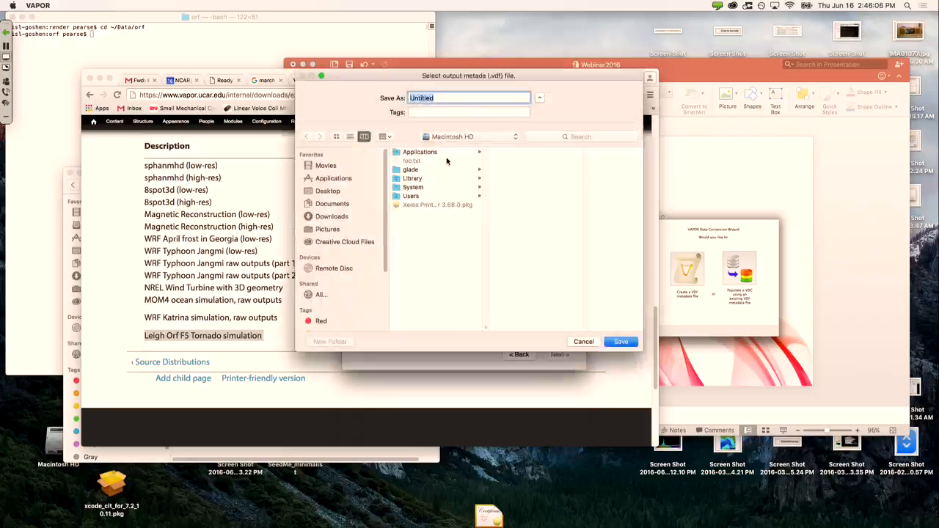
left_click(447, 161)
left_click(441, 152)
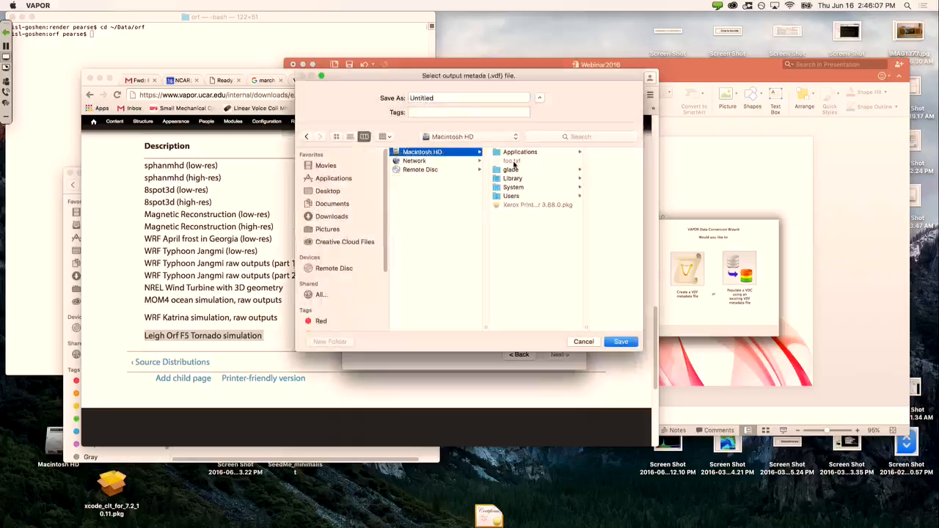
left_click(517, 196)
left_click(579, 170)
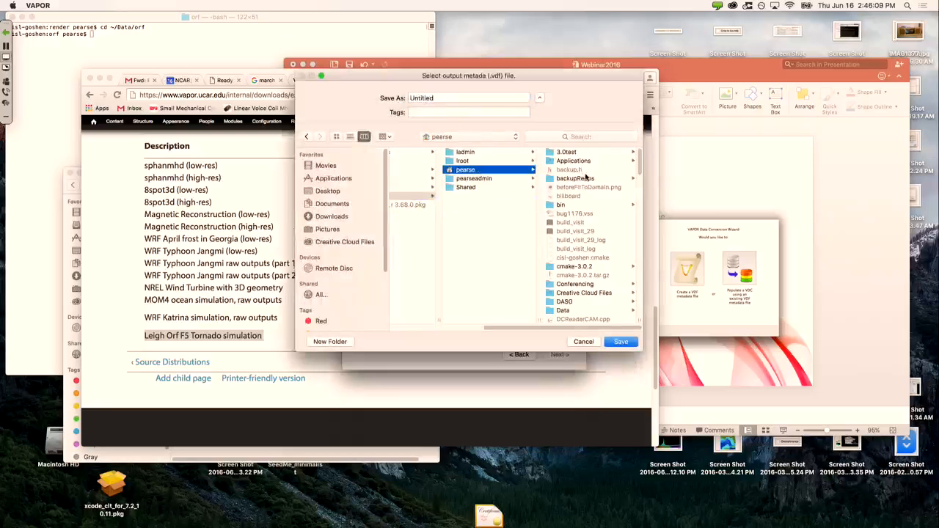
scroll(578, 246, "down", 3)
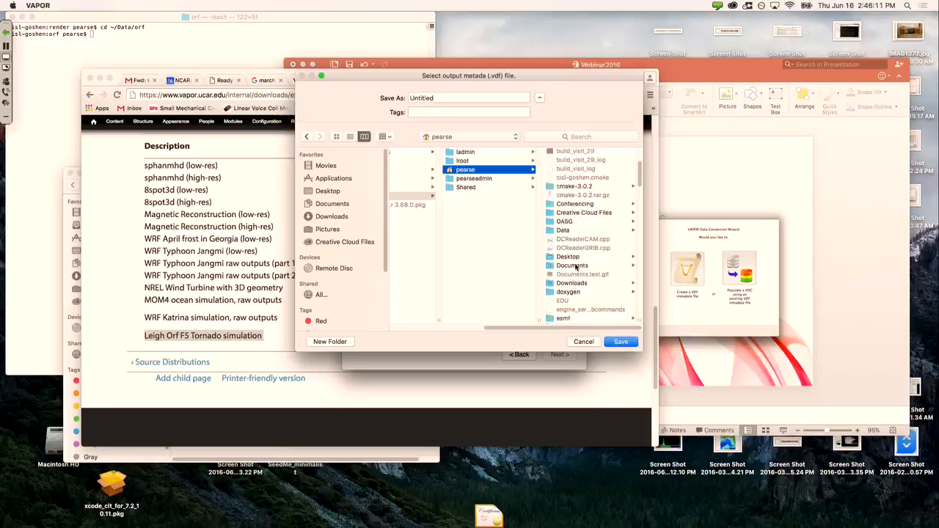
scroll(575, 279, "up", 5)
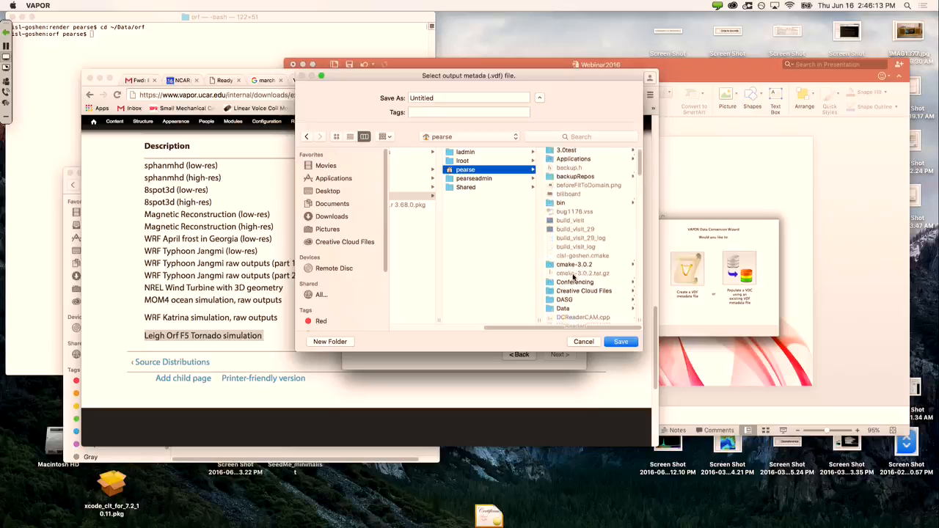
left_click(570, 309)
Step: Name the output file test.vdf inside the orf folder
scroll(577, 229, "down", 3)
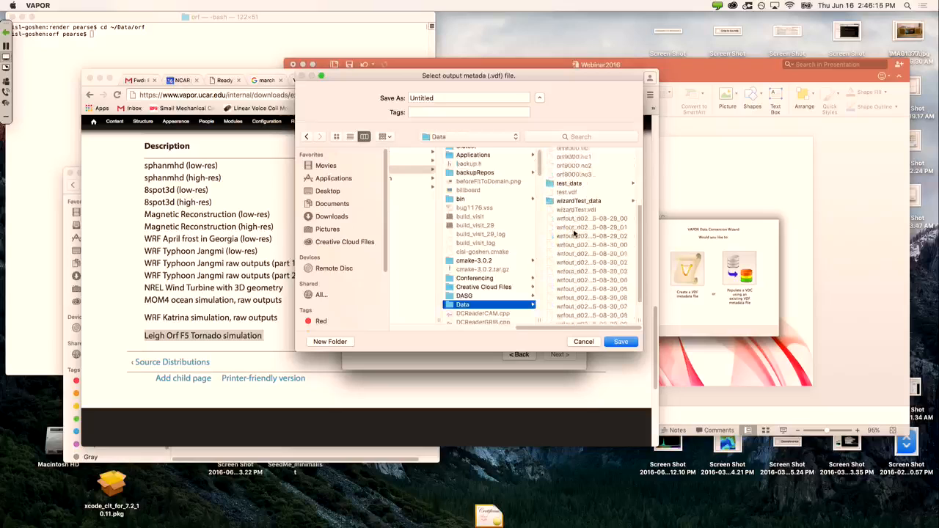
scroll(576, 234, "up", 3)
scroll(575, 232, "up", 2)
left_click(573, 231)
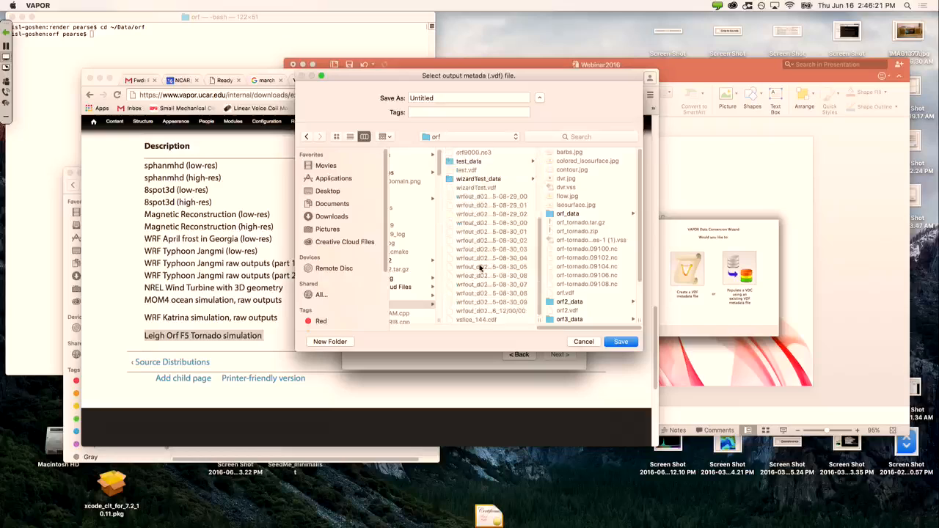
scroll(479, 264, "down", 5)
left_click(477, 206)
left_click_drag(497, 98, 387, 98)
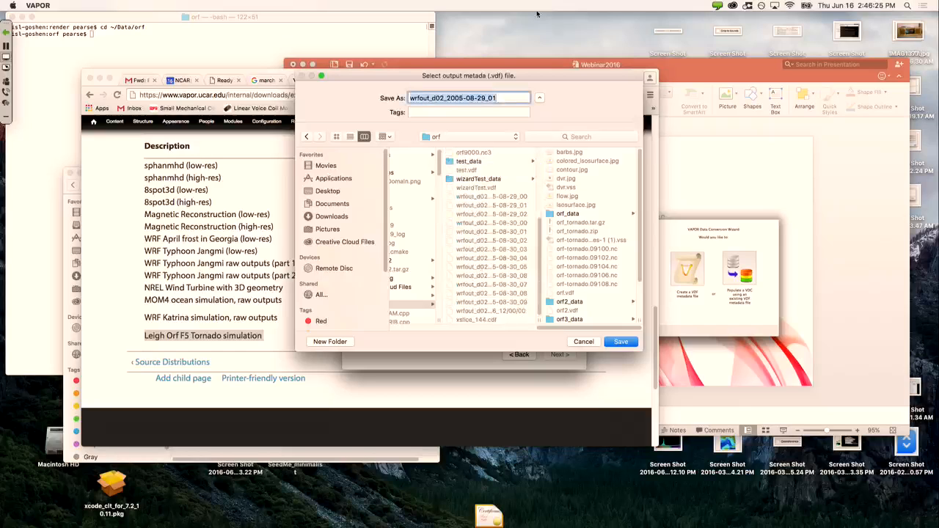
type("test")
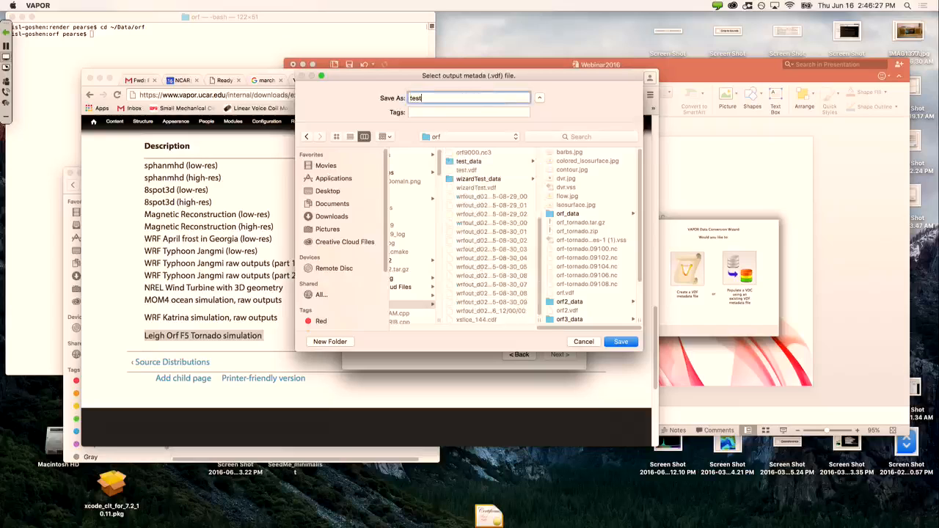
type(".vdf")
Step: Save test.vdf and add the three wrfout_d02_2005-08-29 files as input data
left_click(620, 342)
left_click(467, 238)
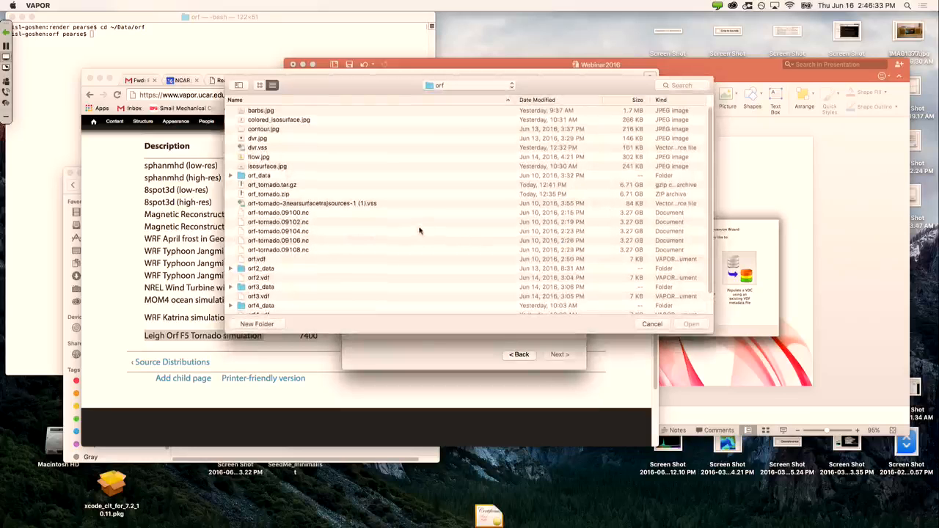
scroll(421, 189, "down", 2)
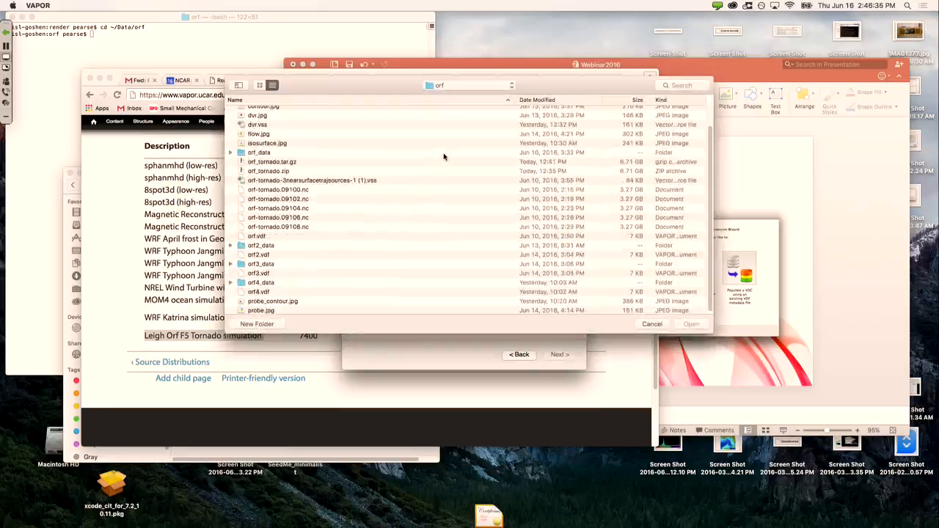
key("super+Up")
scroll(333, 218, "down", 8)
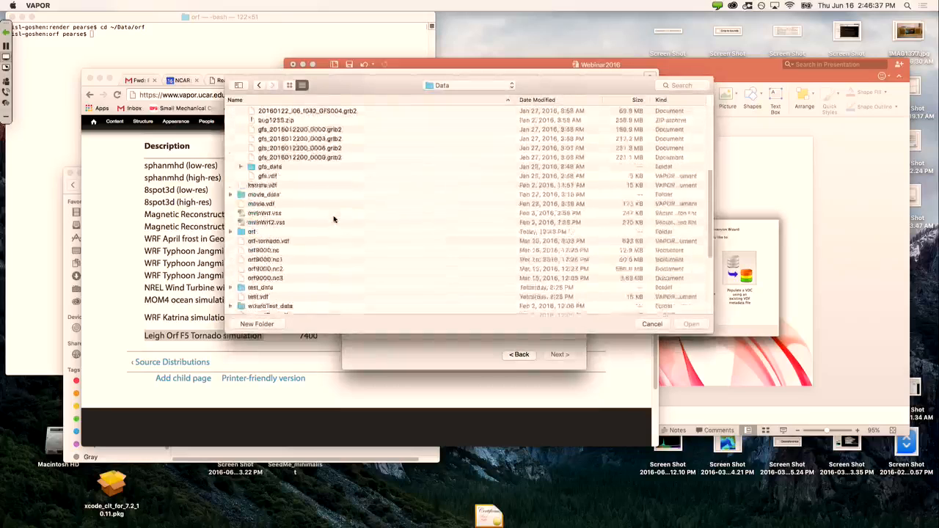
left_click(337, 189)
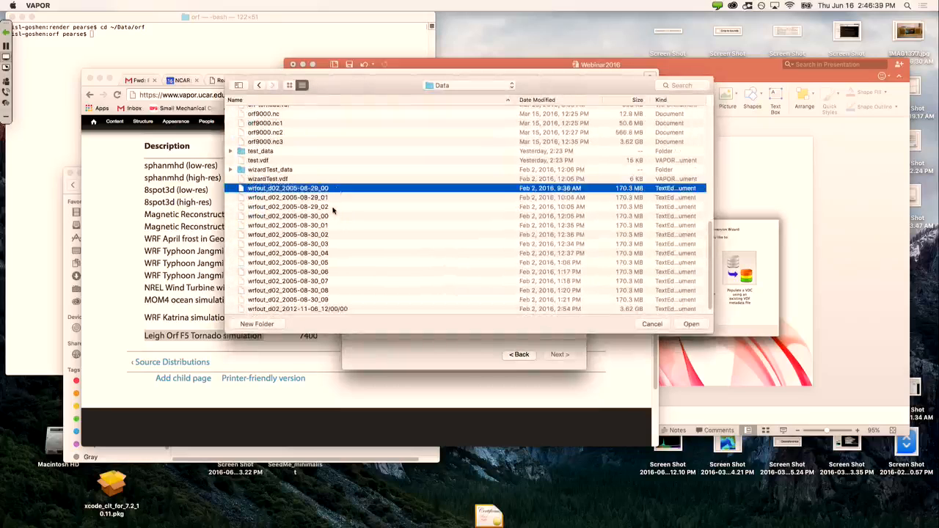
left_click(333, 209, "shift")
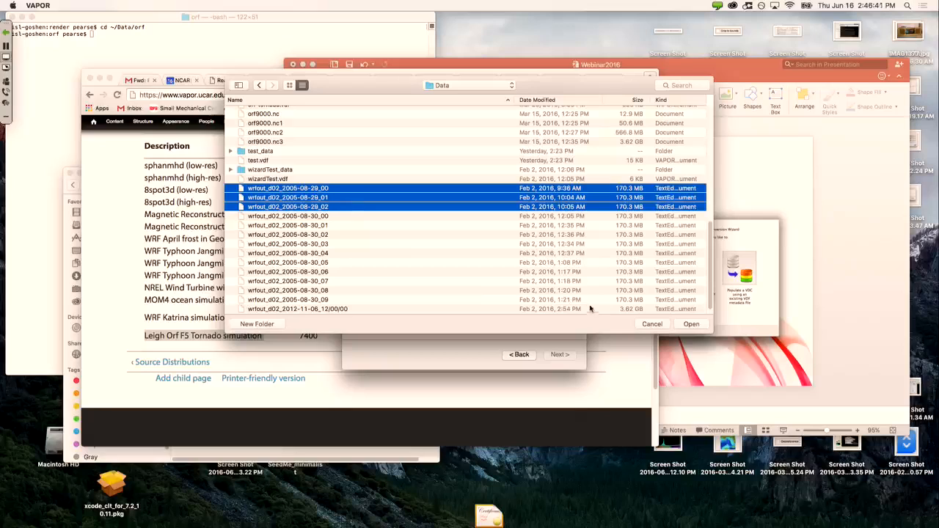
left_click(689, 324)
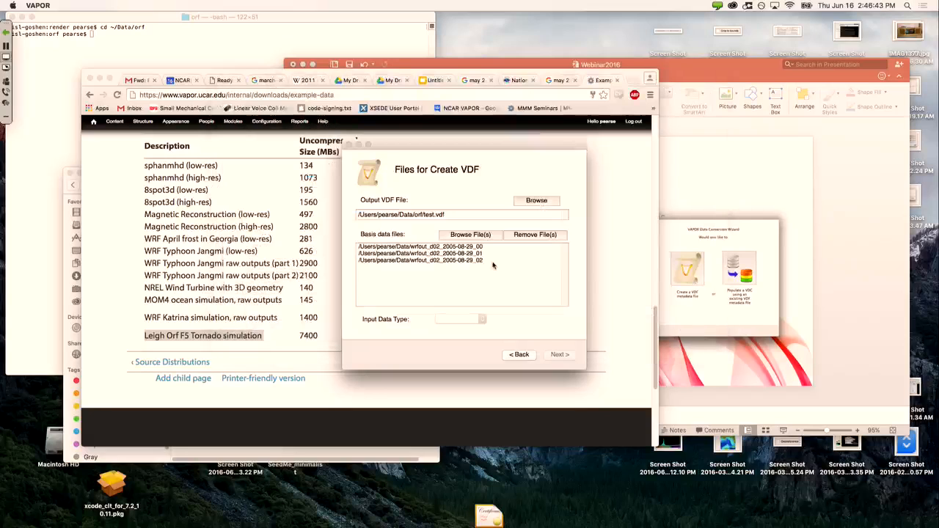
Step: Set the input type to WRF, keep all variables, start populating, and return to VAPOR
left_click(482, 319)
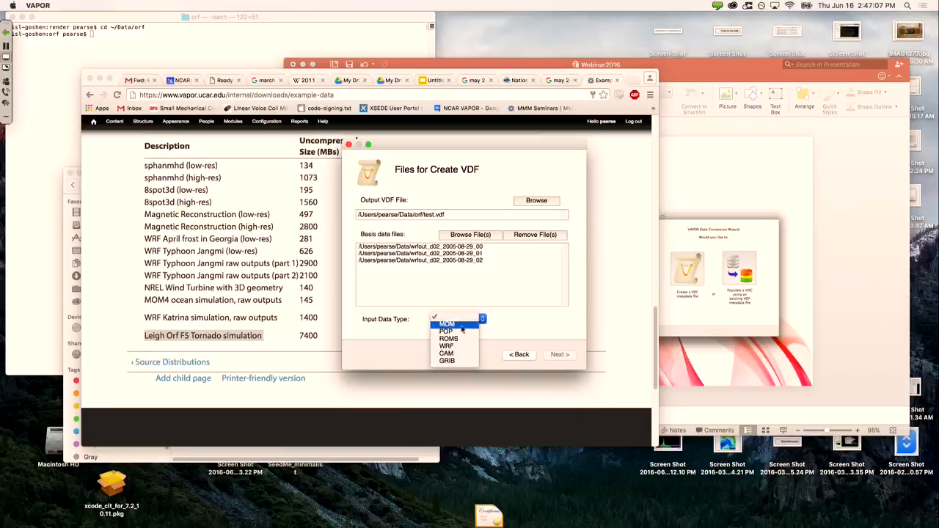
left_click(460, 348)
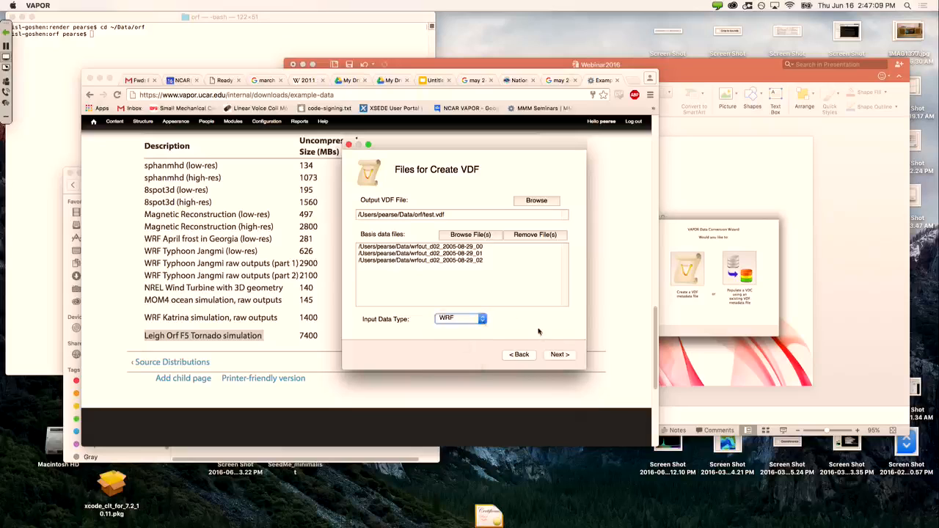
left_click(556, 355)
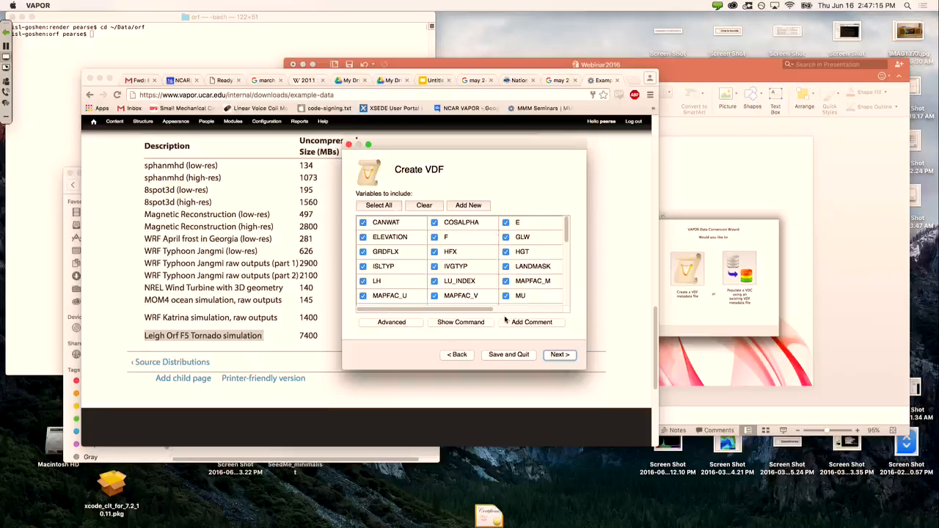
left_click(550, 358)
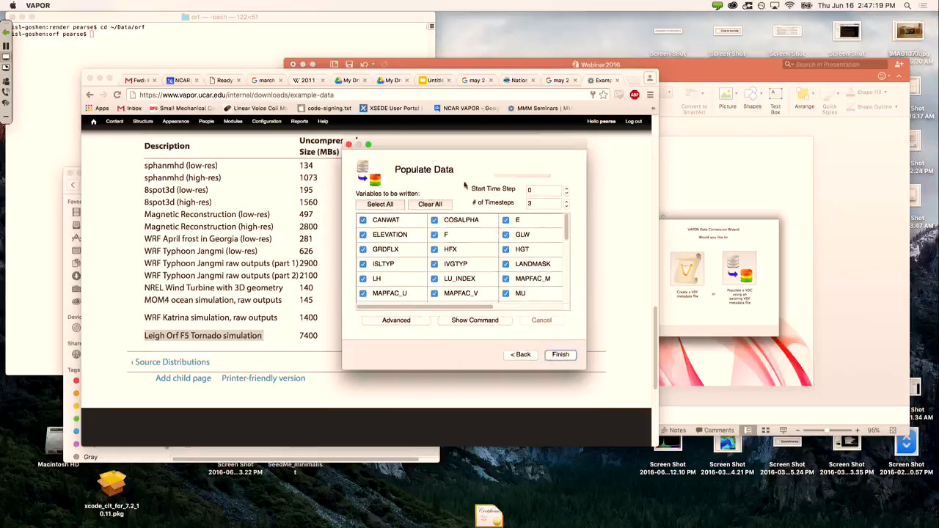
left_click(557, 355)
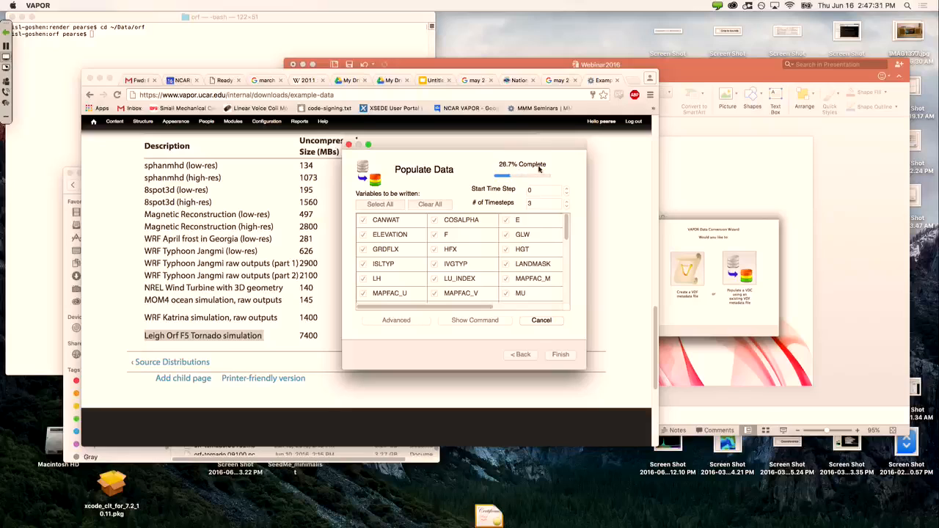
mouse_move(449, 527)
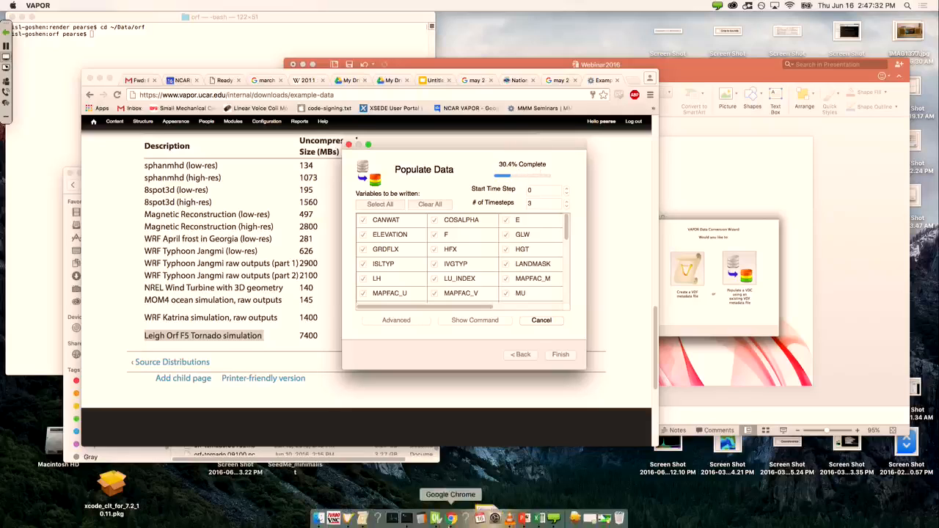
left_click(348, 520)
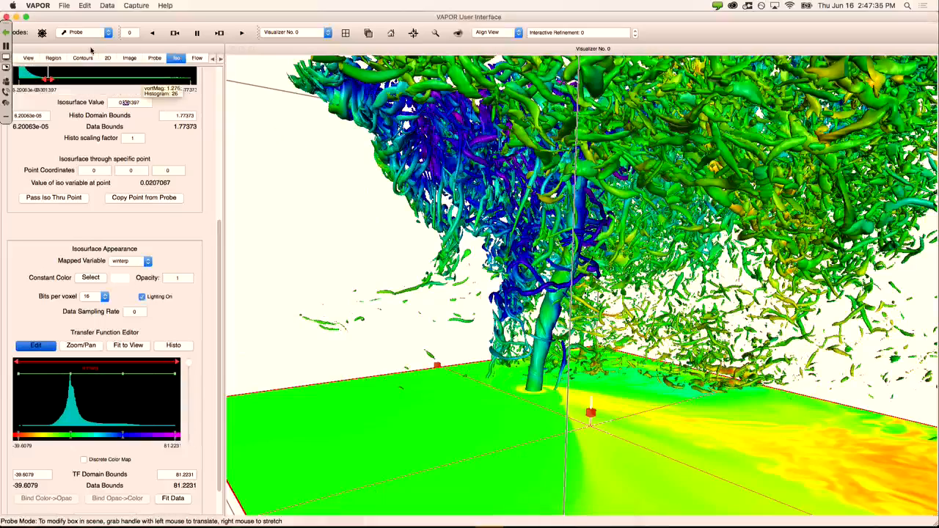
Step: Start a new, empty VAPOR session
left_click(64, 6)
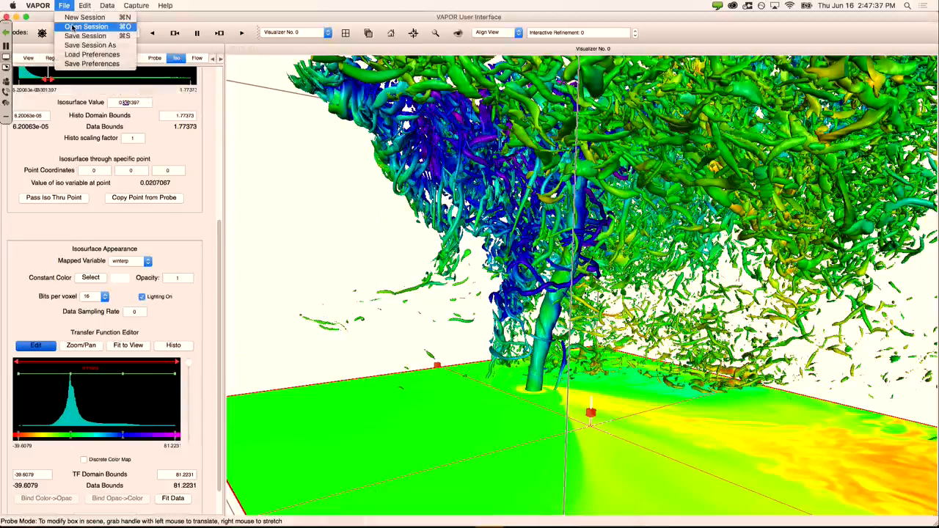
left_click(72, 27)
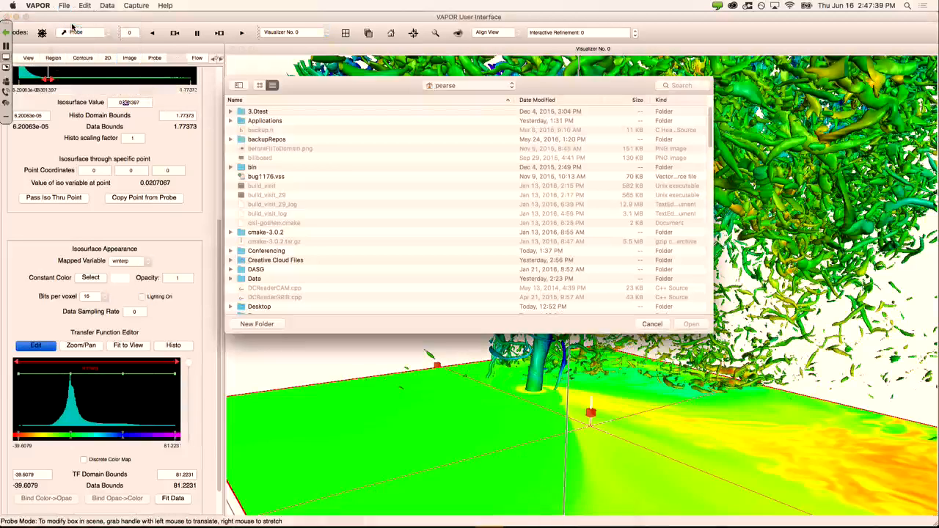
left_click(651, 323)
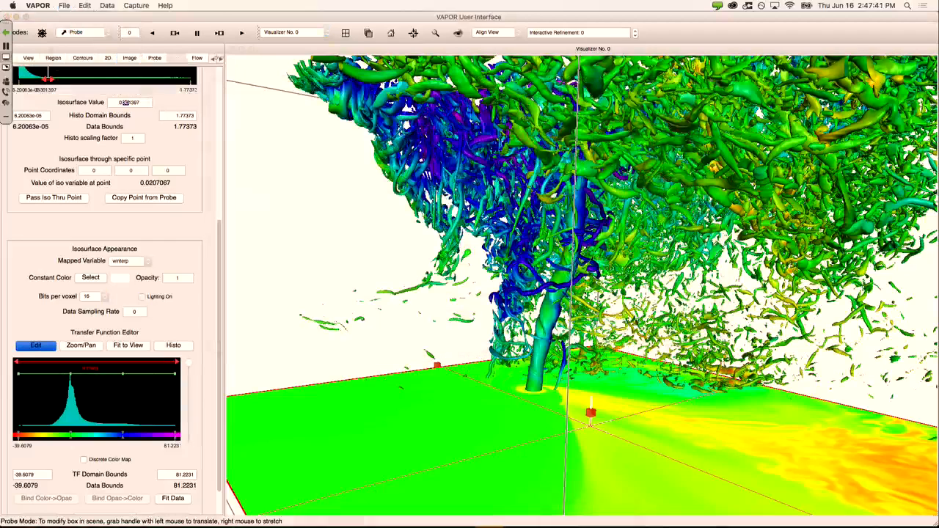
left_click(64, 5)
left_click(72, 17)
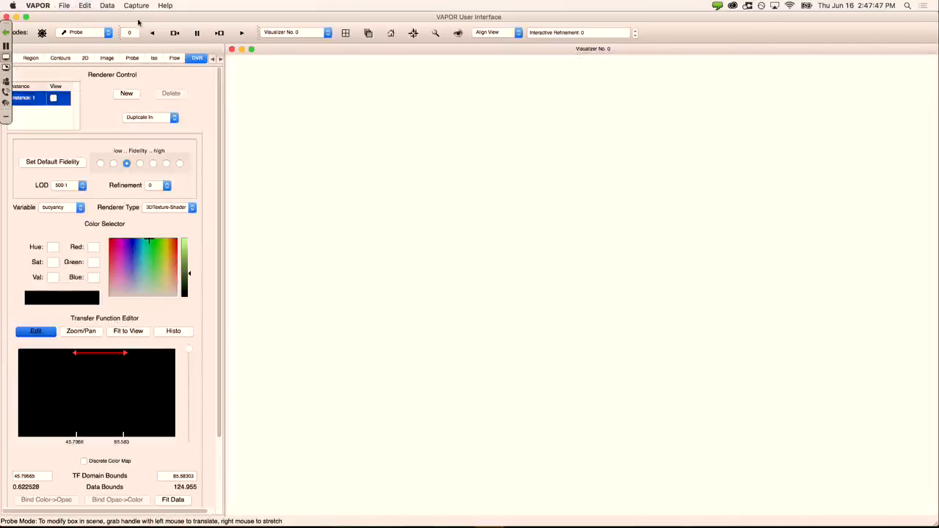
Step: Import the three wrfout_d02_2005-08-29 files from the Data folder as WRF-ARW data
left_click(108, 6)
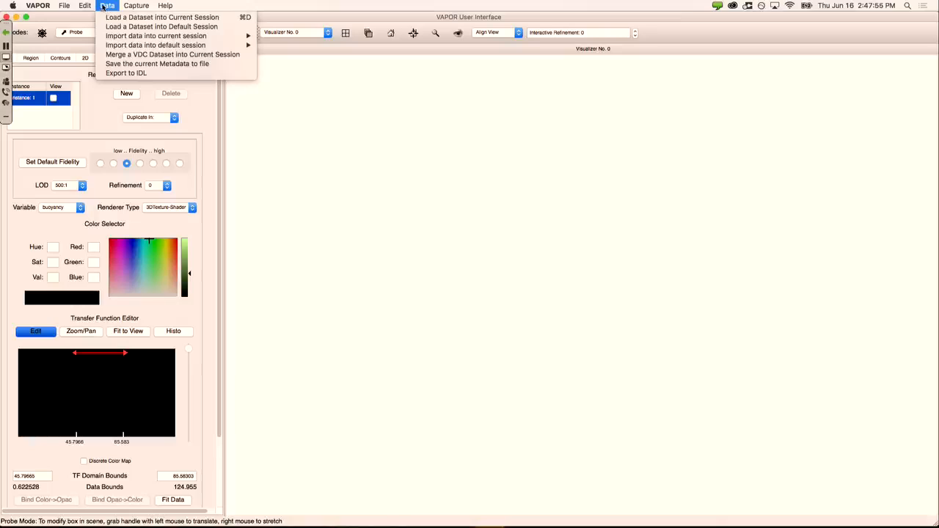
mouse_move(129, 37)
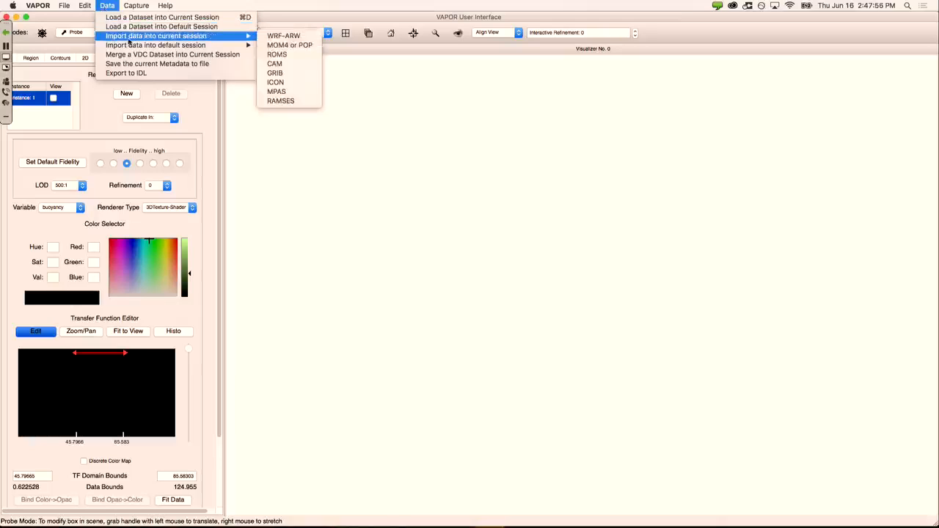
left_click(279, 37)
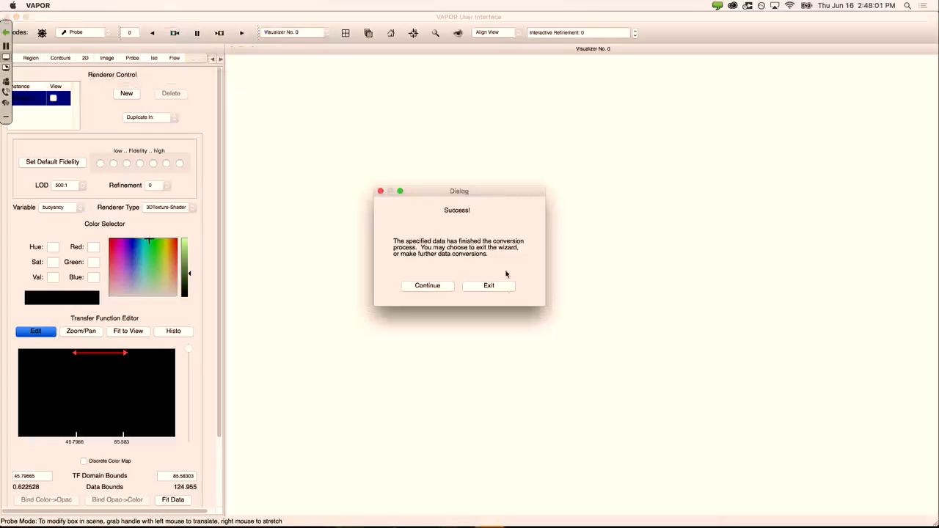
left_click(490, 286)
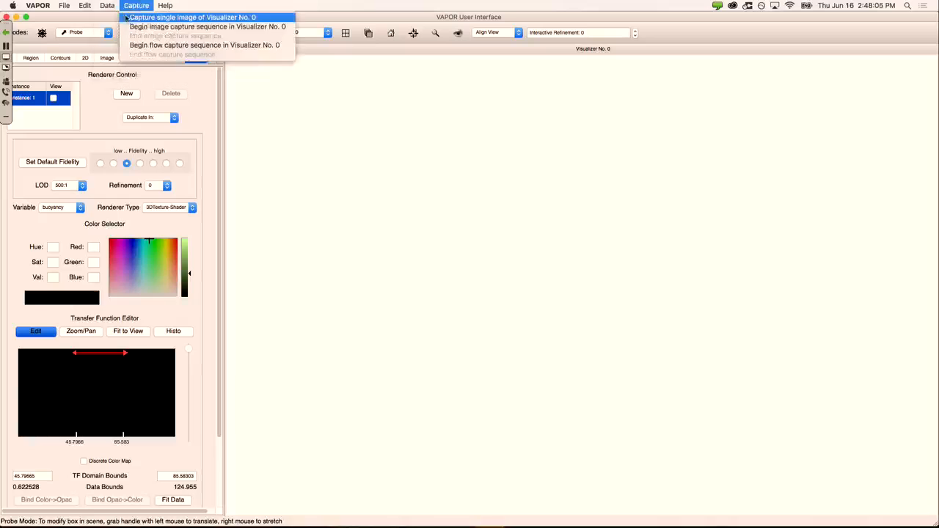
mouse_move(128, 38)
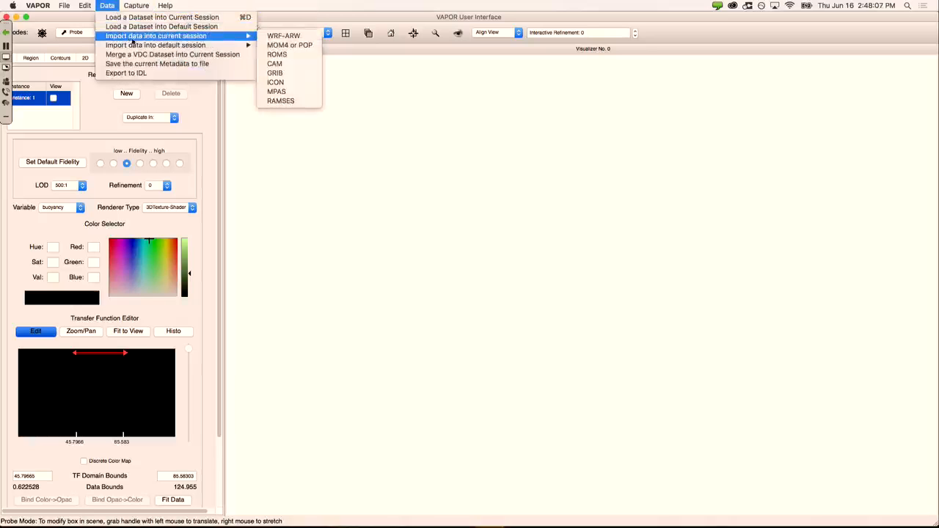
left_click(295, 38)
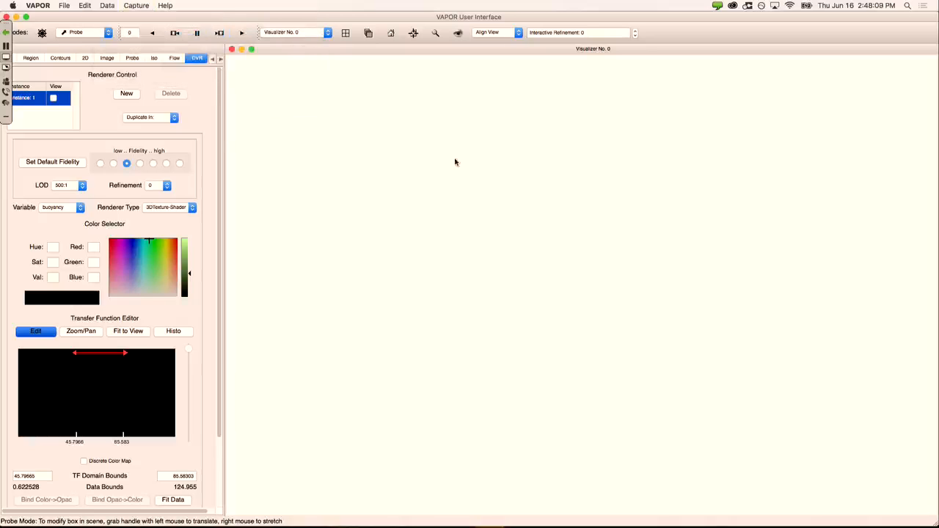
left_click(501, 86)
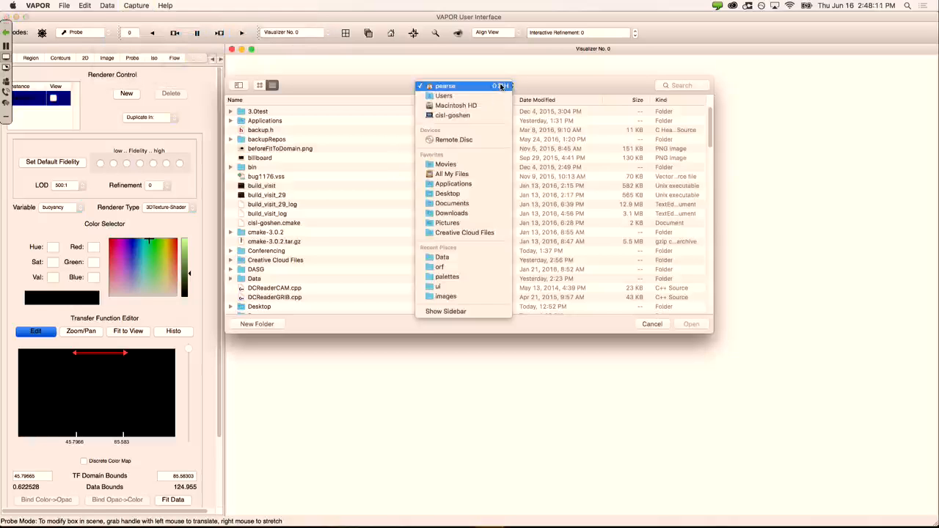
left_click(470, 258)
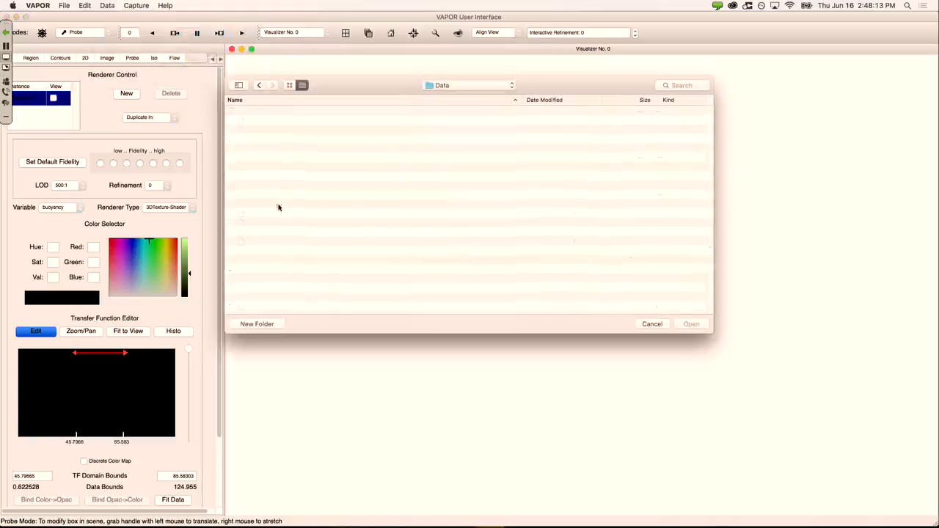
scroll(309, 209, "down", 10)
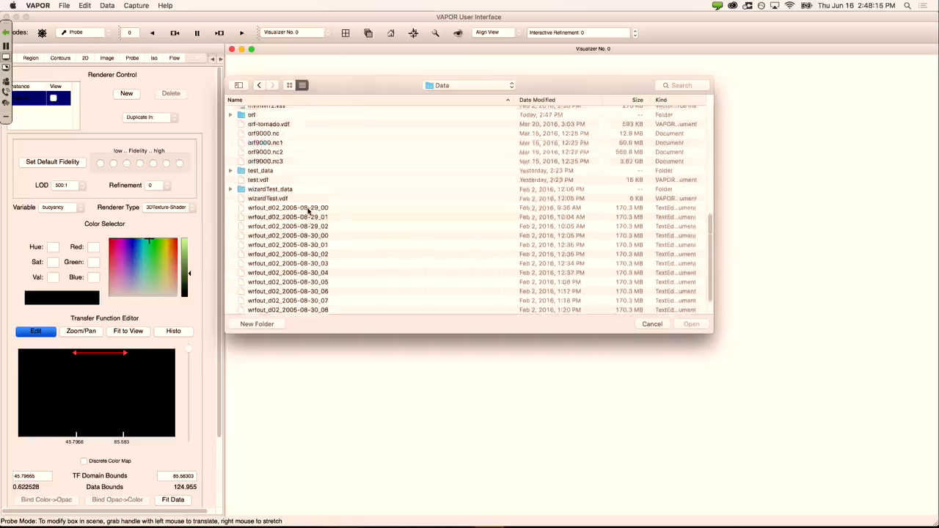
scroll(308, 210, "down", 1)
left_click_drag(307, 200, 314, 218)
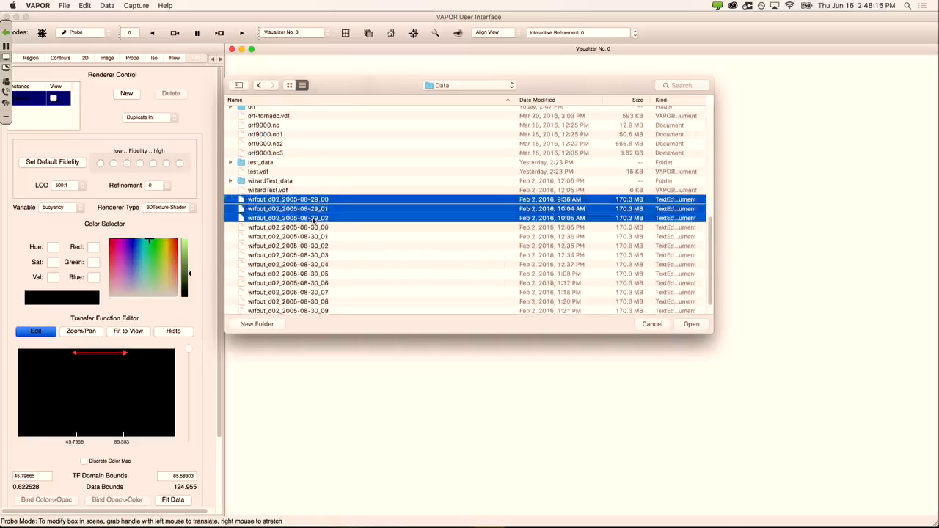
left_click(691, 325)
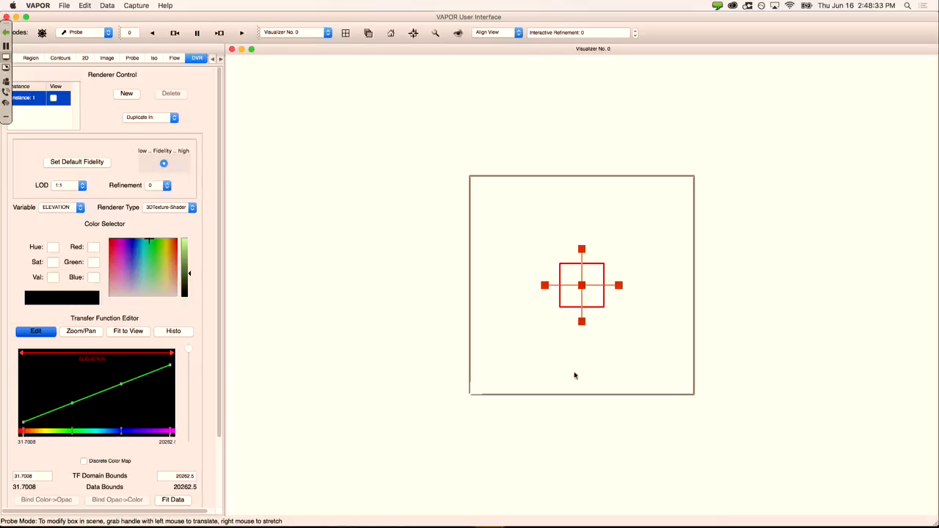
Step: Orbit the loaded WRF domain from top-down into a tilted perspective view
left_click_drag(575, 376, 538, 359)
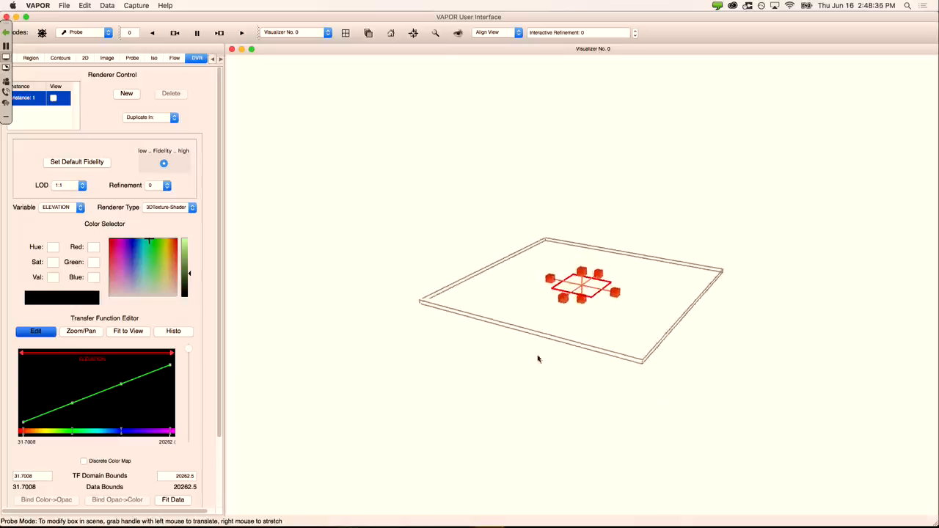
left_click_drag(637, 400, 614, 216)
left_click_drag(504, 302, 518, 336)
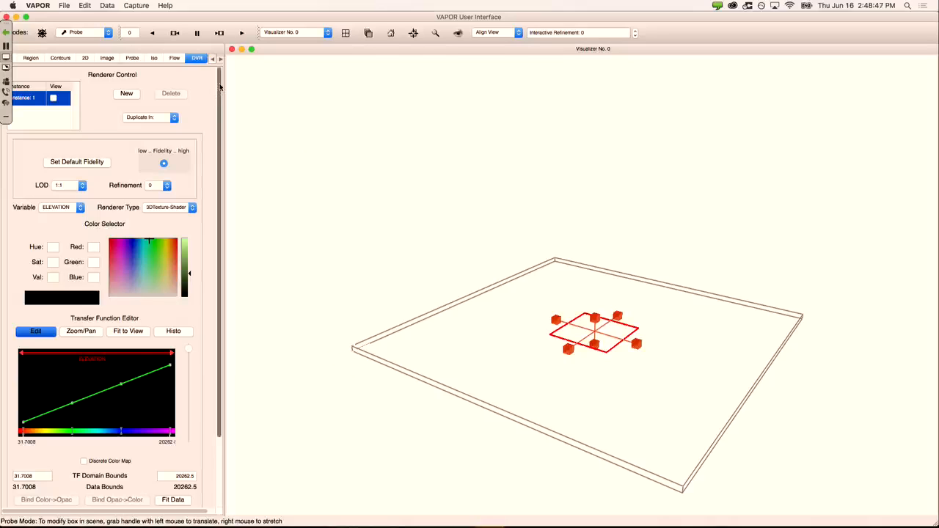
left_click(85, 6)
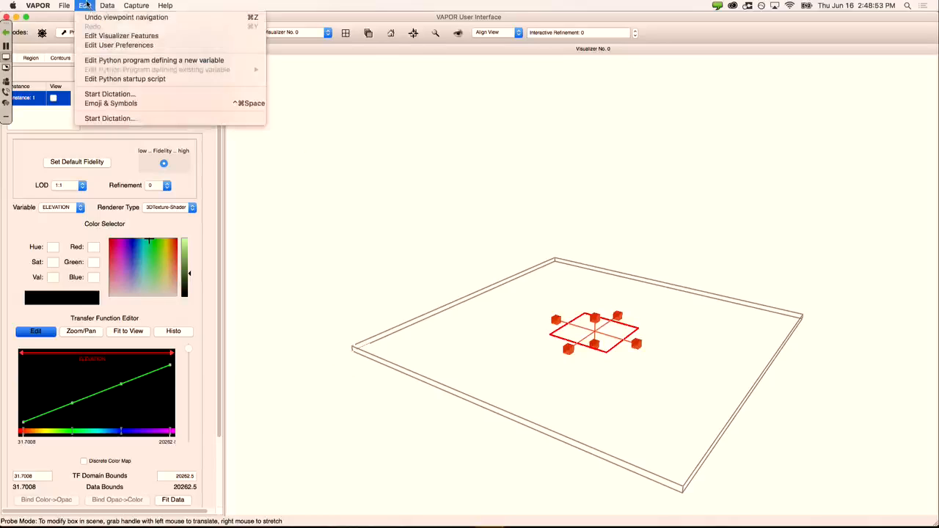
Step: Set Z stretch factor to 60, show X, Y, Z arrows, and add a date/time stamp
left_click(123, 37)
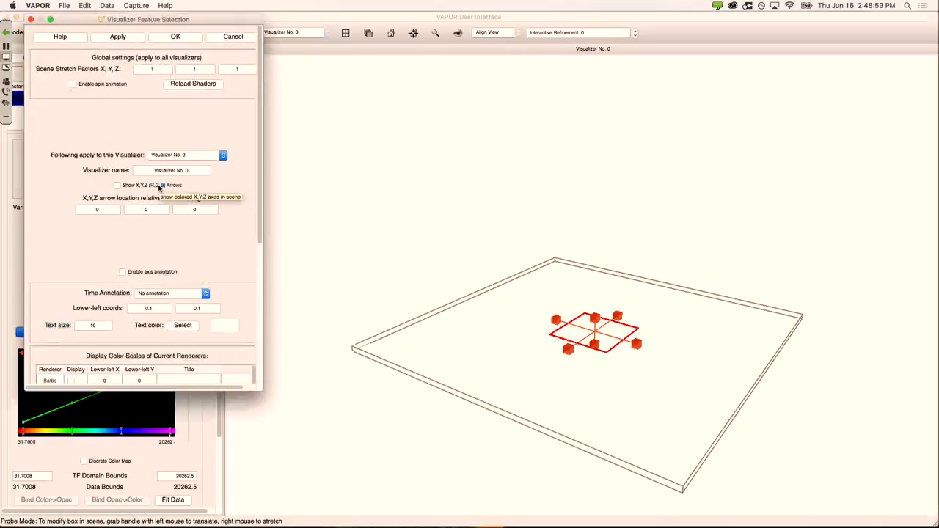
left_click_drag(243, 68, 209, 68)
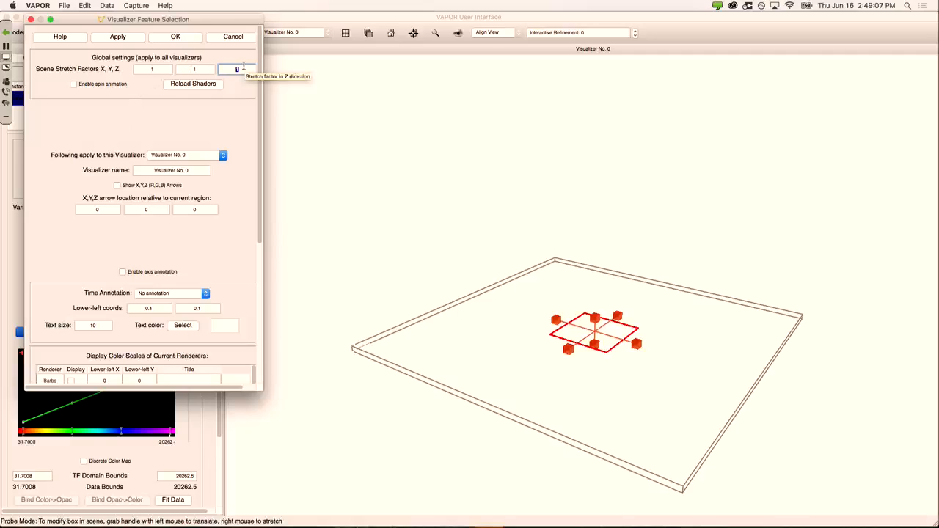
type("0")
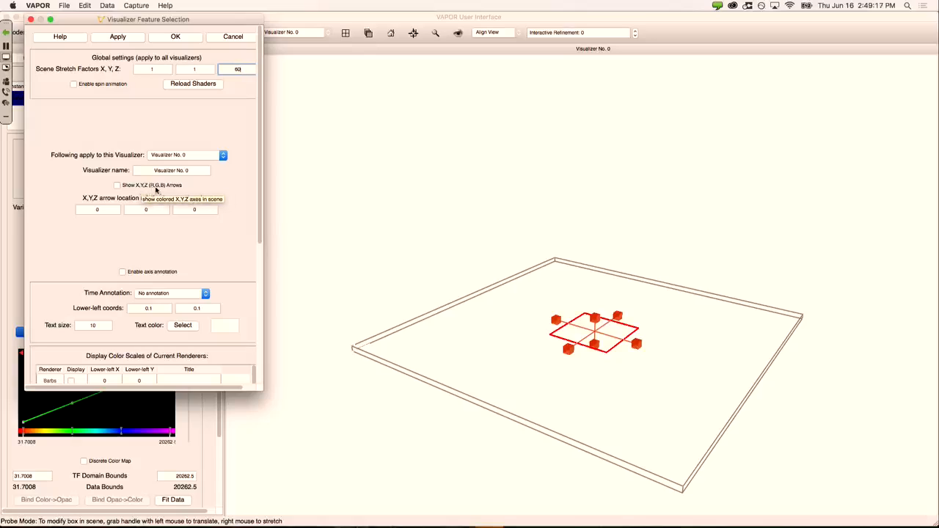
left_click(160, 188)
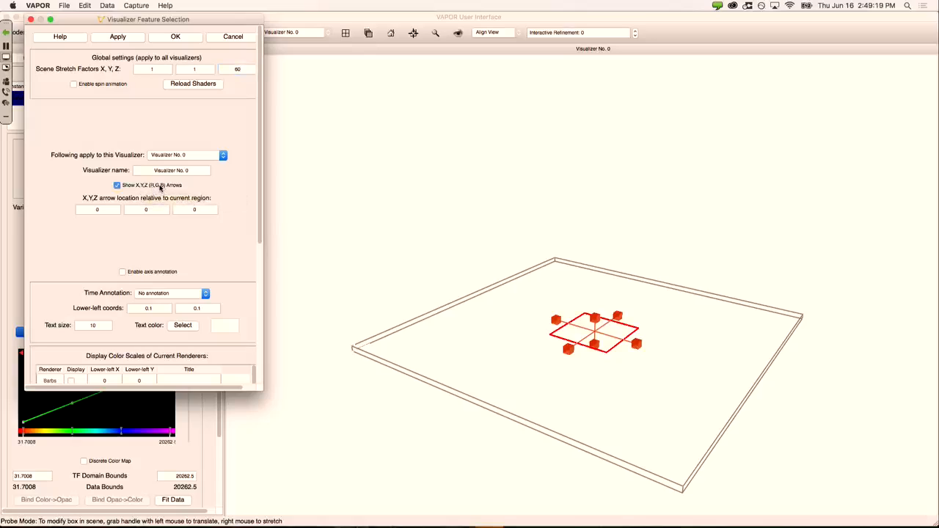
left_click(181, 294)
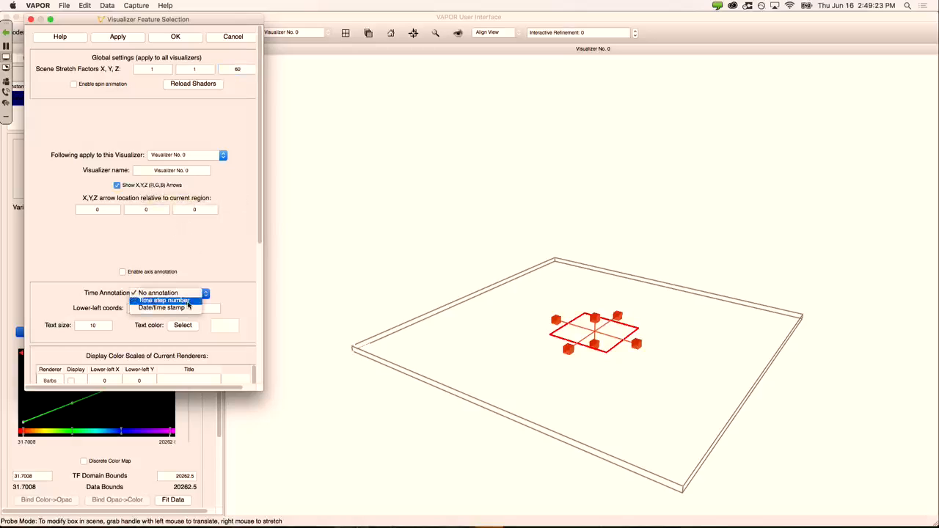
left_click(188, 307)
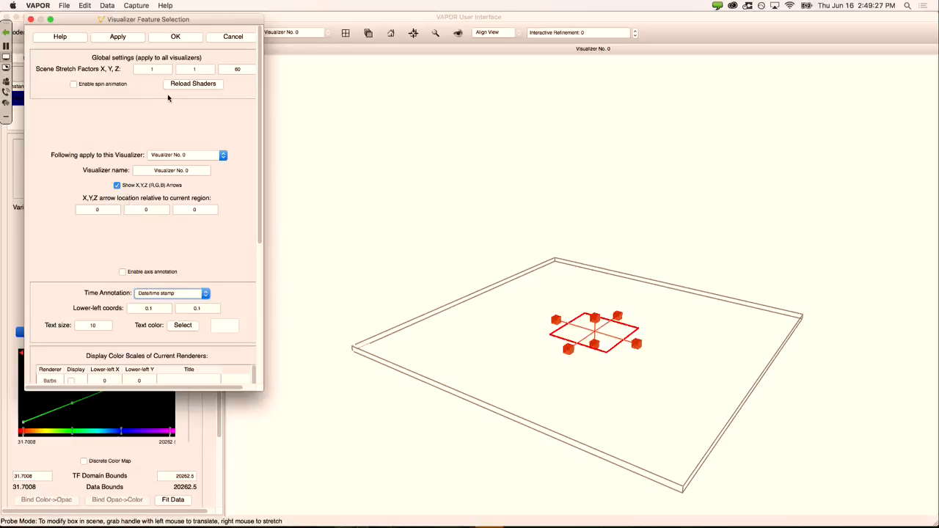
left_click(176, 37)
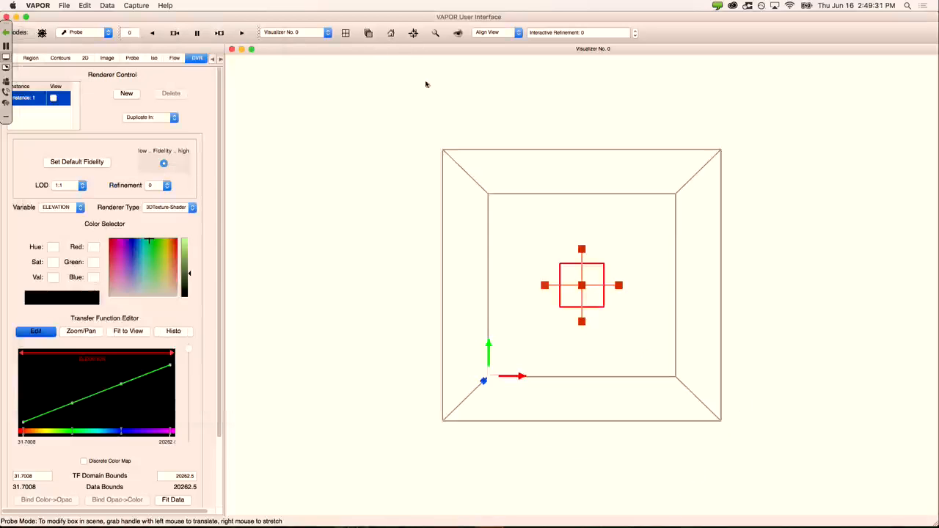
Step: Orbit the 60× stretched box to a three-quarter view with axis arrows at its lower corner
left_click_drag(579, 411, 433, 392)
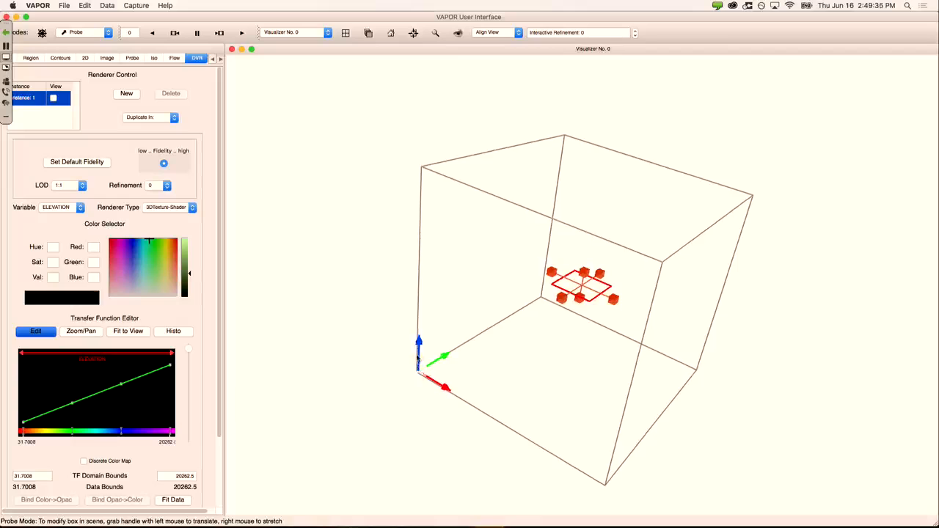
left_click_drag(540, 370, 576, 329)
left_click_drag(370, 365, 494, 359)
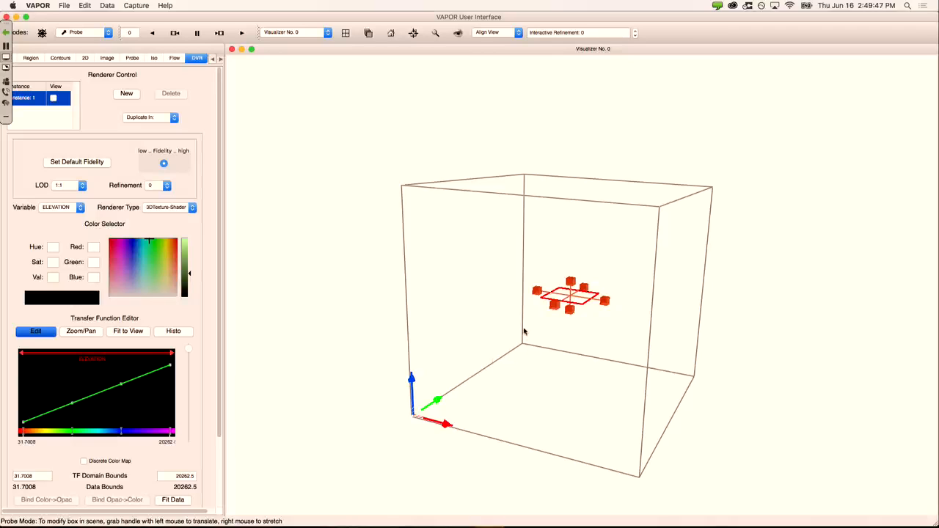
left_click_drag(524, 328, 526, 328)
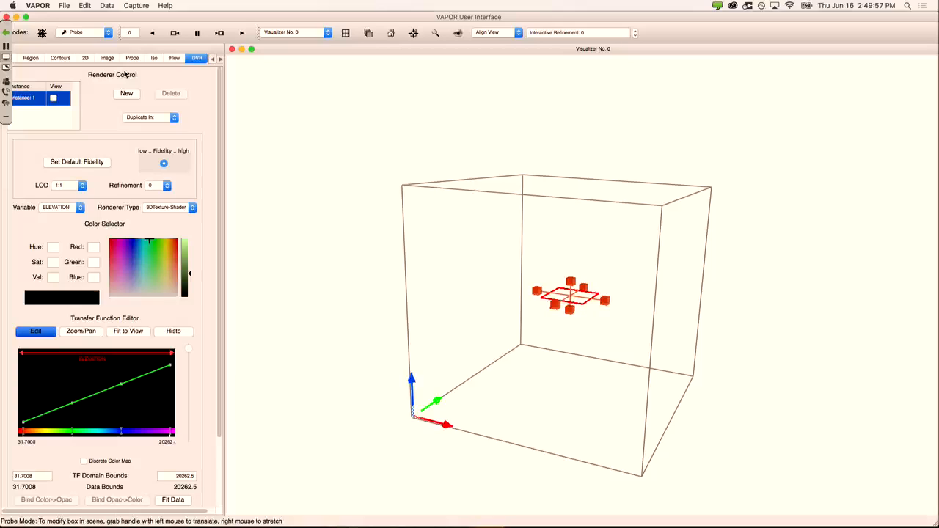
left_click_drag(463, 237, 531, 237)
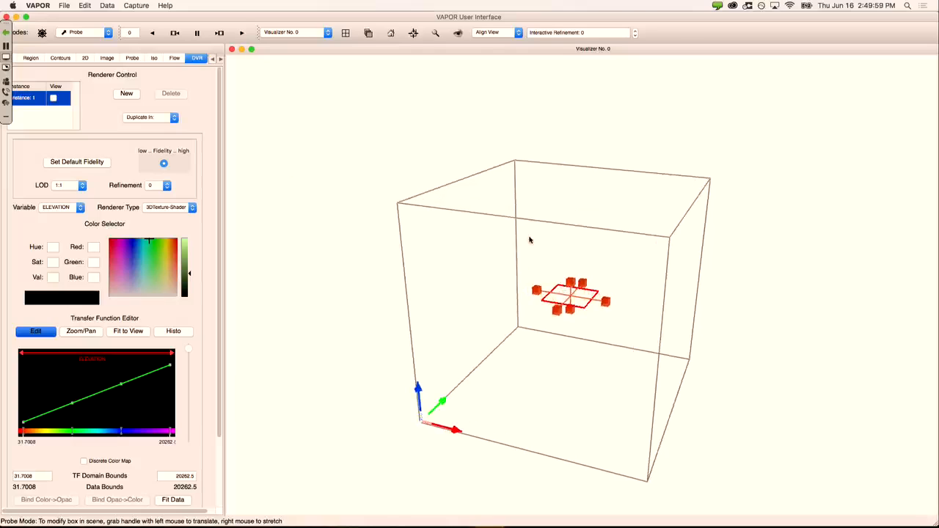
Step: Load the installed BigBlueMarble.tms image and show it in the scene
left_click(107, 58)
left_click(134, 215)
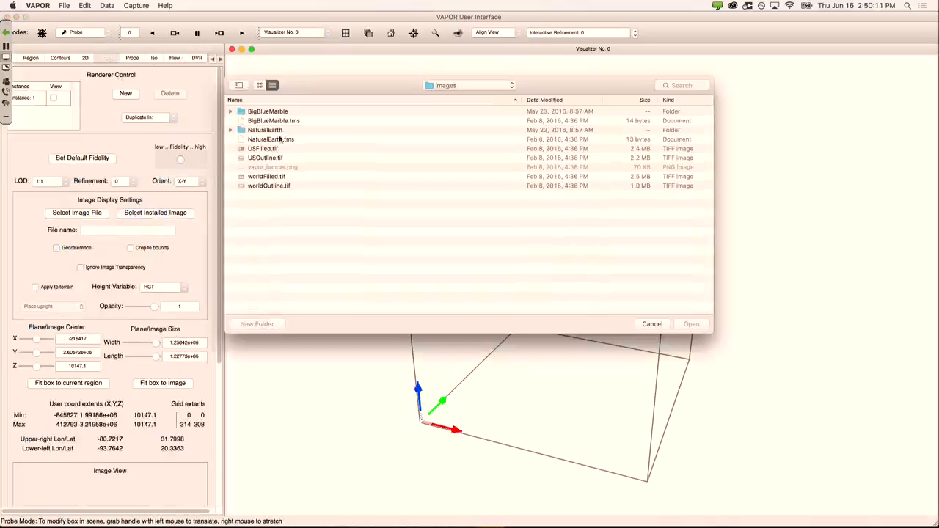
left_click(302, 121)
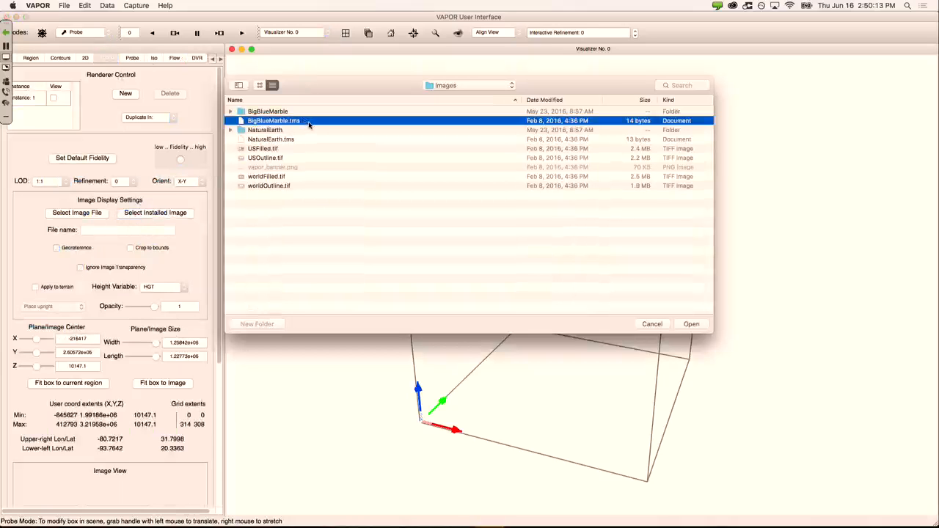
double_click(309, 126)
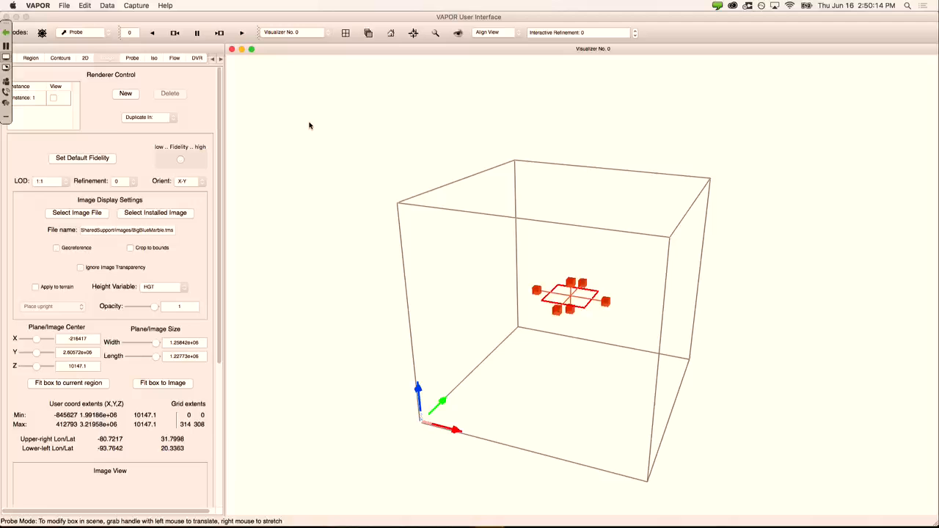
left_click(55, 100)
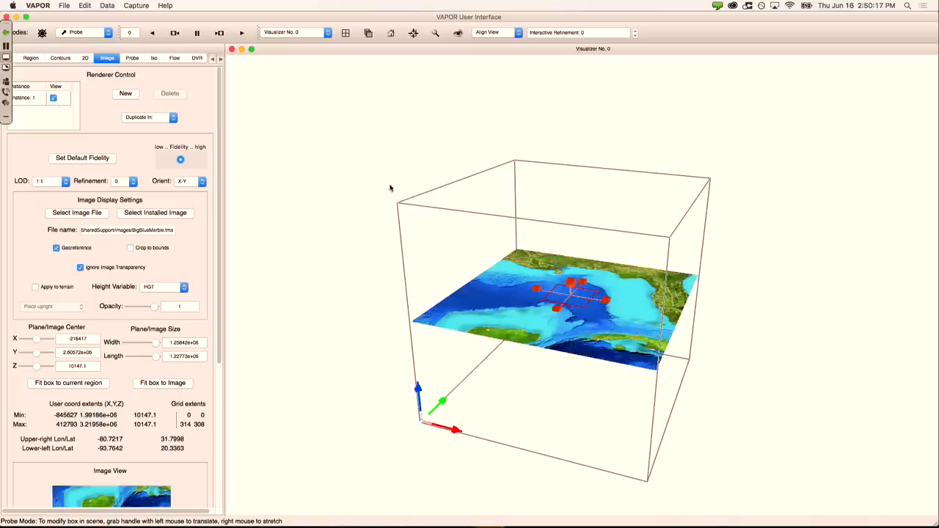
Step: Drape the Blue Marble map over the HGT terrain and view the Gulf coast obliquely
left_click_drag(591, 141, 485, 142)
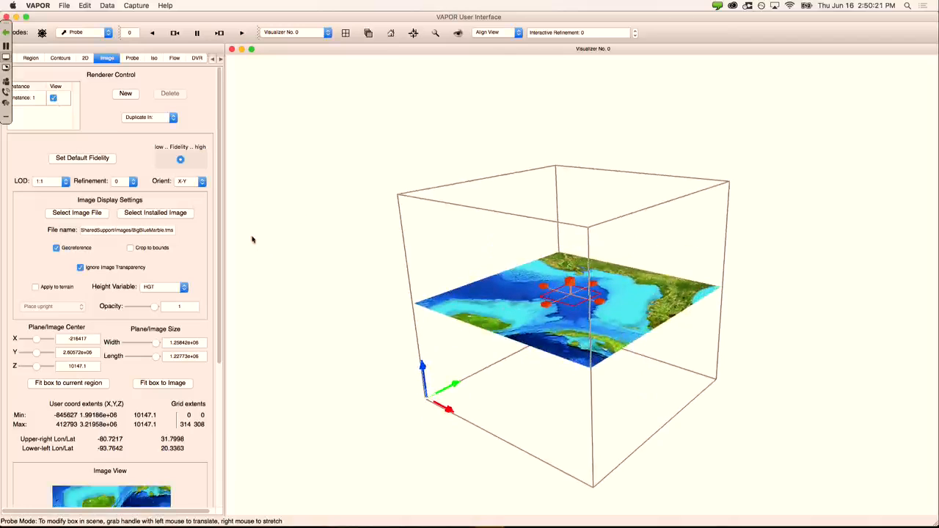
left_click(36, 287)
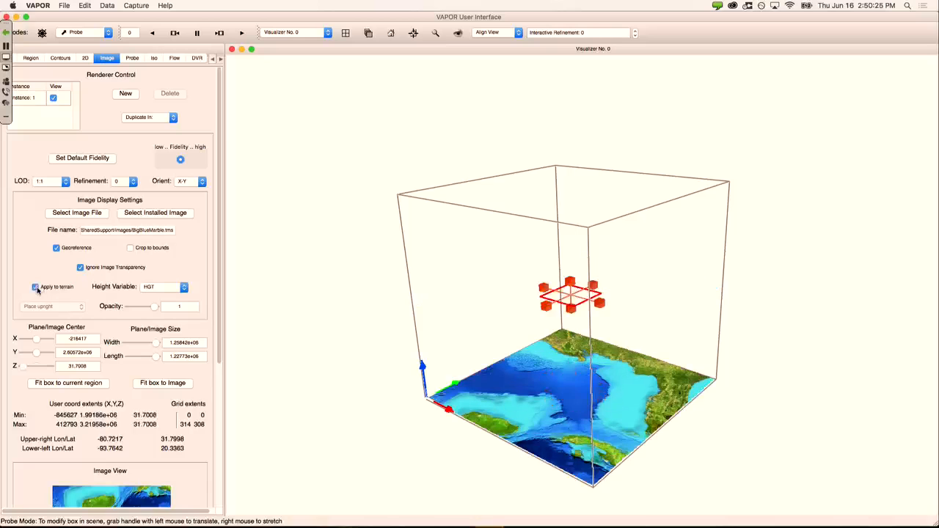
left_click_drag(553, 359, 564, 302)
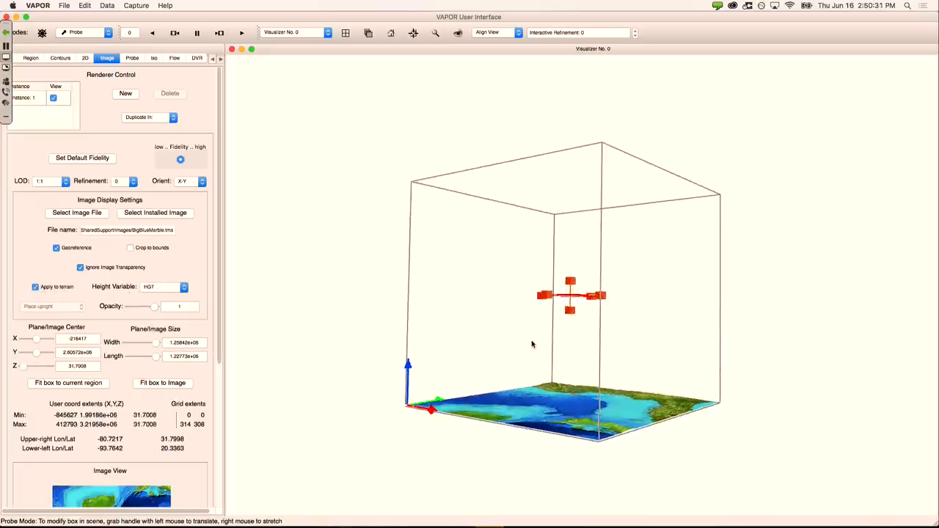
left_click_drag(533, 345, 518, 269)
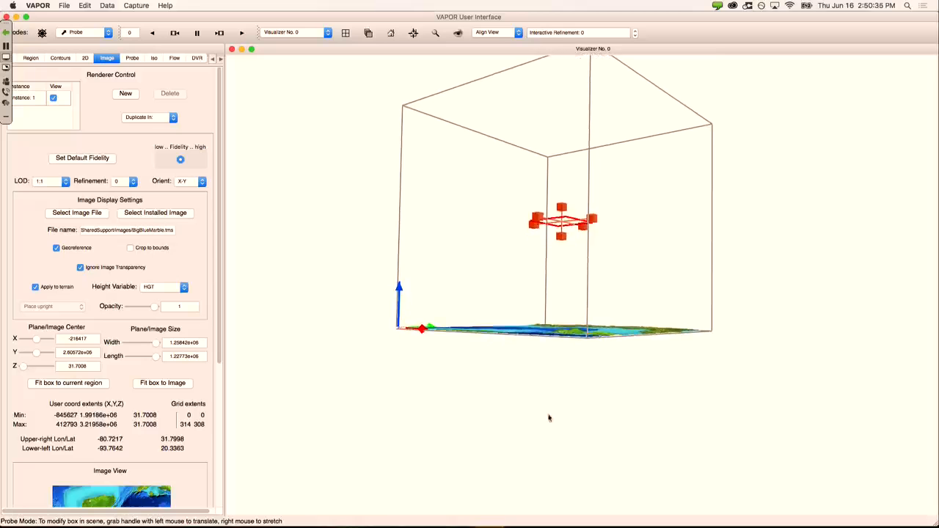
right_click_drag(588, 467, 580, 229)
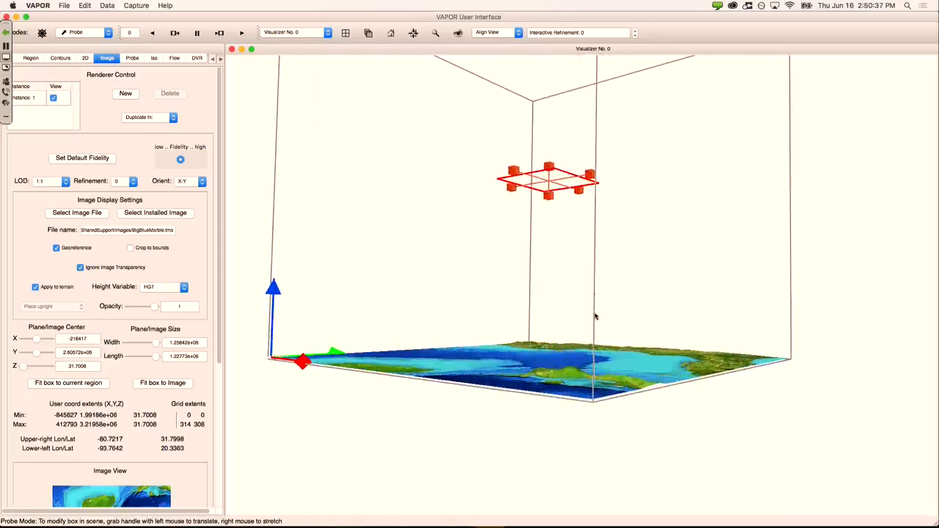
right_click_drag(605, 370, 593, 245)
left_click_drag(546, 377, 546, 360)
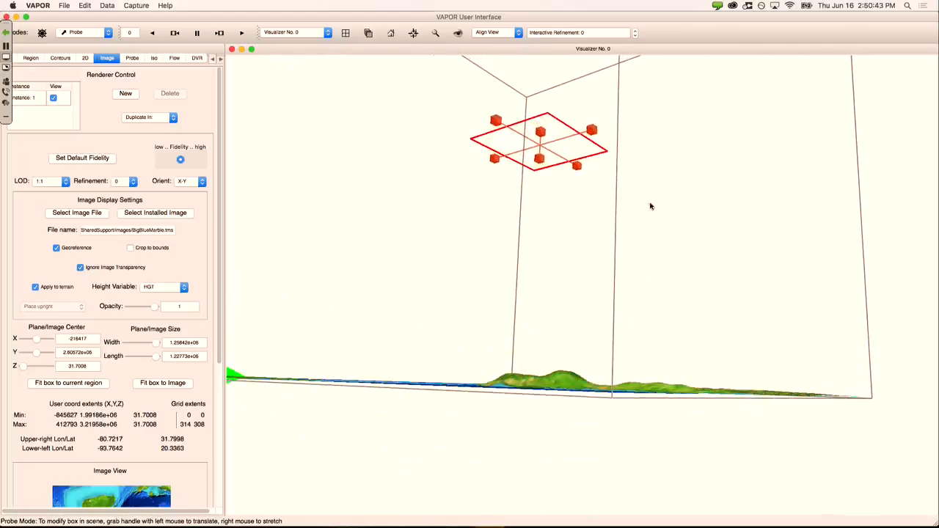
left_click_drag(588, 214, 387, 261)
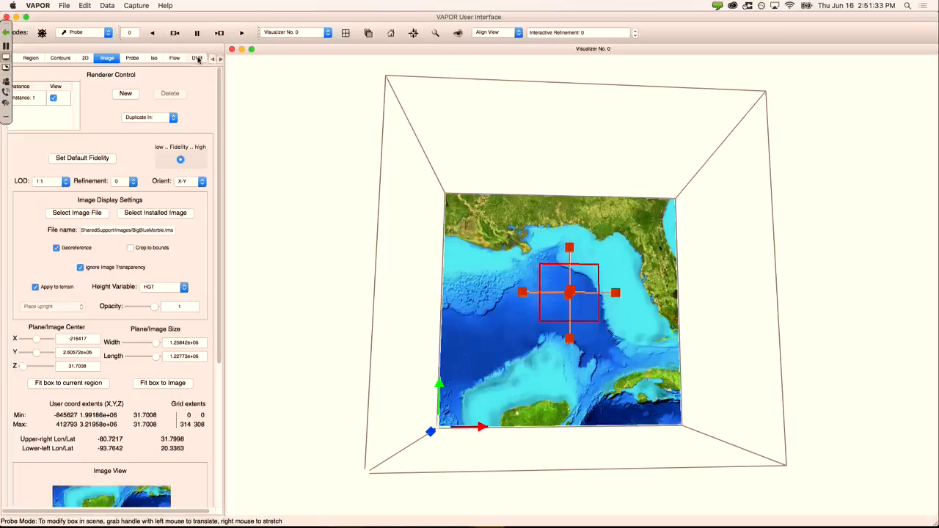
left_click(197, 58)
Step: Show the ELEVATION volume rendering with the installed BlRe.vtf blue-white-red palette
left_click(54, 99)
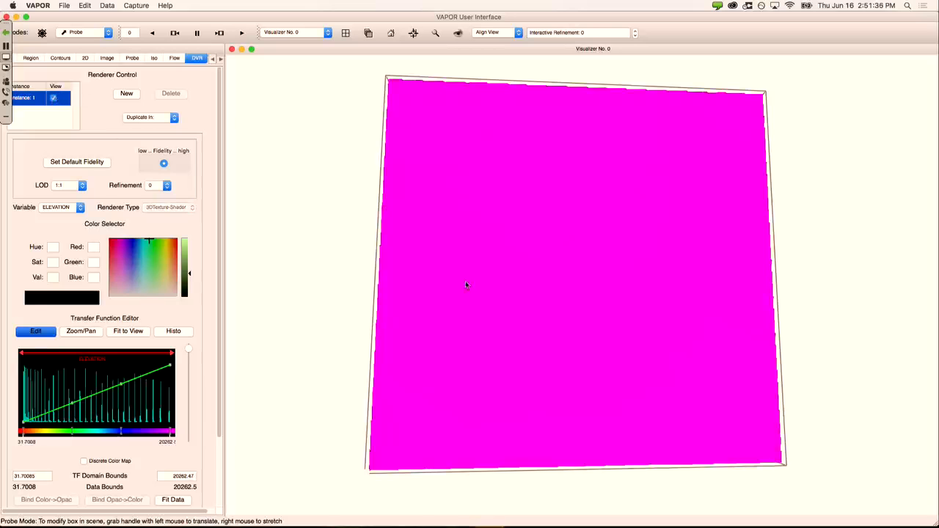
left_click_drag(466, 285, 554, 133)
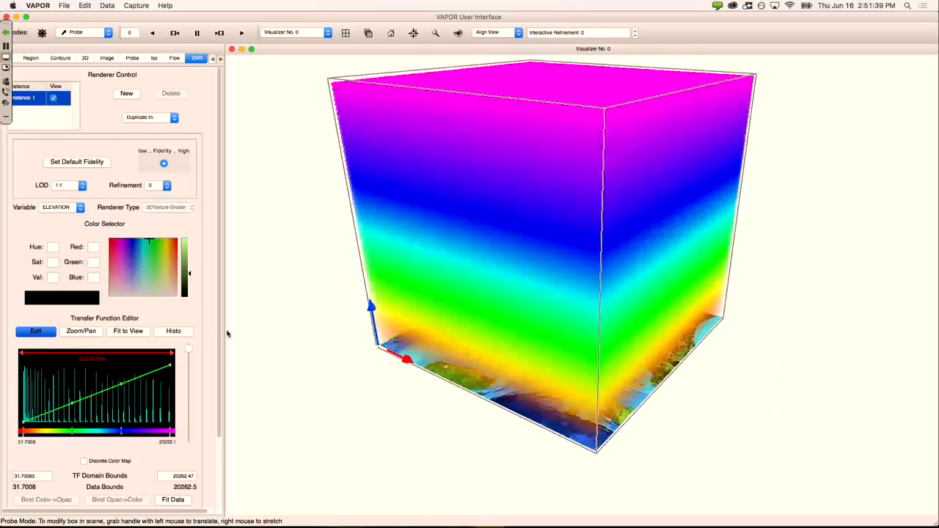
scroll(106, 490, "down", 4)
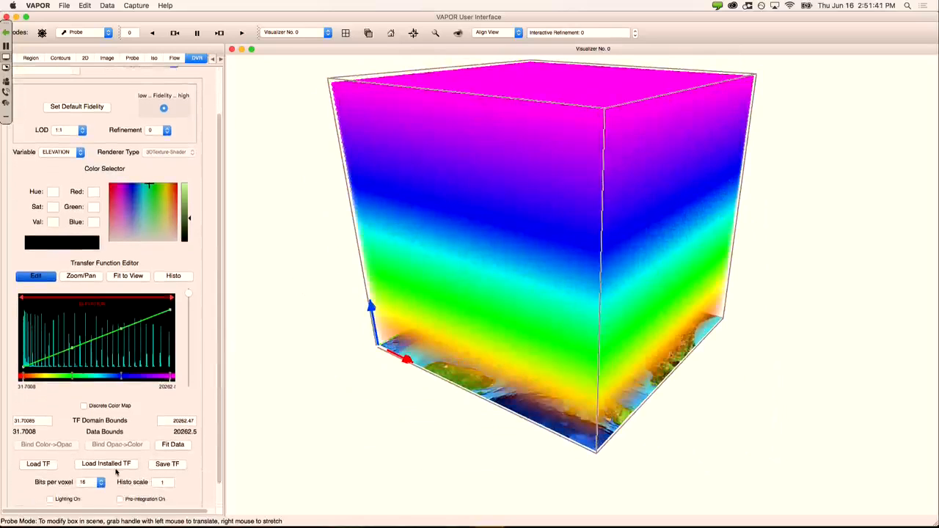
left_click(118, 469)
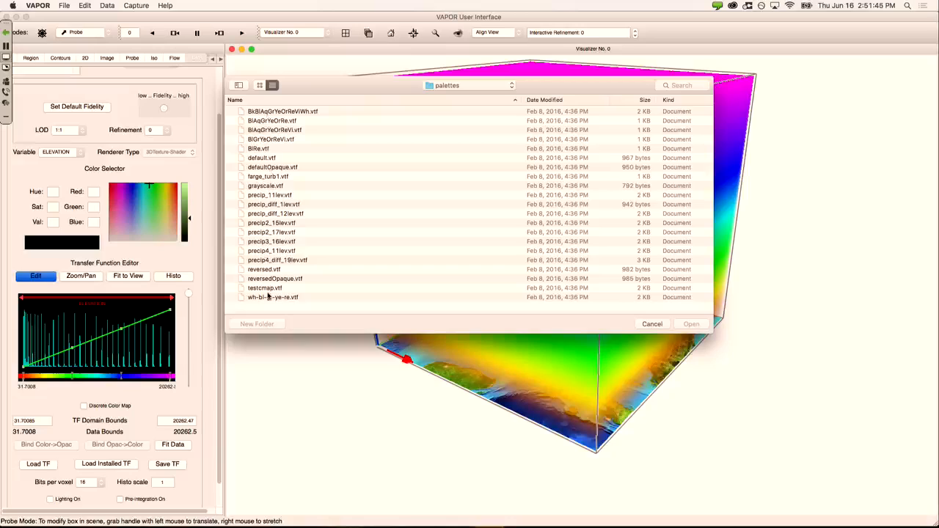
left_click(280, 114)
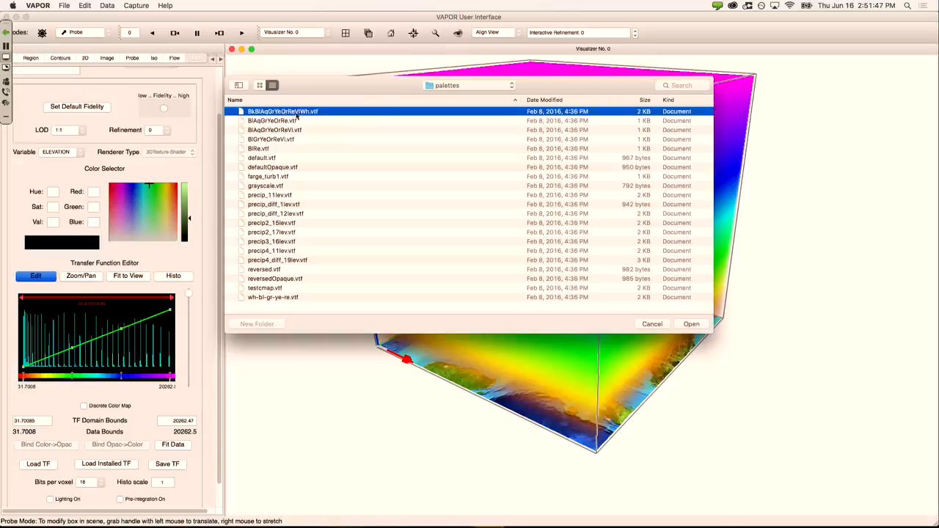
left_click(268, 149)
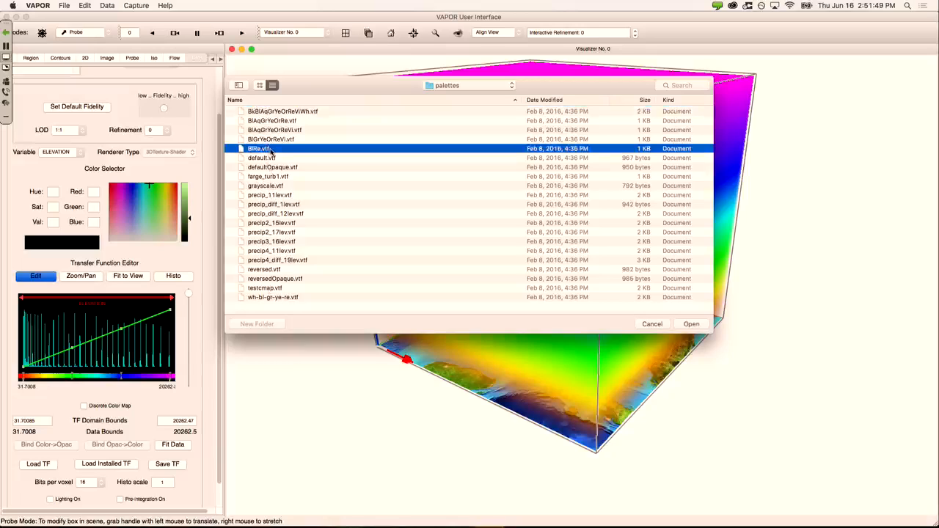
double_click(264, 154)
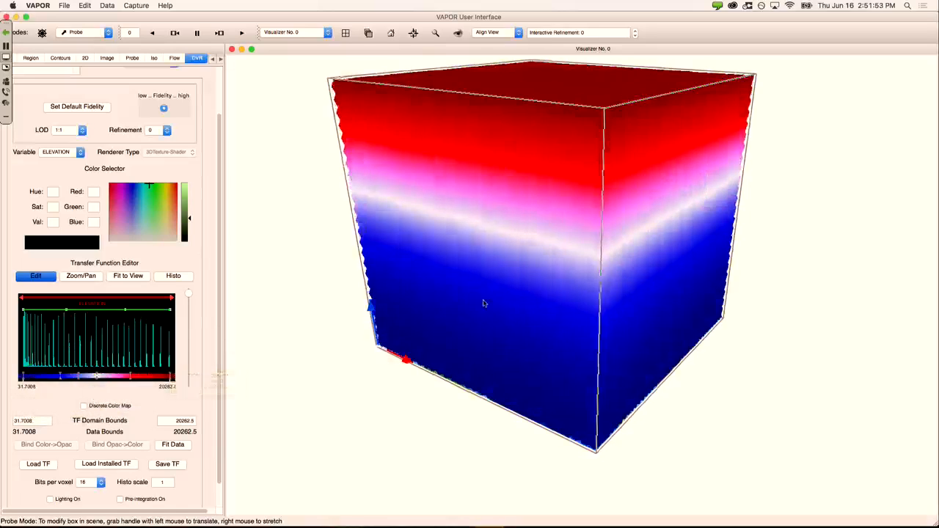
left_click_drag(484, 304, 451, 302)
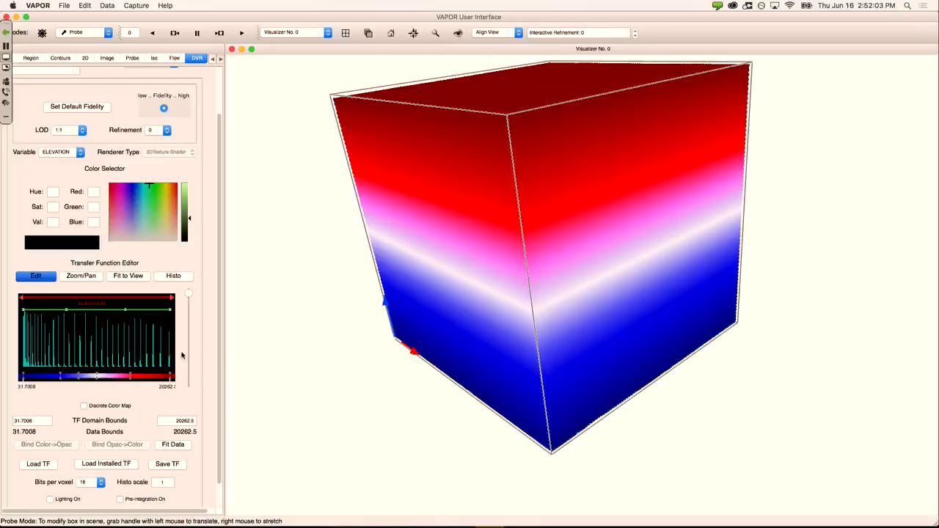
Step: Drag the blue and red control points closer to narrow the white band
left_click(96, 466)
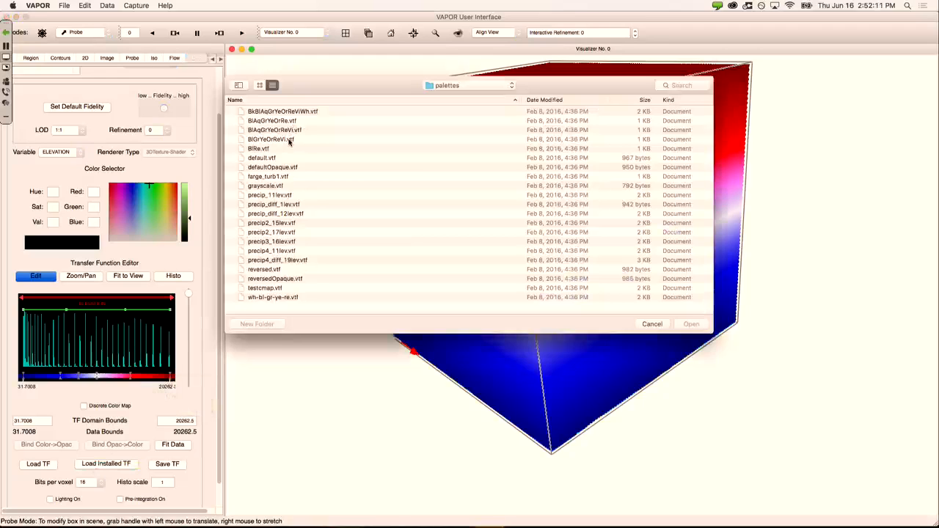
left_click(657, 325)
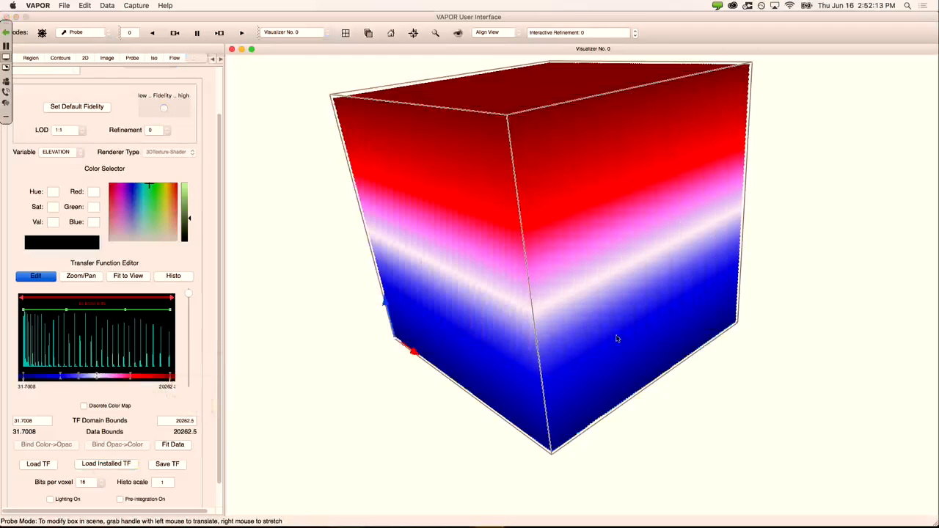
mouse_move(131, 378)
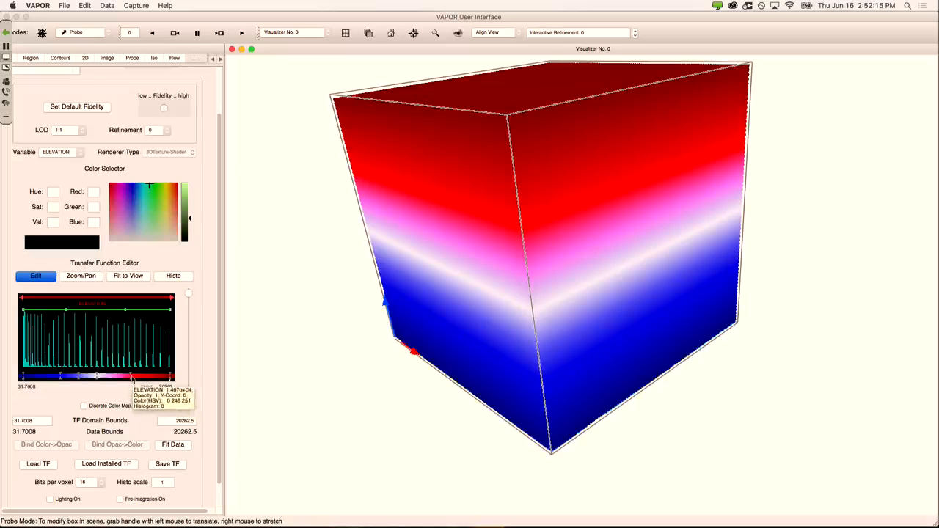
left_click_drag(131, 378, 80, 378)
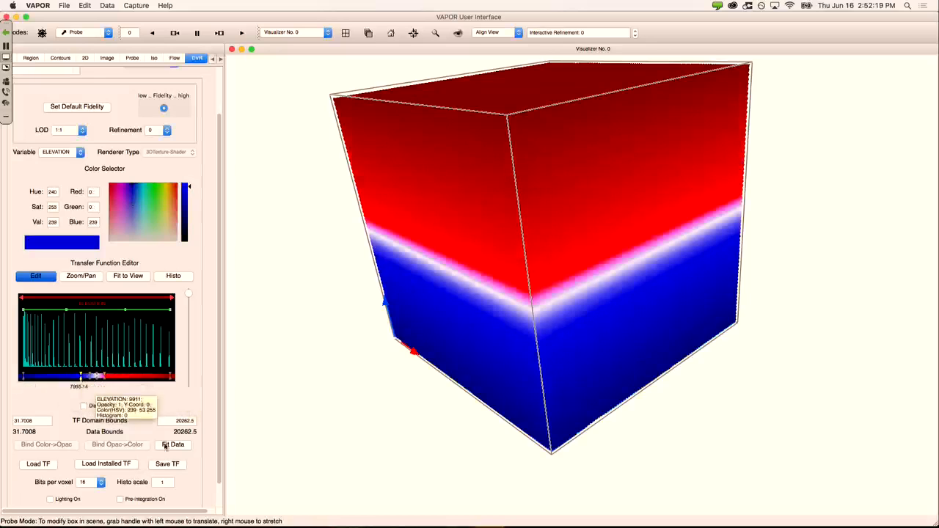
Step: Save the current blue-white-red transfer function in the session under the name myTF
left_click(168, 465)
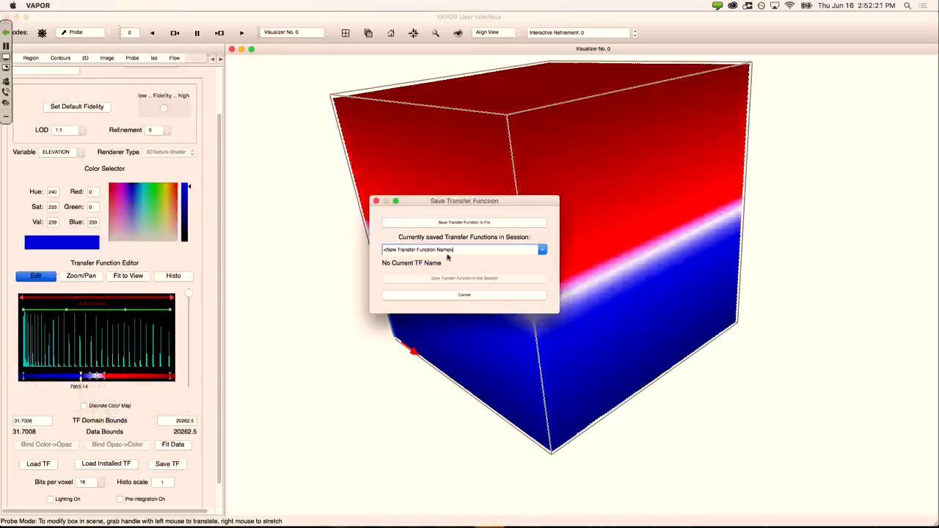
left_click_drag(458, 250, 354, 254)
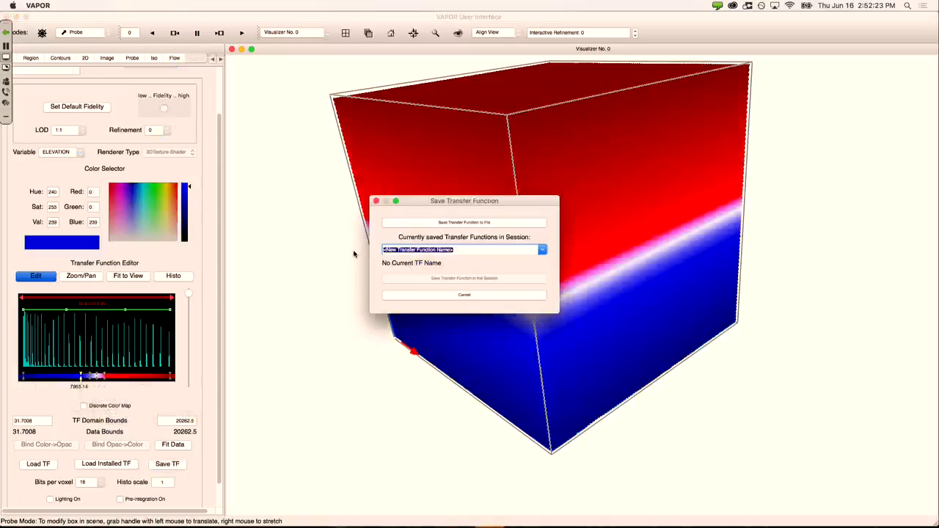
type("myTF")
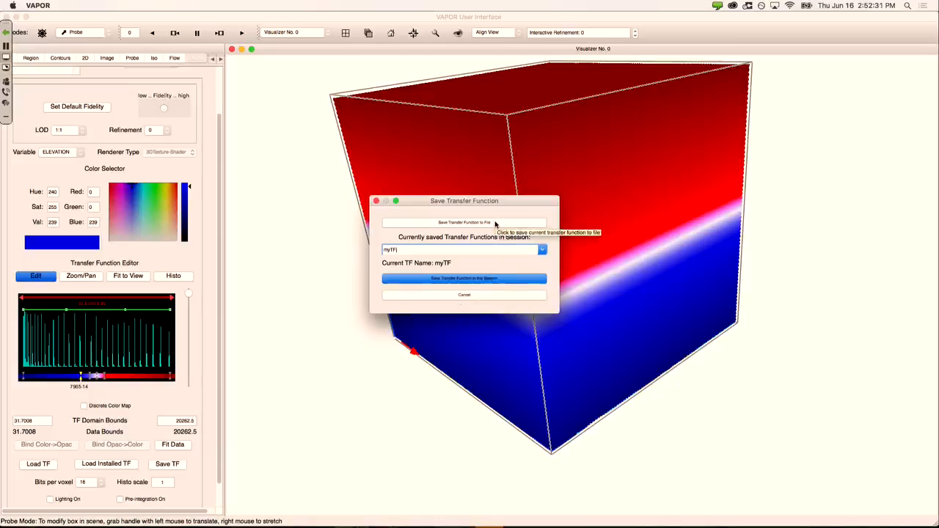
left_click(485, 281)
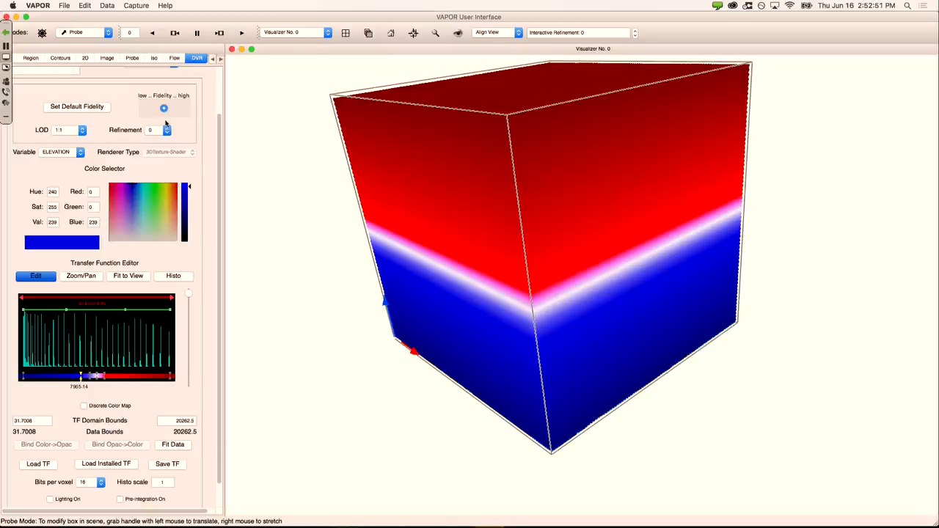
Step: Save the VAPOR session, then move the VAPOR window down and right to uncover windows behind
left_click(63, 5)
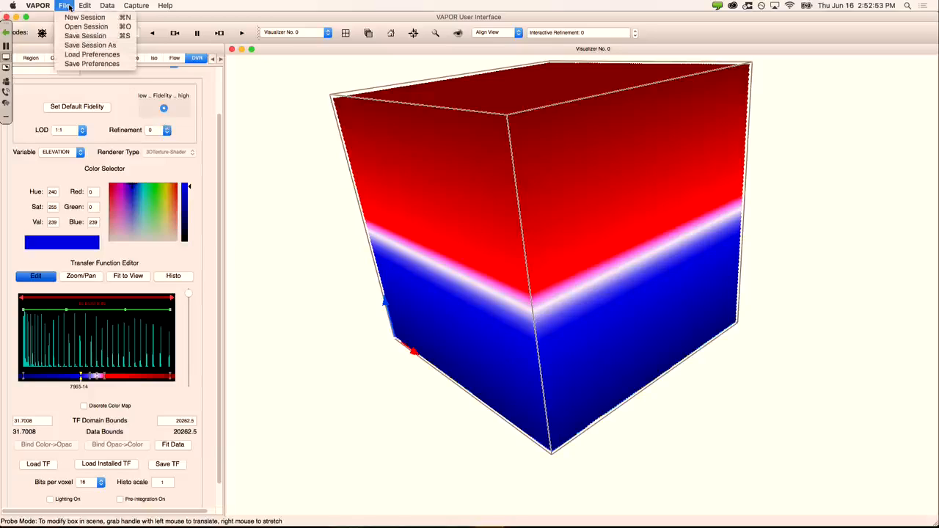
left_click(86, 35)
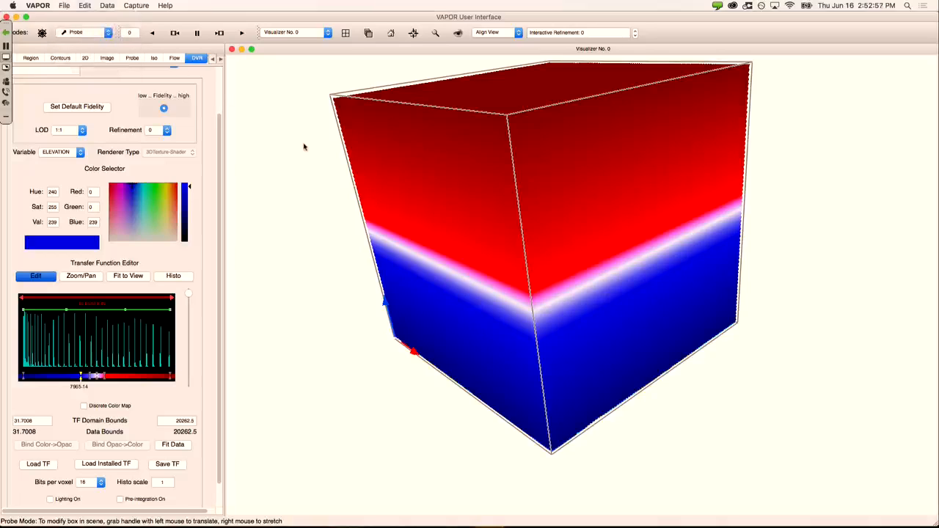
left_click(63, 7)
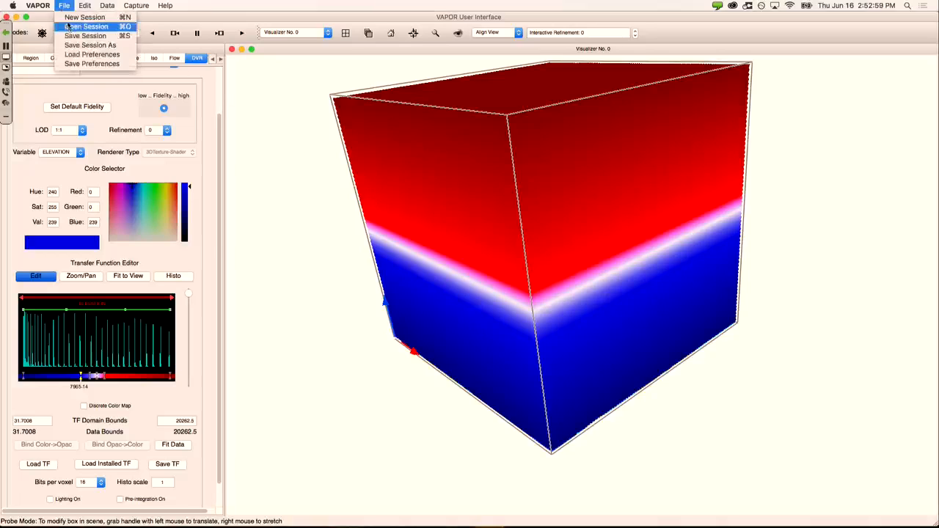
left_click(69, 37)
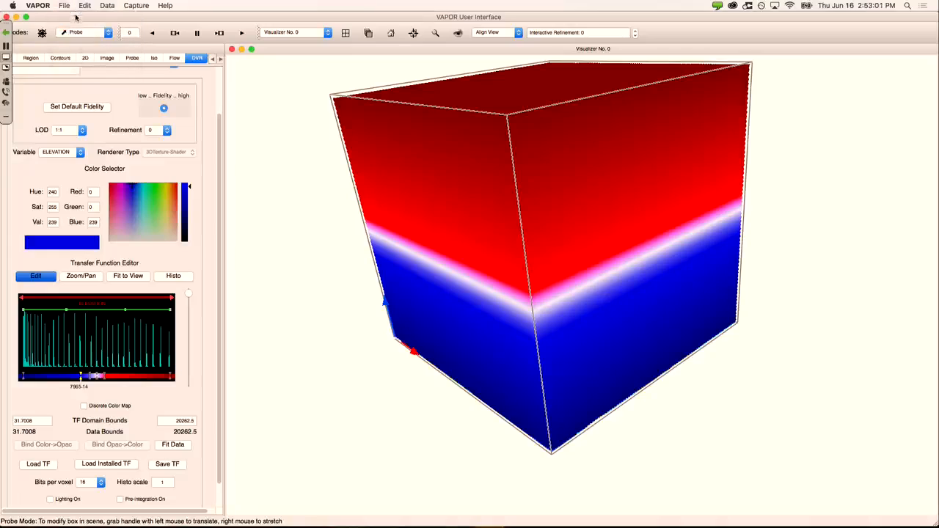
left_click_drag(76, 16, 108, 9)
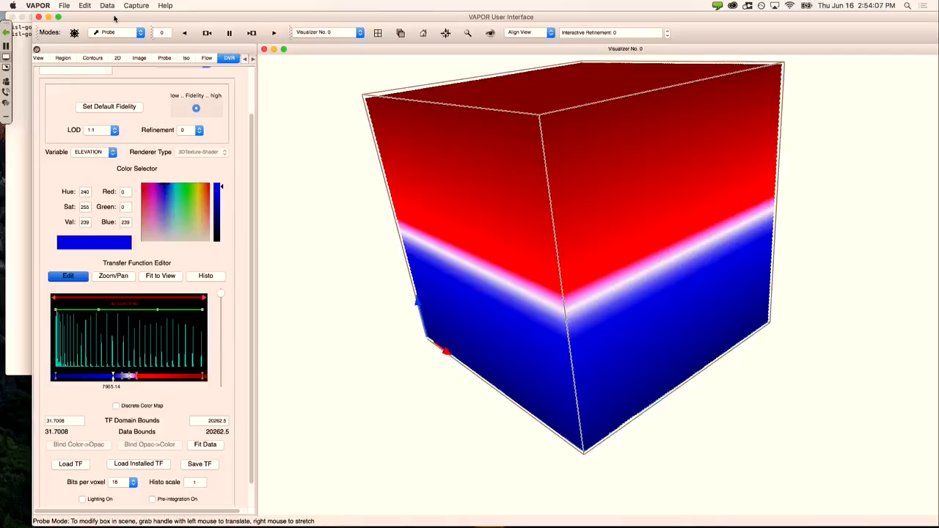
Step: Bring Chrome forward and browse the vapor.ucar.edu home page
mouse_move(414, 522)
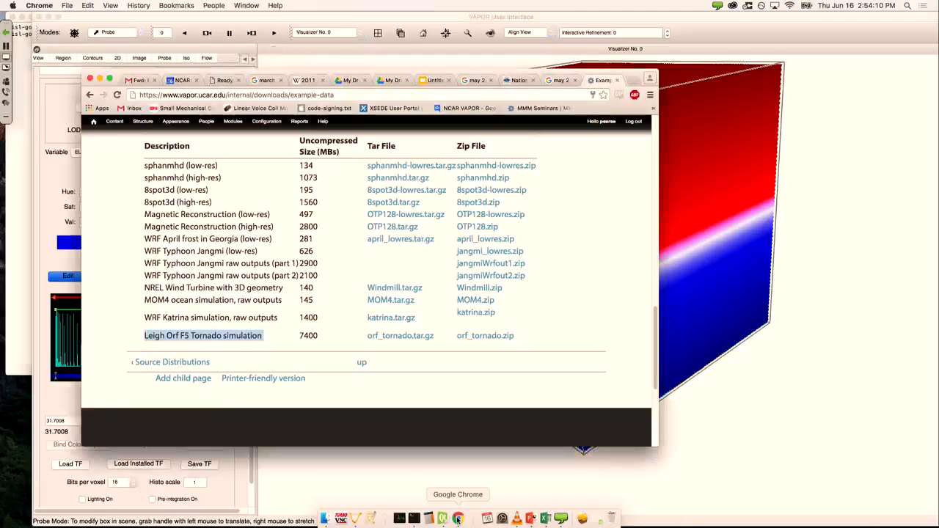
left_click(458, 522)
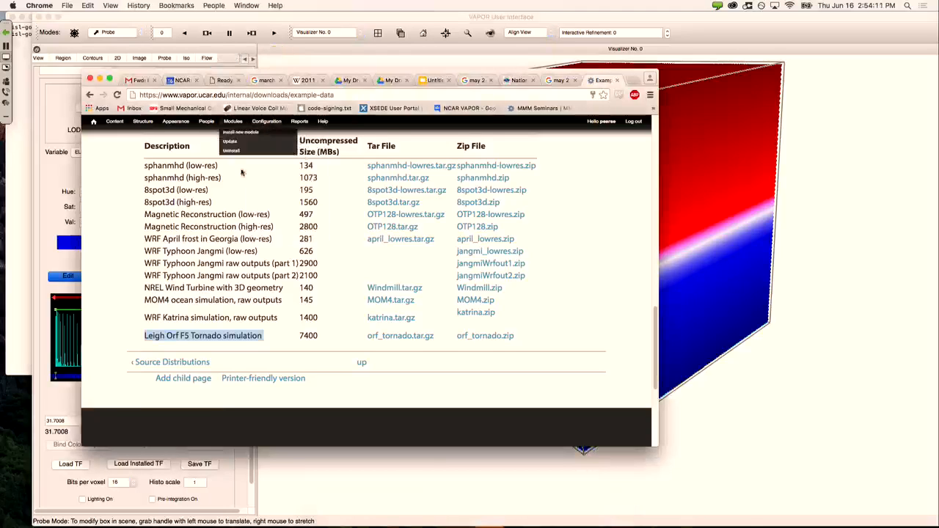
scroll(262, 217, "up", 10)
left_click(205, 181)
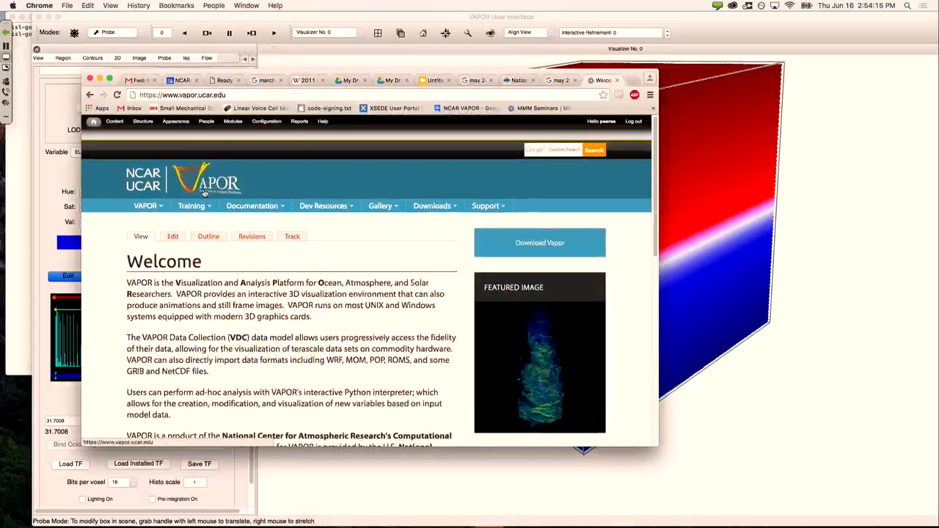
scroll(498, 315, "down", 5)
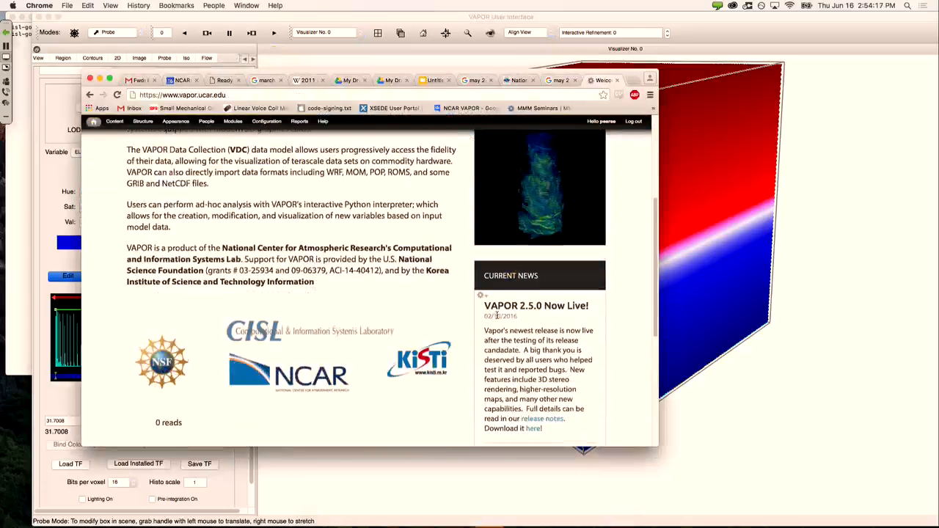
scroll(528, 289, "down", 1)
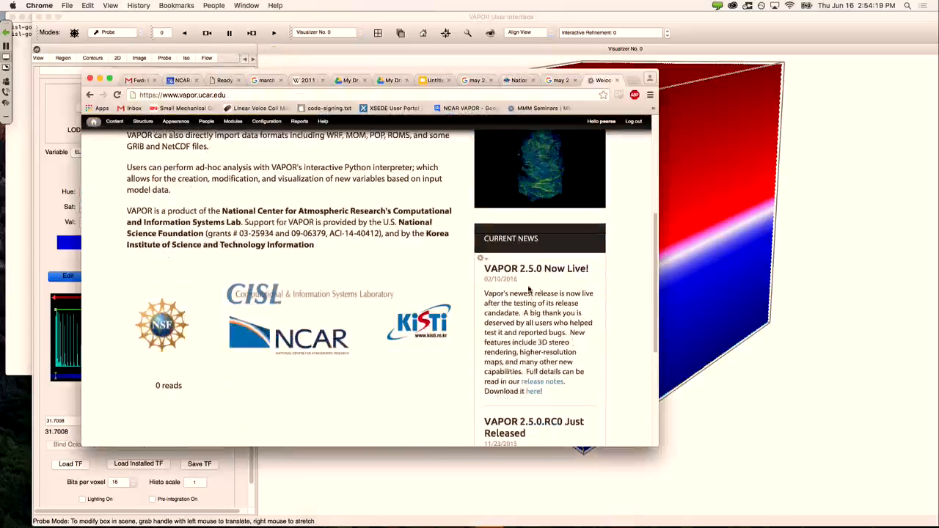
scroll(489, 299, "up", 6)
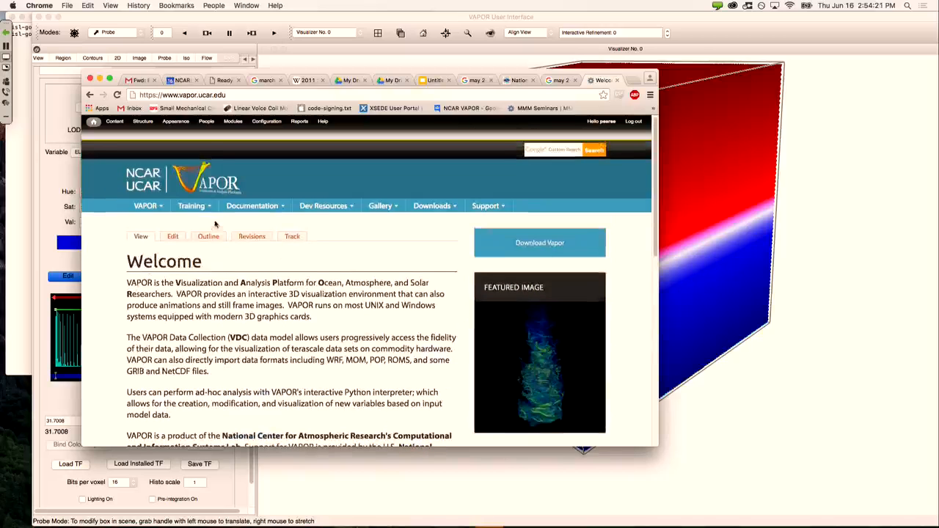
mouse_move(208, 209)
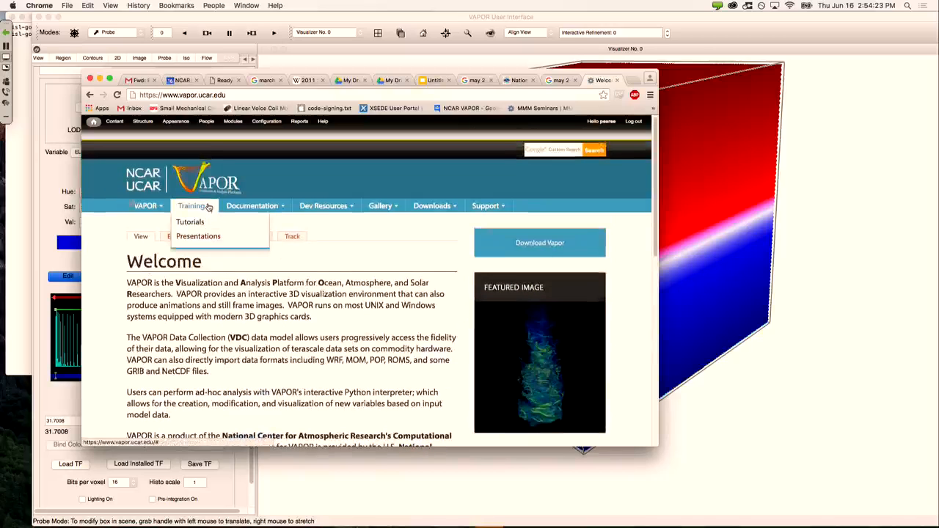
Step: Open the VAPOR Training > Tutorials page and scroll through the tutorials list
left_click(191, 223)
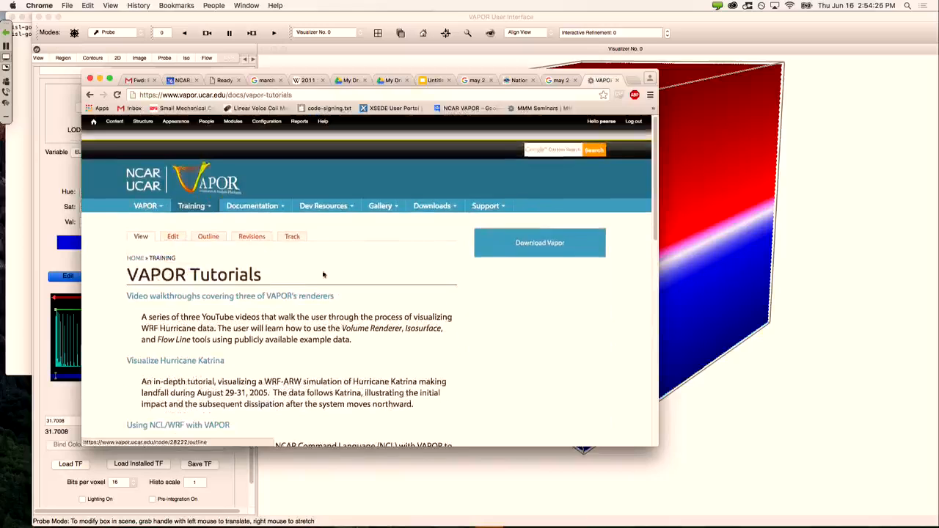
scroll(323, 275, "down", 2)
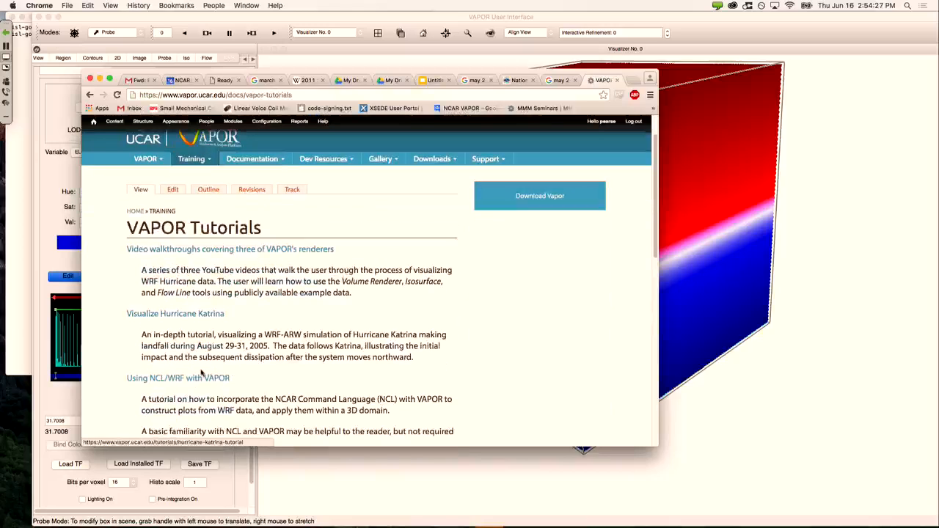
scroll(294, 334, "down", 5)
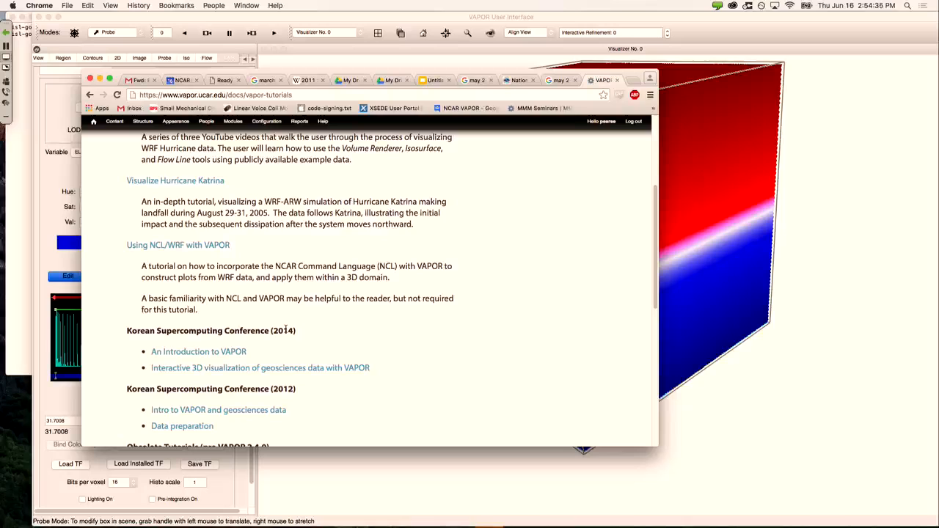
scroll(273, 329, "up", 2)
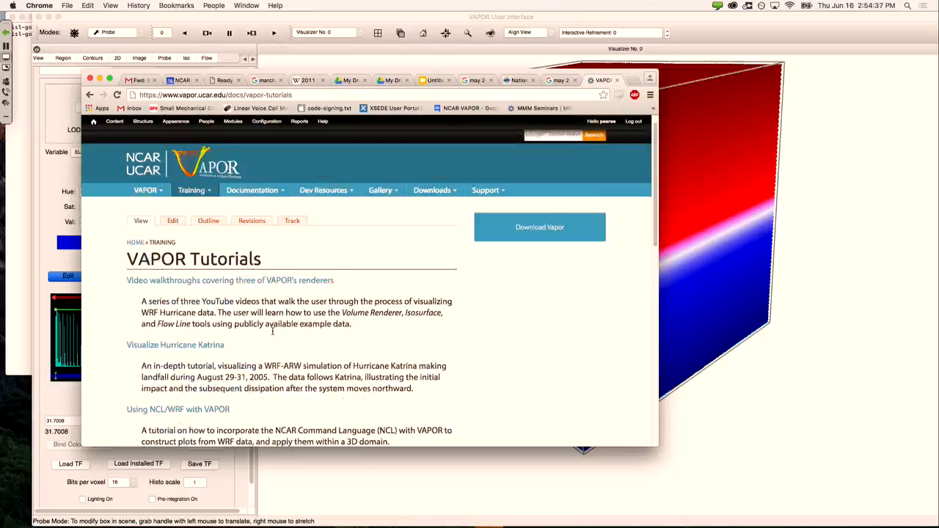
scroll(272, 329, "down", 3)
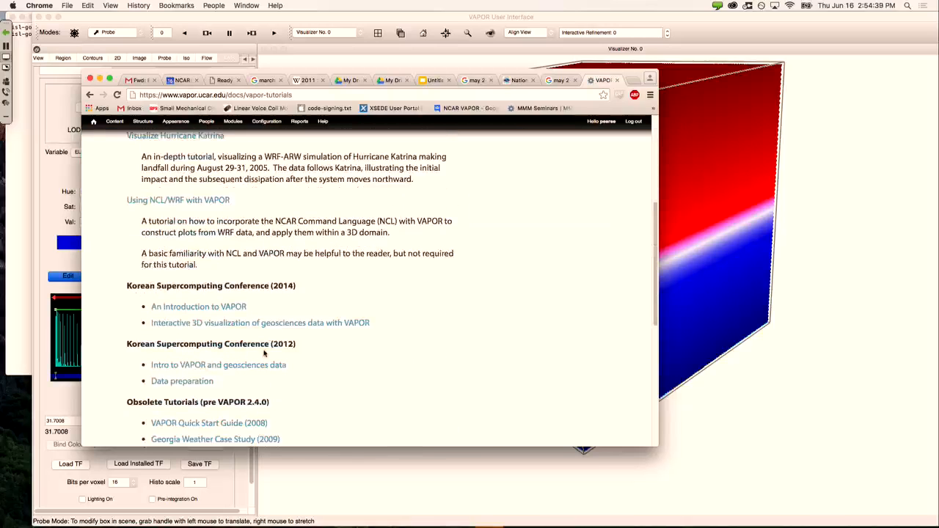
scroll(264, 350, "up", 3)
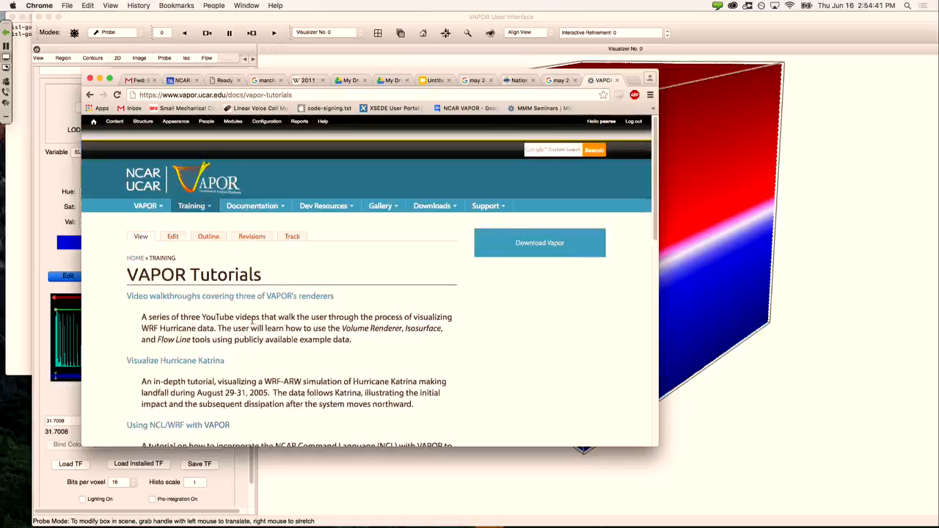
Step: Return to the vapor.ucar.edu Welcome page, then bring VAPOR back in front
left_click(169, 185)
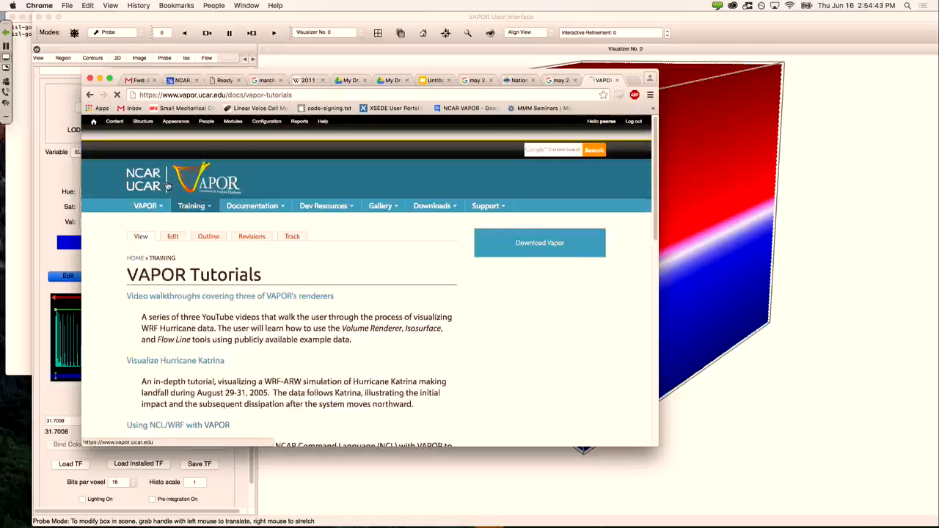
mouse_move(193, 207)
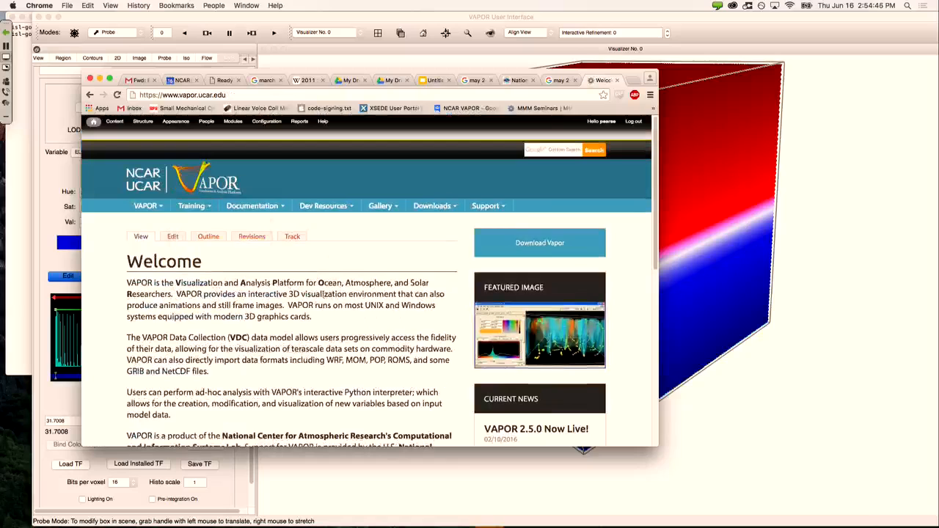
scroll(323, 301, "down", 2)
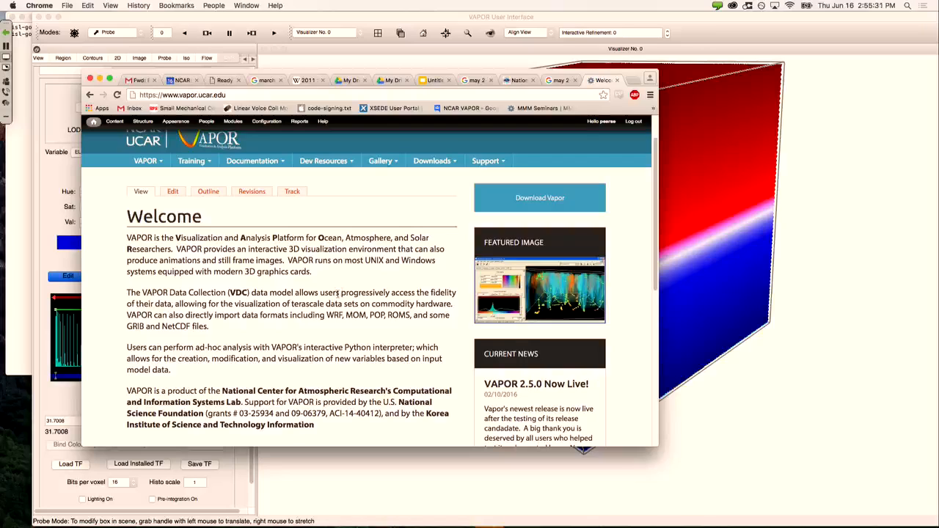
left_click(57, 225)
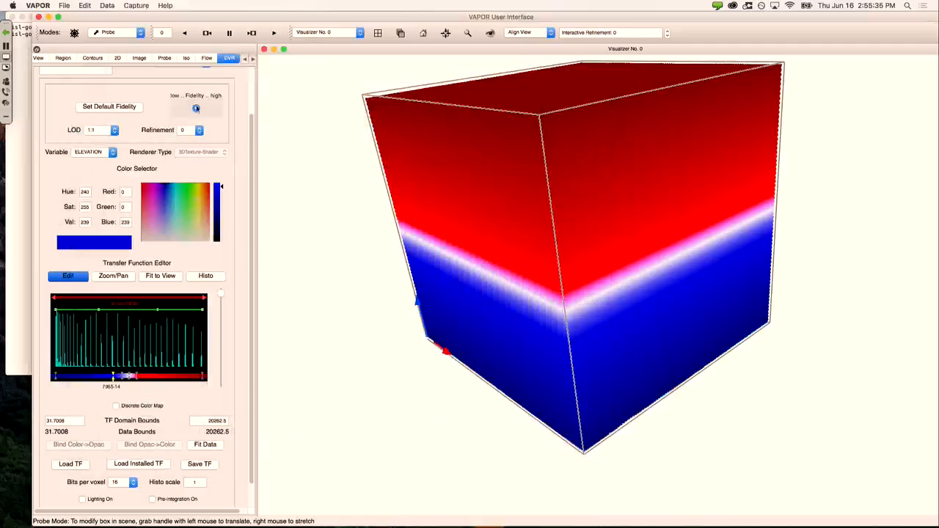
Step: Tilt the ELEVATION volume to show its top face and open the DVR Variable dropdown
left_click_drag(250, 149, 251, 86)
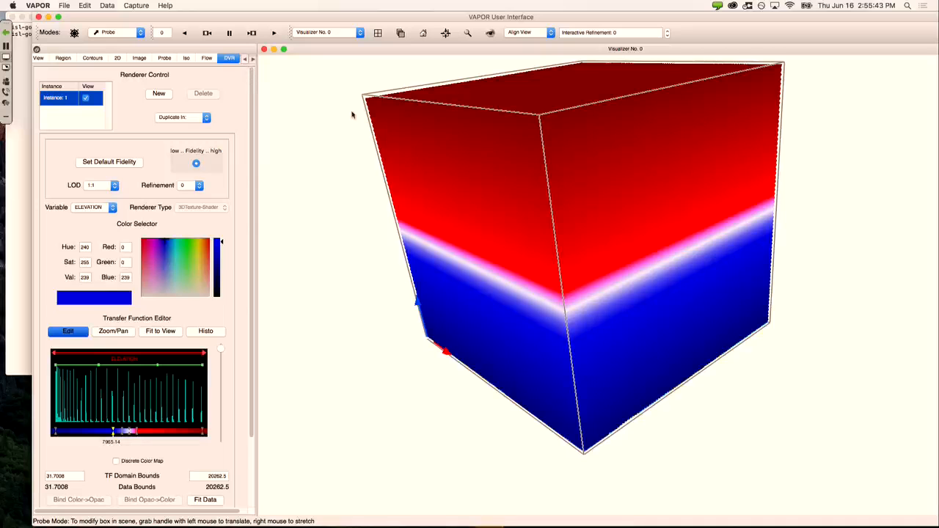
left_click_drag(484, 136, 449, 161)
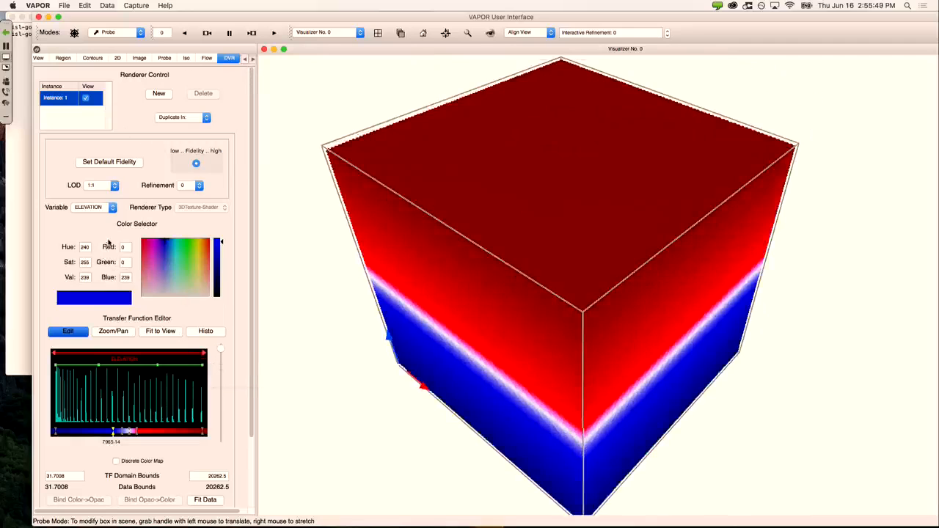
left_click(112, 209)
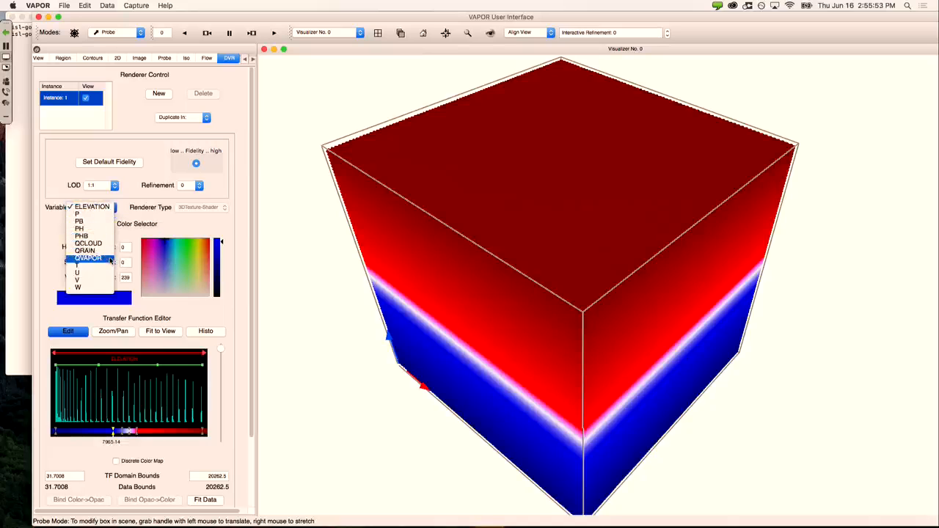
Step: Render QVAPOR and lower its low and mid-range opacity points, leaving a translucent floor layer
left_click(110, 258)
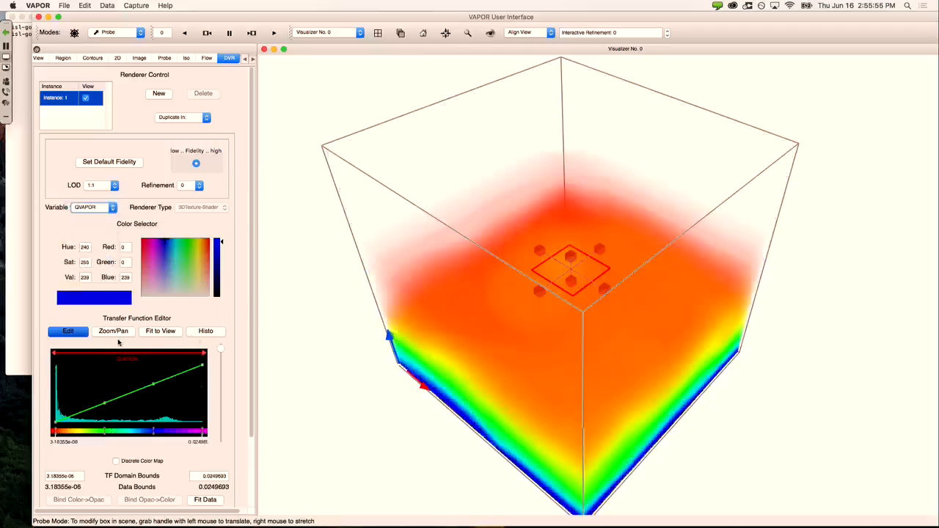
scroll(255, 238, "down", 2)
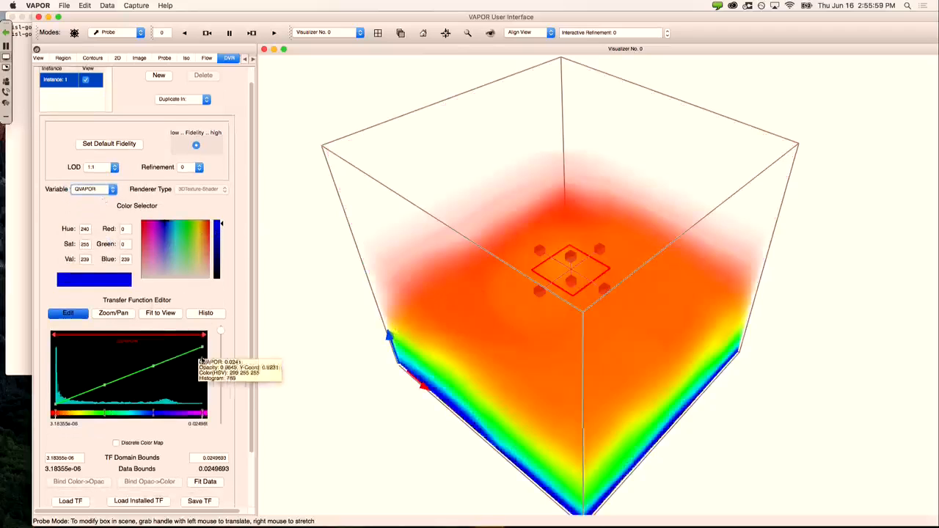
left_click_drag(438, 287, 398, 224)
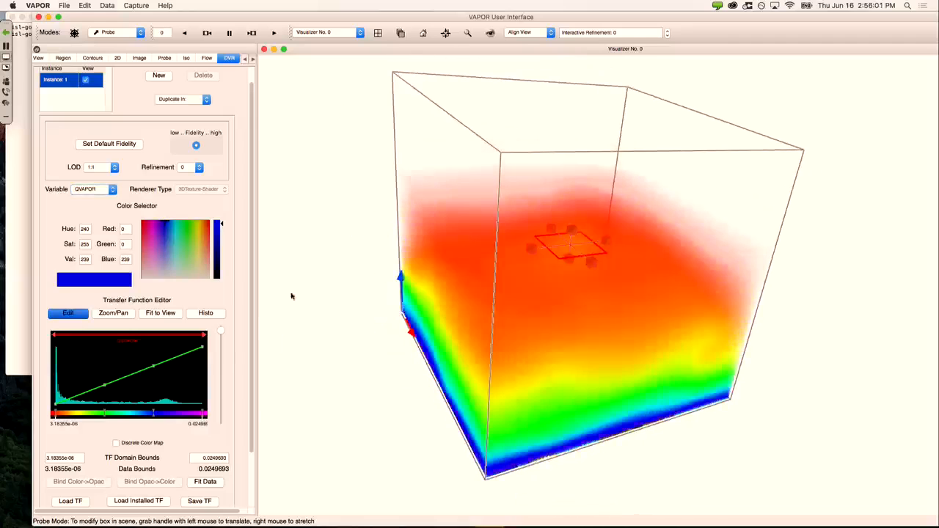
left_click_drag(533, 193, 481, 185)
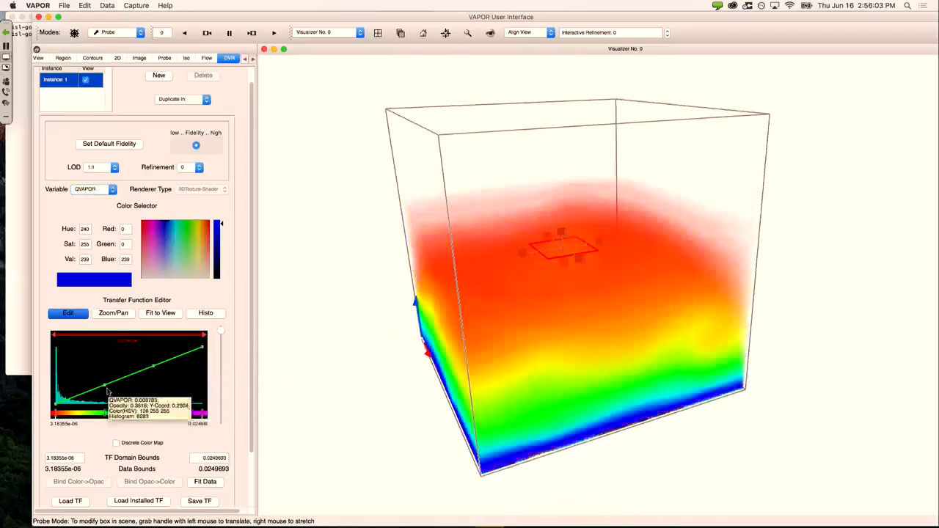
left_click_drag(104, 386, 110, 405)
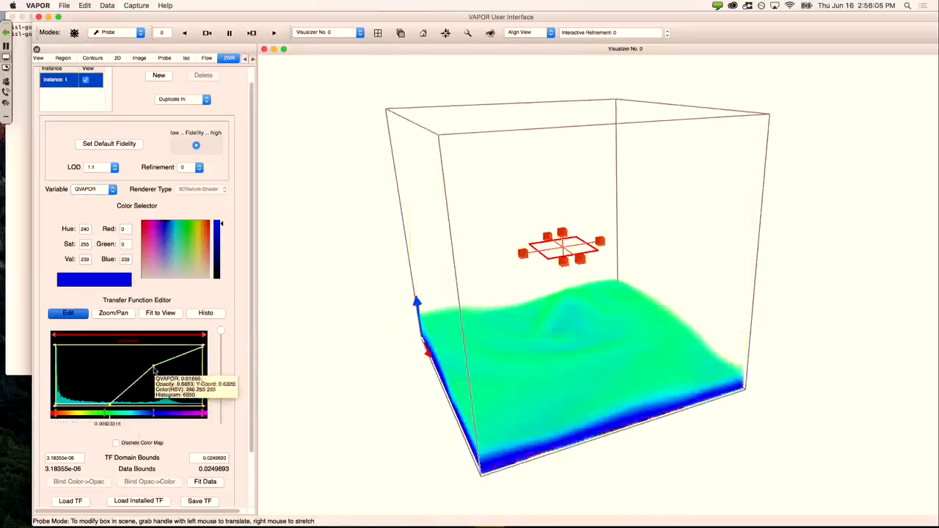
left_click_drag(152, 365, 162, 387)
left_click_drag(507, 286, 491, 245)
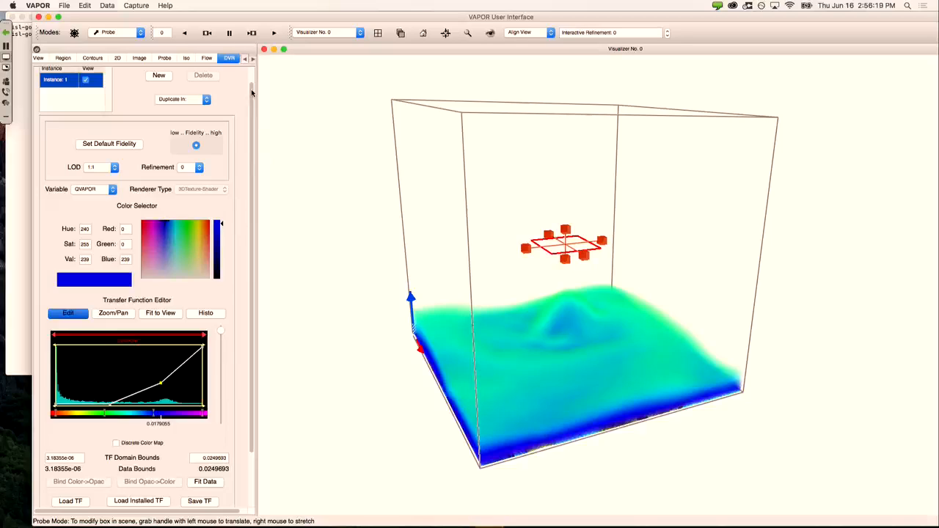
Step: Play the storm animation, step back to 0 and forward to time step 2, then open Capture
left_click(274, 33)
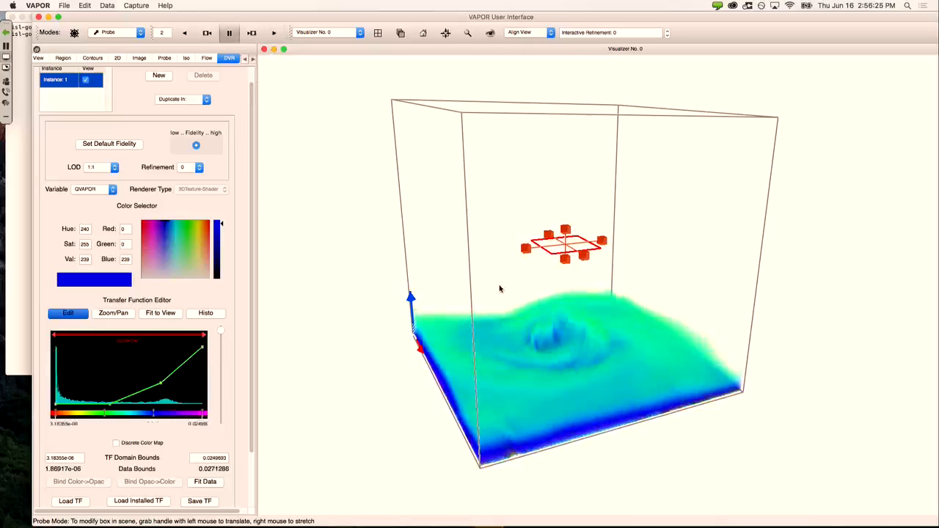
left_click(209, 35)
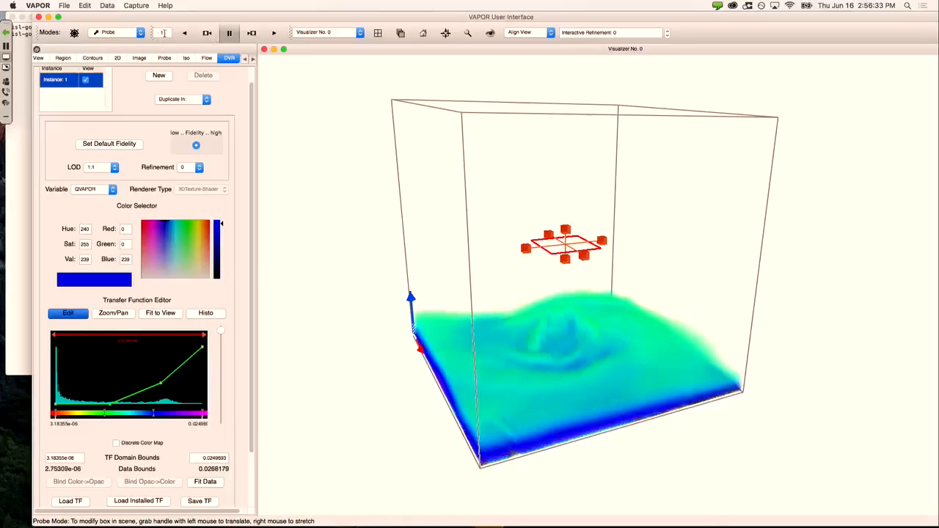
left_click_drag(155, 34, 162, 33)
left_click(252, 34)
left_click(252, 34)
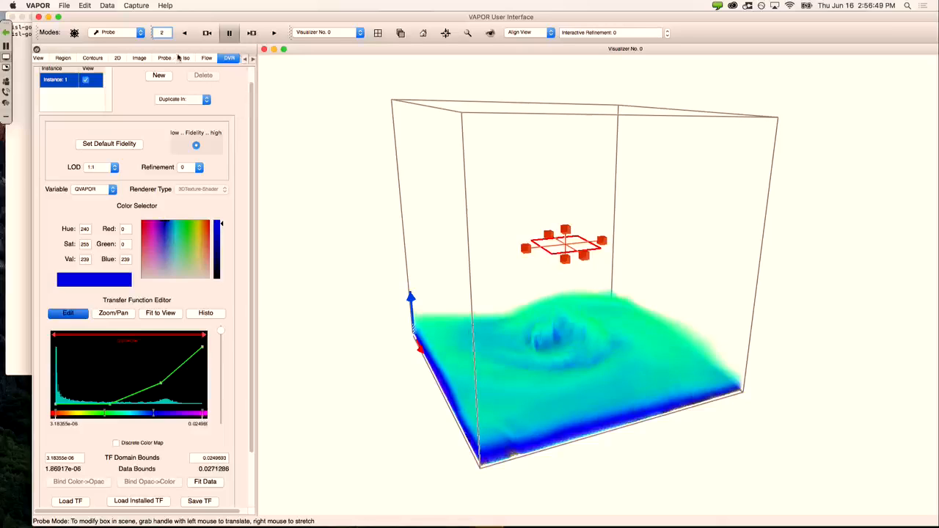
left_click(141, 7)
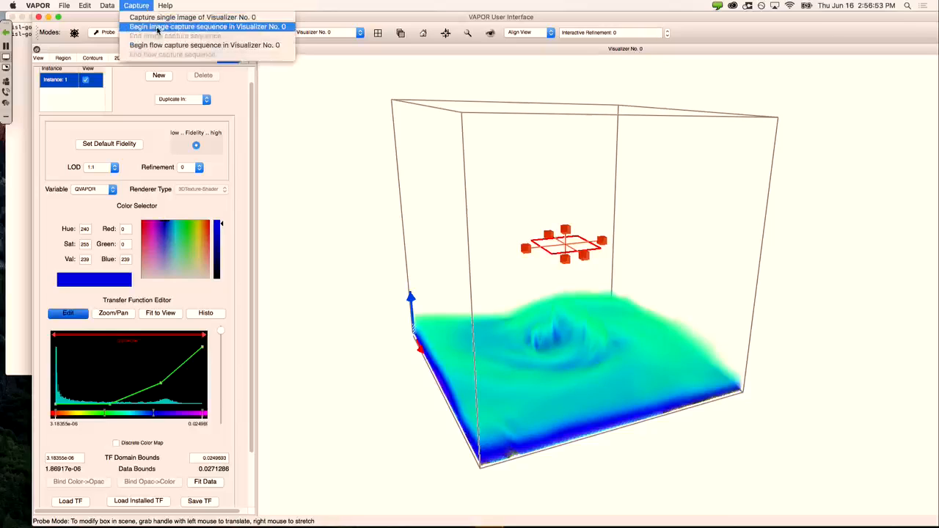
Step: Start the JPEG capture sequence named t, declining to replace the existing test.jpg
left_click(157, 29)
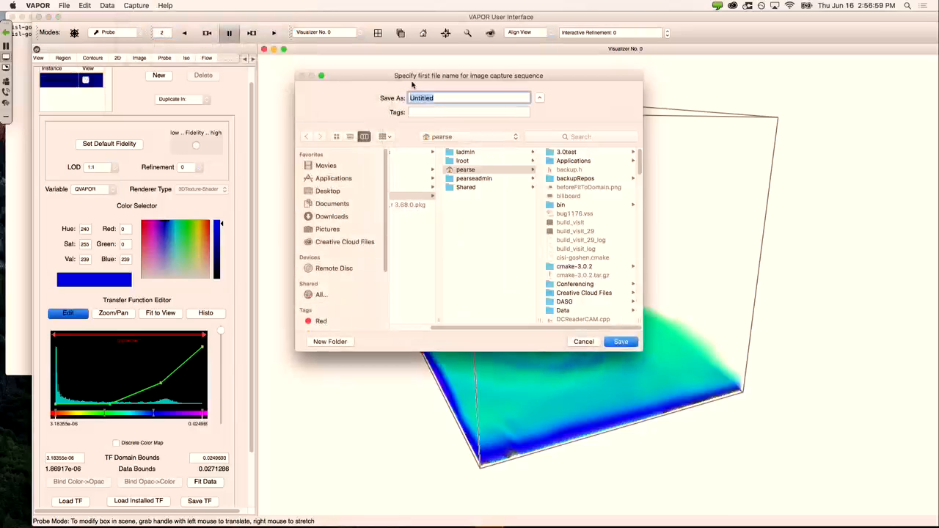
type("test")
left_click(619, 343)
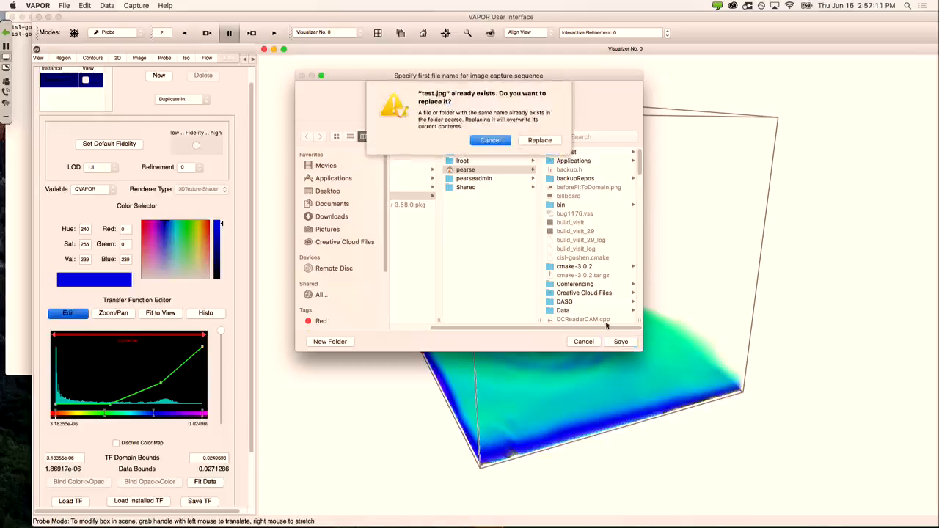
left_click(496, 139)
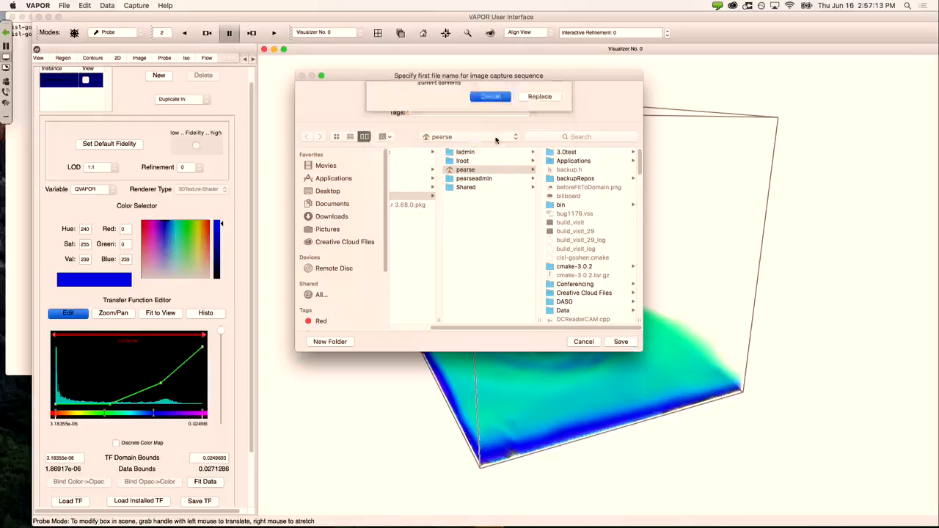
key("BackSpace")
key("BackSpace")
key("BackSpace")
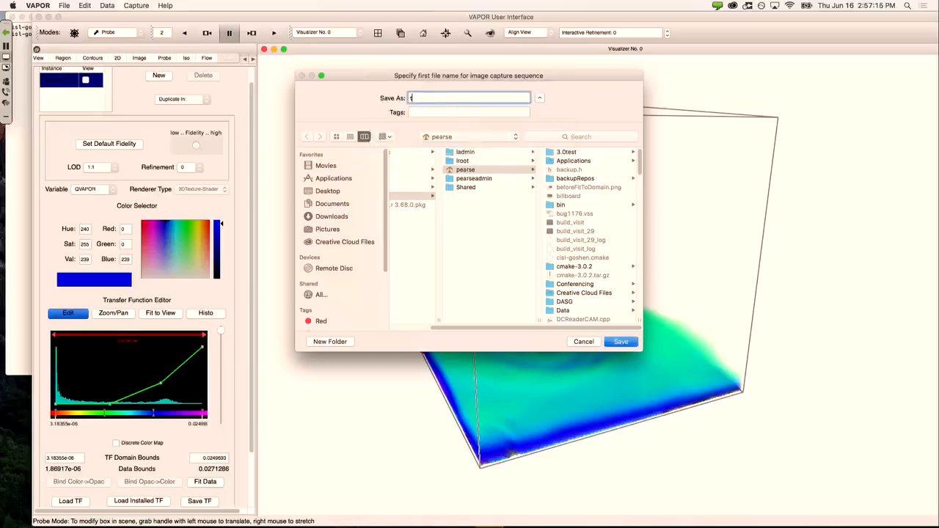
left_click(615, 341)
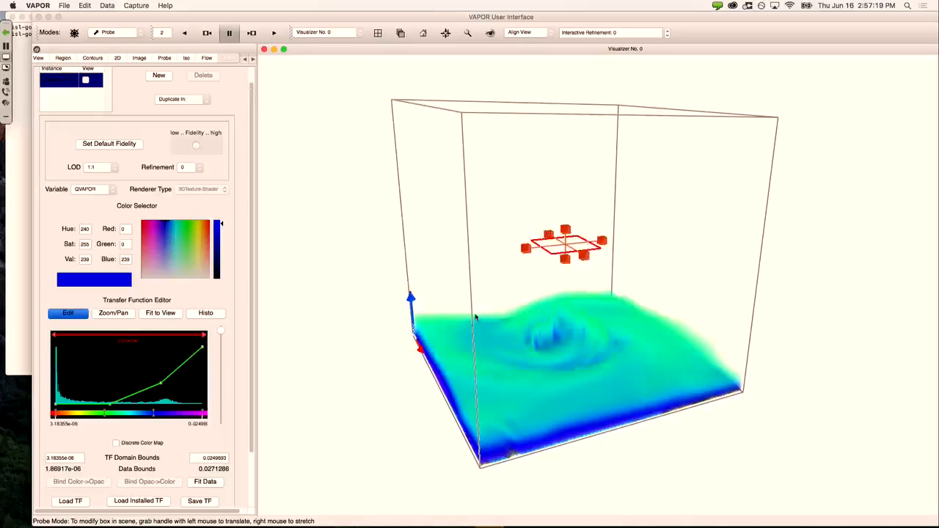
Step: Rotate to a frontal side view, rewind to time step 0, and play forward to record frames
left_click_drag(458, 287, 520, 289)
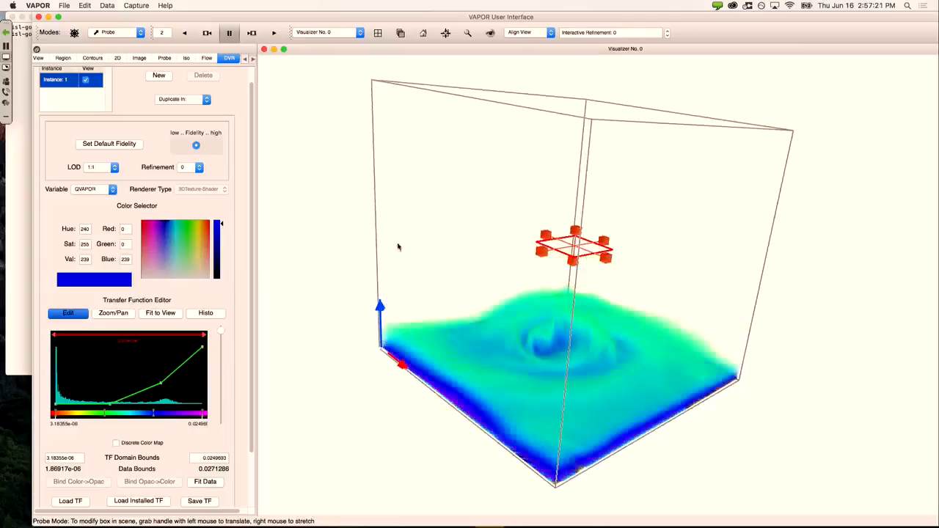
left_click_drag(382, 257, 473, 297)
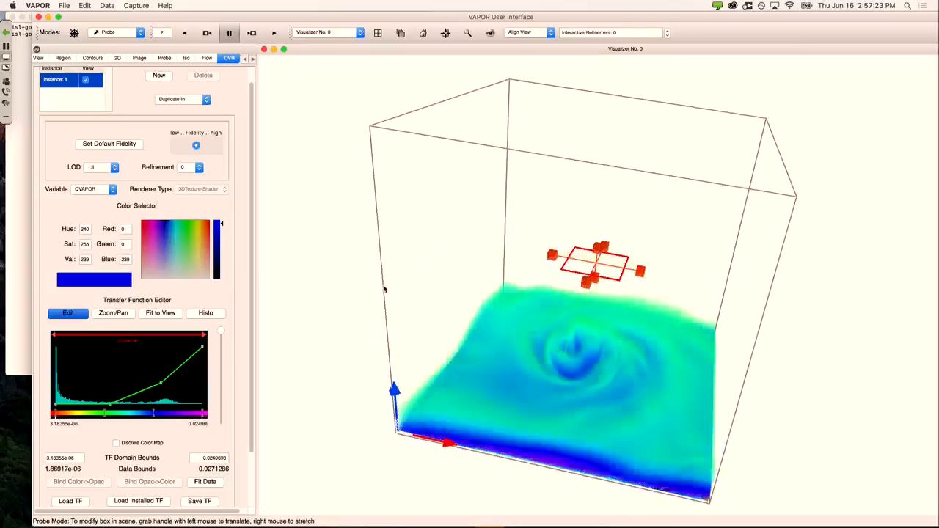
left_click_drag(368, 283, 482, 310)
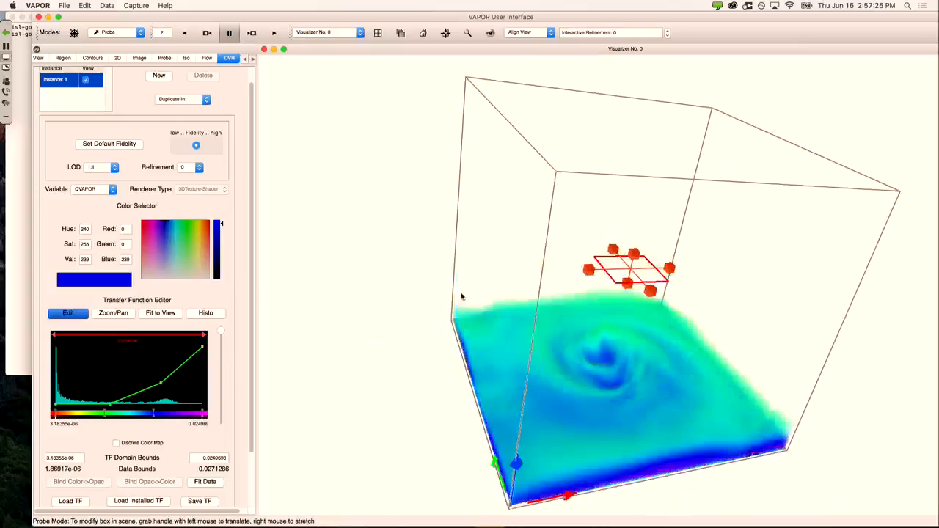
left_click_drag(350, 282, 505, 340)
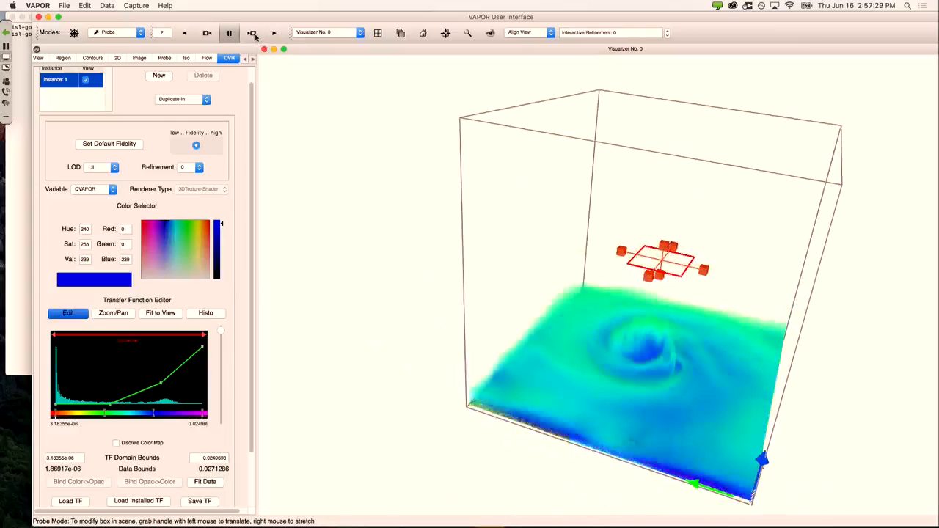
left_click(207, 34)
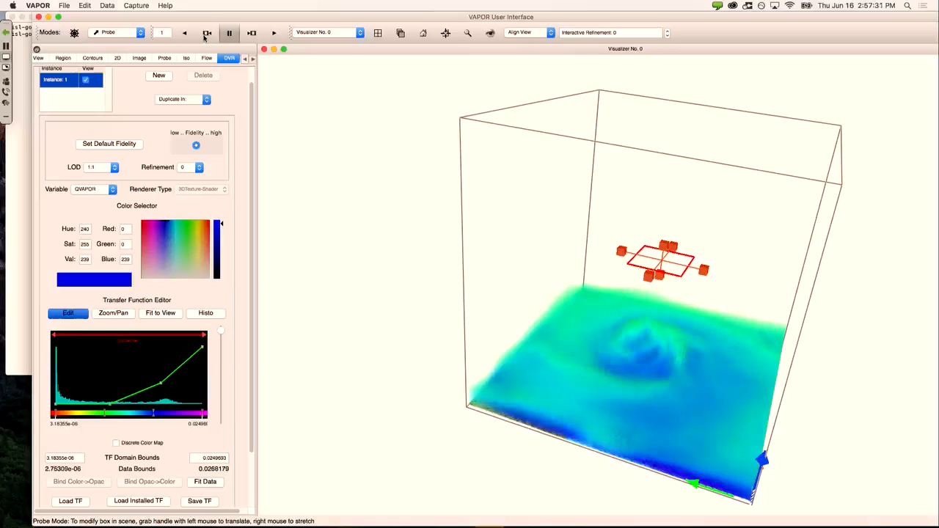
left_click(207, 35)
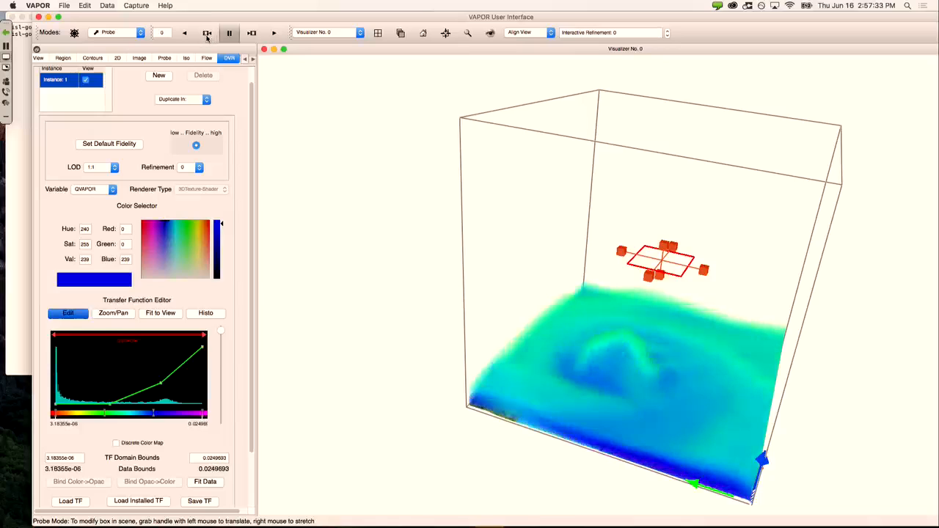
left_click(276, 38)
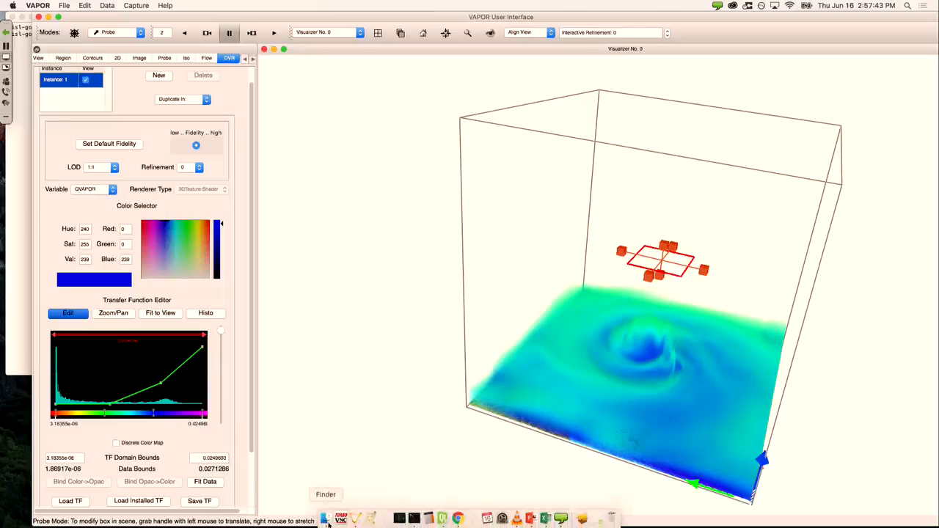
Step: Show the pearse home folder in Finder and select frames t0000.jpg through t0020.jpg
left_click(324, 519)
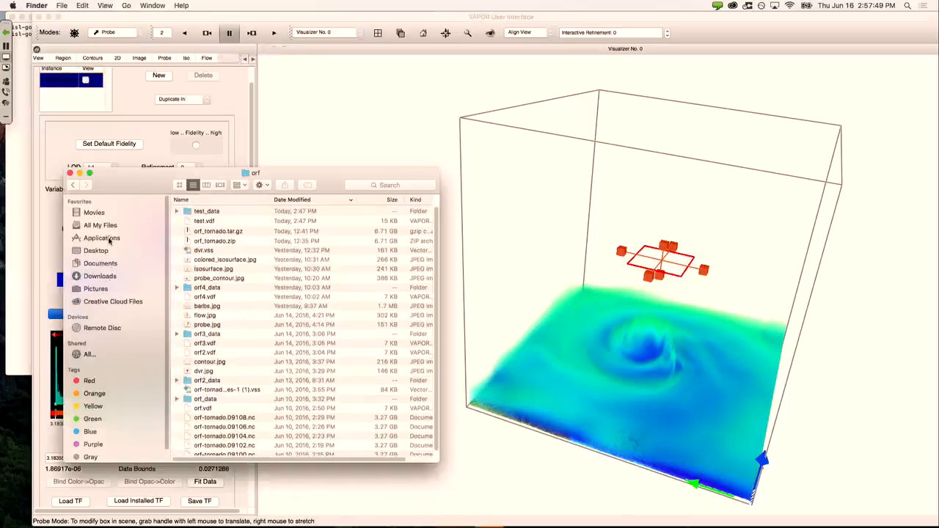
key("super+Up")
key("super+Up")
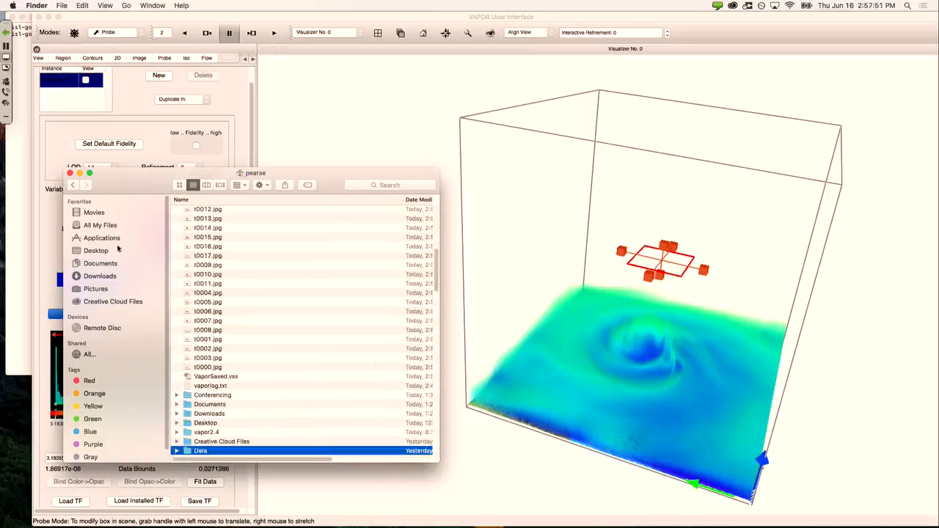
left_click(209, 367)
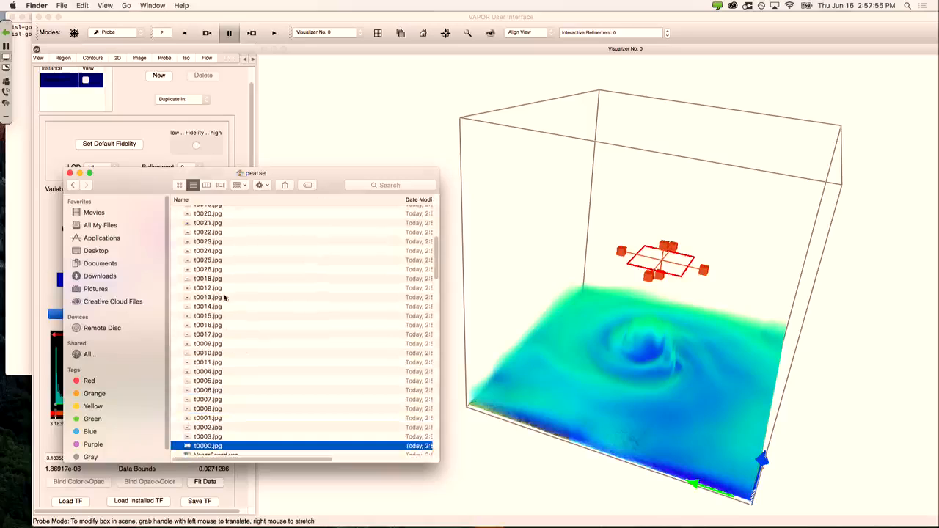
left_click(228, 213, "shift")
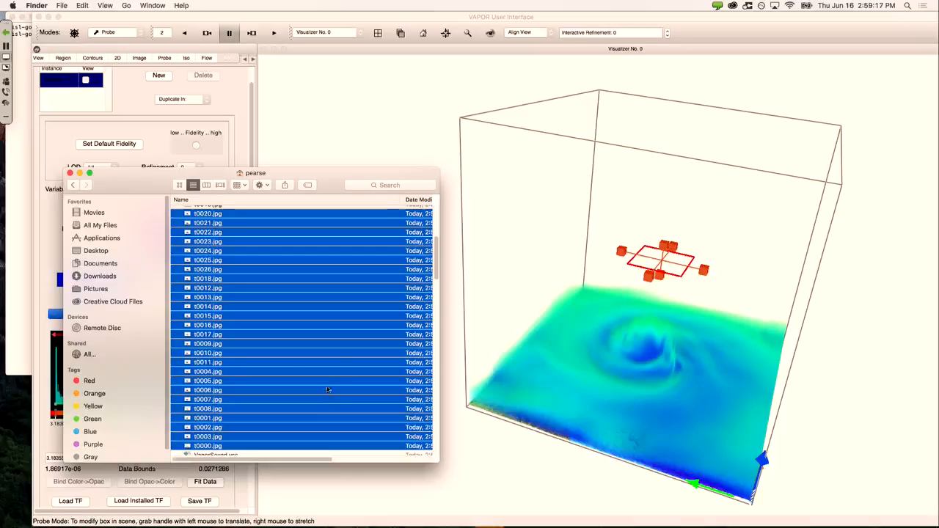
Step: Run ncdfvdfcreate without arguments in Terminal and enlarge the window to read its usage and options
mouse_move(385, 521)
left_click(414, 518)
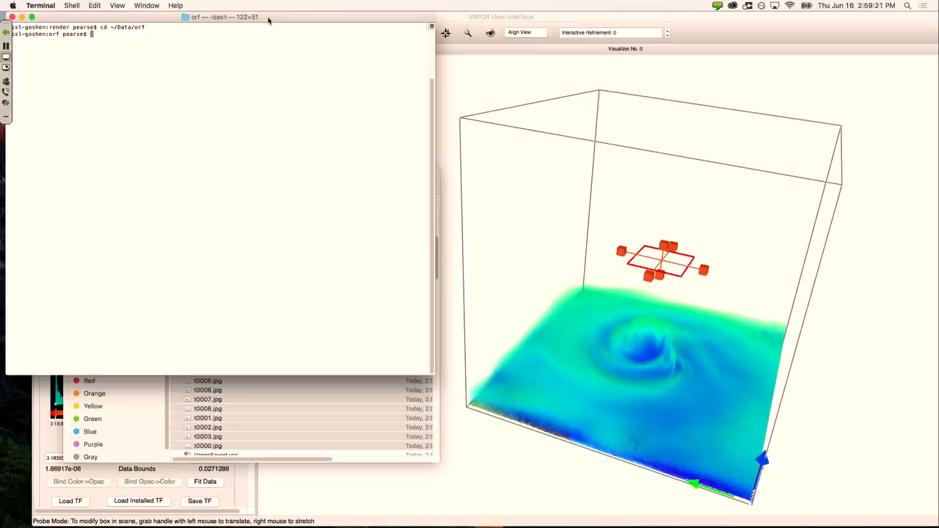
left_click_drag(269, 16, 317, 12)
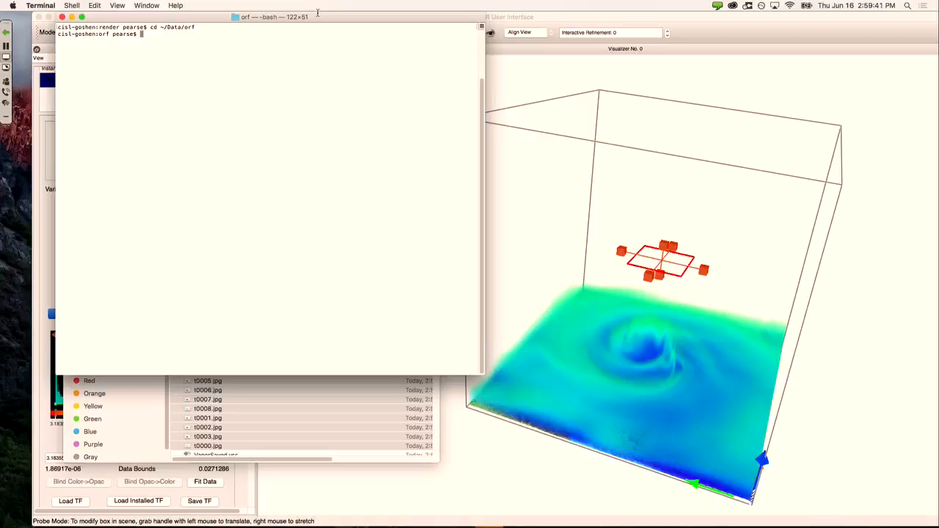
type("ncdfvdfcreate")
key("Return")
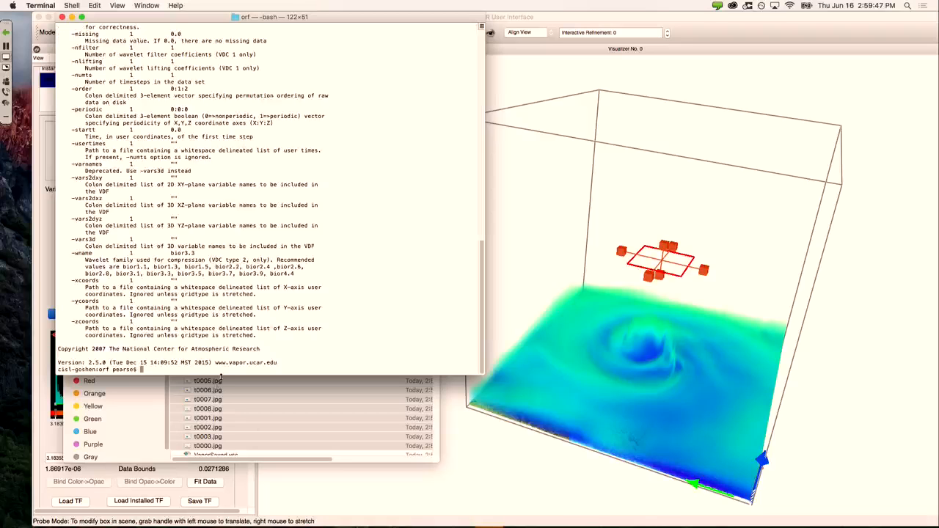
left_click_drag(221, 375, 228, 527)
scroll(229, 381, "up", 10)
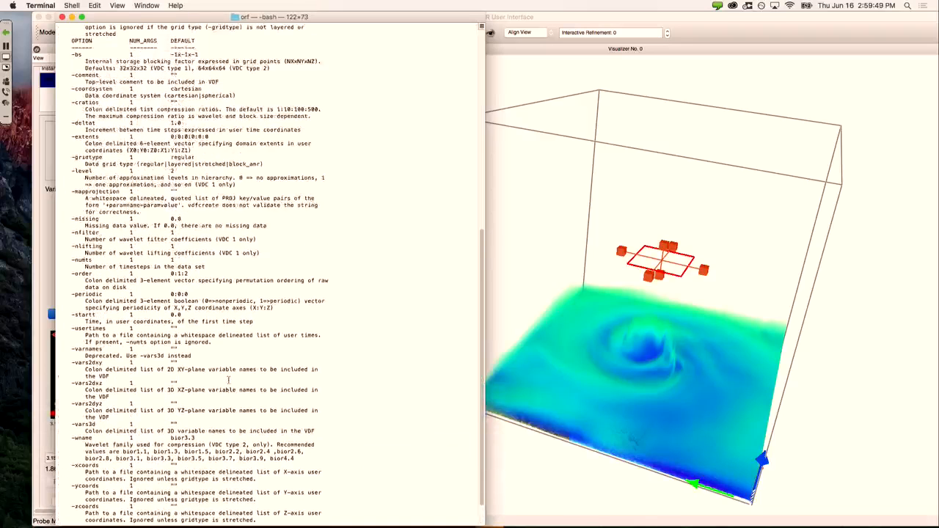
scroll(229, 382, "up", 10)
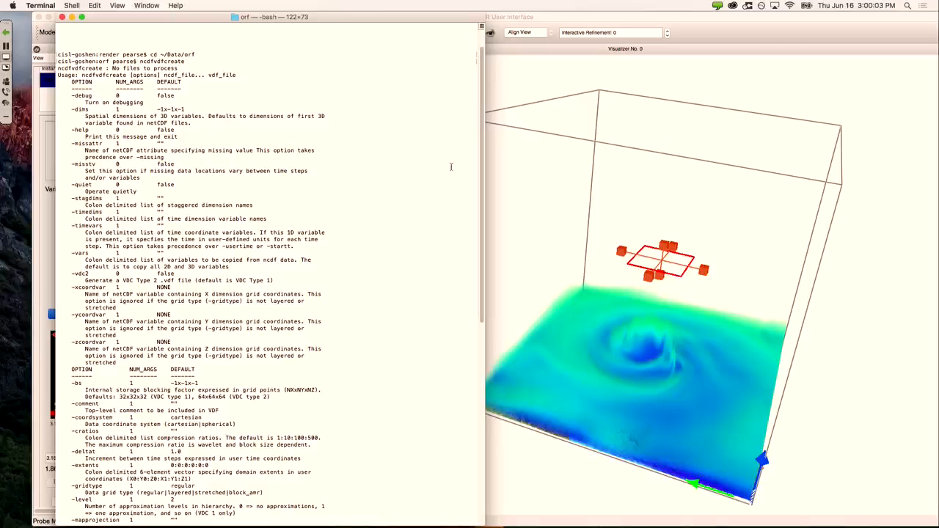
Step: Rerun ncdfvdfcreate to reprint its help, then run ncdf2vdf without arguments to print its usage
scroll(451, 172, "down", 15)
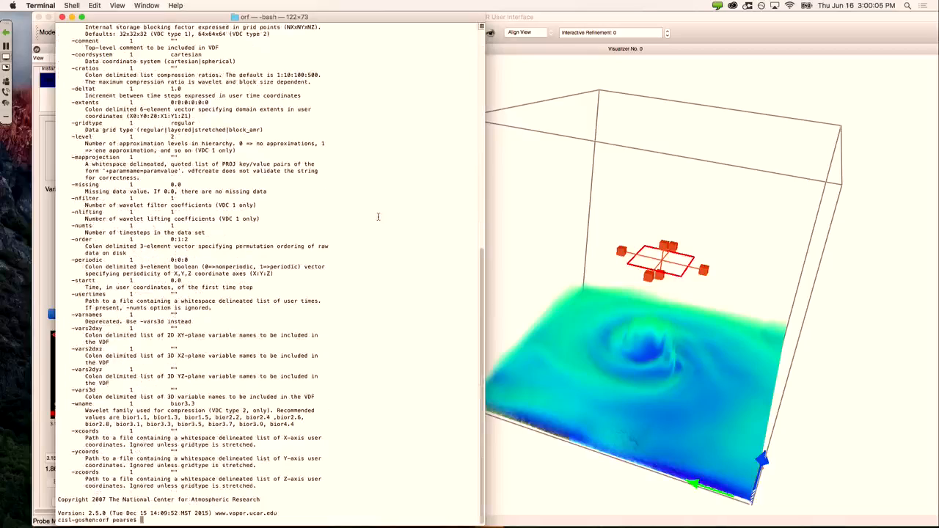
type("ncdfvdfcreate")
key("Return")
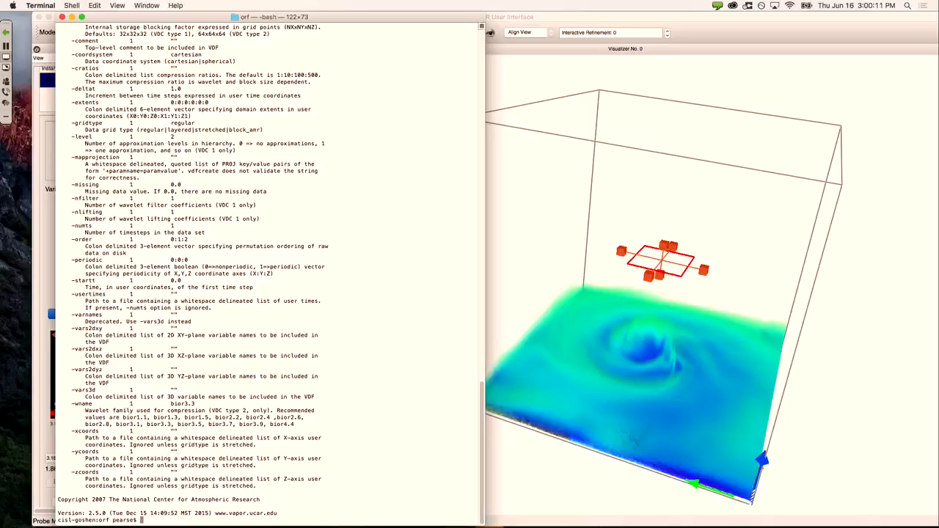
type("ncdf2vdf")
key("Return")
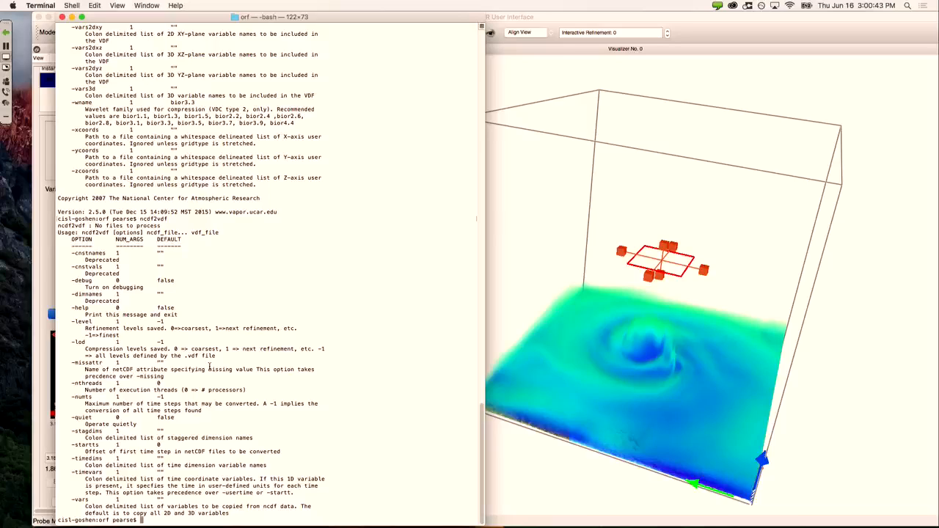
Step: Enlarge the Terminal font and highlight the startt and varnames options in the ncdf2vdf help
scroll(135, 193, "up", 6)
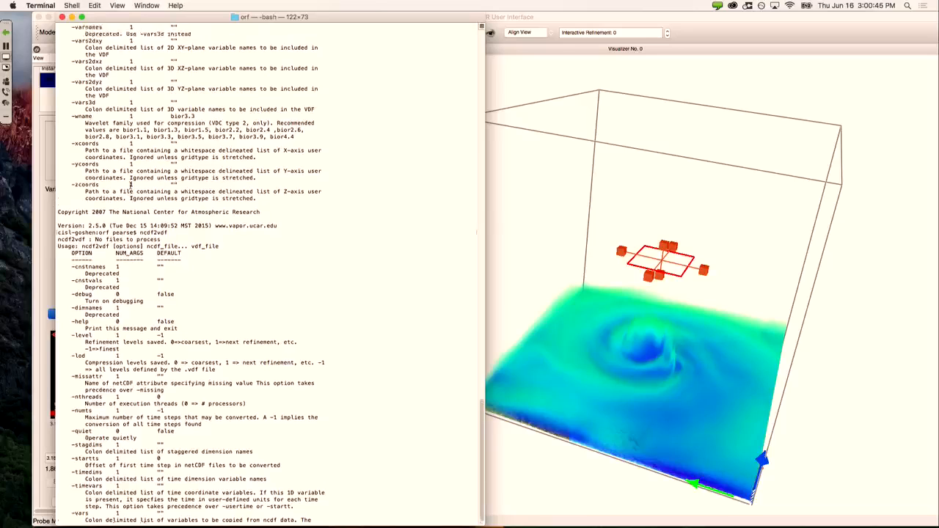
scroll(135, 192, "up", 4)
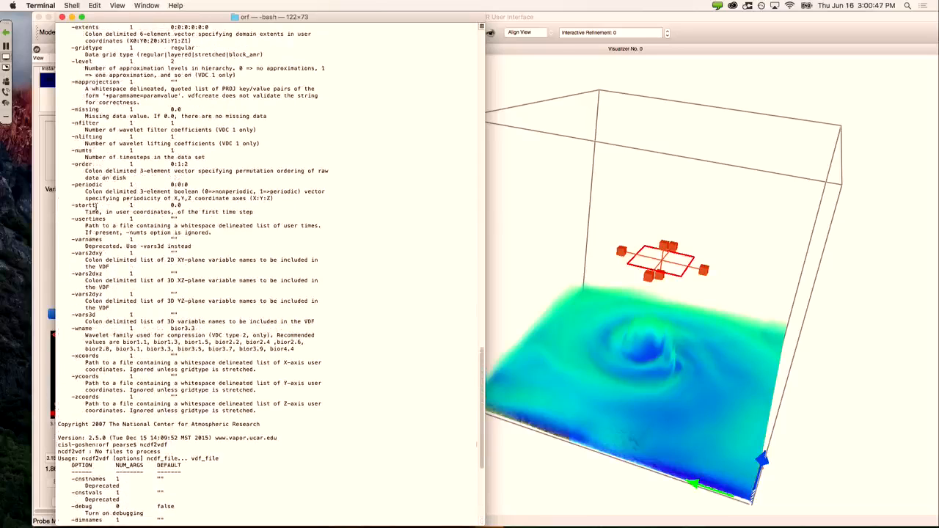
key("super+plus")
key("super+plus")
key("super+plus")
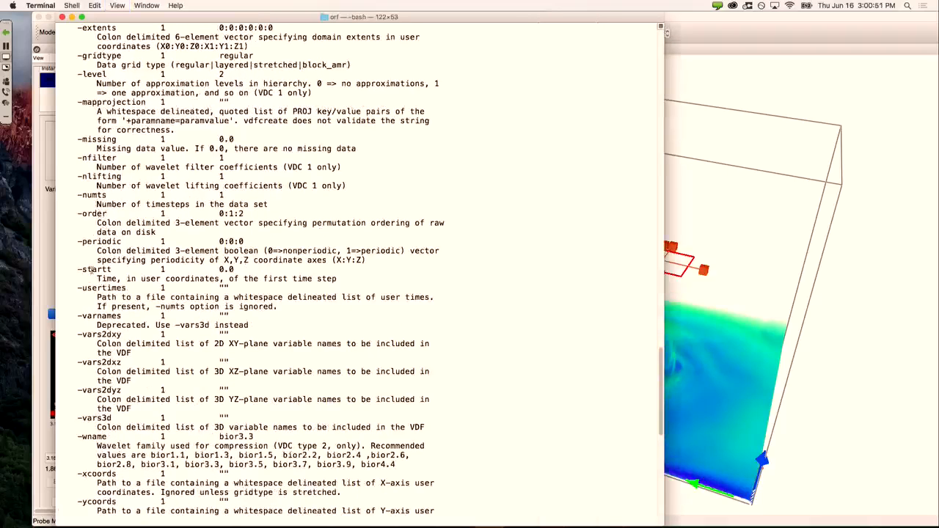
double_click(92, 270)
double_click(105, 317)
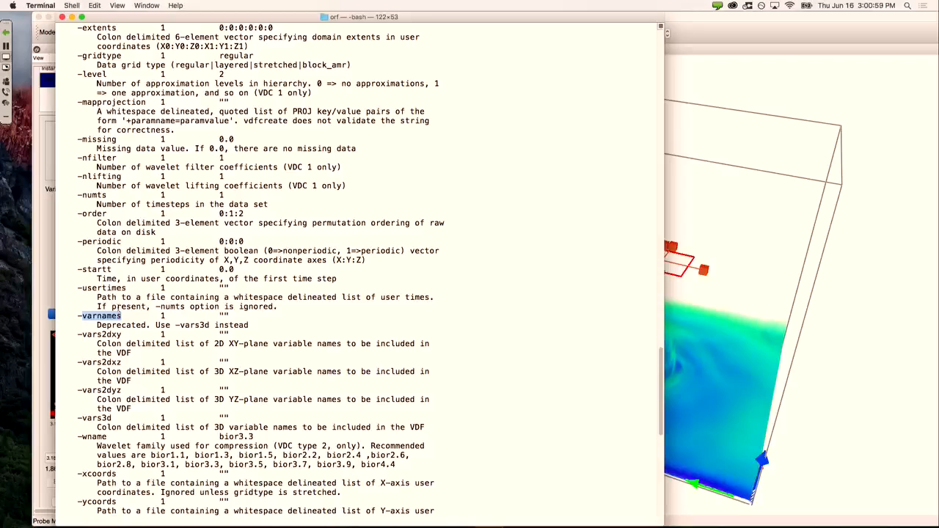
scroll(117, 309, "down", 3)
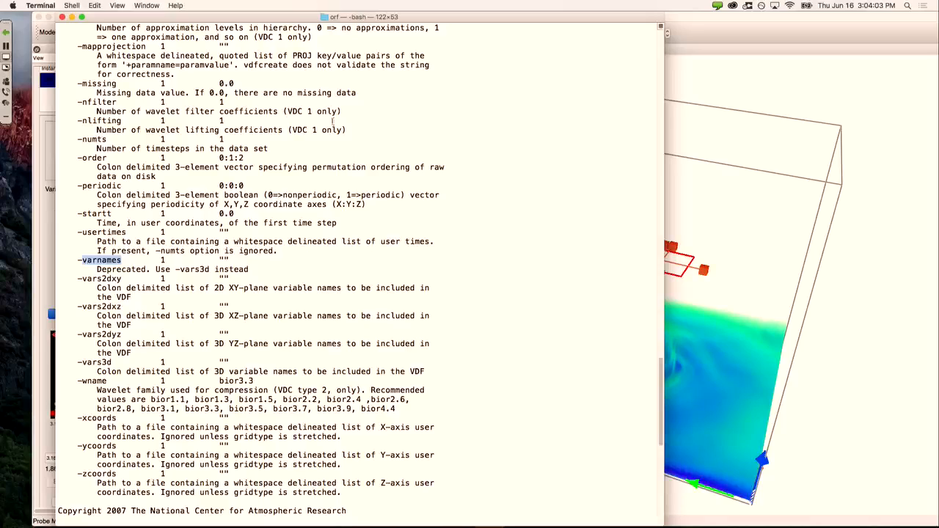
Step: Bring the VAPOR window with the QVAPOR hurricane rendering back in front of Terminal
left_click(686, 36)
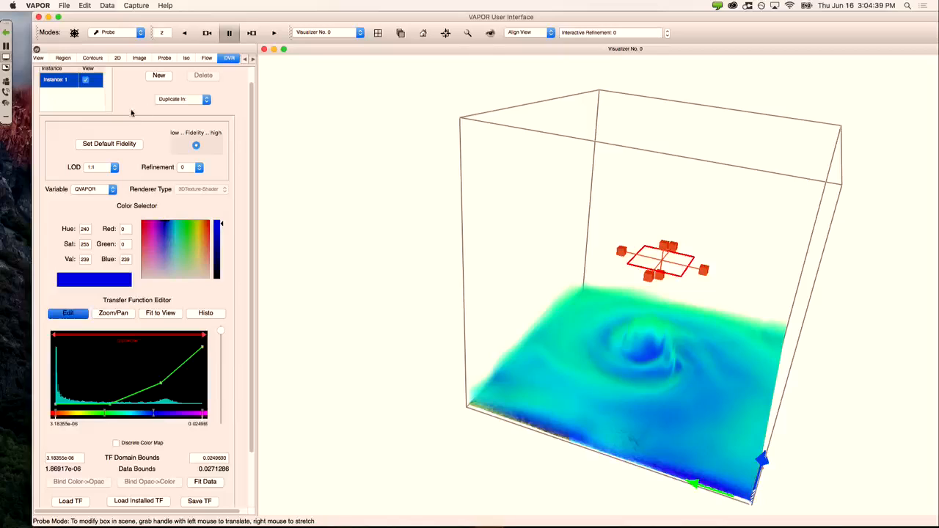
Step: Enable stereo settings at startup in VAPOR's user preferences, accepting the restart warning
left_click(84, 6)
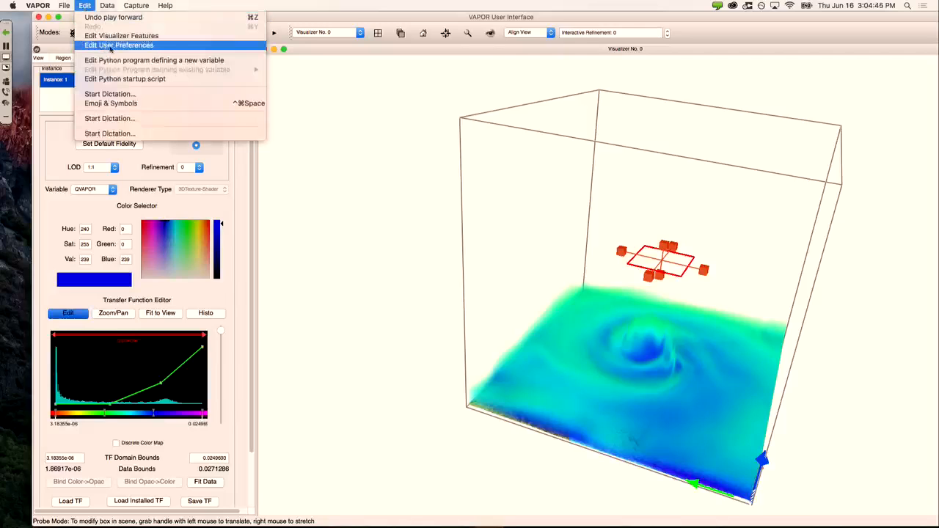
left_click(155, 46)
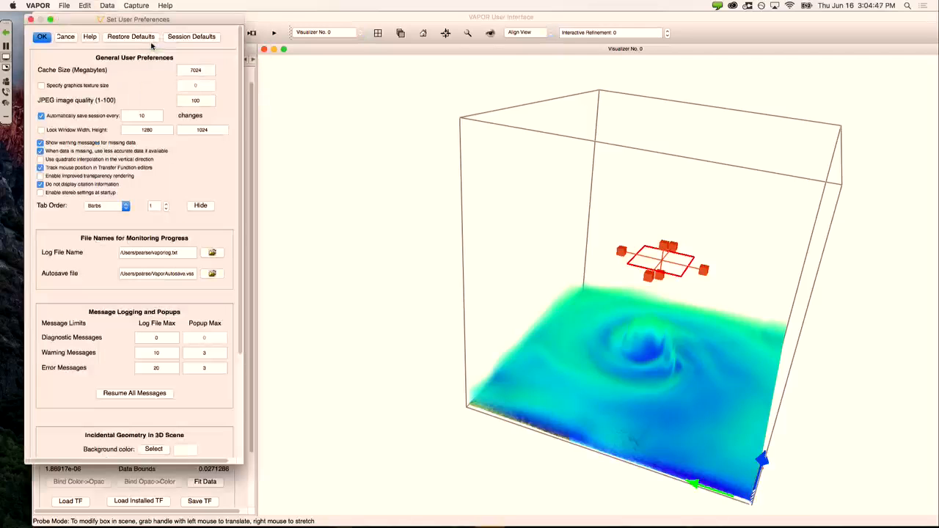
left_click(48, 196)
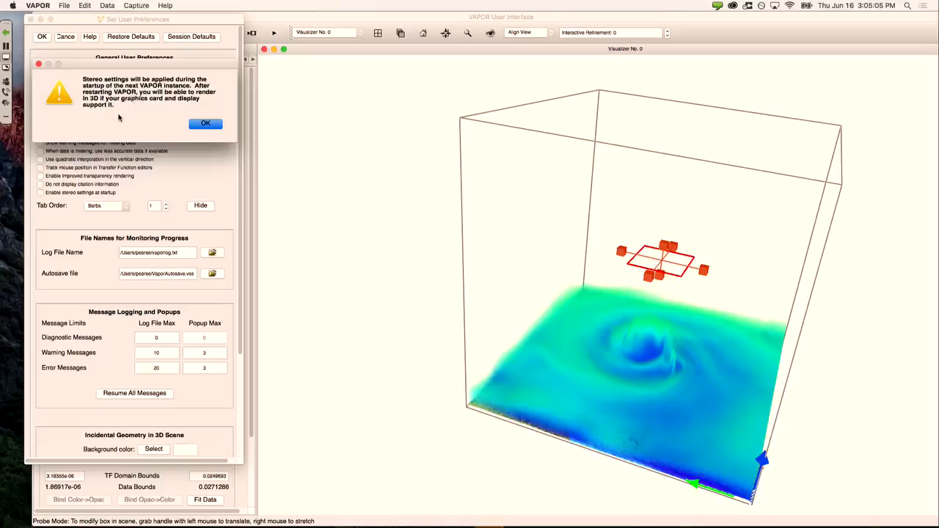
left_click(204, 126)
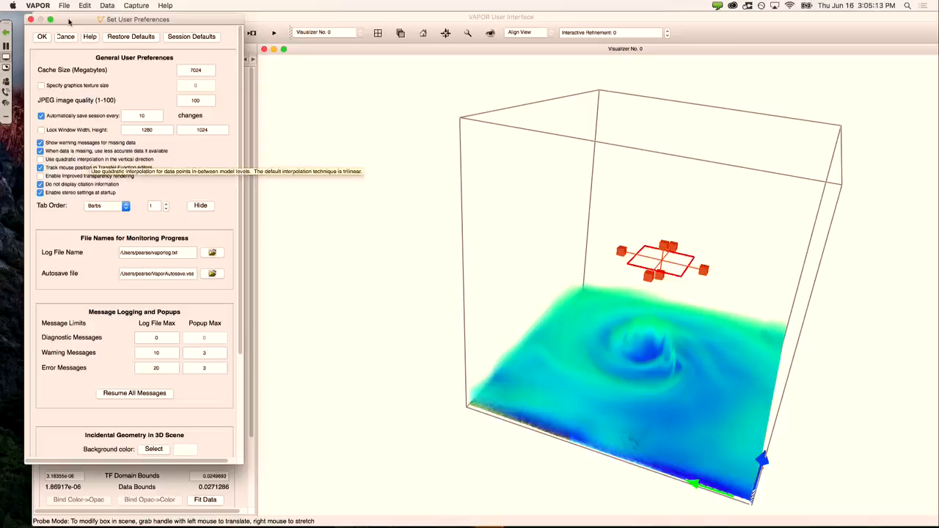
left_click(32, 20)
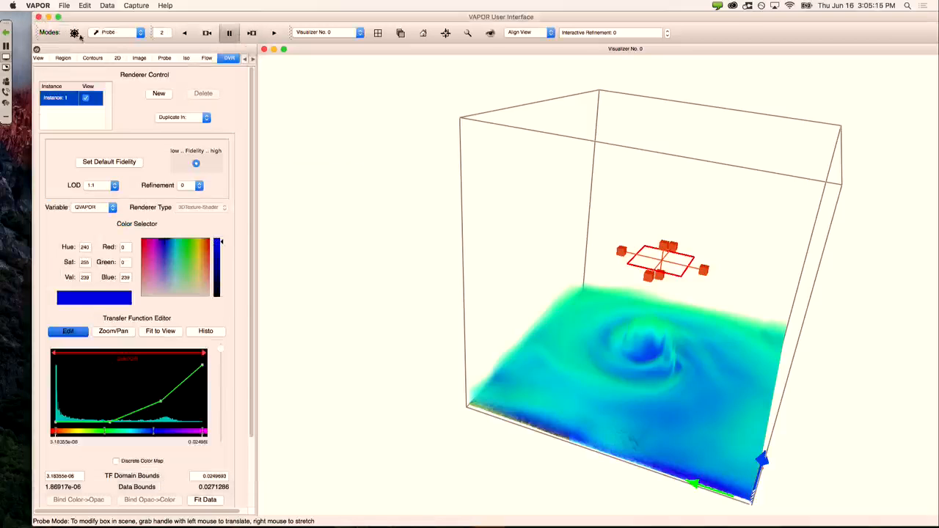
left_click(39, 59)
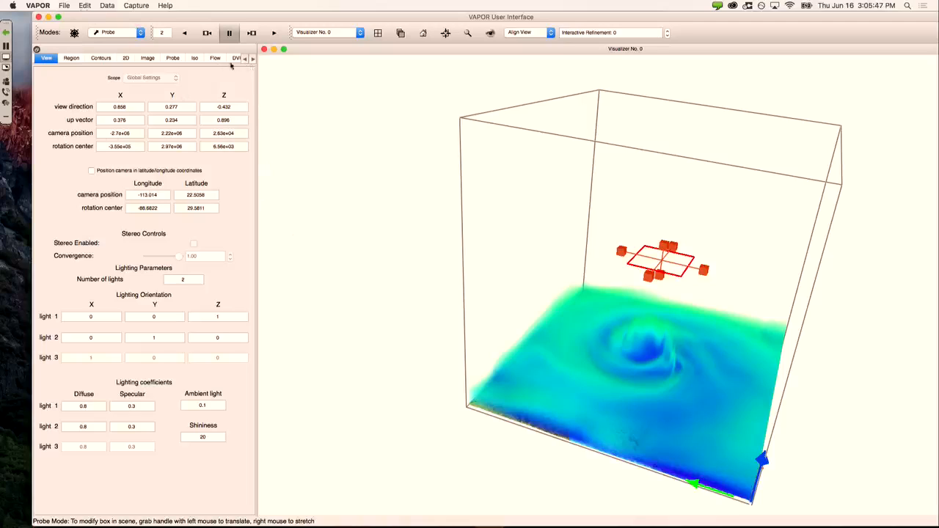
left_click(252, 59)
left_click(235, 58)
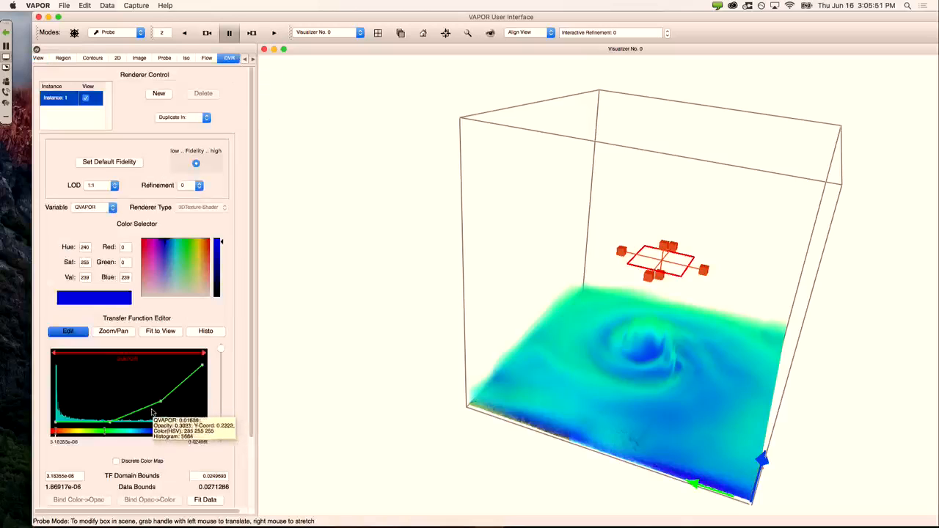
left_click(87, 6)
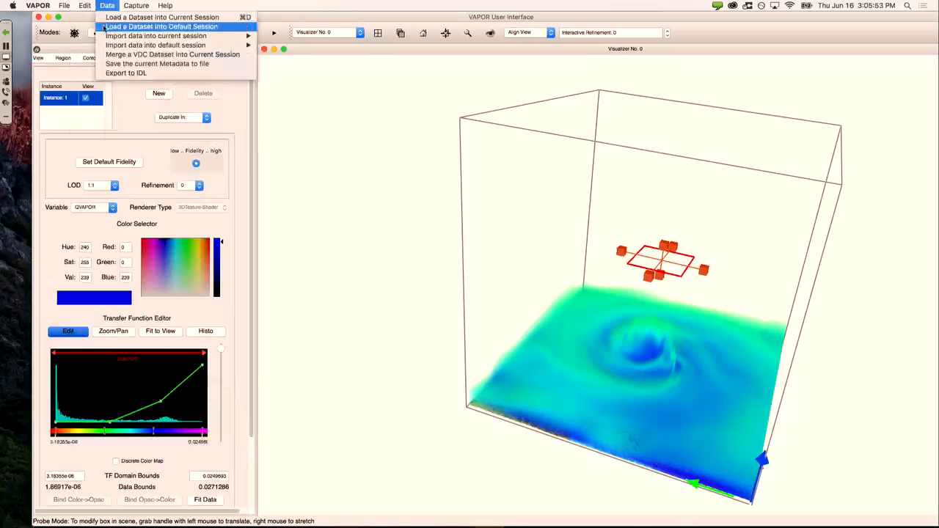
Step: Turn on display of the DVR colour scale in the visualizer features
left_click(89, 36)
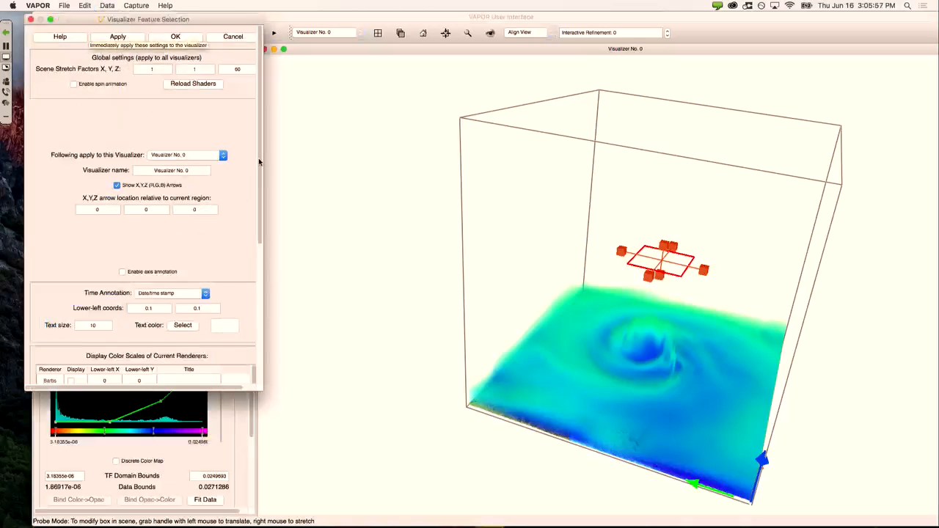
left_click_drag(258, 157, 257, 283)
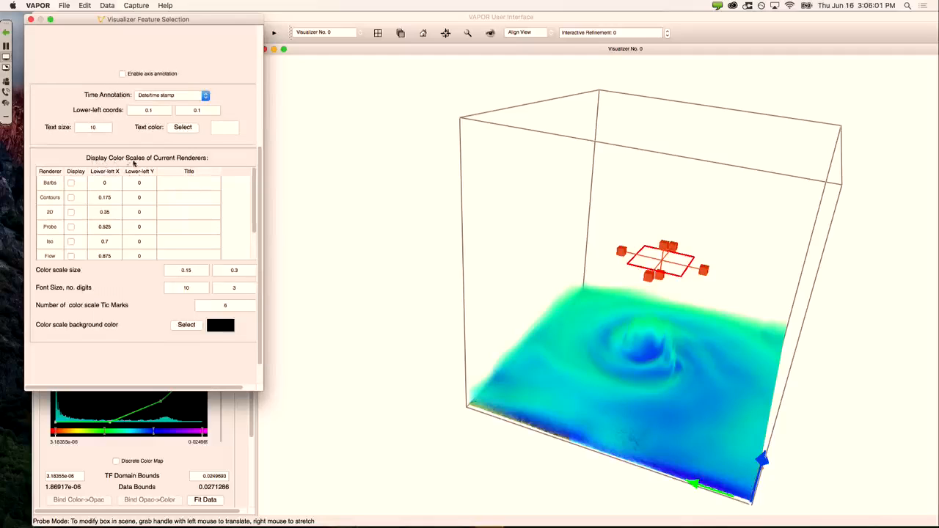
left_click_drag(255, 186, 254, 212)
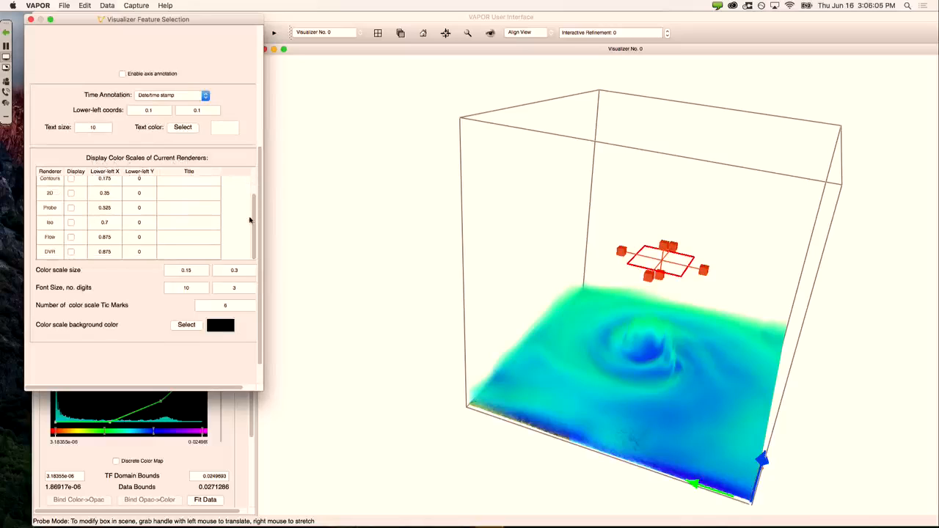
left_click(72, 253)
scroll(258, 219, "down", 2)
left_click(178, 370)
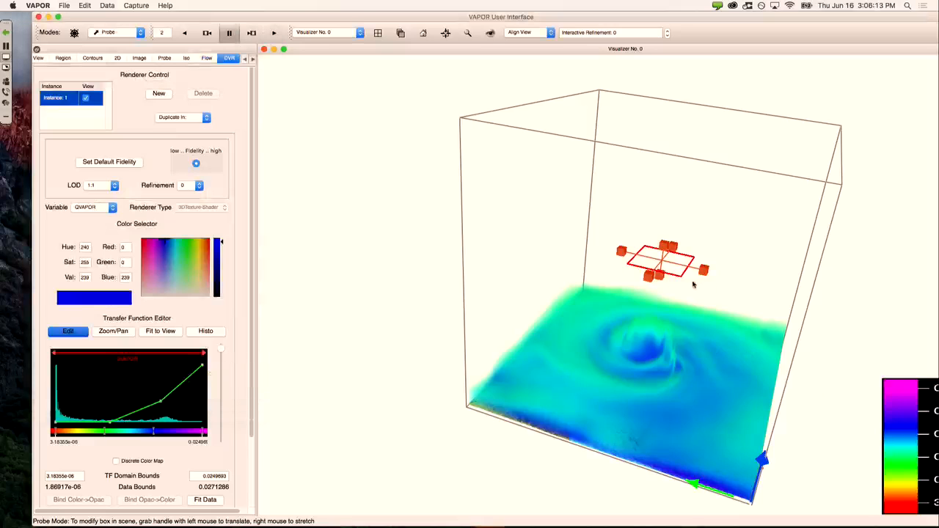
Step: Change the DVR colour scale's lower-left X from 0.875 to 0.575
left_click(86, 6)
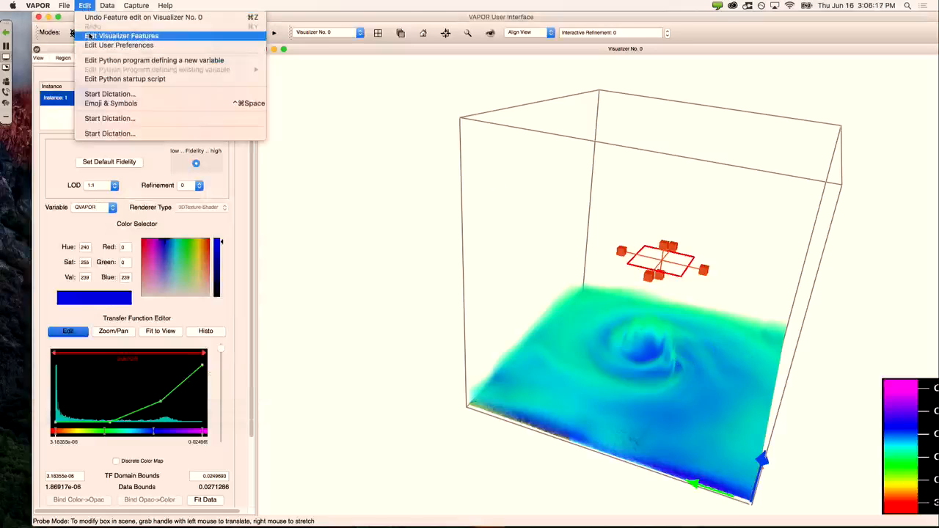
left_click(90, 36)
left_click_drag(260, 152, 262, 289)
scroll(166, 198, "down", 1)
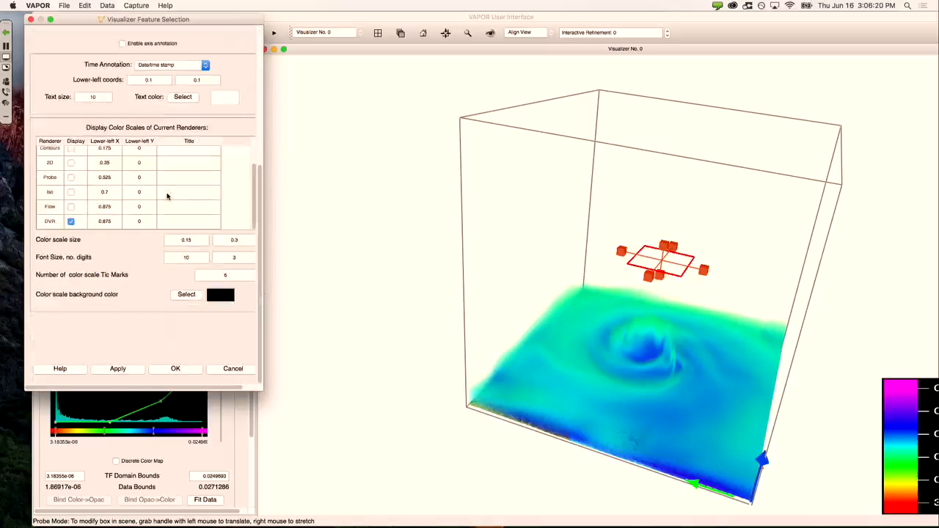
left_click(110, 221)
double_click(109, 221)
key("Left")
key("Left")
key("BackSpace")
type("5")
key("Return")
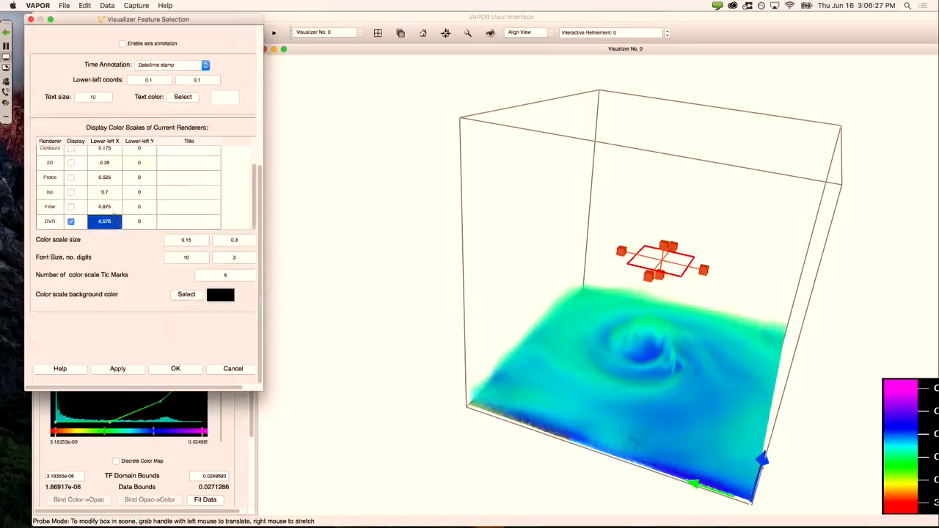
left_click(172, 369)
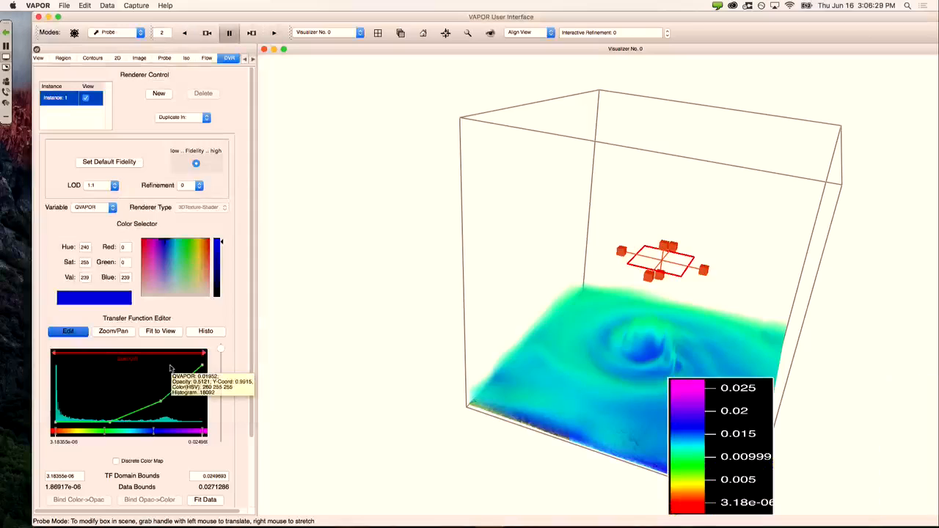
Step: Orbit the hurricane volume to view it from a new angle
middle_click_drag(572, 281, 438, 276)
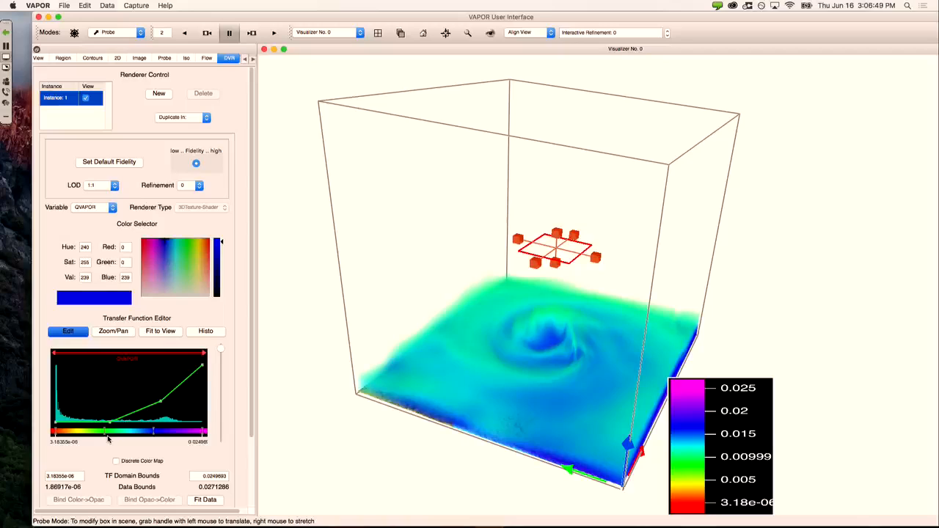
mouse_move(105, 439)
Step: Look over the Data menu's import formats without importing anything
left_click(110, 6)
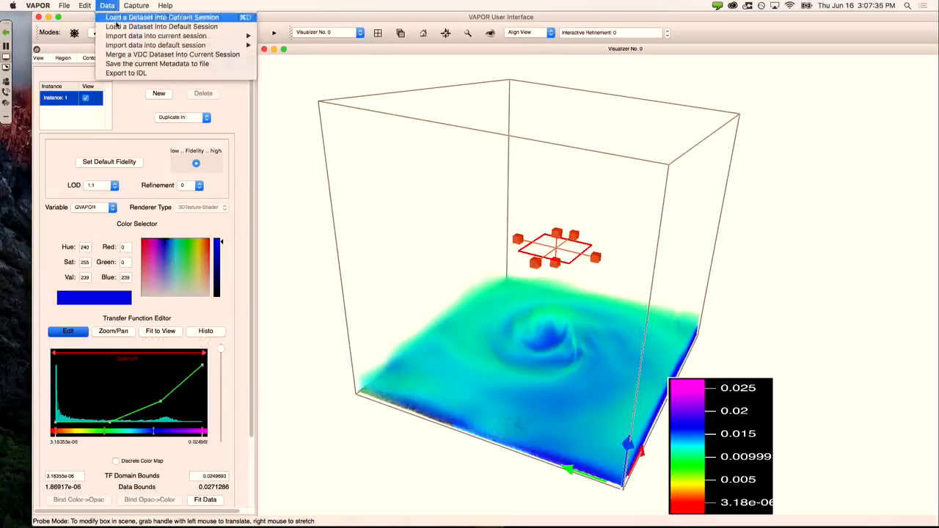
mouse_move(131, 36)
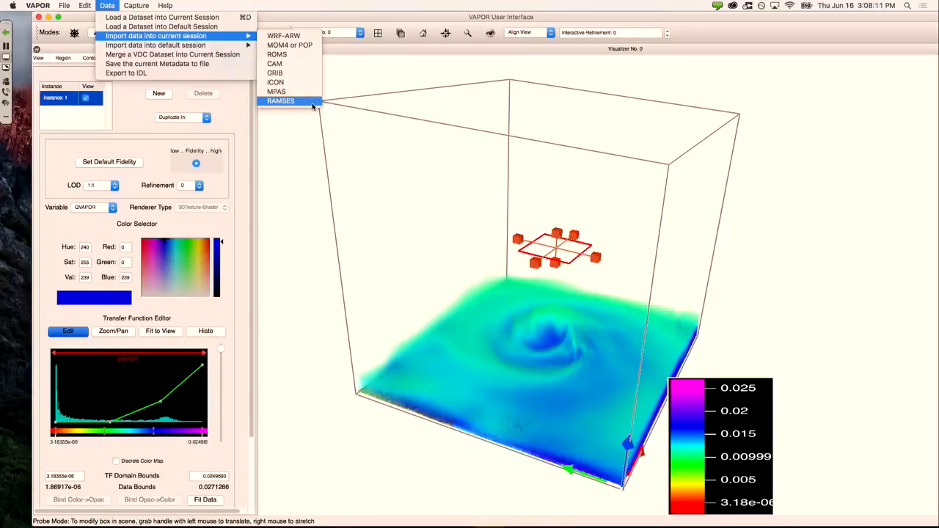
left_click(161, 143)
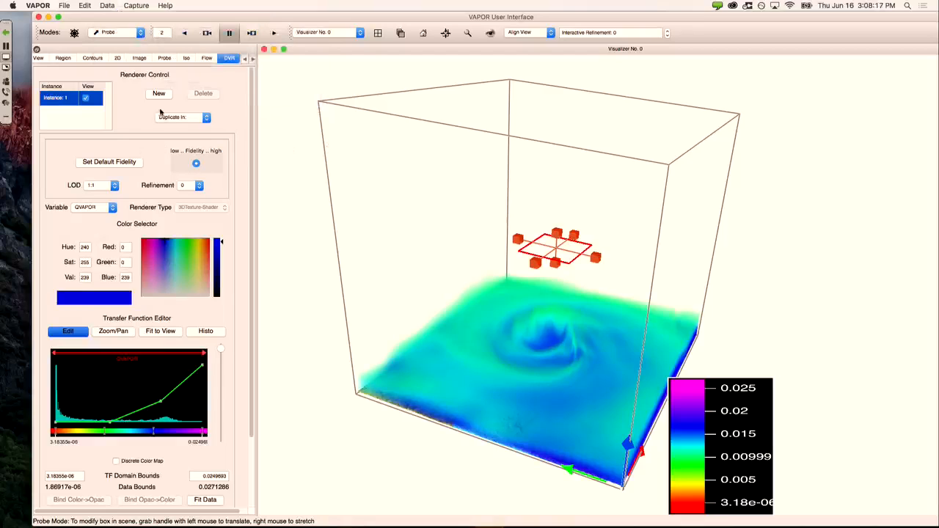
Step: Orbit the hurricane scene slightly further
left_click_drag(518, 231, 426, 239)
scroll(248, 182, "down", 2)
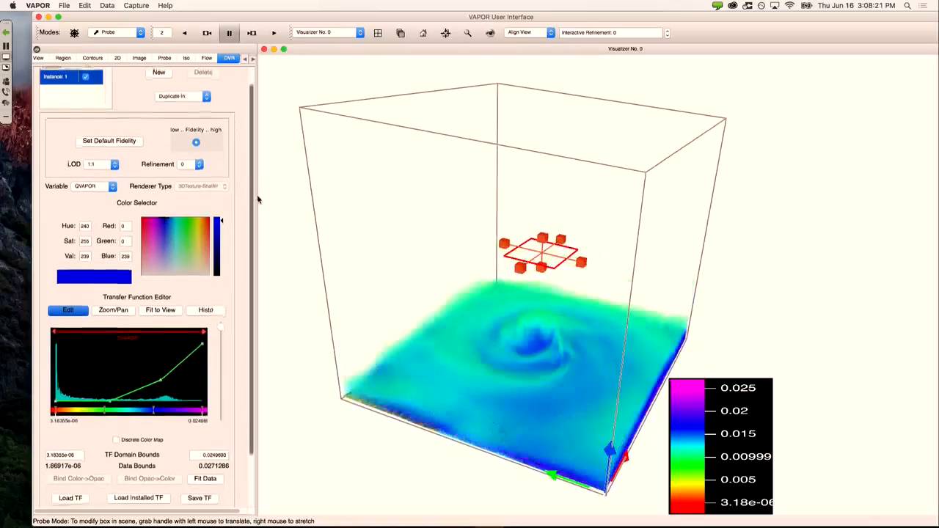
scroll(258, 198, "up", 2)
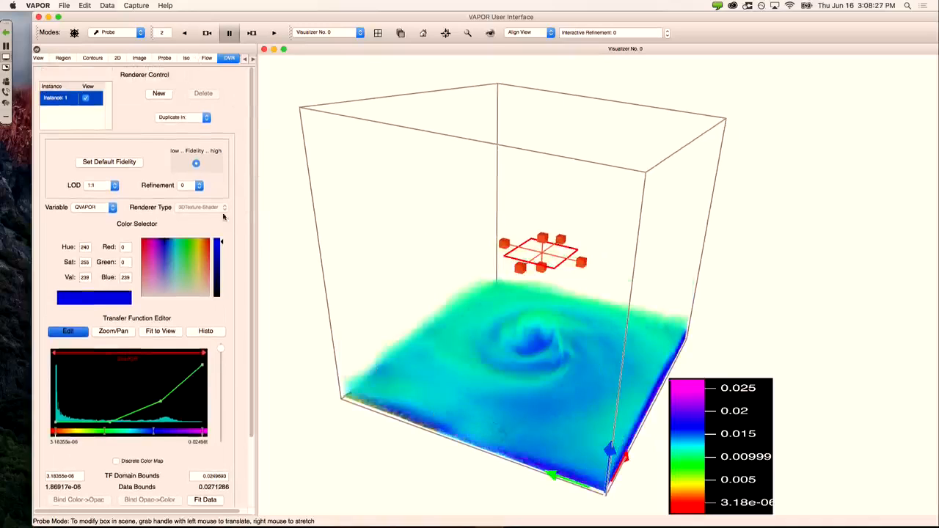
Step: Switch the volume rendering to QRAIN, tilt the view, then start a new session
left_click(102, 207)
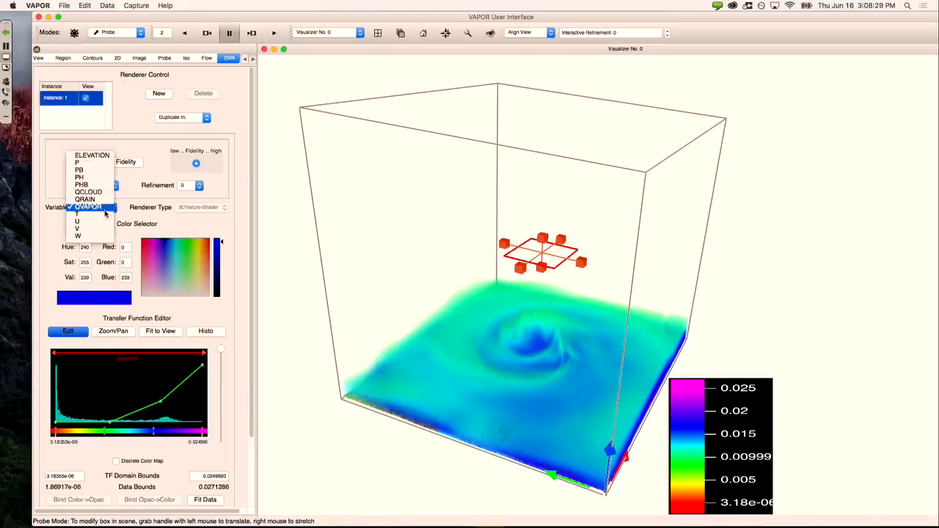
left_click(105, 201)
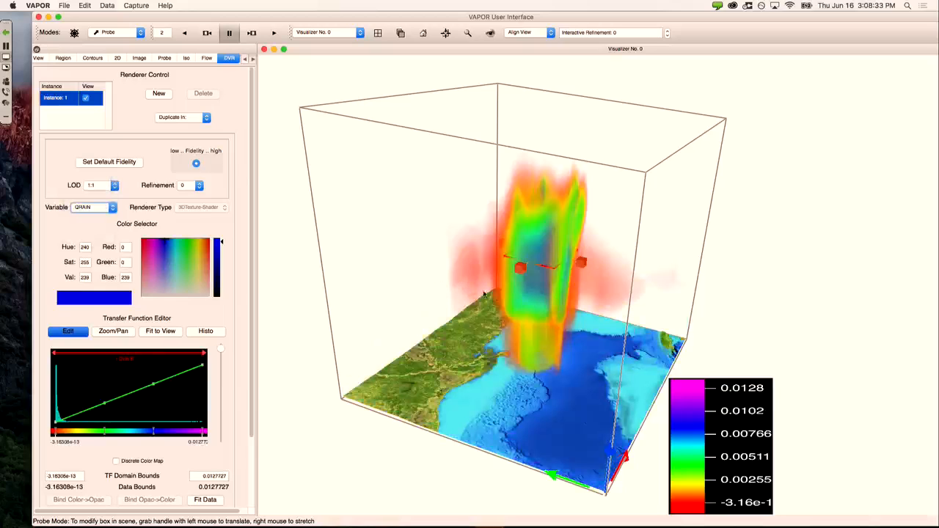
left_click_drag(485, 295, 454, 201)
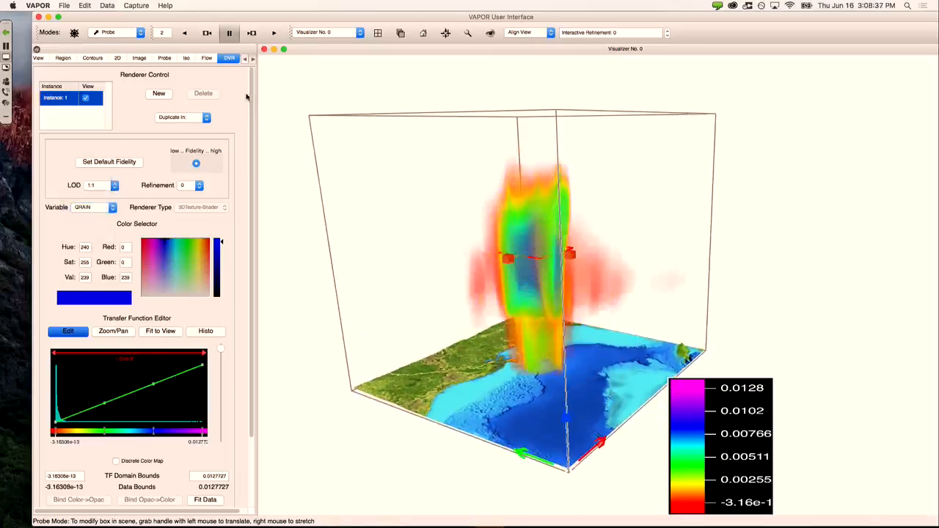
left_click(65, 6)
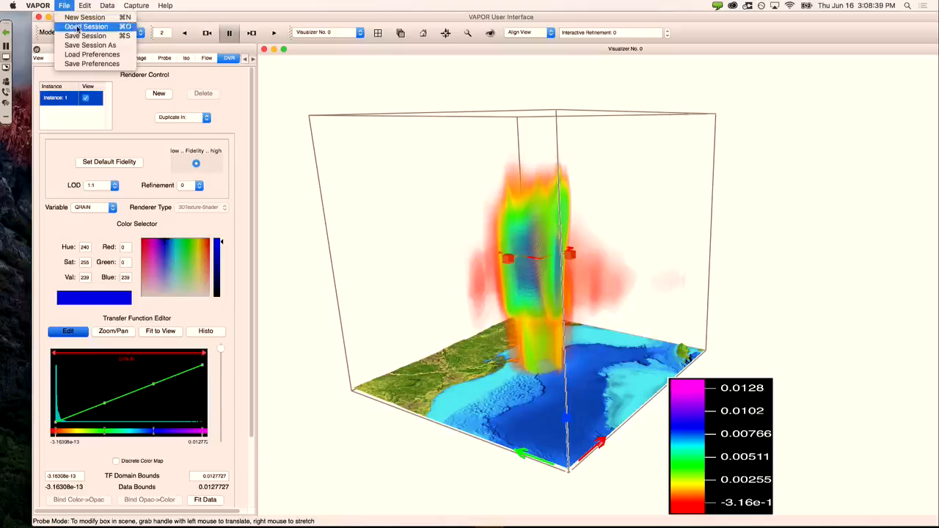
left_click(84, 17)
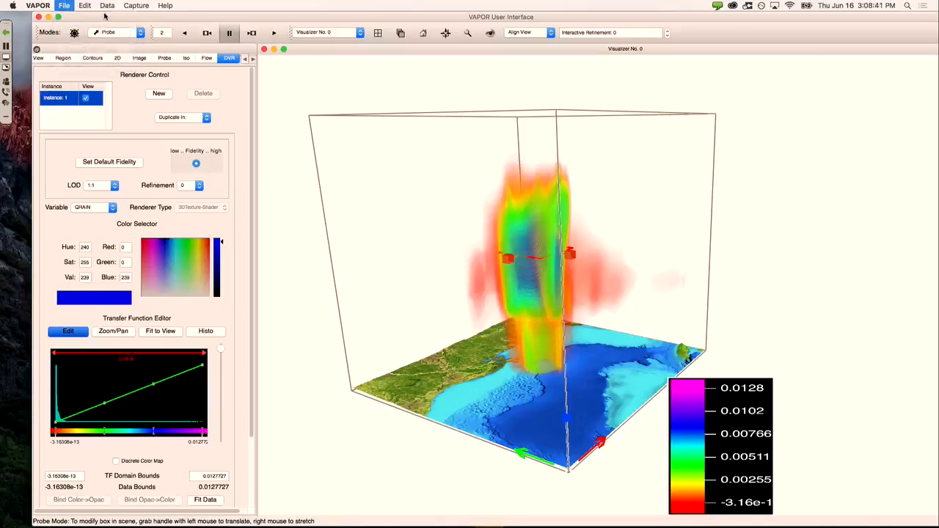
Step: Load orf4.vdf from the orf folder and rotate its domain box to an oblique view
left_click(107, 6)
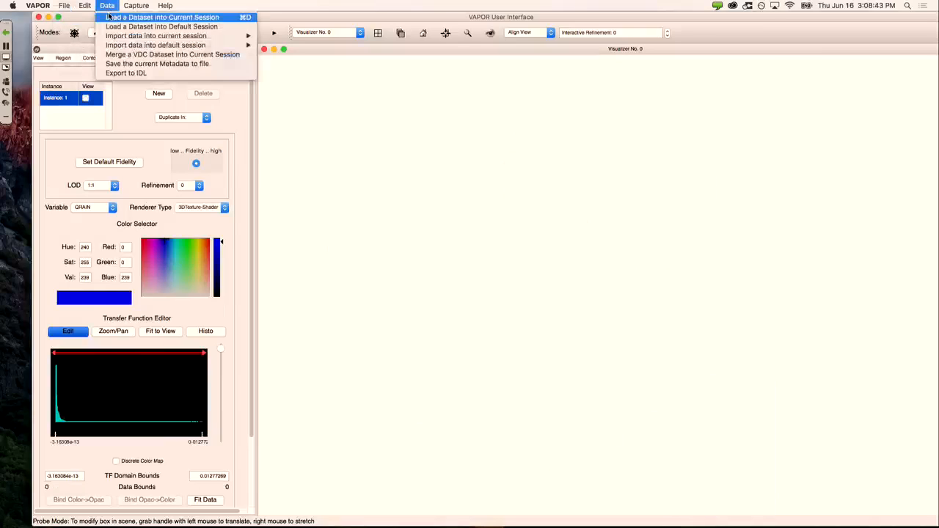
left_click(108, 15)
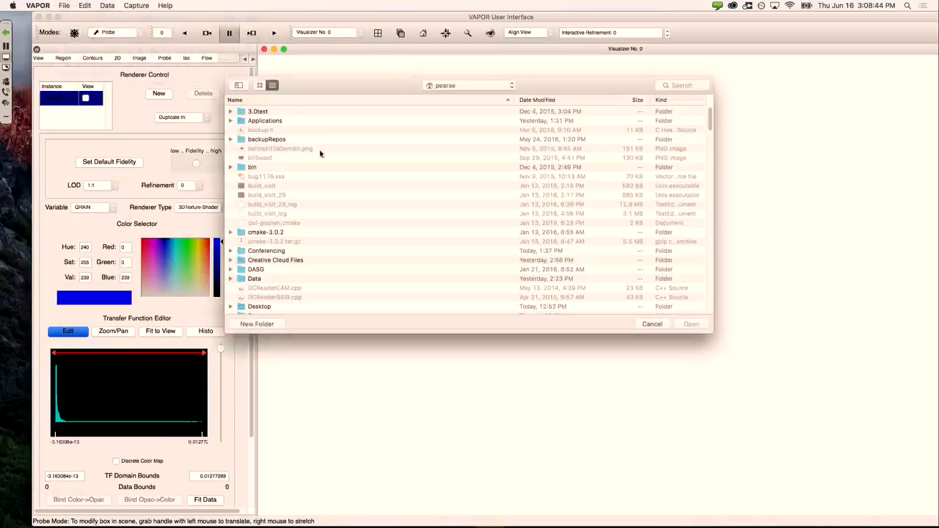
left_click(446, 86)
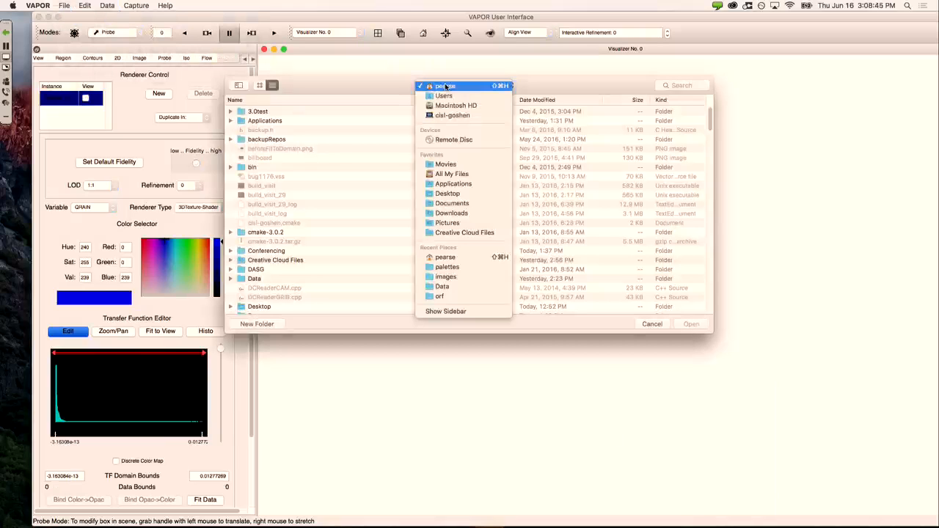
left_click(440, 296)
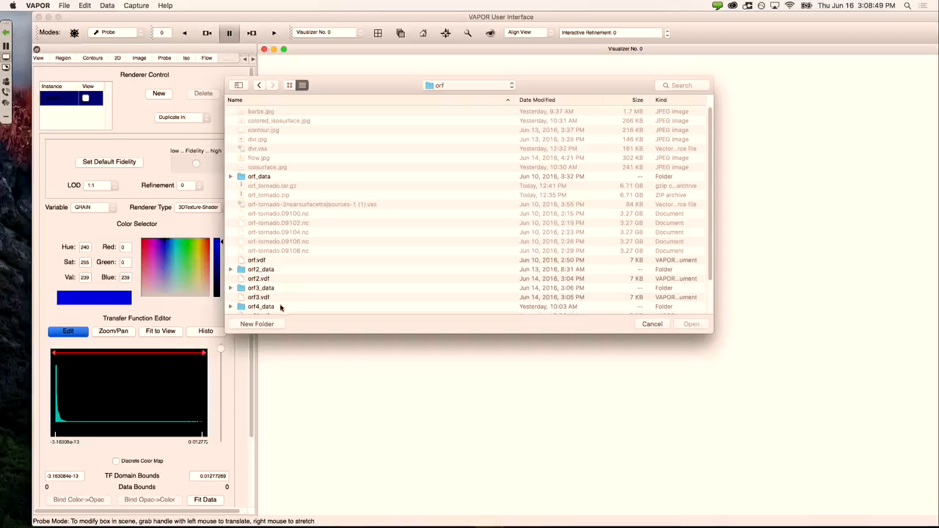
scroll(269, 305, "down", 1)
double_click(269, 305)
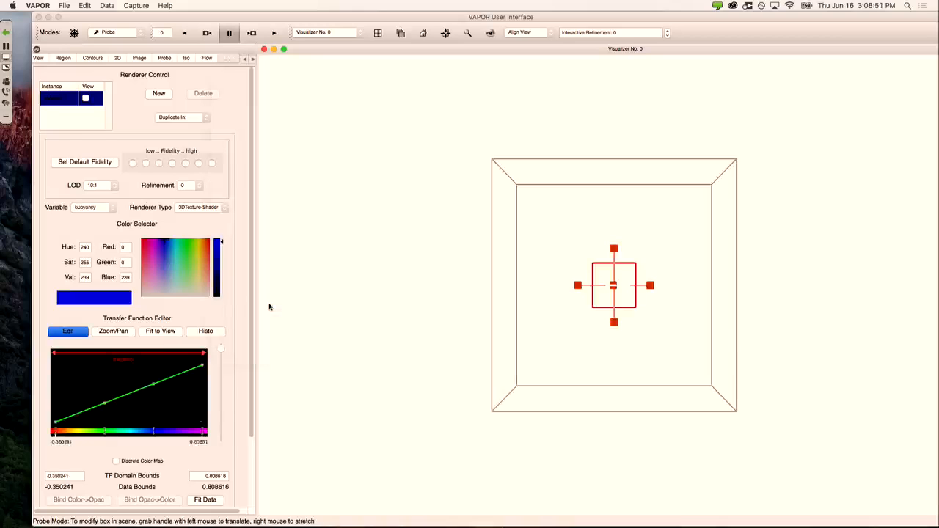
left_click_drag(658, 286, 516, 142)
left_click_drag(690, 299, 752, 283)
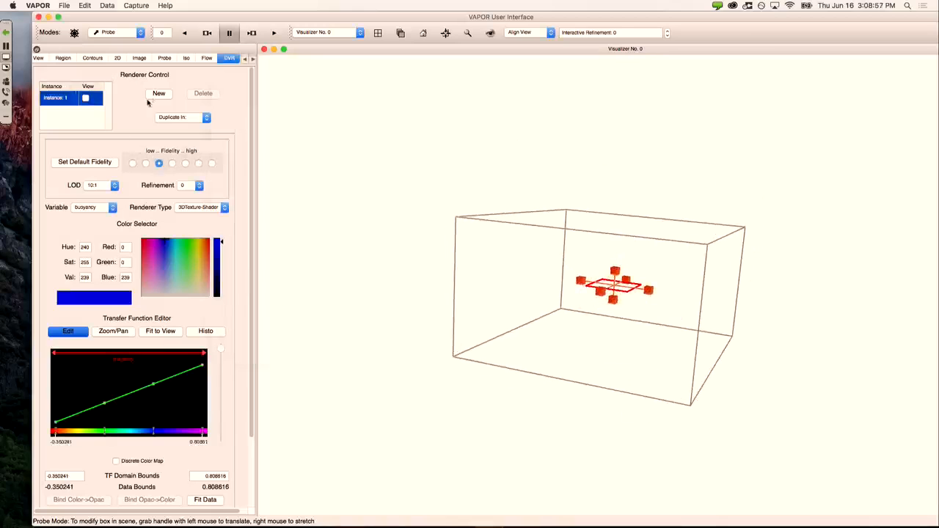
left_click(85, 6)
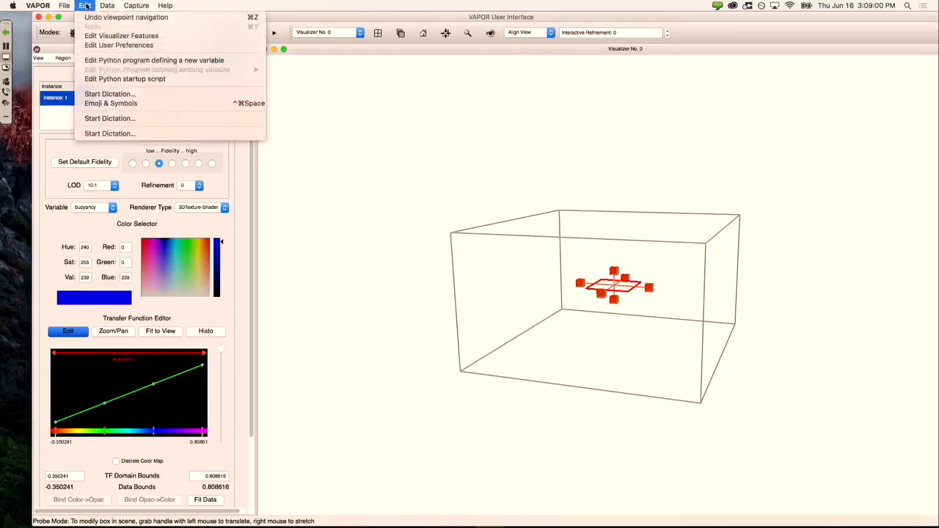
Step: Define 3D variable vort = sqrt(xvort*xvort + yvort*yvort + zvort*zvort), test it, and apply
left_click(118, 61)
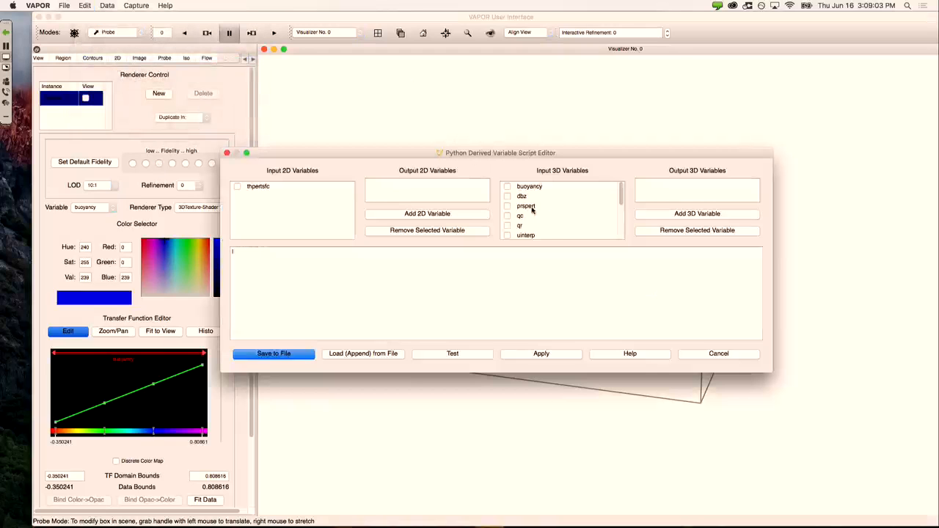
scroll(528, 208, "down", 5)
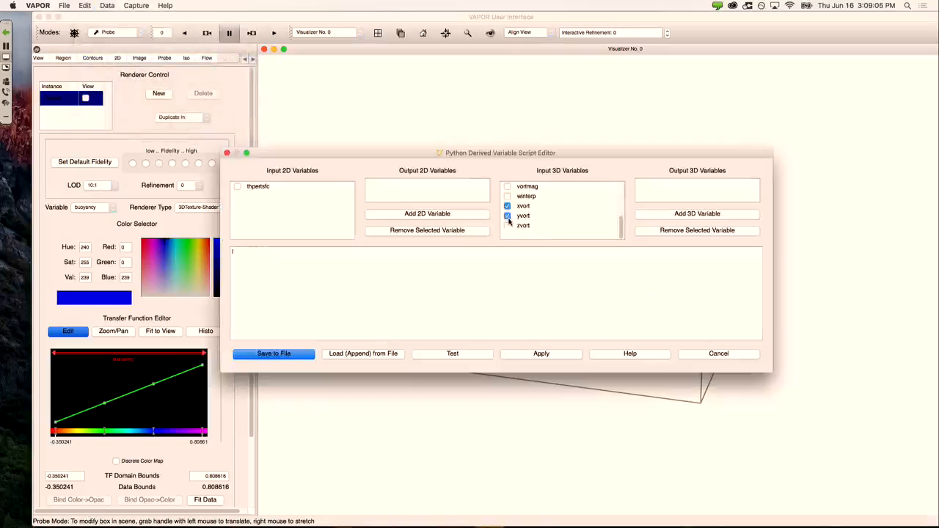
left_click(646, 215)
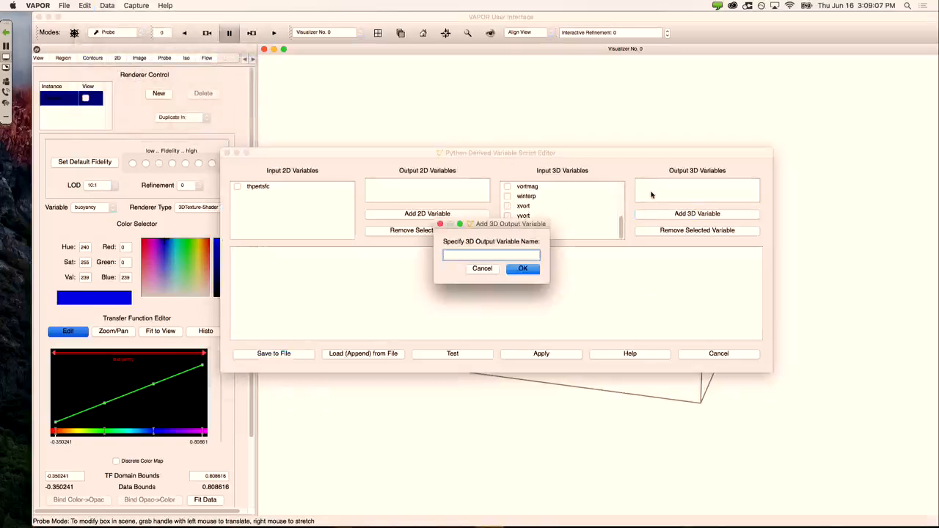
type("vort")
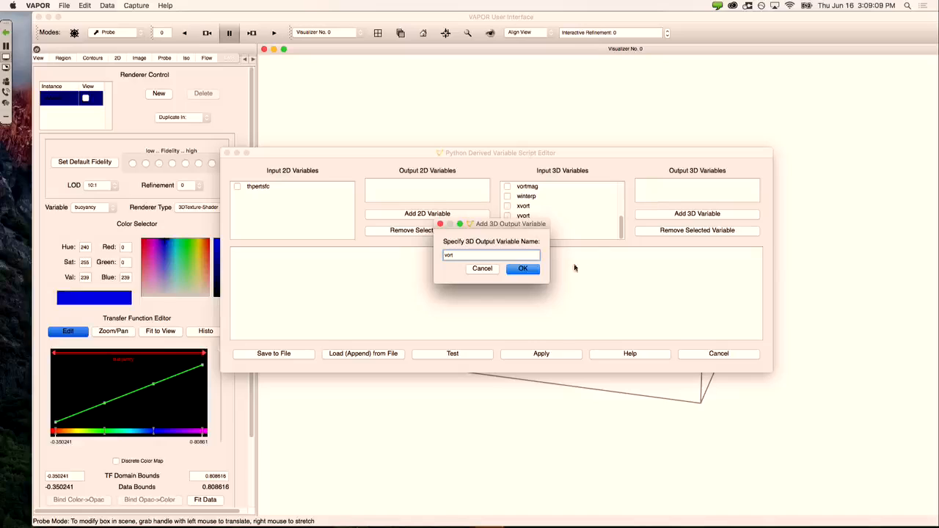
left_click(523, 270)
type("vort = sqrt(xvort*x")
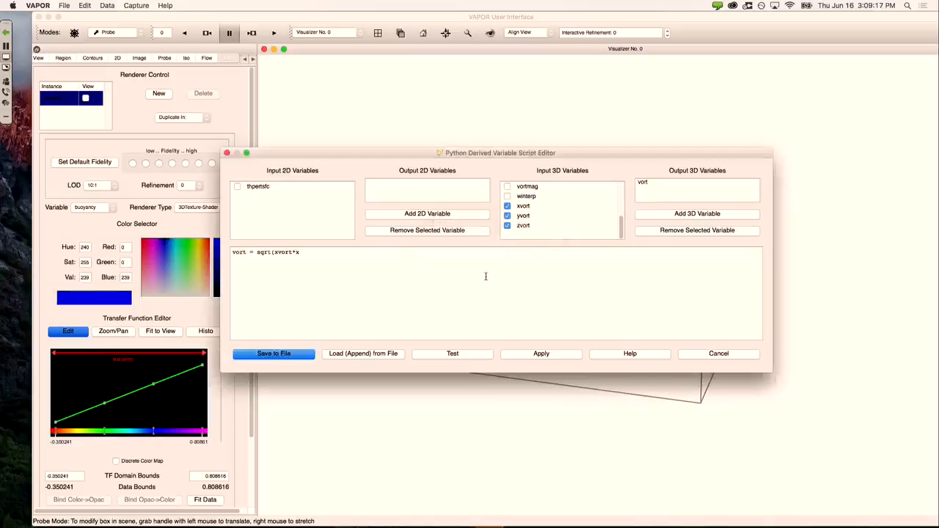
type("+ yvort*yvort +zvort*zvort")
left_click(458, 354)
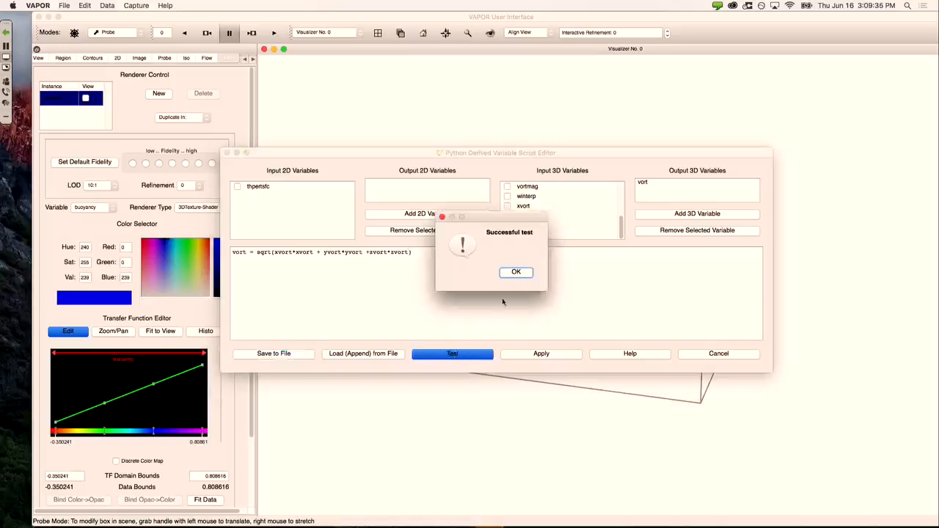
left_click(513, 273)
left_click(542, 354)
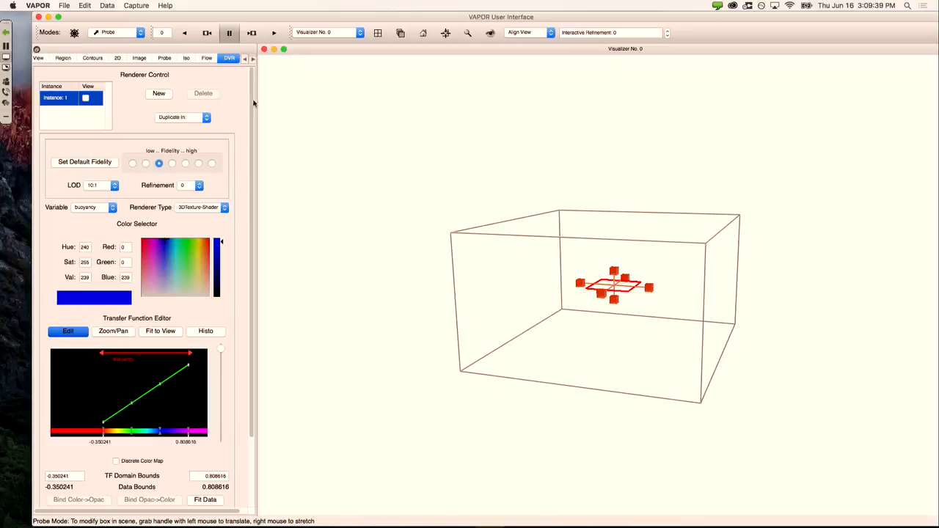
Step: Switch to Region mode, enable the DVR on vort, and fit its transfer function to 6.20063e-05–1.77373
scroll(255, 103, "down", 3)
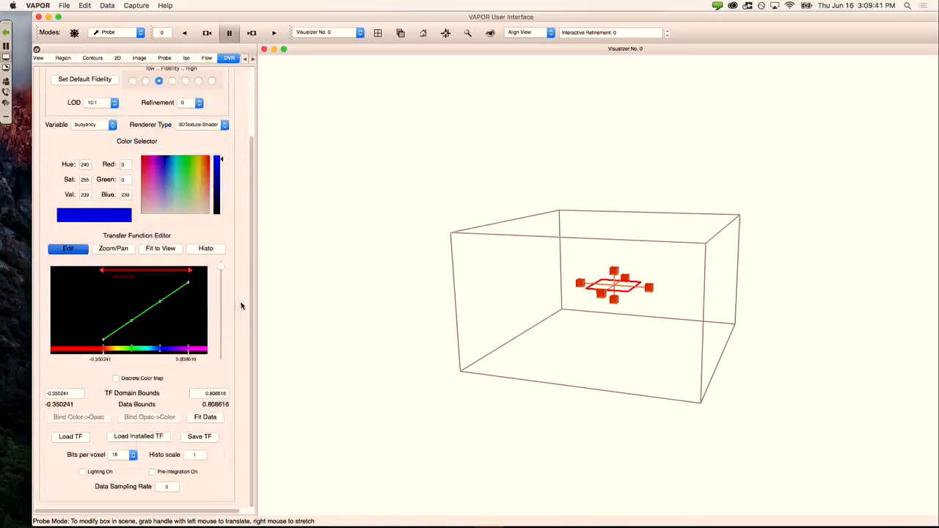
scroll(249, 294, "up", 3)
left_click(122, 33)
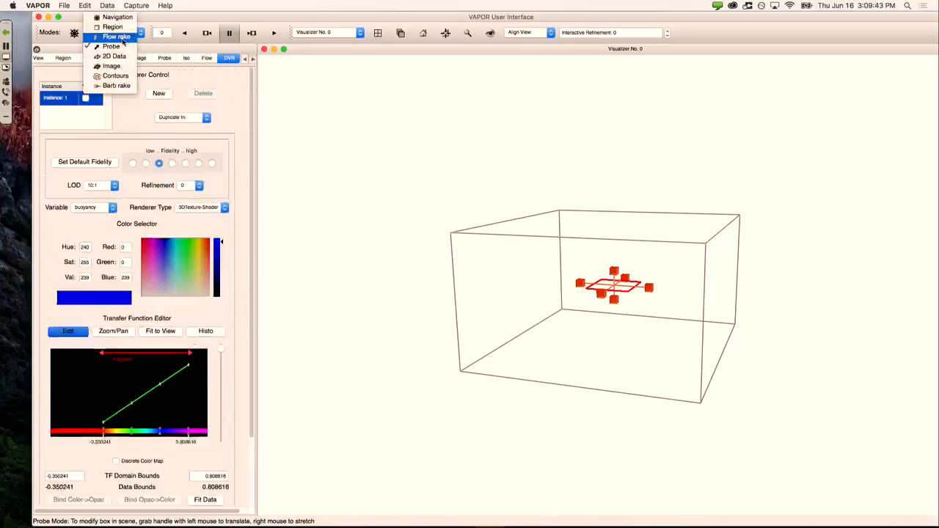
left_click(114, 27)
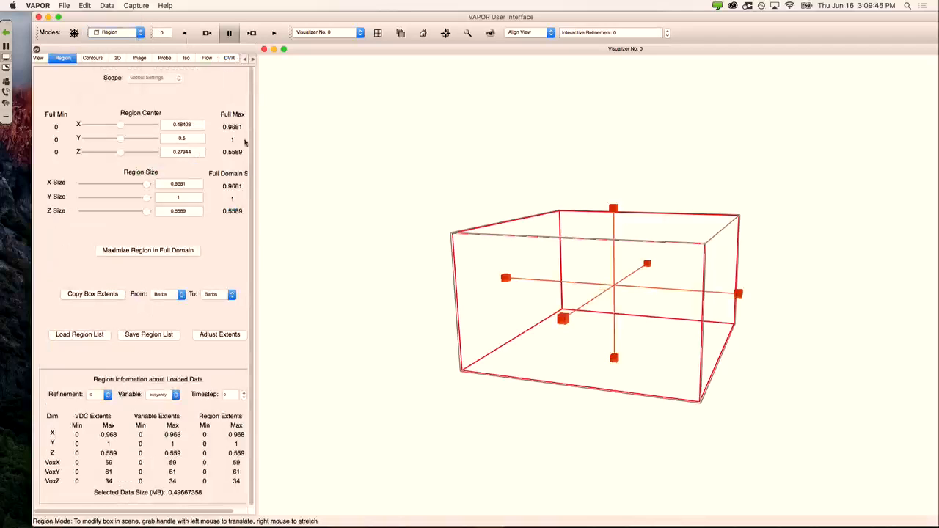
left_click(229, 58)
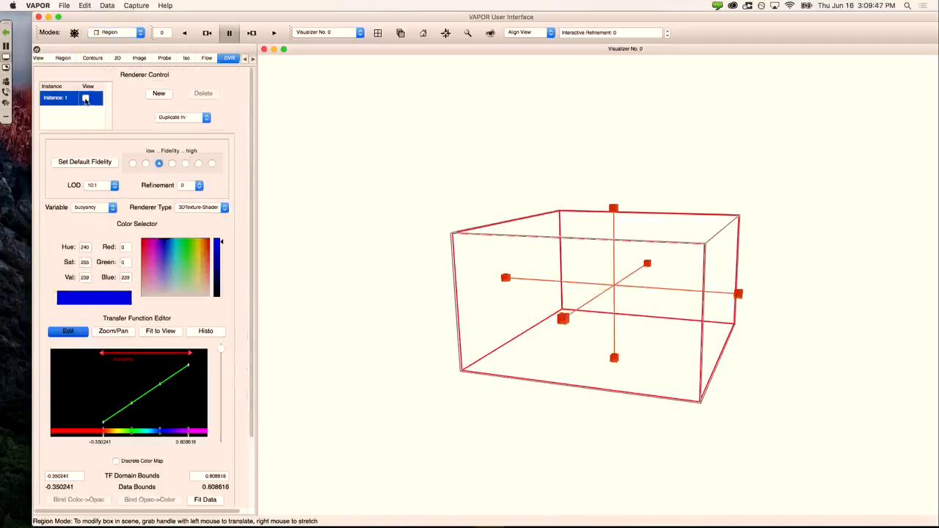
left_click(86, 98)
left_click(93, 207)
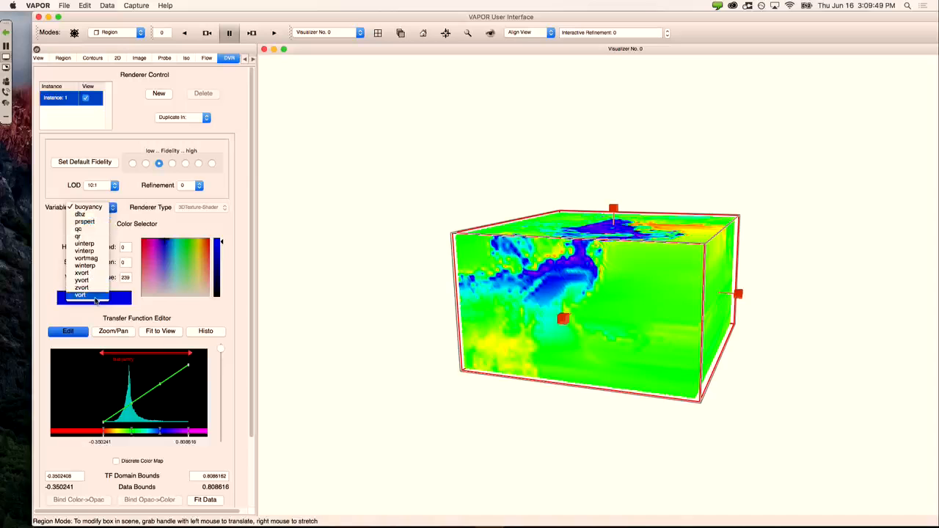
left_click(80, 295)
left_click_drag(487, 236, 593, 279)
left_click(206, 500)
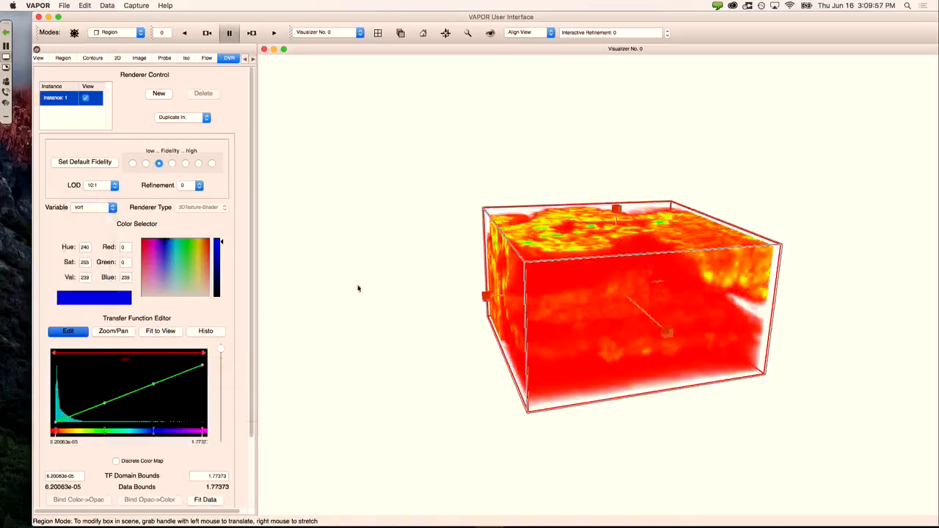
Step: Drag the opacity control points down so low vort values become transparent
left_click_drag(253, 304, 254, 342)
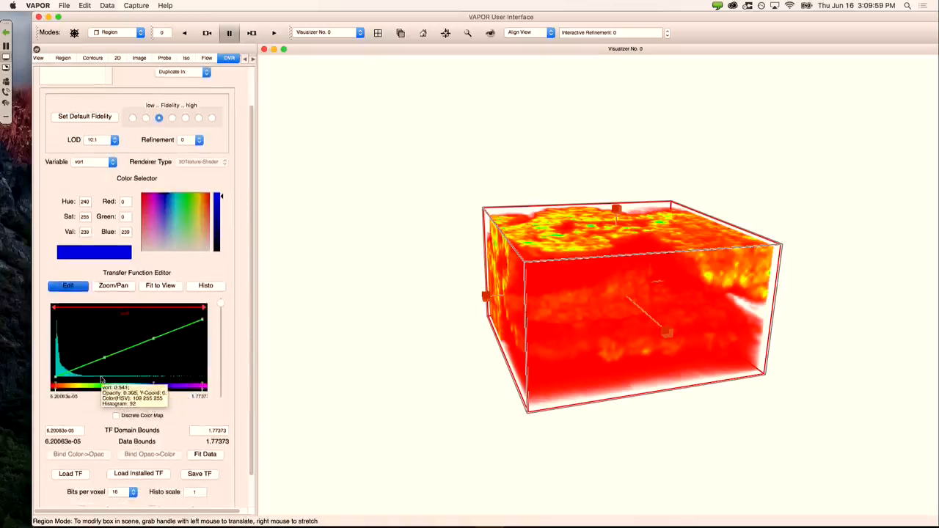
left_click_drag(104, 359, 104, 376)
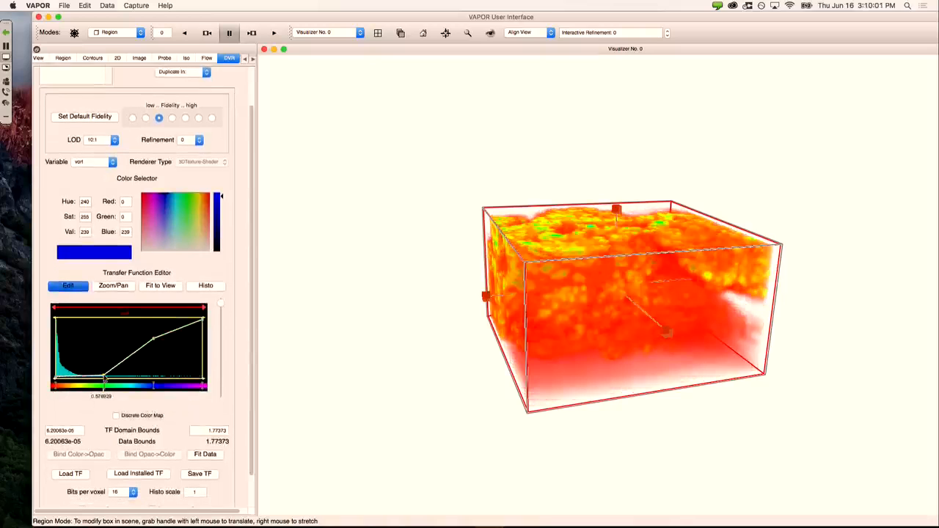
left_click_drag(154, 339, 165, 361)
mouse_move(203, 324)
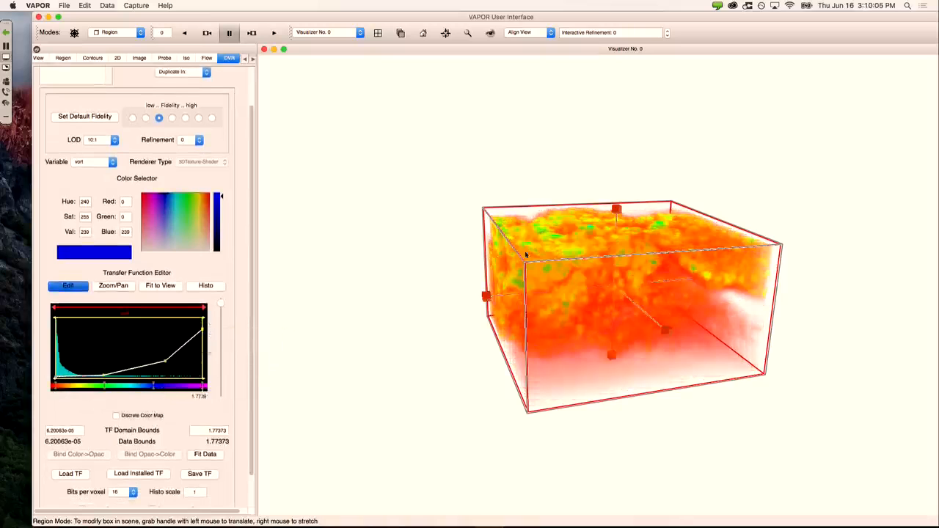
Step: Tilt and rotate the vort volume toward a more top-down view
left_click_drag(608, 322, 576, 252)
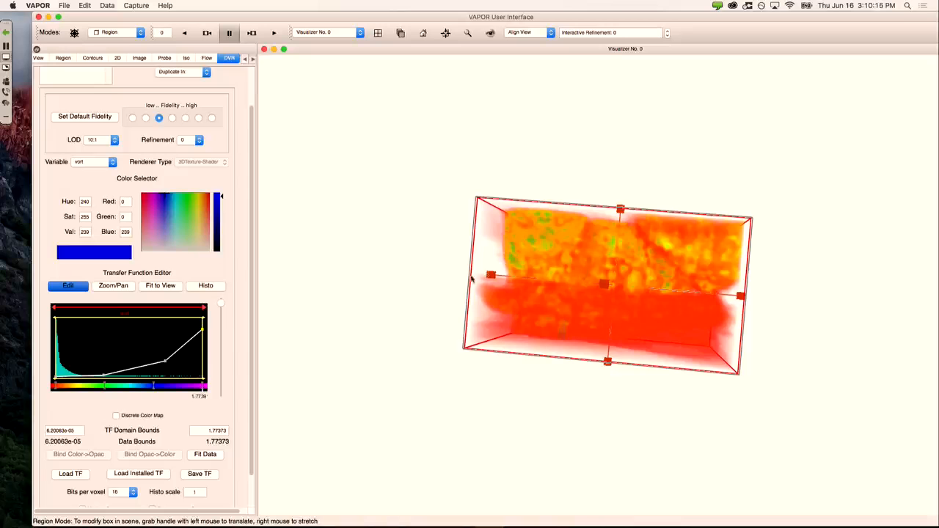
left_click_drag(473, 279, 630, 312)
left_click_drag(624, 271, 604, 339)
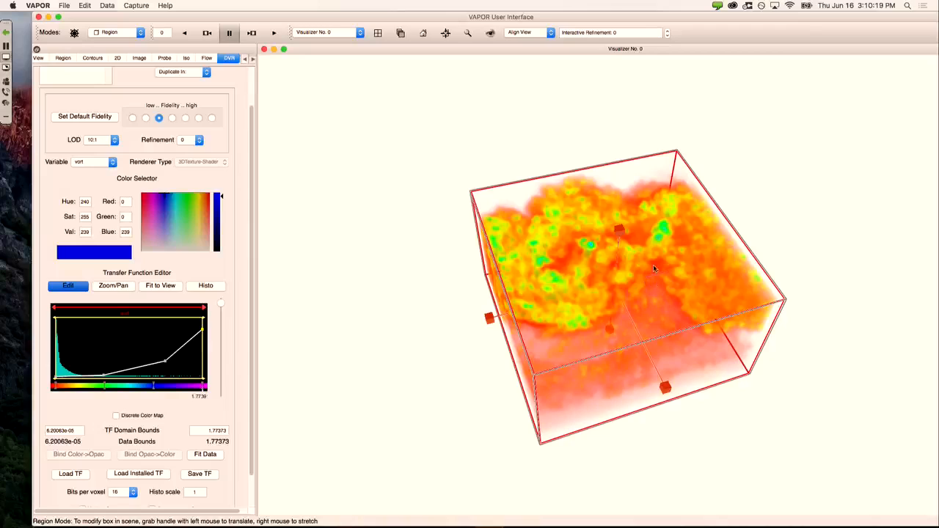
left_click(71, 4)
Step: Move the VAPOR window aside and minimize the Terminal and Chrome windows
left_click(72, 35)
left_click_drag(102, 16, 75, 299)
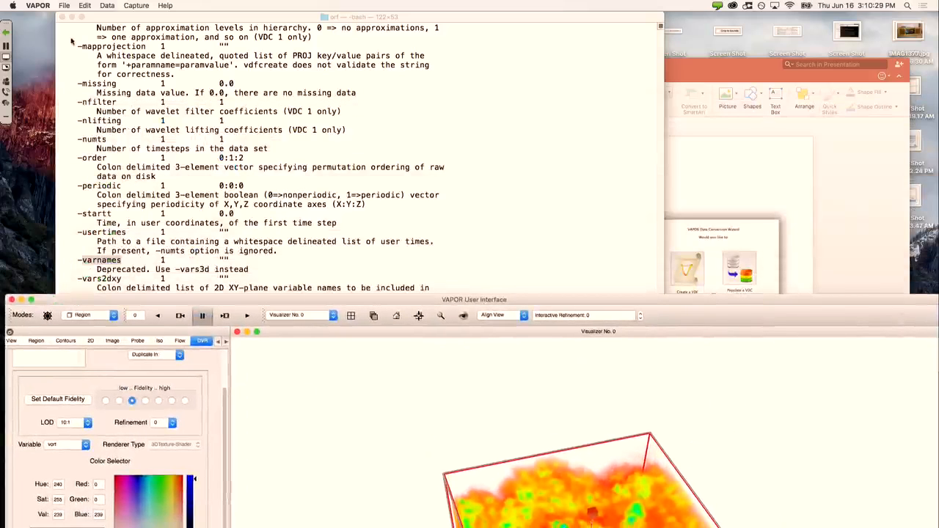
left_click(72, 17)
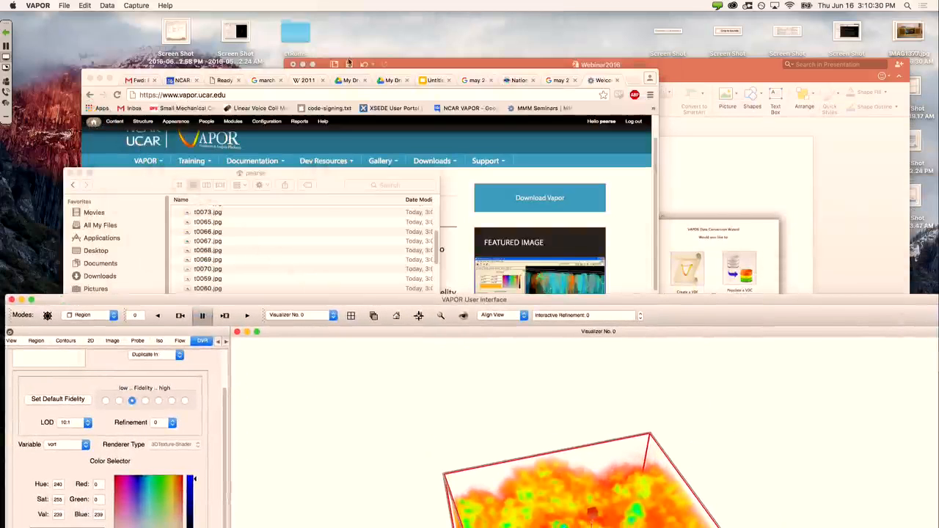
left_click(102, 86)
Step: Close the Finder window, quit PowerPoint without saving, and move VAPOR to the top-left
left_click_drag(121, 181, 114, 123)
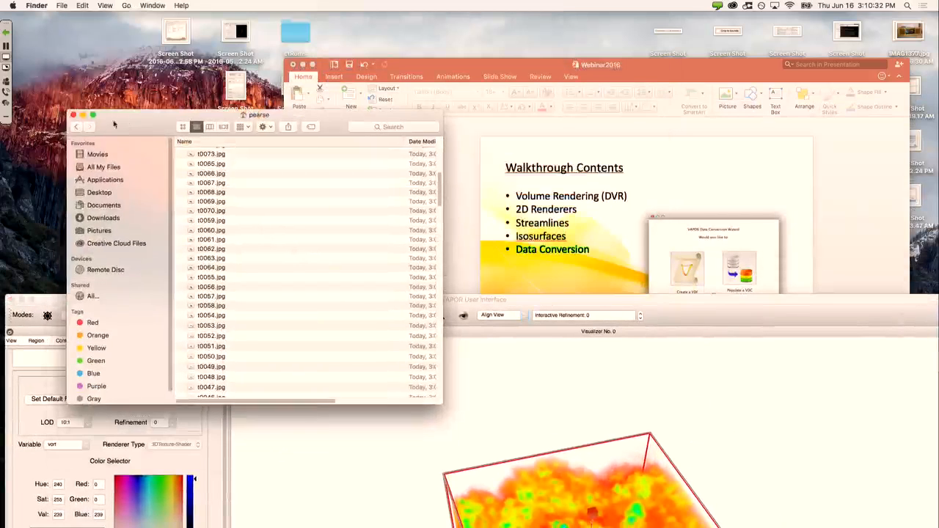
left_click(72, 114)
left_click(293, 65)
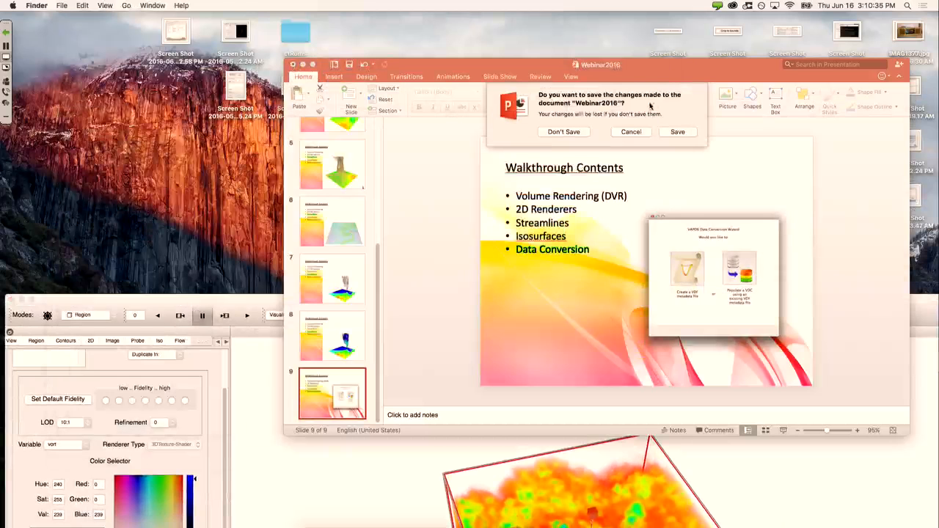
left_click(564, 132)
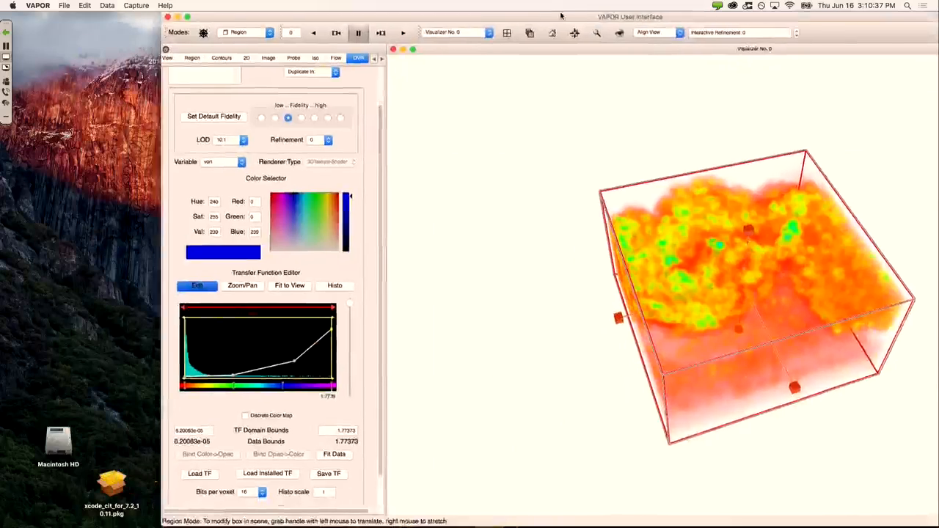
left_click_drag(561, 15, 786, 101)
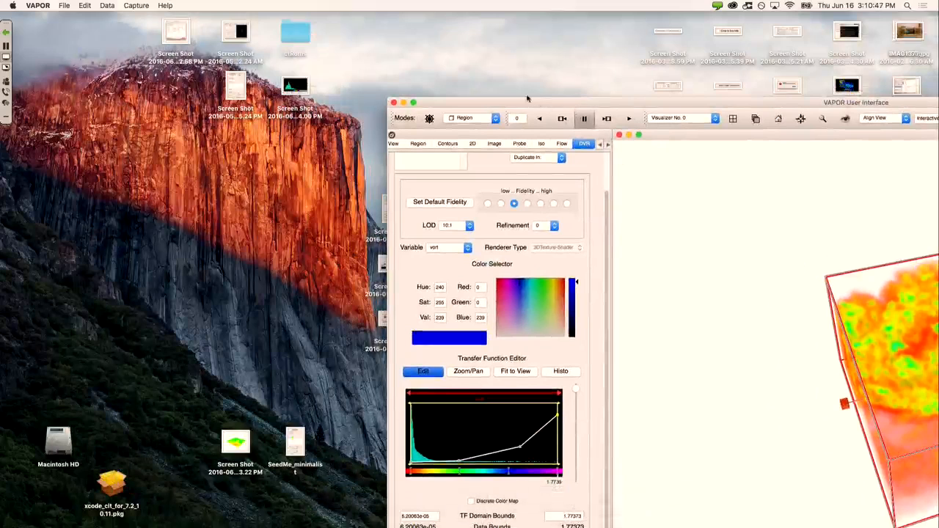
left_click_drag(531, 109, 168, 4)
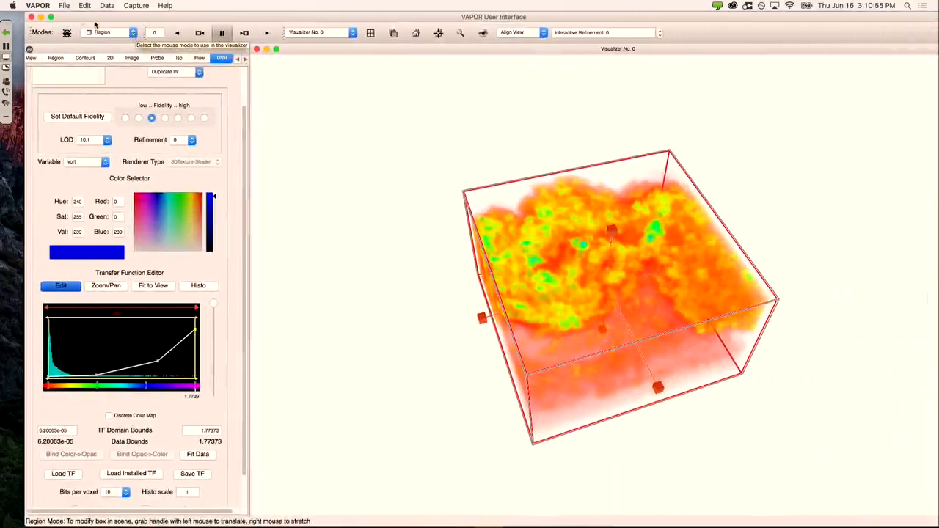
Step: Save the current vort session, then close the VAPOR window
left_click(67, 6)
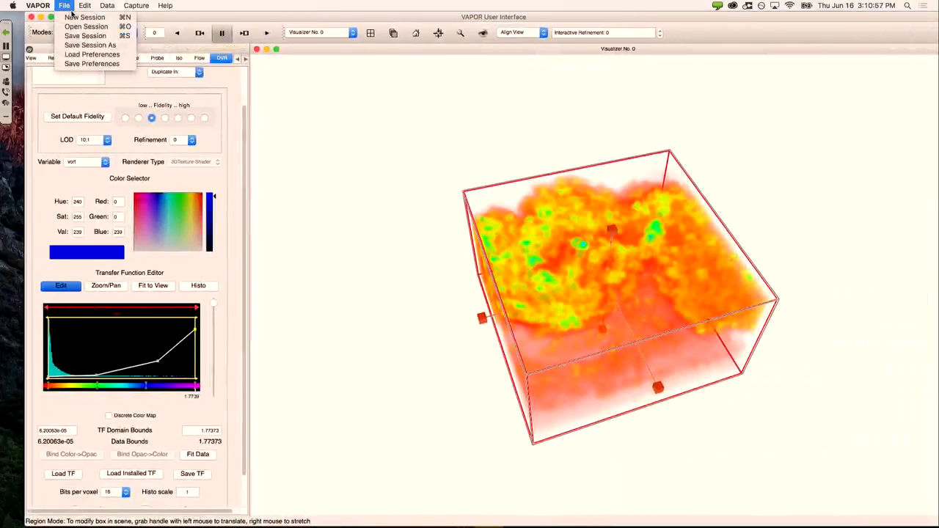
left_click(72, 35)
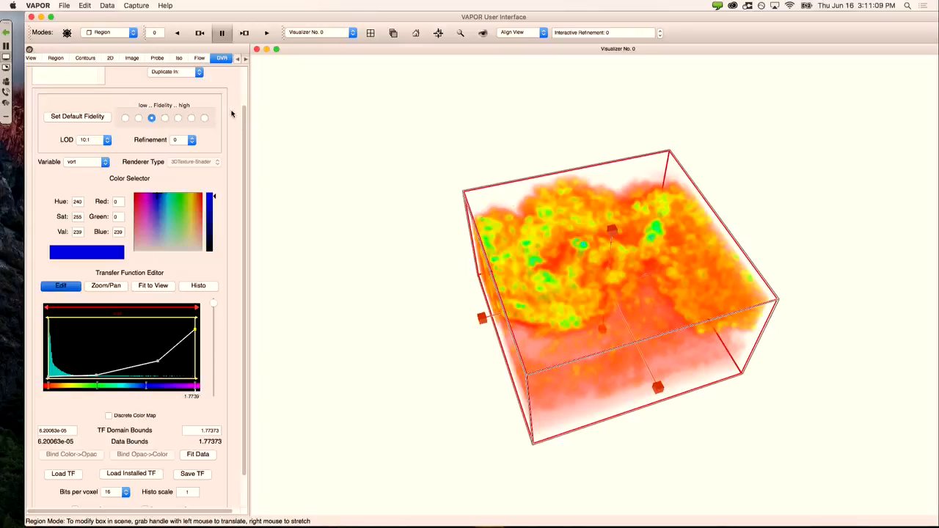
left_click(65, 5)
left_click(328, 6)
left_click(31, 16)
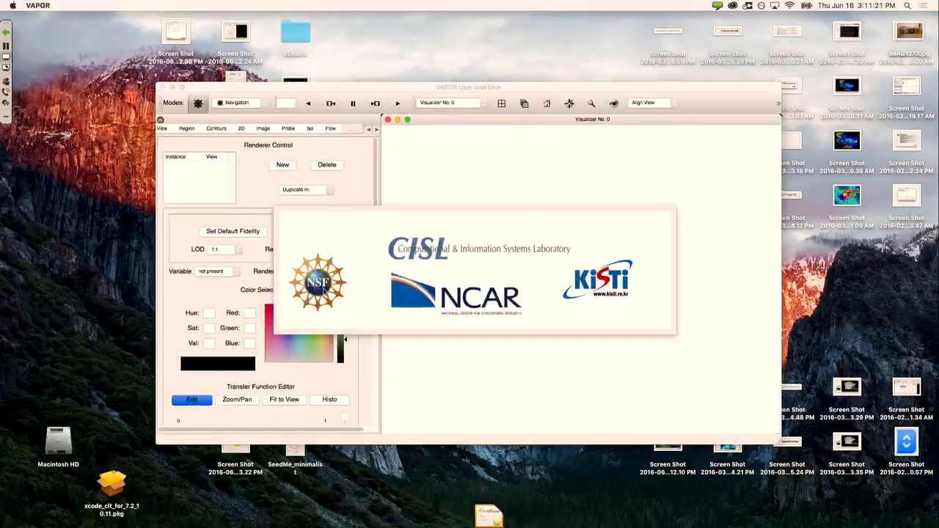
Step: Open the dvr.vss session from the recent orf folder
left_click(66, 6)
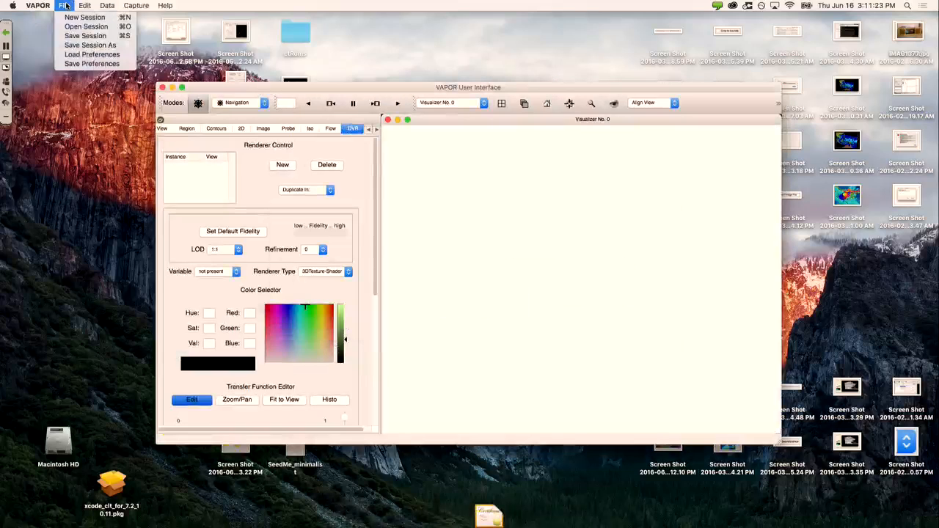
left_click(73, 28)
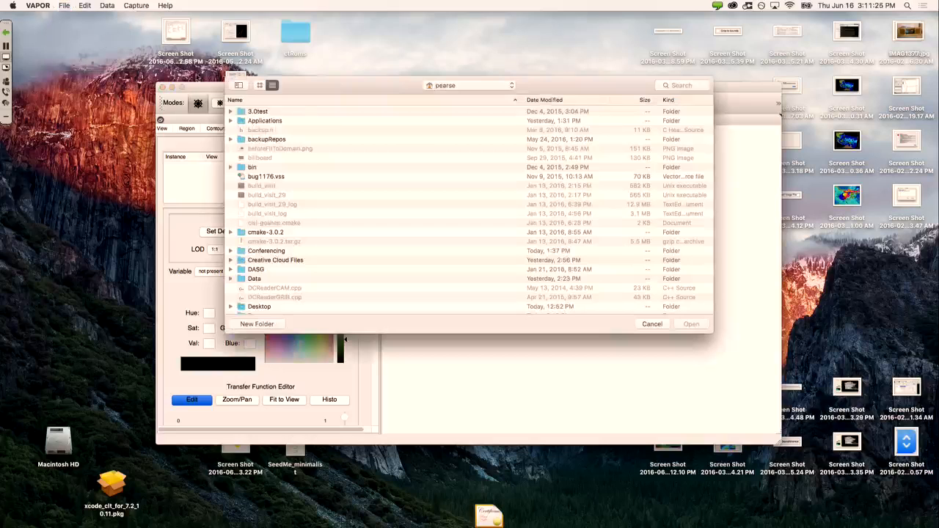
left_click(449, 88)
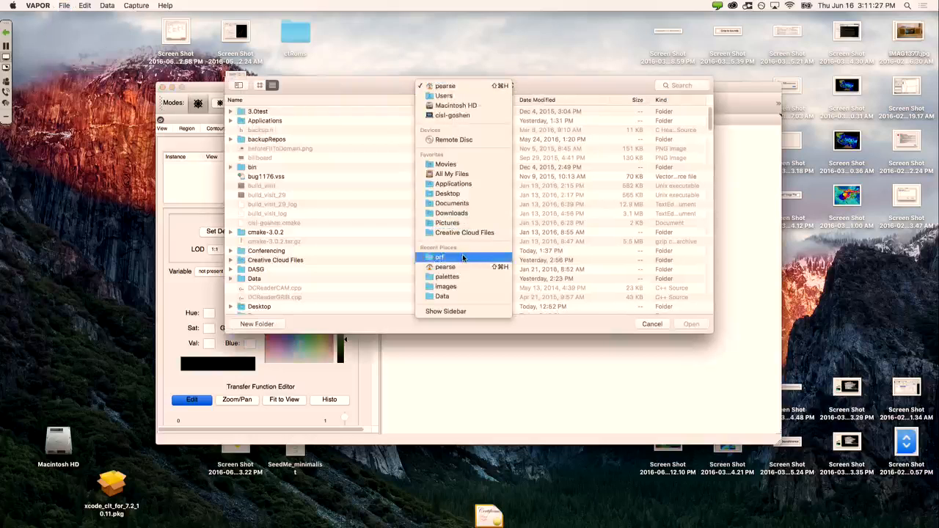
left_click(464, 257)
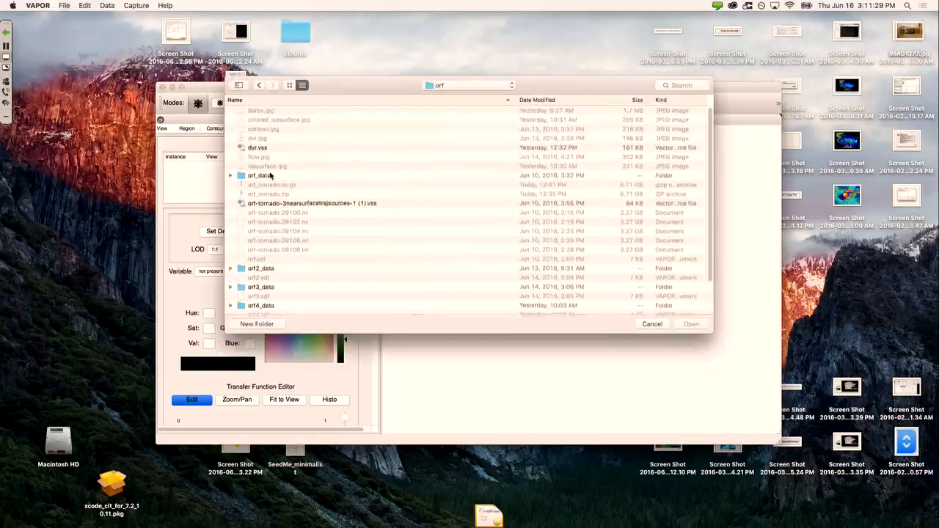
scroll(271, 176, "down", 3)
left_click(345, 161)
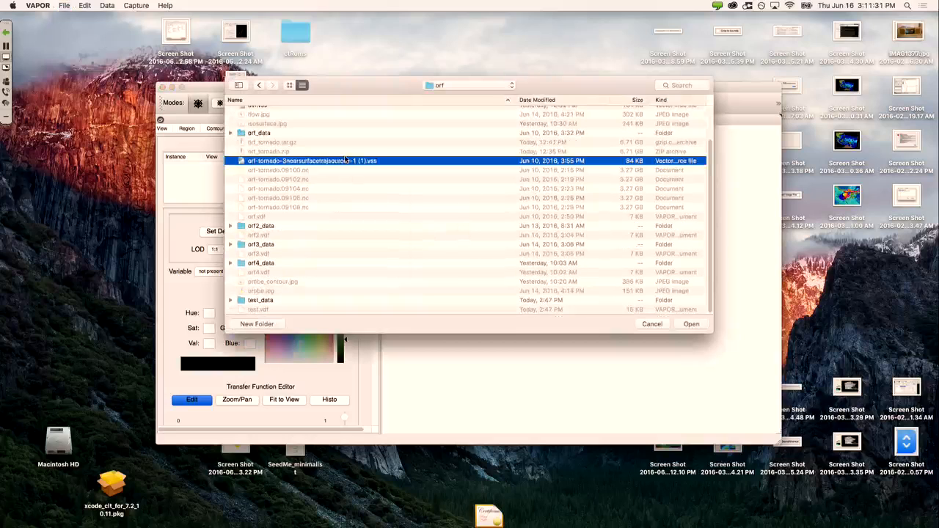
scroll(343, 176, "up", 3)
double_click(278, 150)
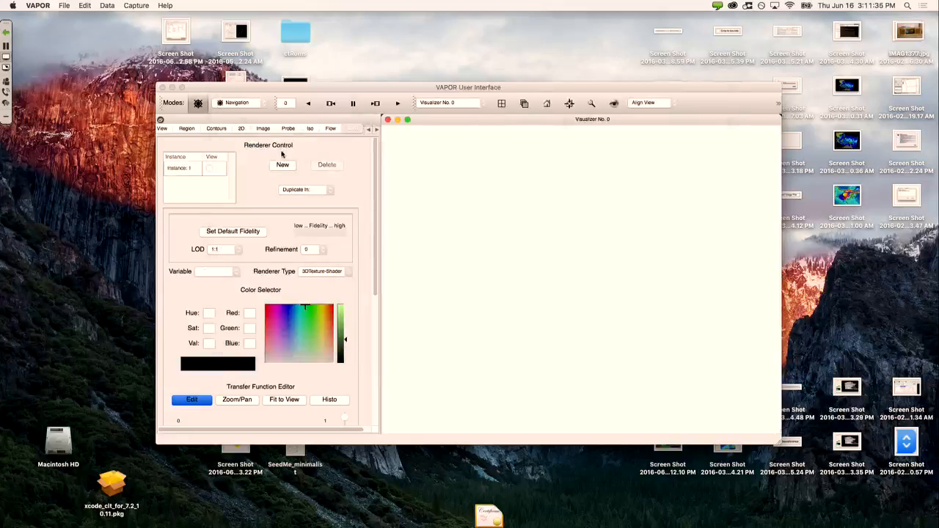
left_click(237, 271)
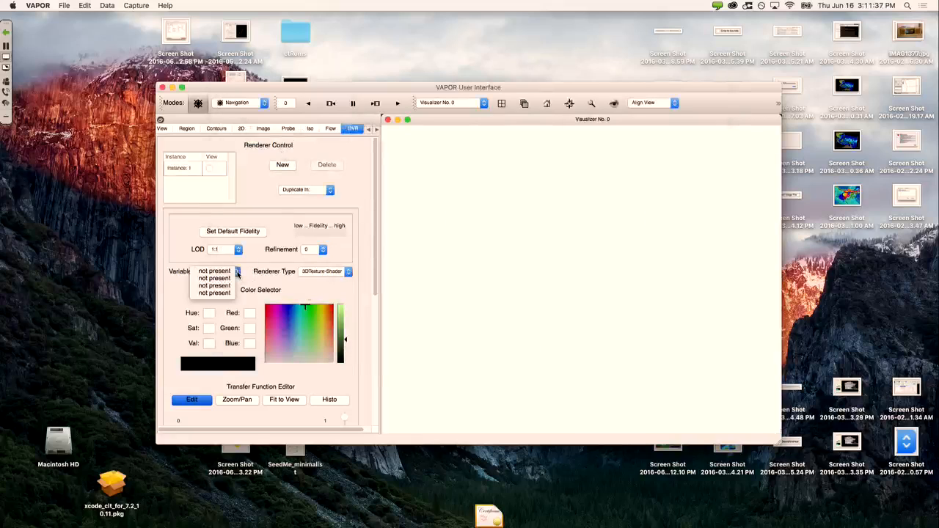
left_click(256, 271)
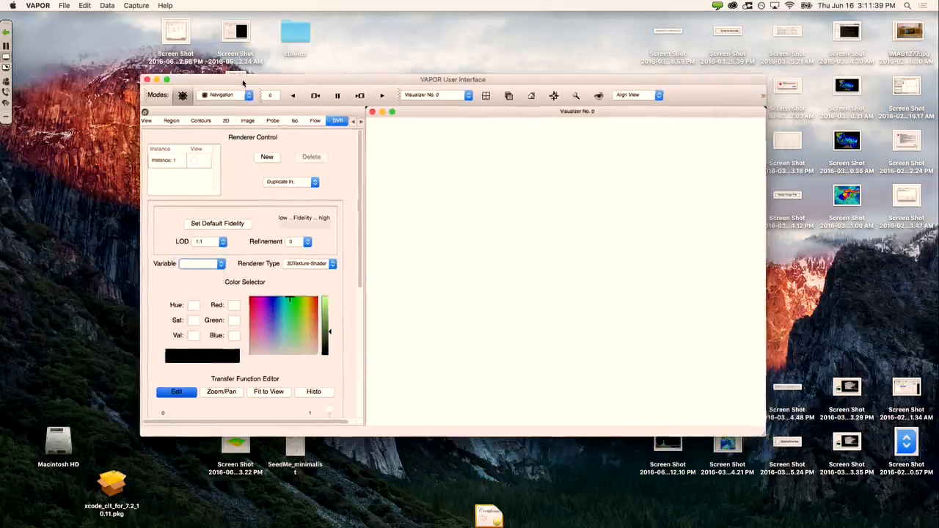
Step: Load the orf4.vdf dataset into the current session and maximize the VAPOR window
left_click_drag(260, 90, 245, 82)
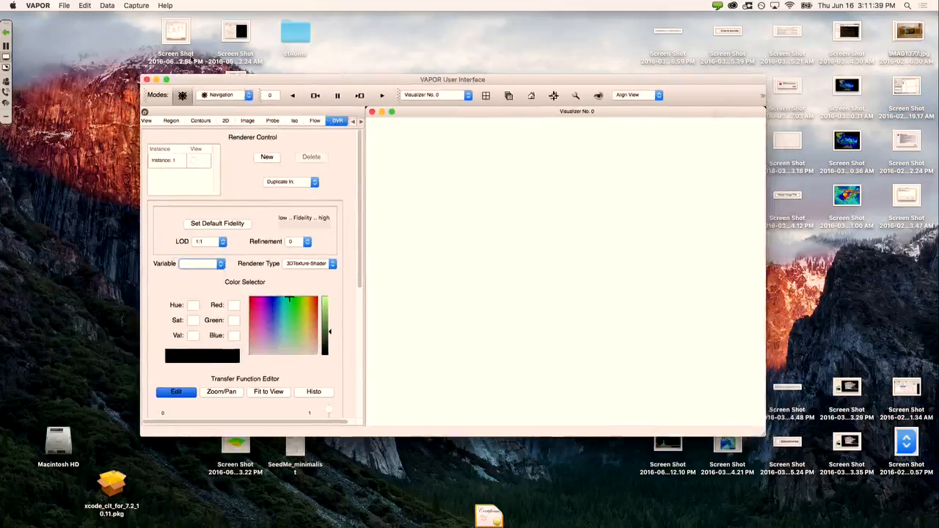
left_click(106, 6)
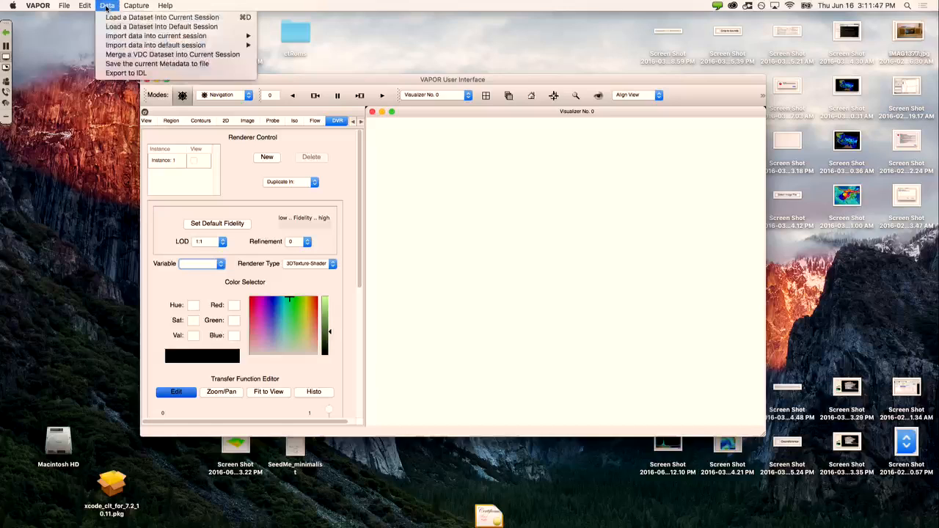
left_click(108, 19)
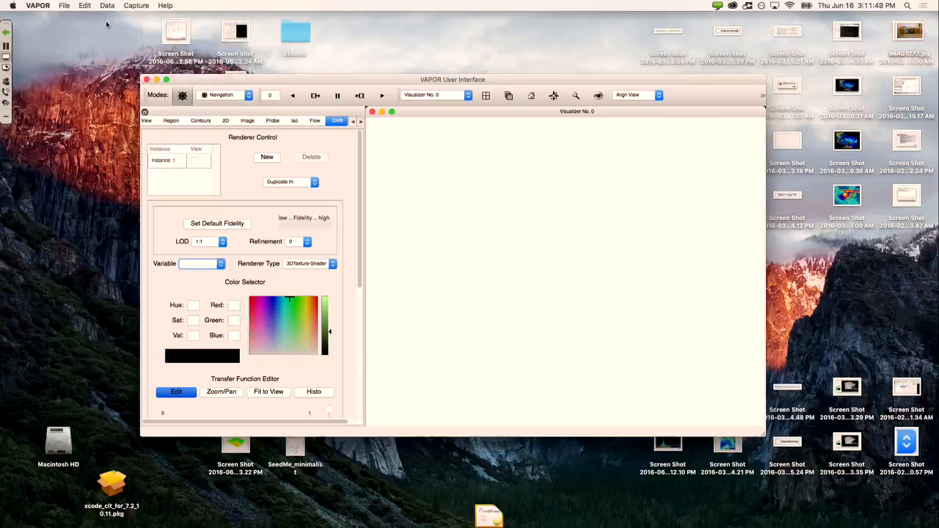
scroll(266, 273, "down", 2)
double_click(266, 273)
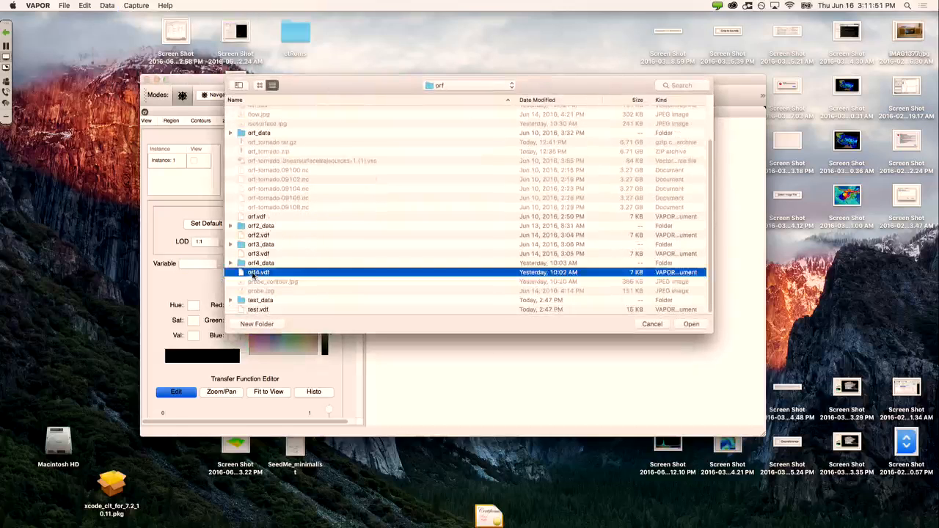
left_click_drag(477, 228, 525, 234)
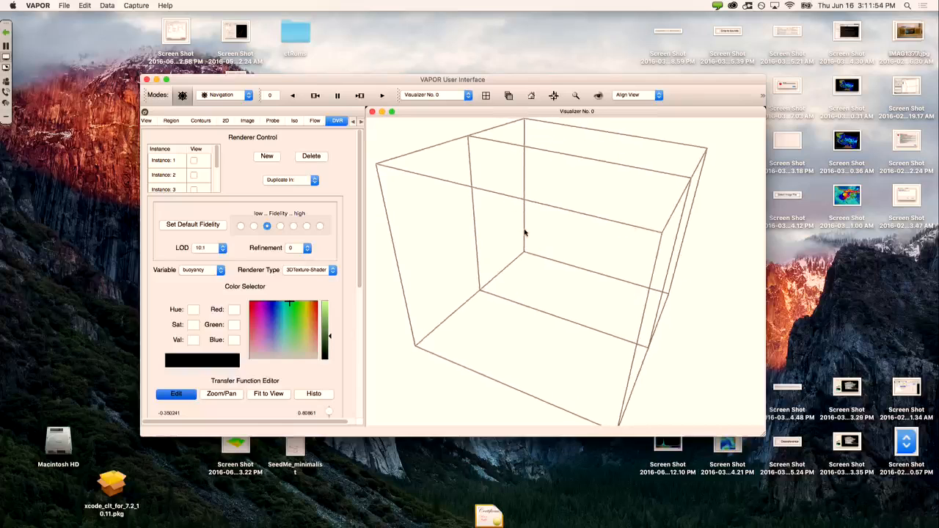
double_click(431, 80)
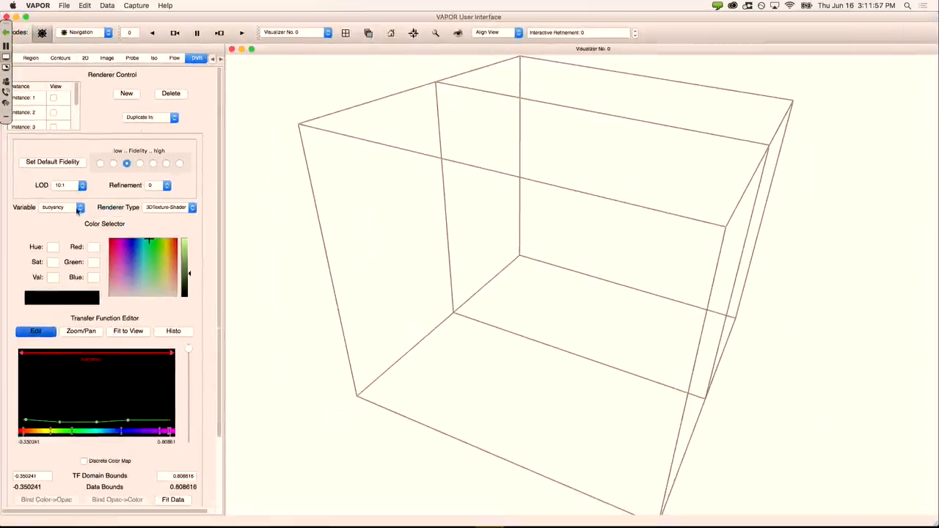
Step: Set the DVR variable to vel, enable View for Instance 4, and rotate the rendering
left_click(78, 208)
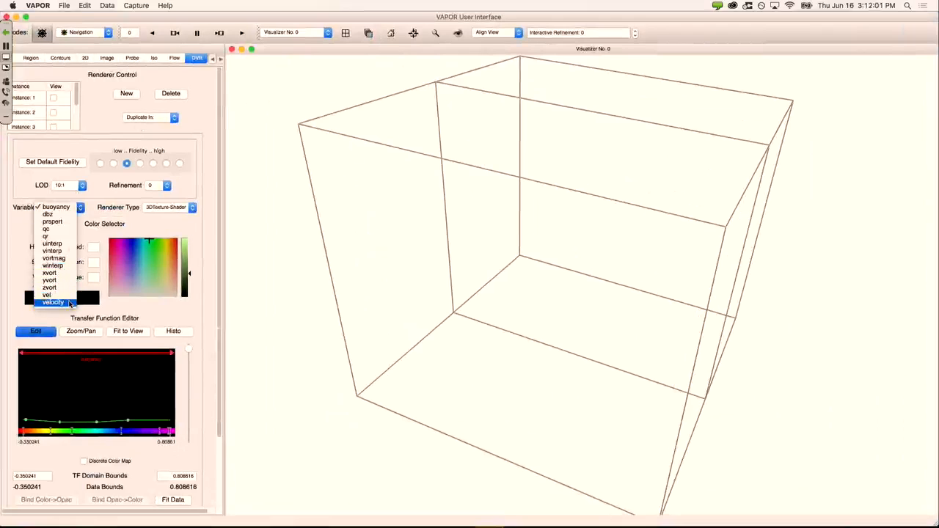
left_click(69, 296)
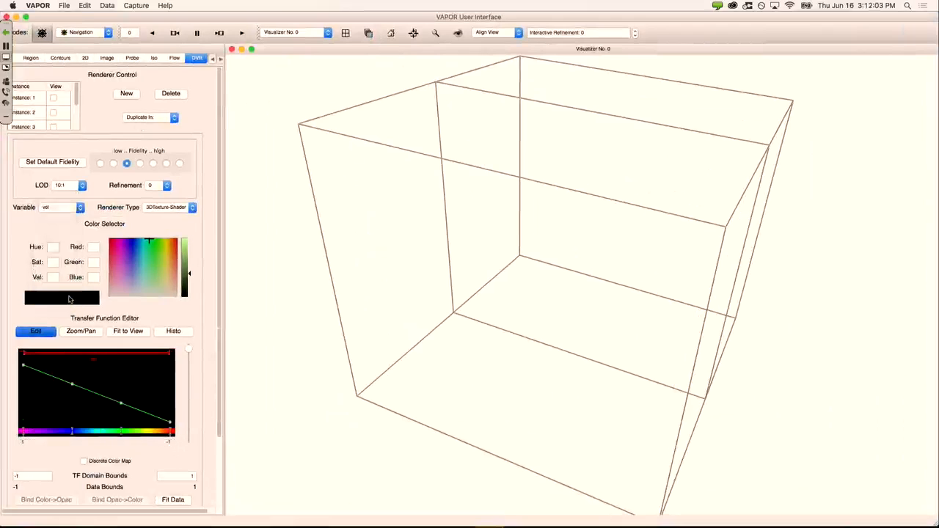
left_click_drag(76, 102, 77, 127)
left_click(54, 121)
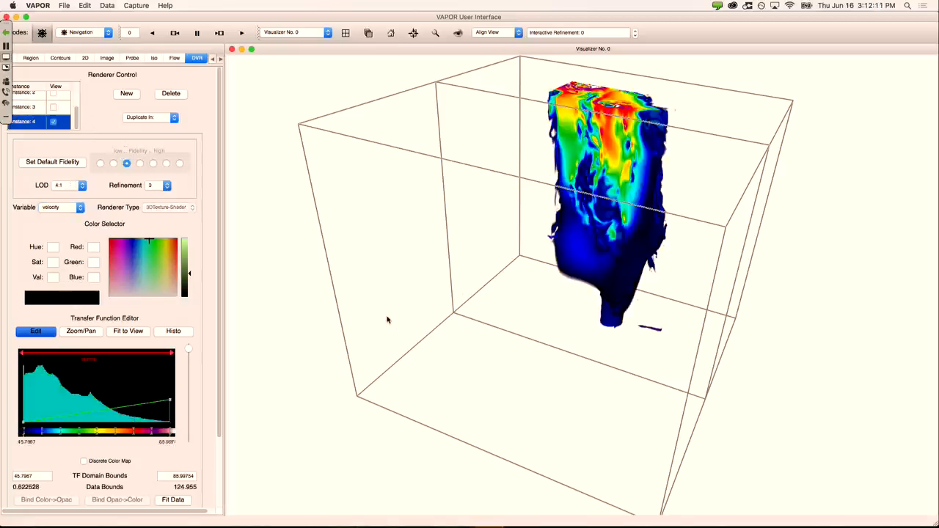
left_click_drag(542, 290, 492, 244)
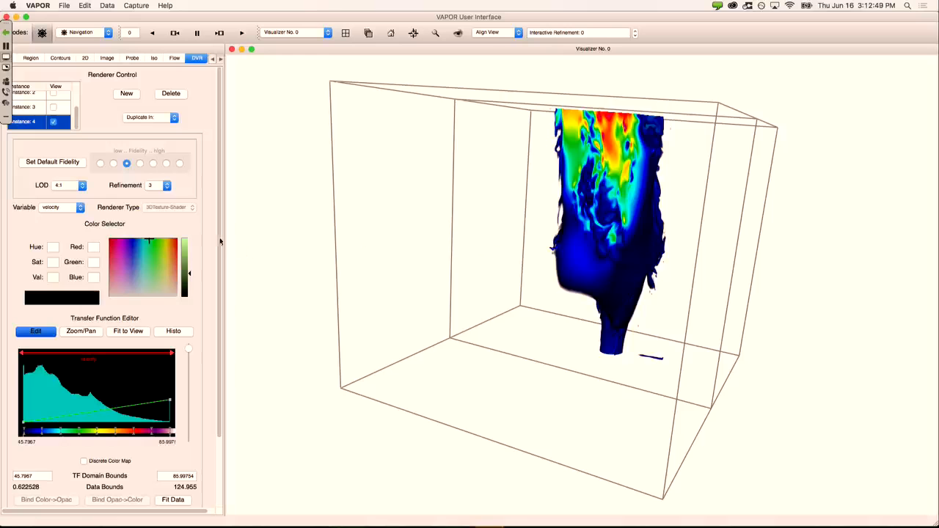
left_click_drag(446, 256, 439, 204)
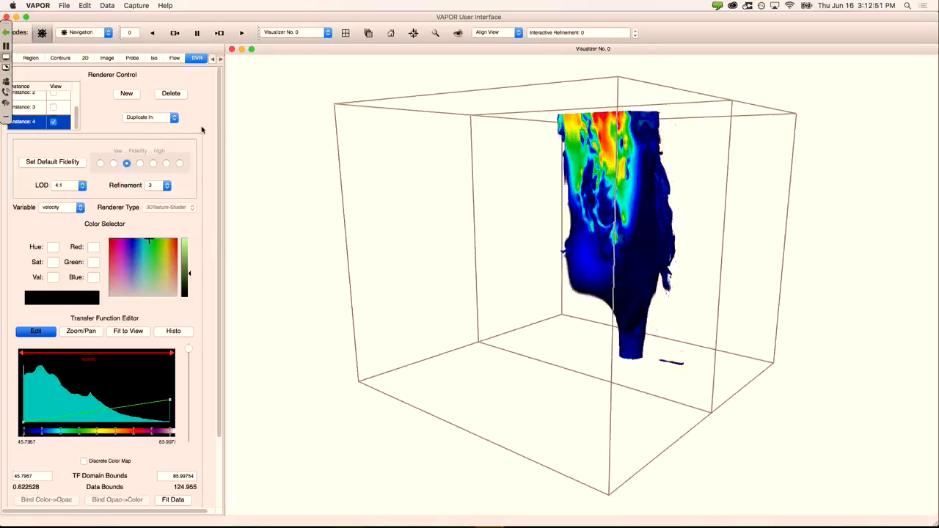
left_click(85, 5)
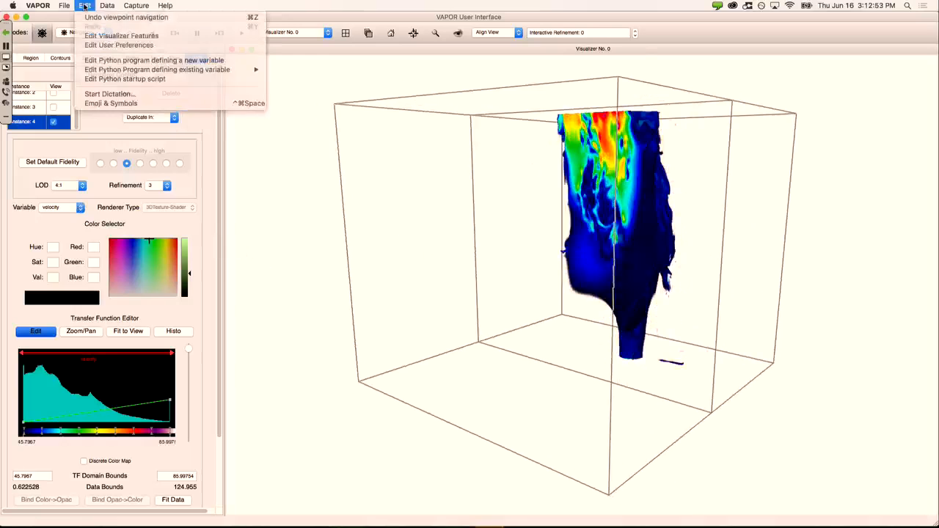
left_click(86, 6)
left_click(87, 6)
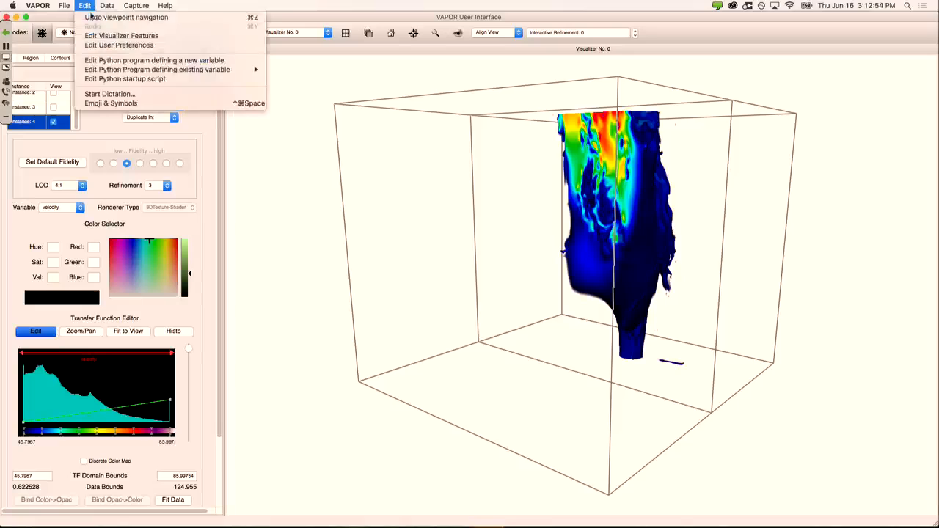
Step: Start a new Python-derived variable and add a 3D output variable named 'vort'
left_click(116, 61)
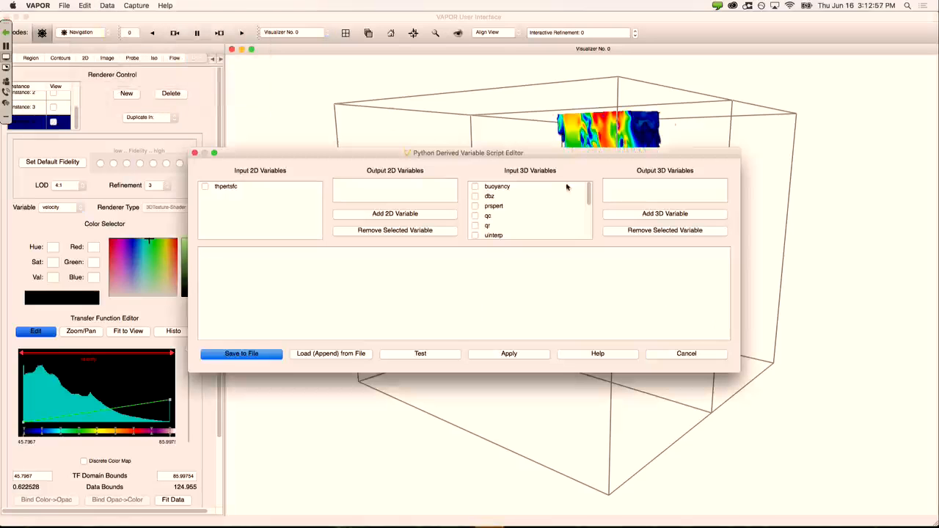
left_click_drag(588, 192, 593, 217)
left_click(628, 215)
type("vor")
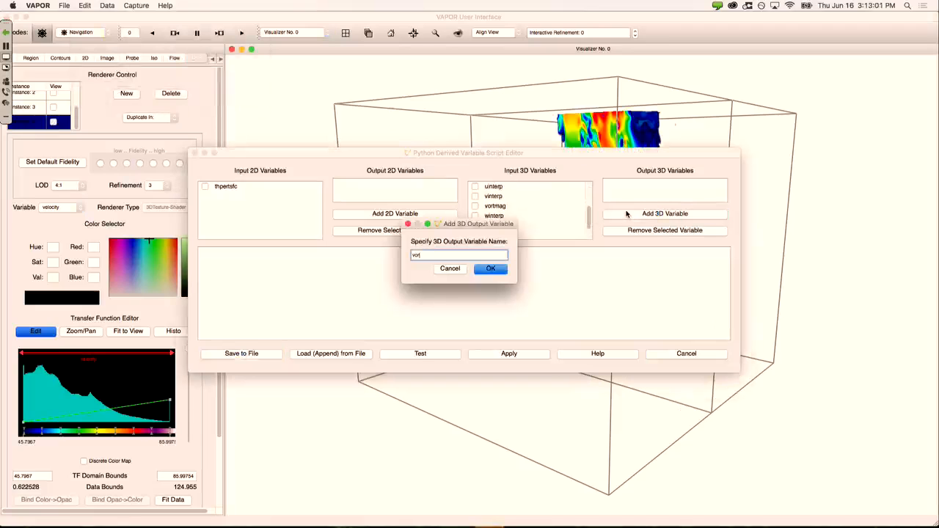
type("t")
left_click(495, 270)
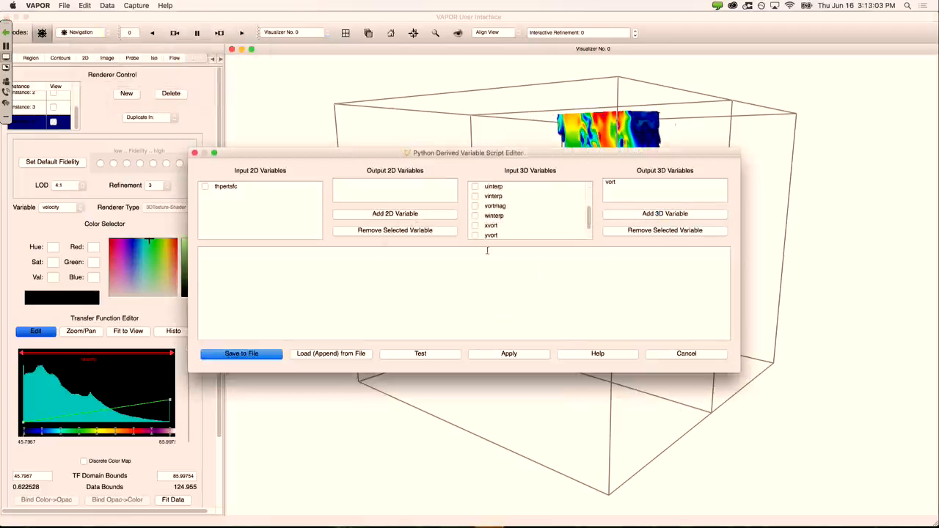
Step: Use xvort, yvort, zvort as inputs with vort = sqrt(xvort*xvort + yvort*yvort + zvort*zvort), test and apply
left_click(487, 250)
scroll(477, 206, "up", 1)
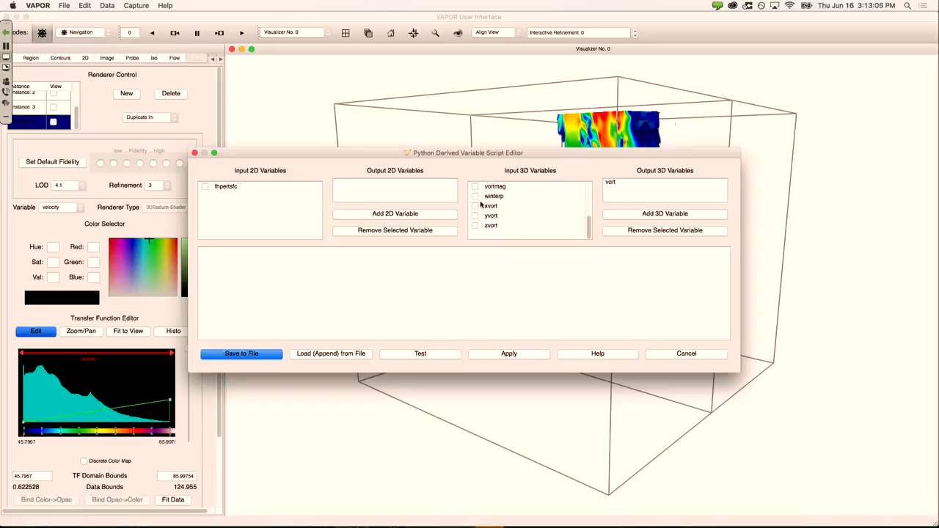
scroll(477, 229, "down", 3)
left_click(475, 206)
left_click(475, 216)
left_click(475, 226)
type("vort = sqrt(xvort*xvort + yvort*yvort + zvort*zvort")
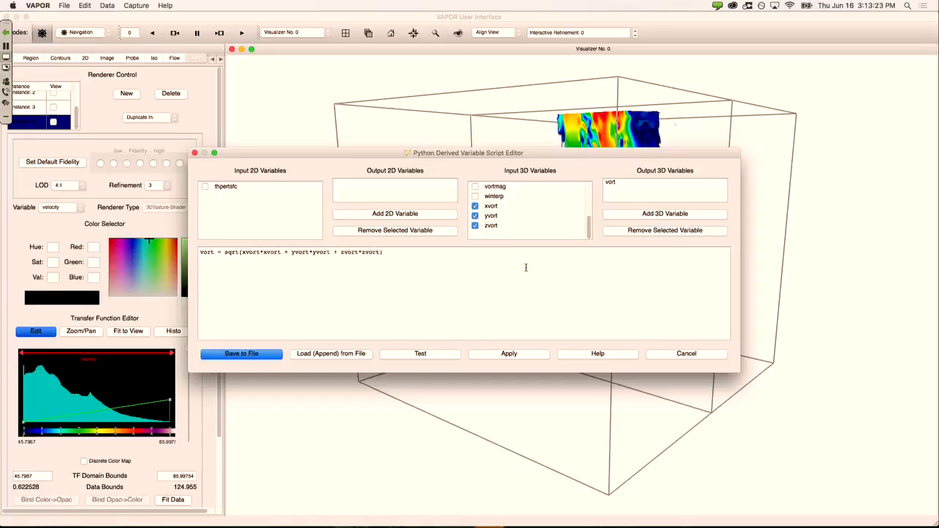
left_click(455, 361)
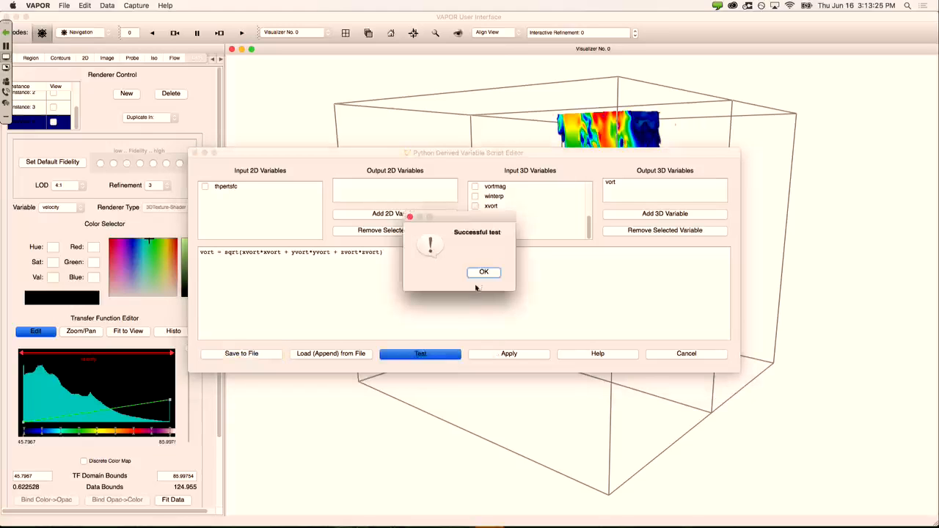
left_click(484, 272)
left_click(505, 353)
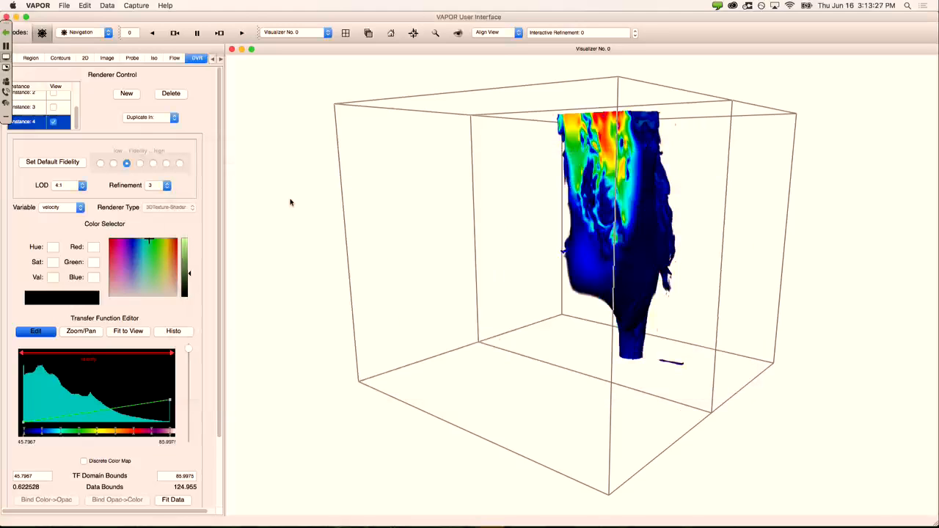
Step: Create a new DVR instance and enable View for Instance 6 to render buoyancy
left_click(126, 94)
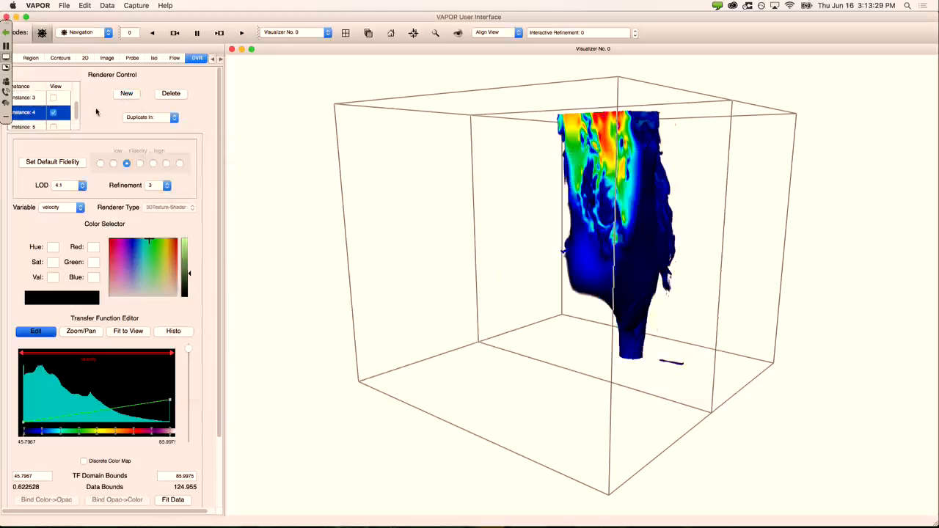
left_click_drag(77, 115, 77, 94)
left_click(40, 97)
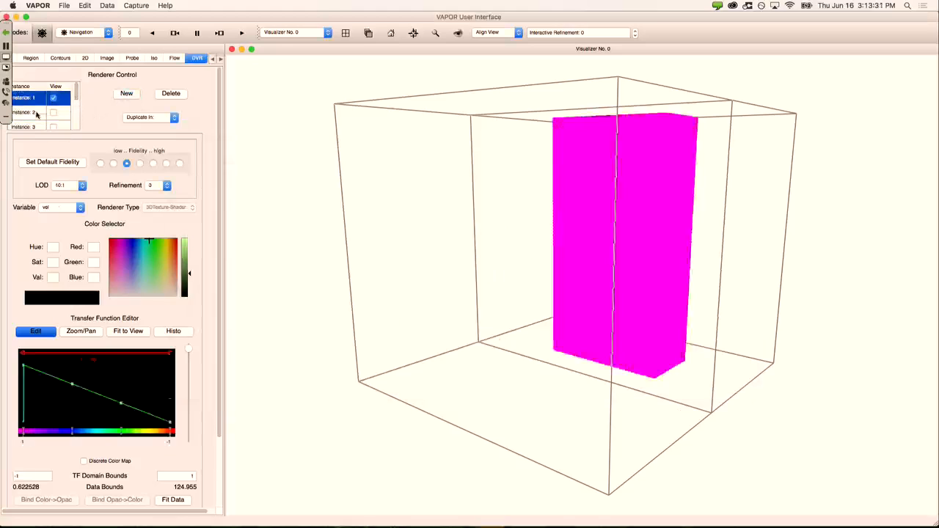
left_click(36, 115)
left_click(38, 128)
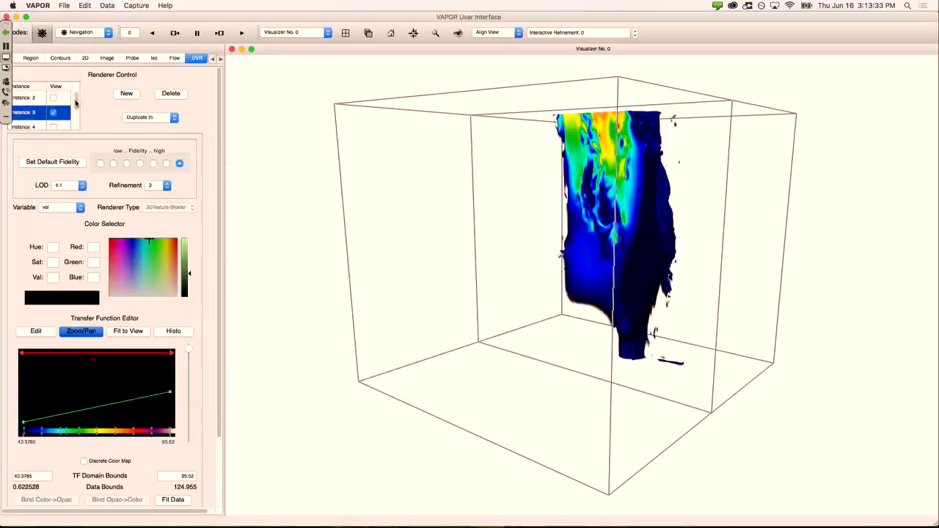
left_click_drag(76, 104, 74, 125)
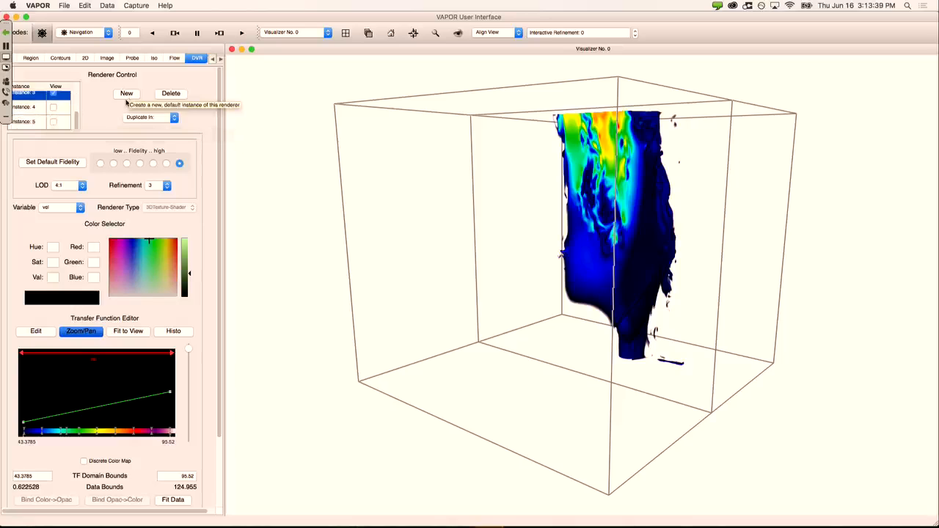
left_click(126, 94)
scroll(77, 121, "down", 1)
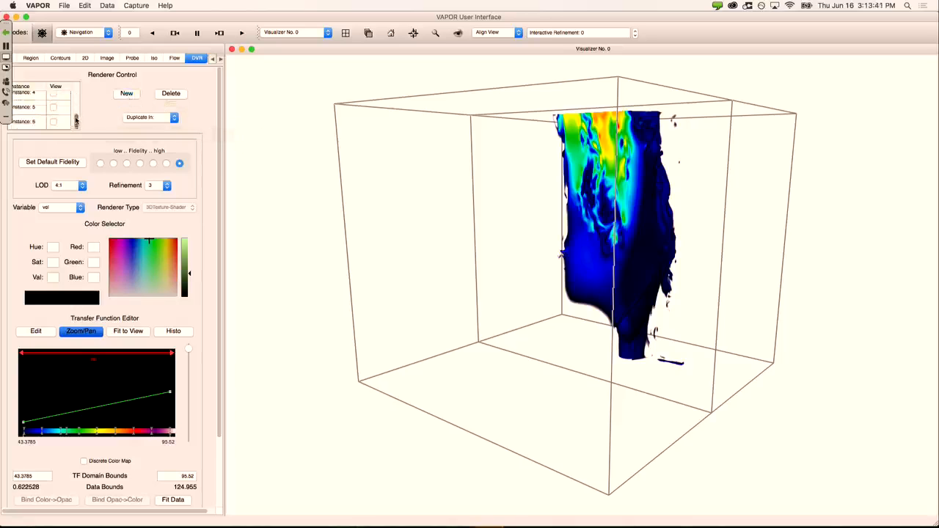
left_click(53, 122)
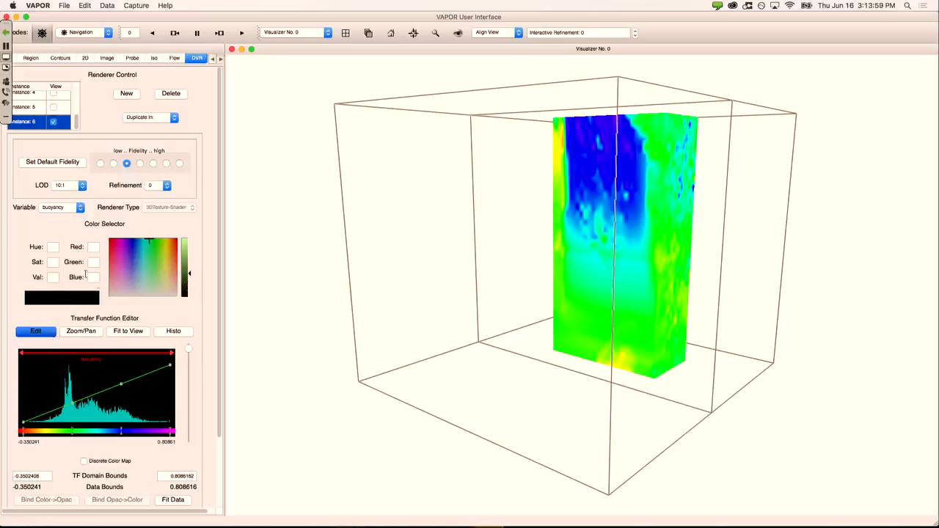
Step: Set the DVR variable to vort and tilt the view to look from above
left_click(67, 209)
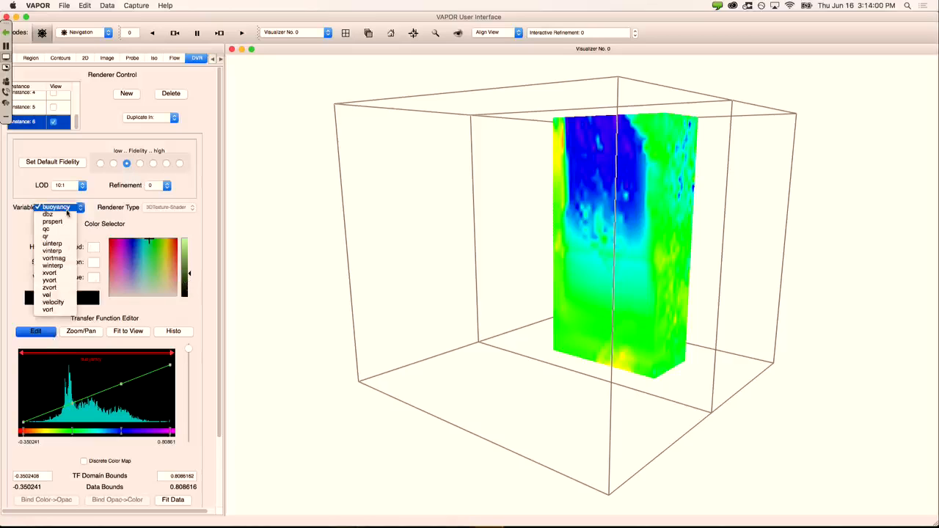
left_click(58, 312)
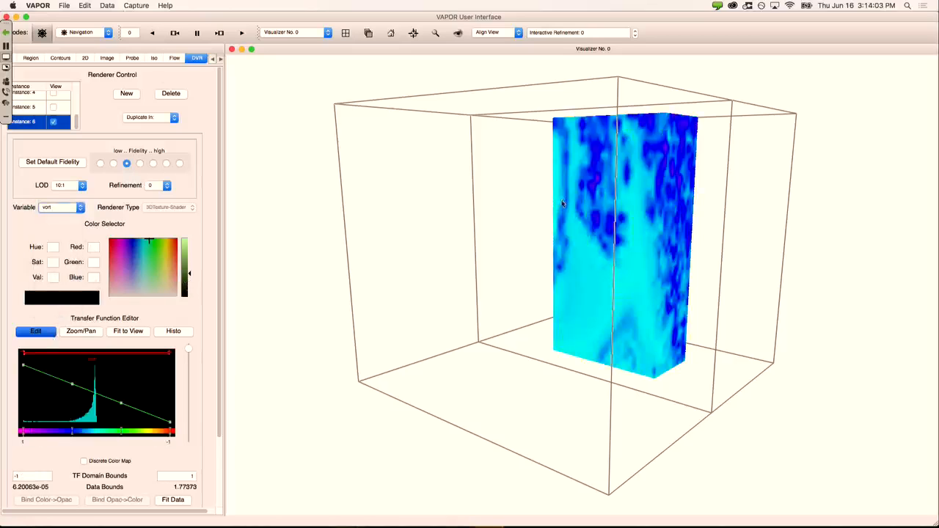
left_click_drag(562, 206, 604, 304)
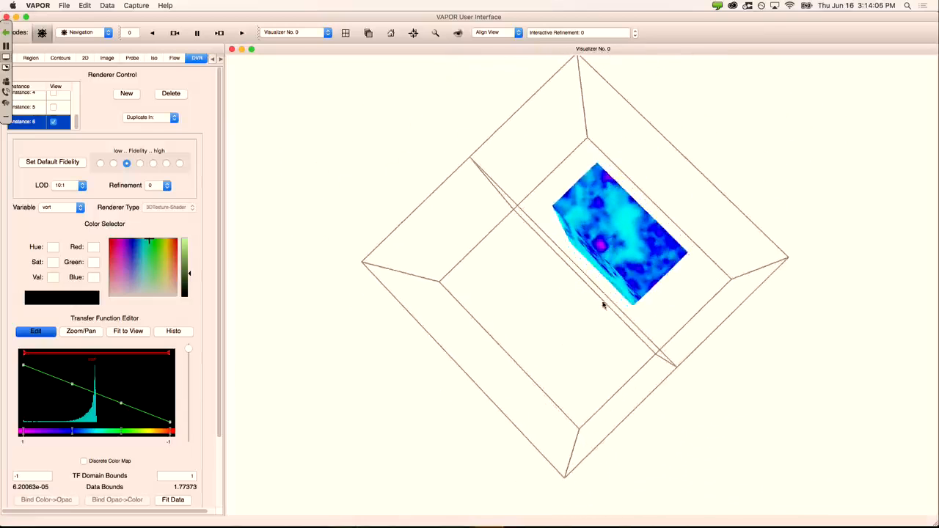
Step: In Region mode, stretch the region box to the full domain (0.9681 × 1 × 0.5589)
left_click(85, 33)
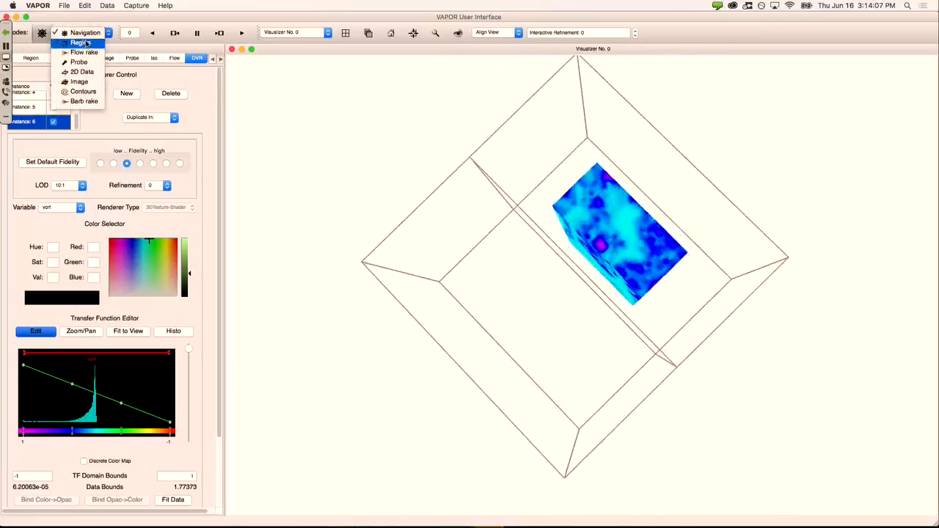
left_click(80, 42)
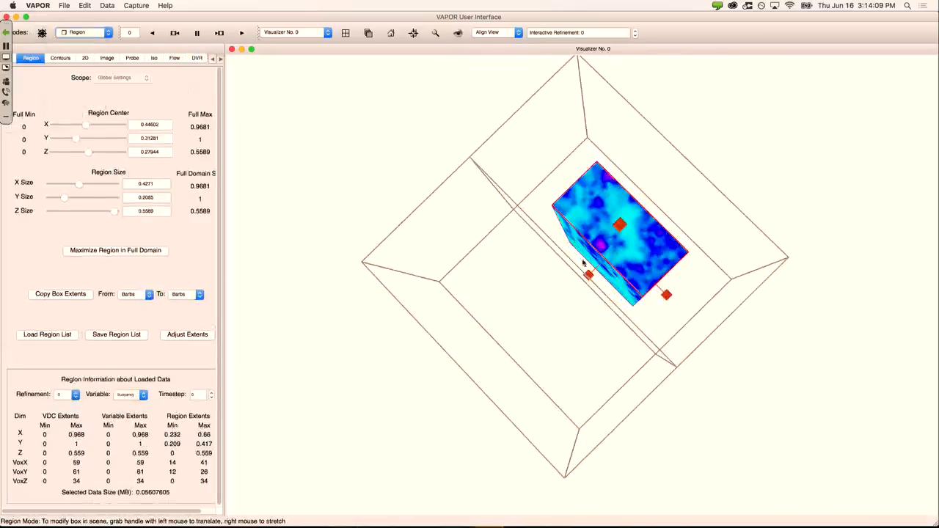
right_click_drag(592, 276, 459, 388)
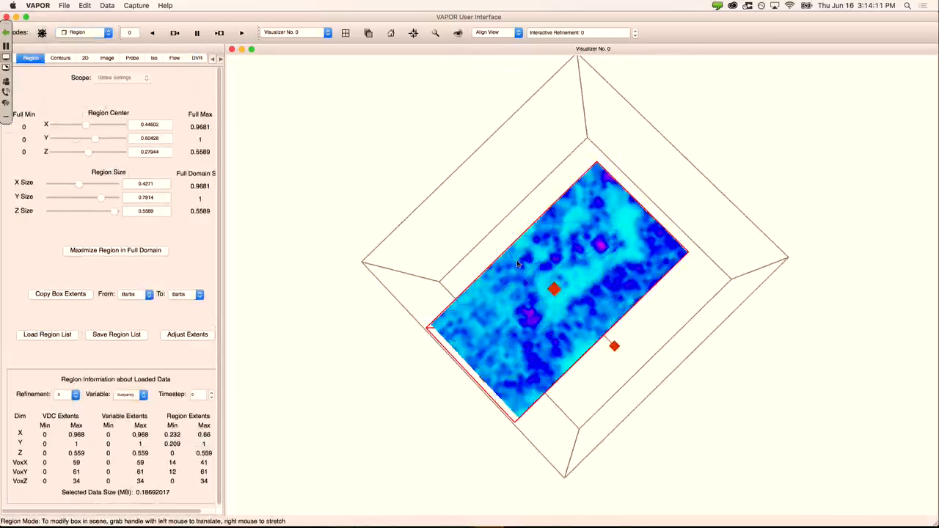
left_click_drag(573, 310, 580, 326)
right_click_drag(521, 251, 430, 206)
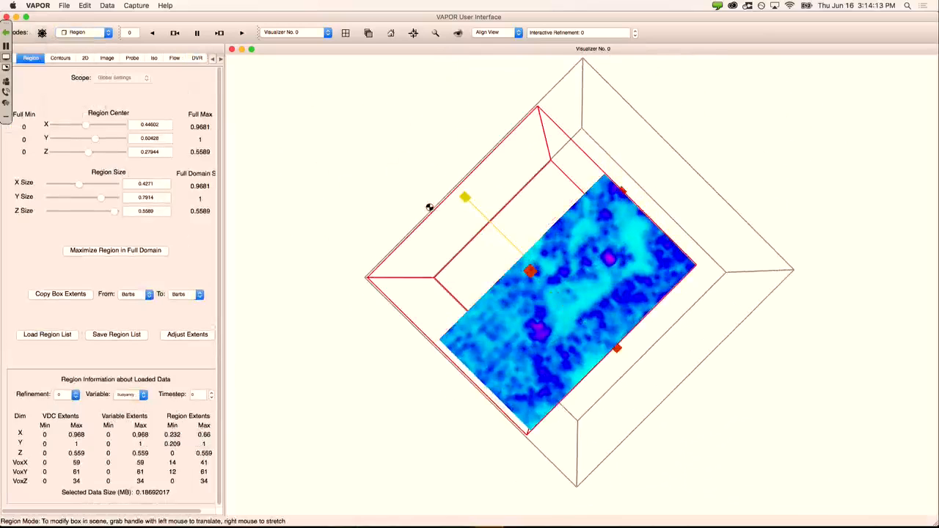
right_click_drag(623, 191, 713, 116)
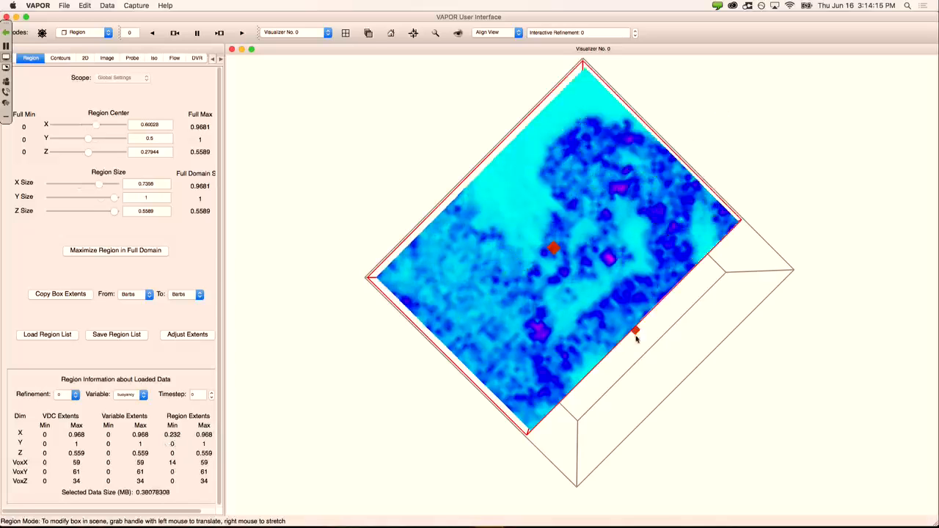
right_click_drag(637, 332, 705, 390)
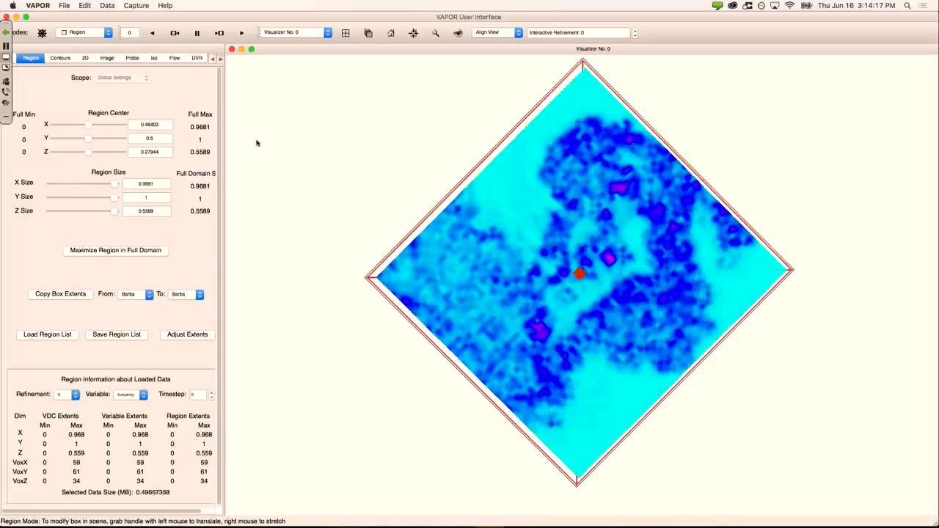
left_click_drag(433, 294, 426, 69)
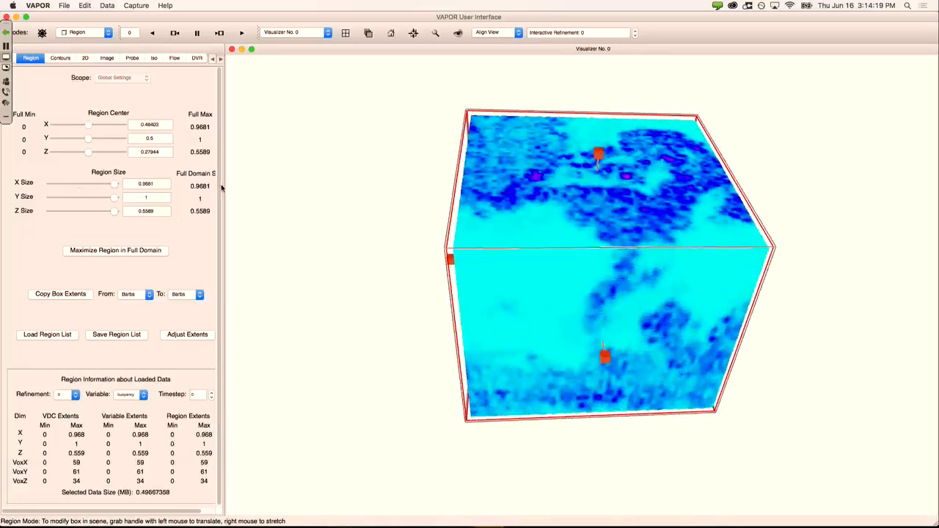
left_click(196, 58)
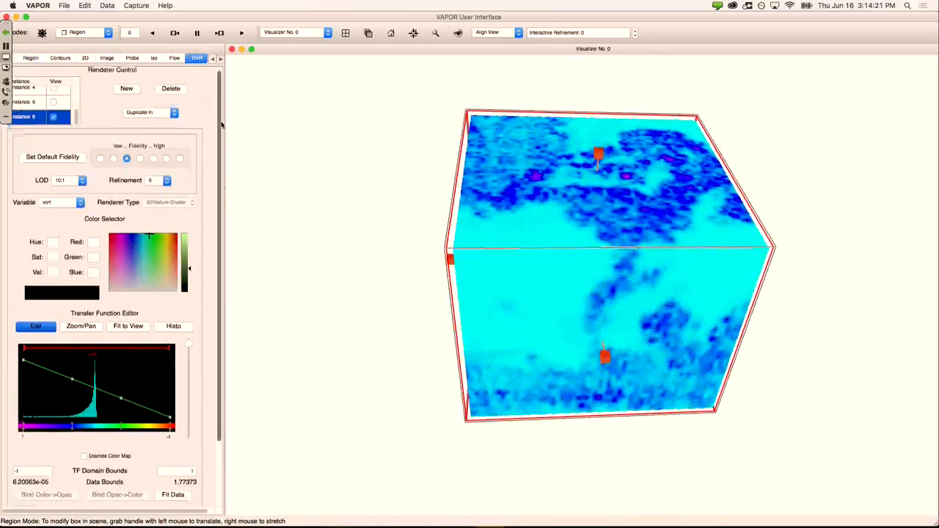
Step: Fit the vort transfer function to the data, refresh the histogram, and browse installed palettes
scroll(222, 124, "down", 3)
left_click(167, 451)
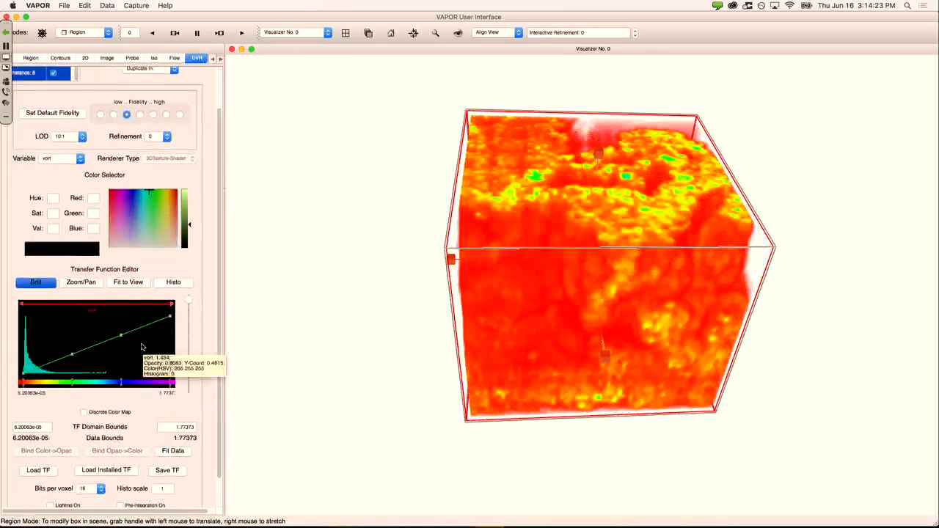
left_click(174, 284)
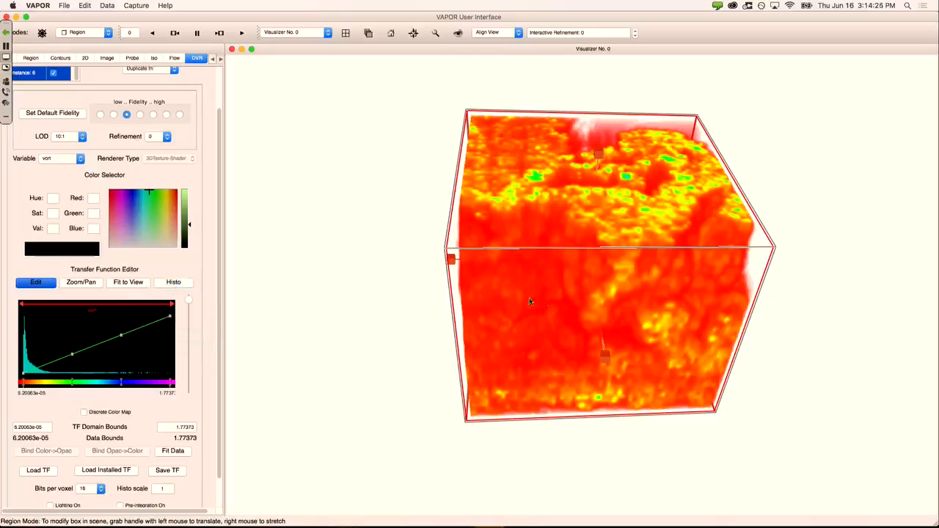
left_click_drag(529, 301, 582, 292)
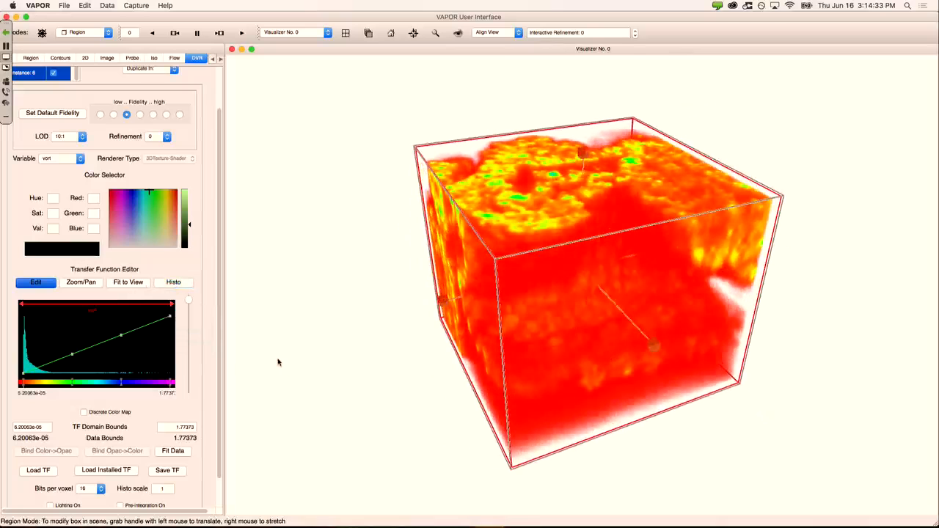
left_click(126, 474)
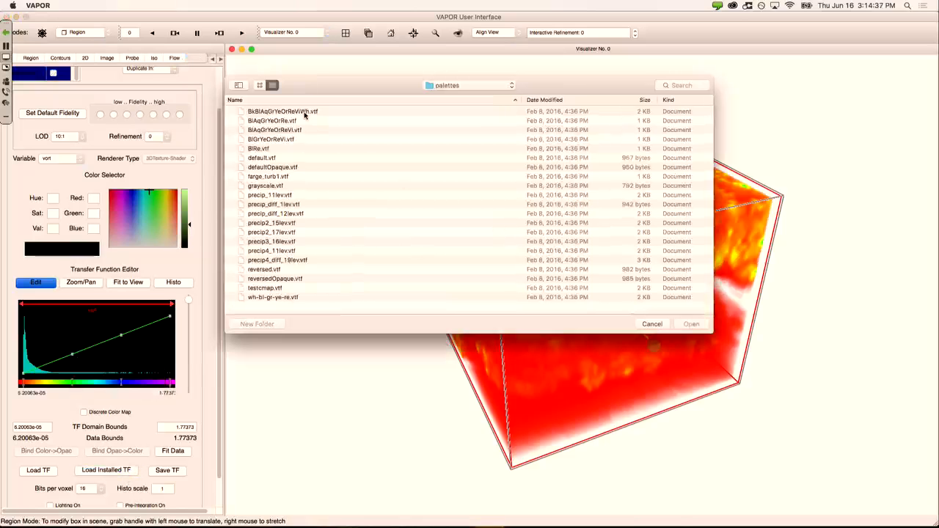
Step: Load the first installed .vtf palette and lower opacity so low vorticity values turn transparent
double_click(306, 113)
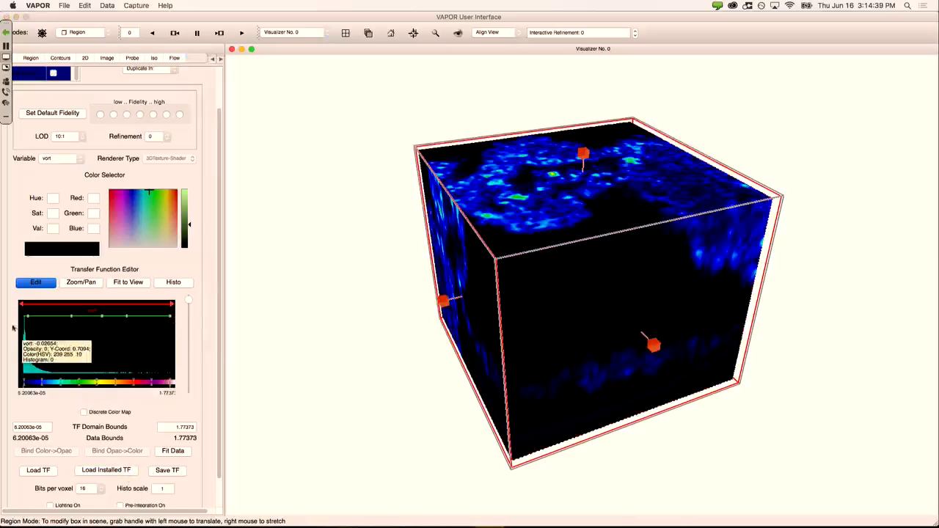
left_click_drag(28, 316, 30, 378)
left_click_drag(70, 320, 137, 359)
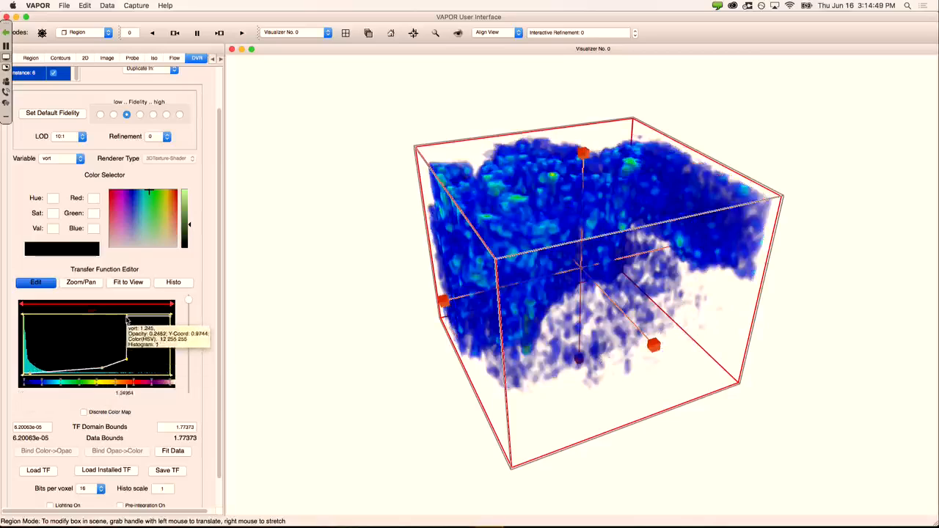
left_click_drag(127, 316, 157, 346)
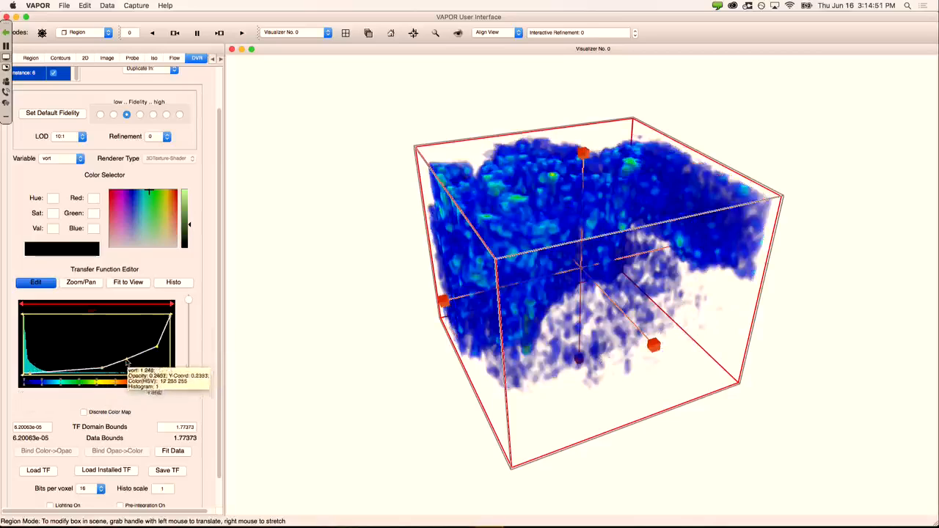
left_click(133, 361)
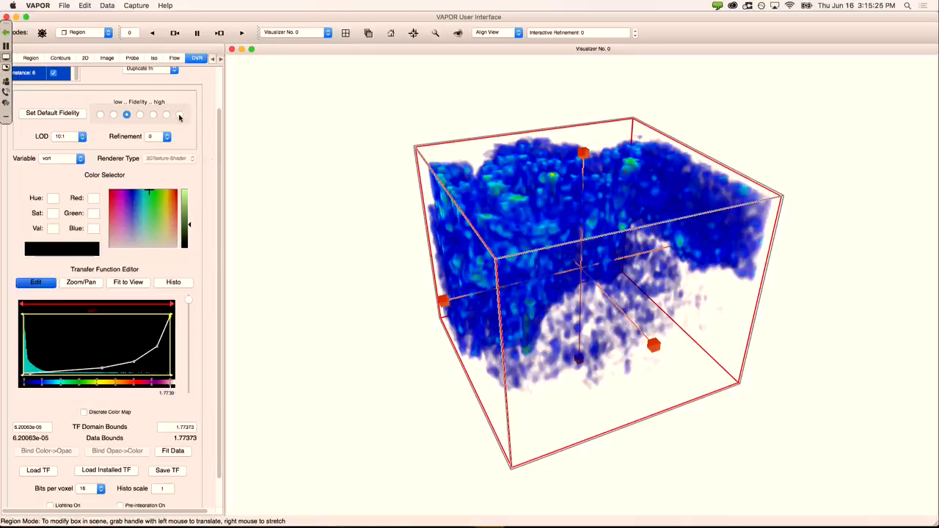
Step: Shift the leftmost opacity point right, choose highest Fidelity, and zoom in on the vortex tubes
left_click_drag(30, 375, 40, 375)
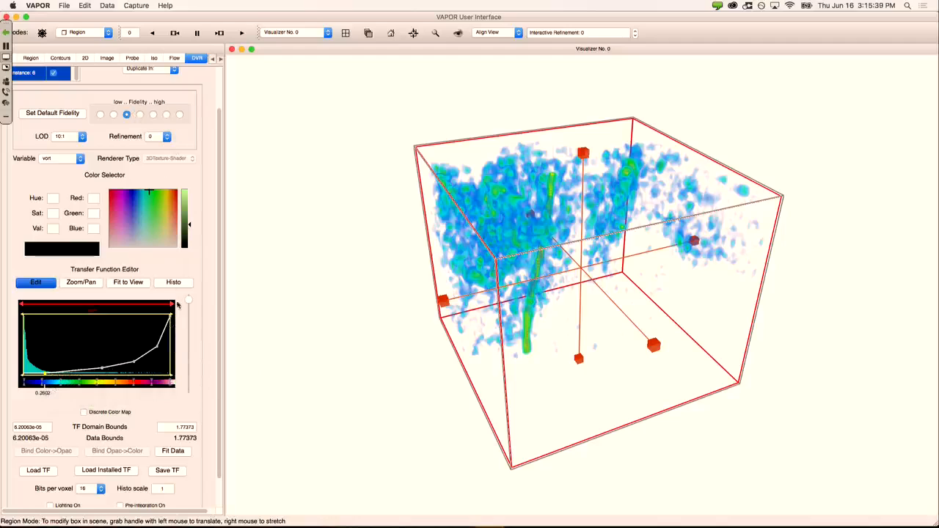
left_click(179, 116)
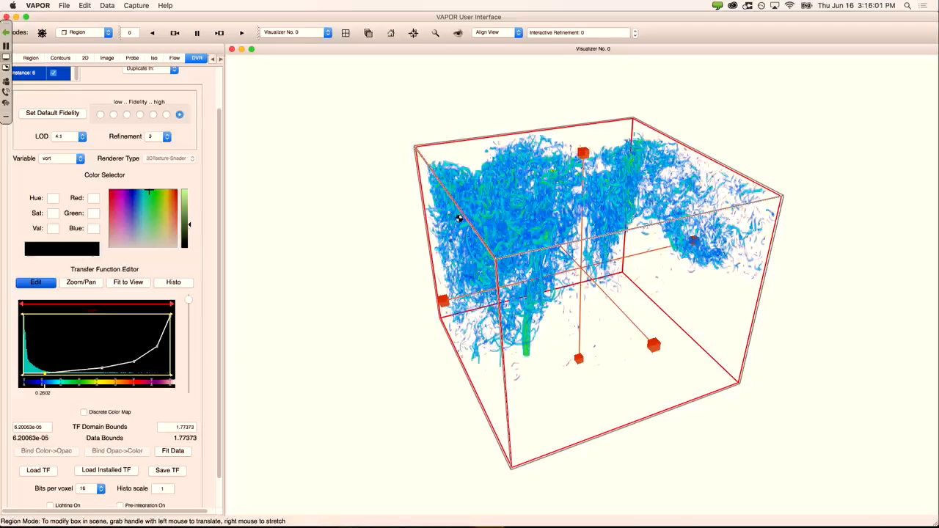
left_click_drag(448, 213, 449, 182)
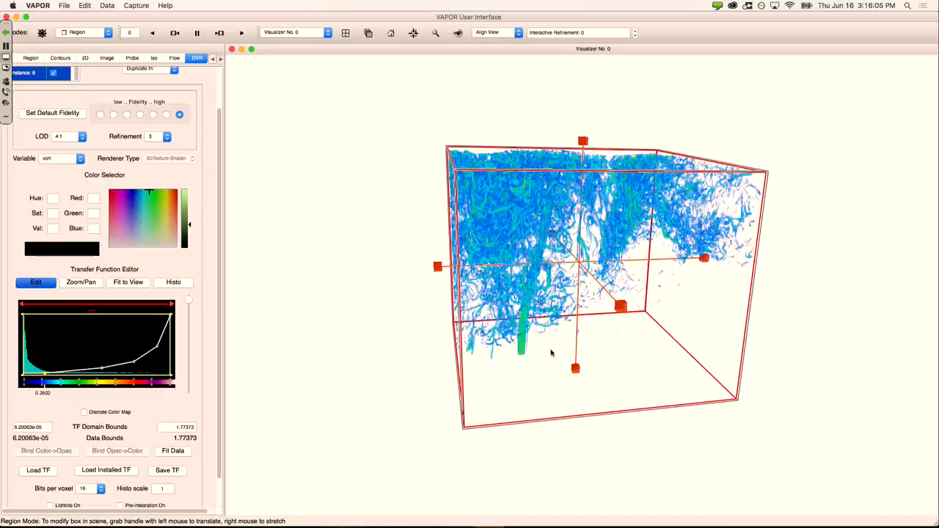
right_click_drag(551, 353, 568, 183)
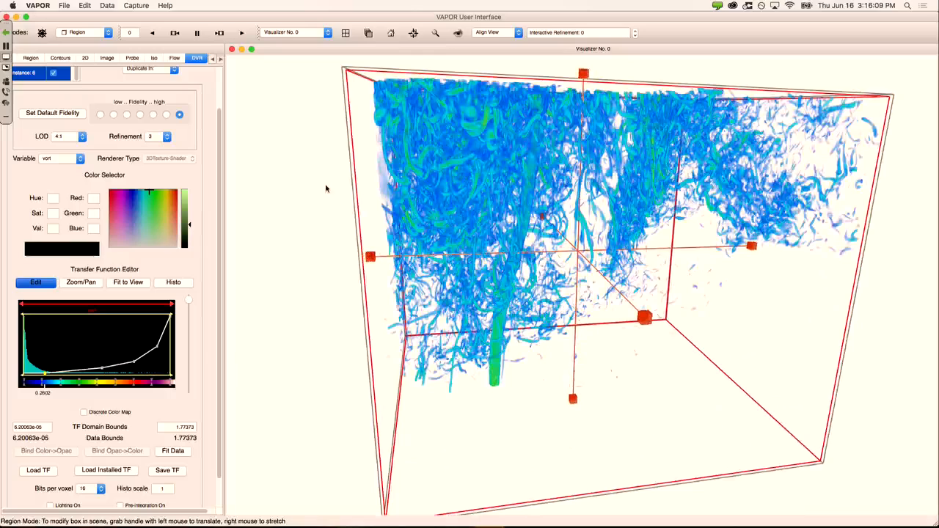
Step: Lower the flow rendering fidelity and turn on the second flow instance
left_click(175, 58)
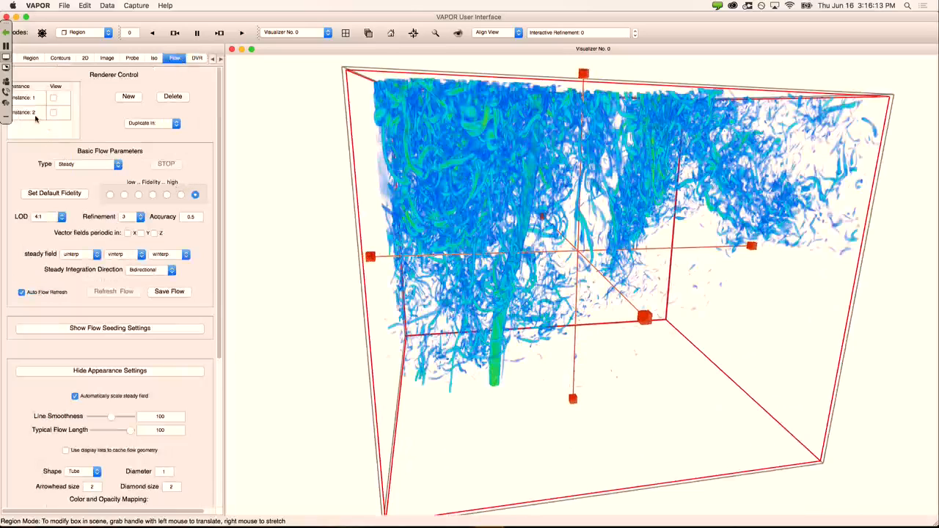
left_click(153, 194)
left_click(53, 112)
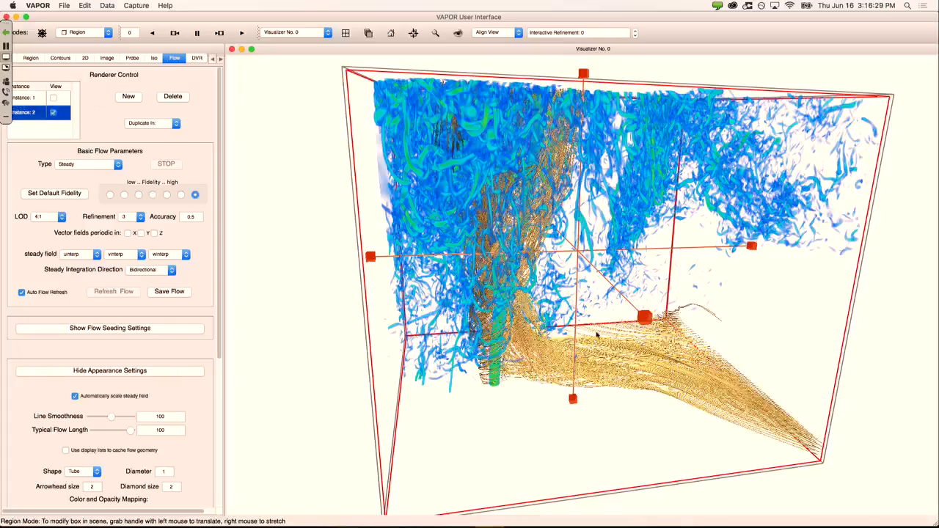
left_click_drag(596, 347, 523, 345)
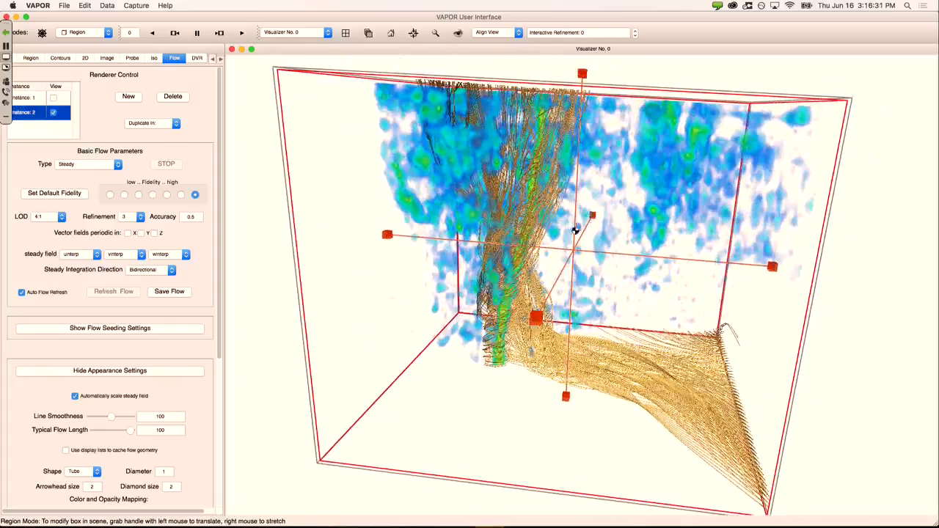
left_click_drag(559, 221, 592, 253)
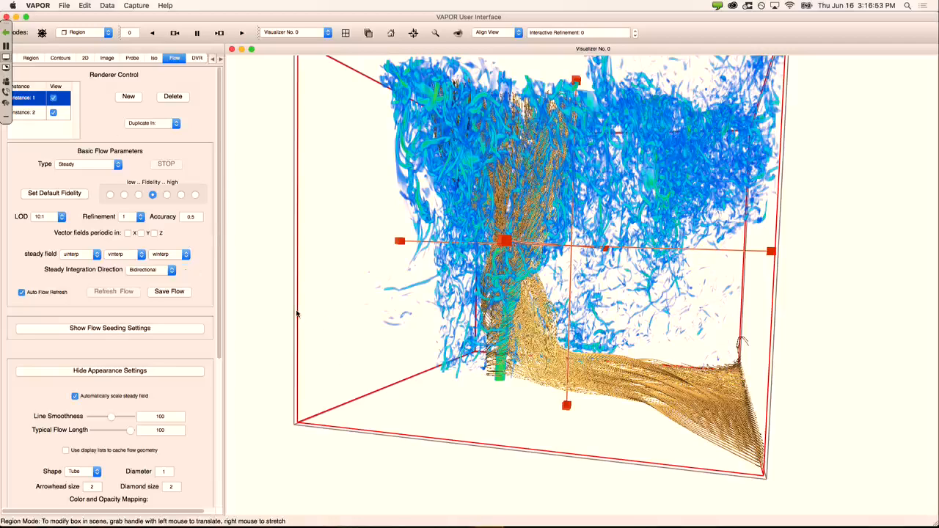
Step: Switch the interaction mode to Flow rake so the rake box shows in the scene
left_click_drag(297, 314, 495, 310)
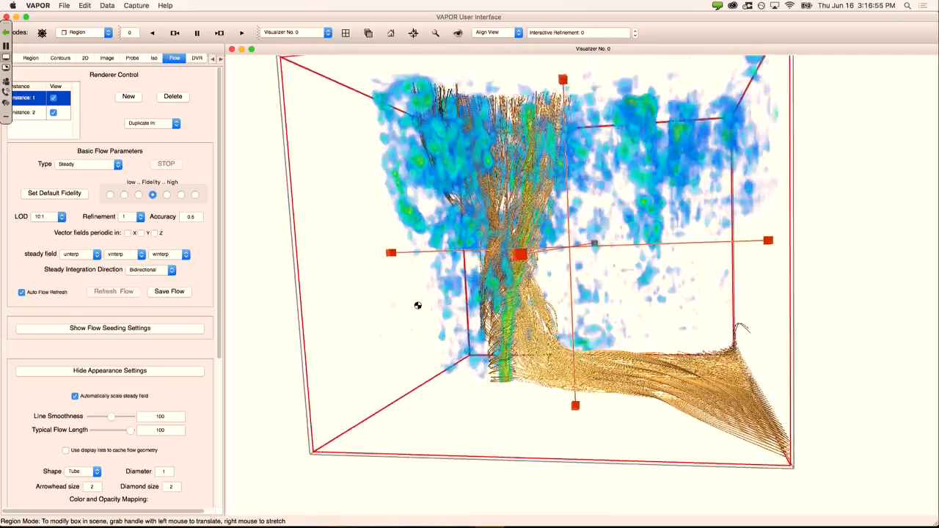
left_click_drag(414, 302, 417, 306)
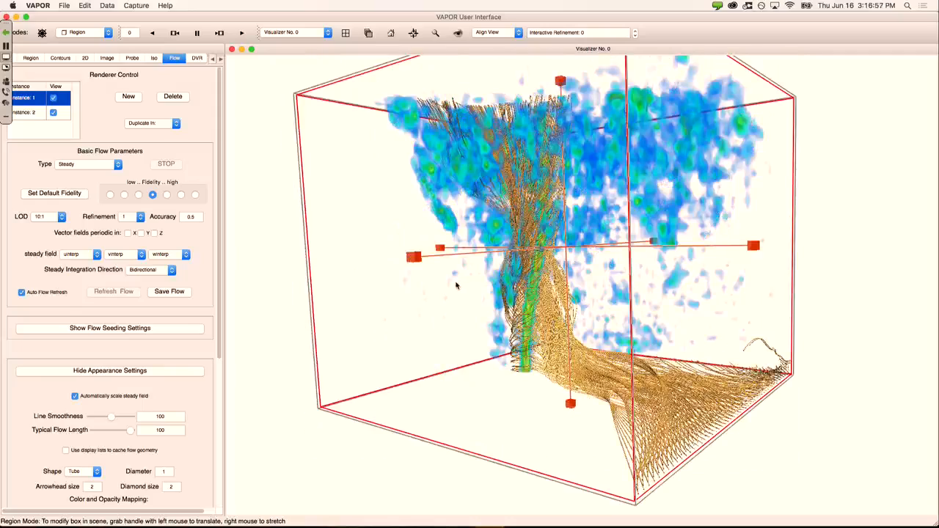
left_click(108, 33)
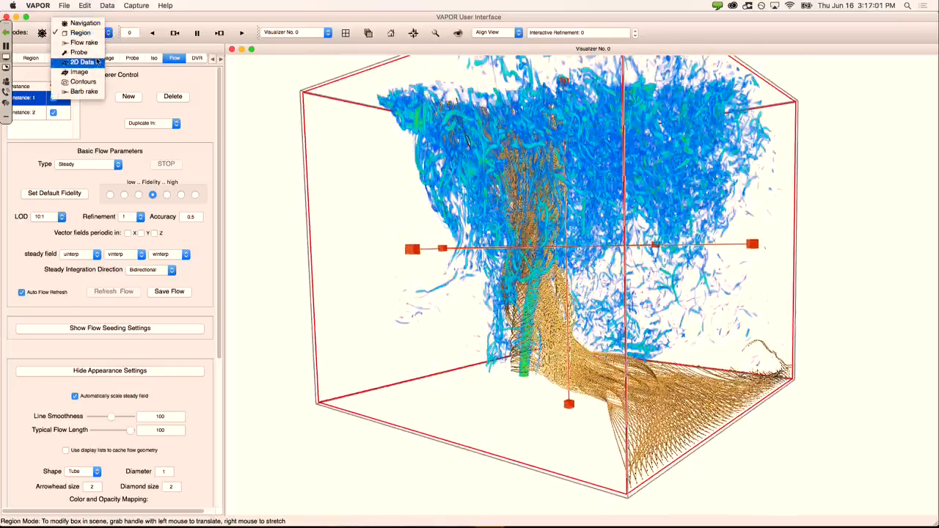
left_click(96, 43)
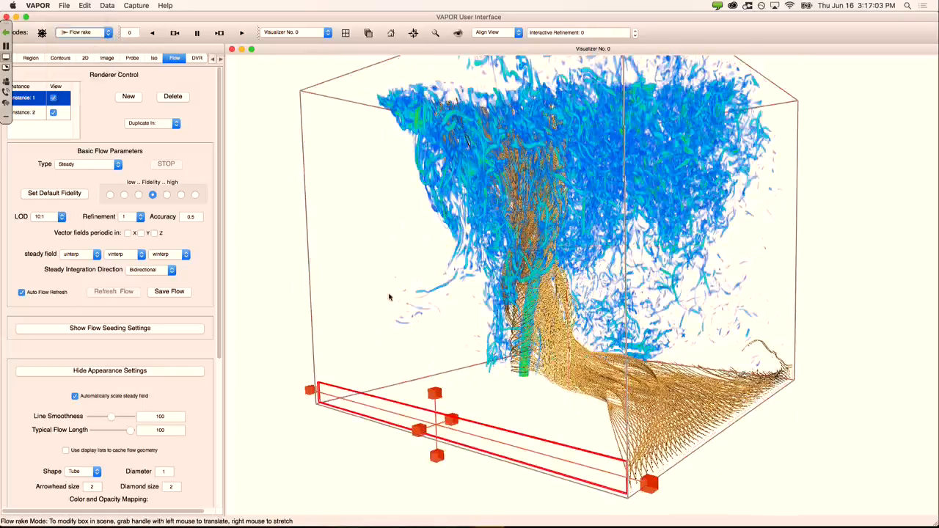
Step: Shift the flow rake box right and up, checking it from several angles
left_click_drag(449, 424, 464, 417)
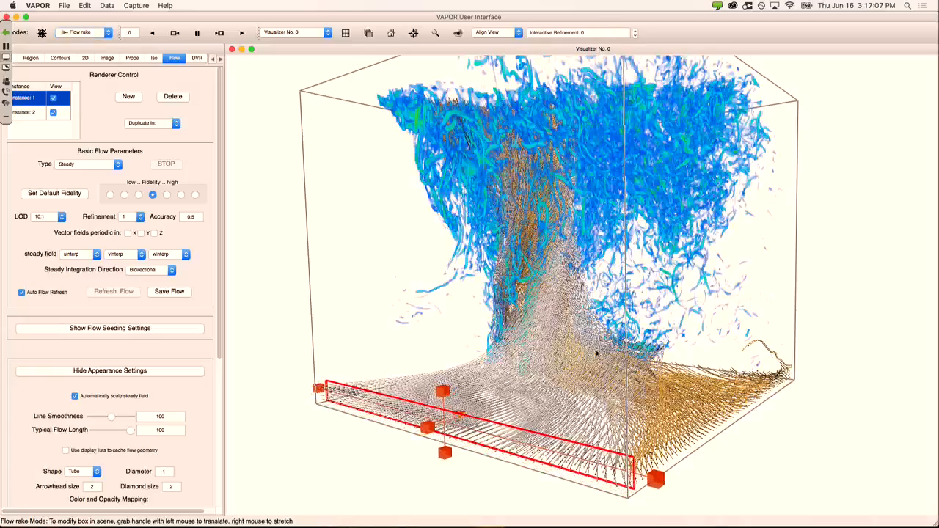
left_click_drag(597, 354, 629, 315)
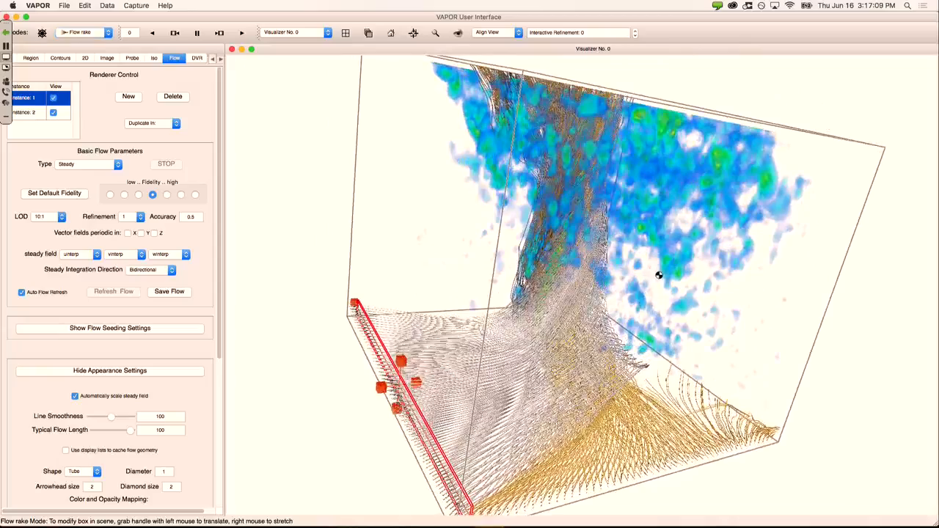
left_click_drag(659, 275, 668, 325)
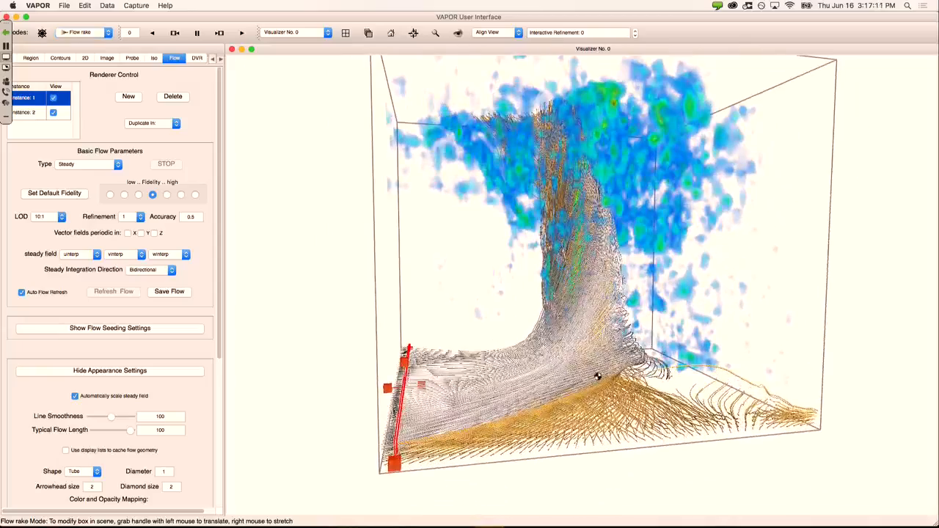
left_click_drag(599, 376, 553, 374)
left_click_drag(626, 304, 610, 325)
left_click_drag(706, 195, 691, 192)
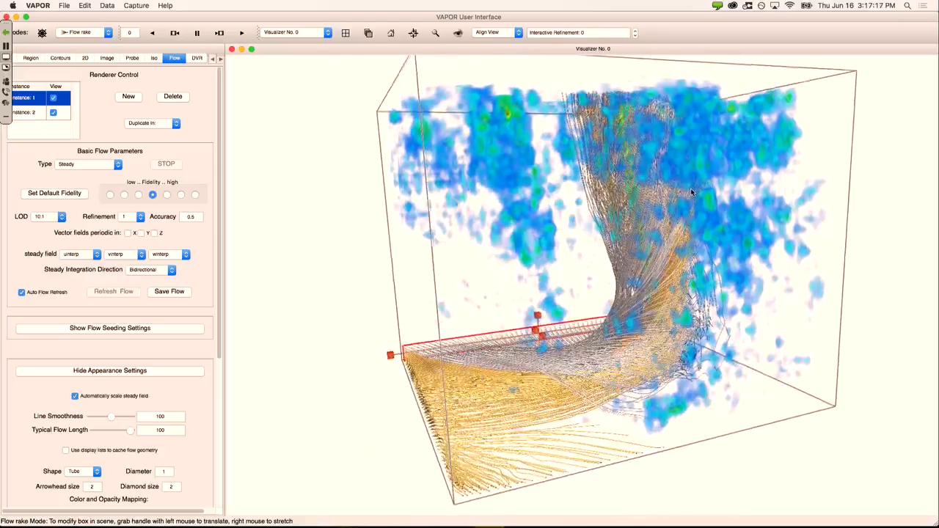
Step: Hide the blue vort volume rendering and select flow Instance 2
left_click(198, 58)
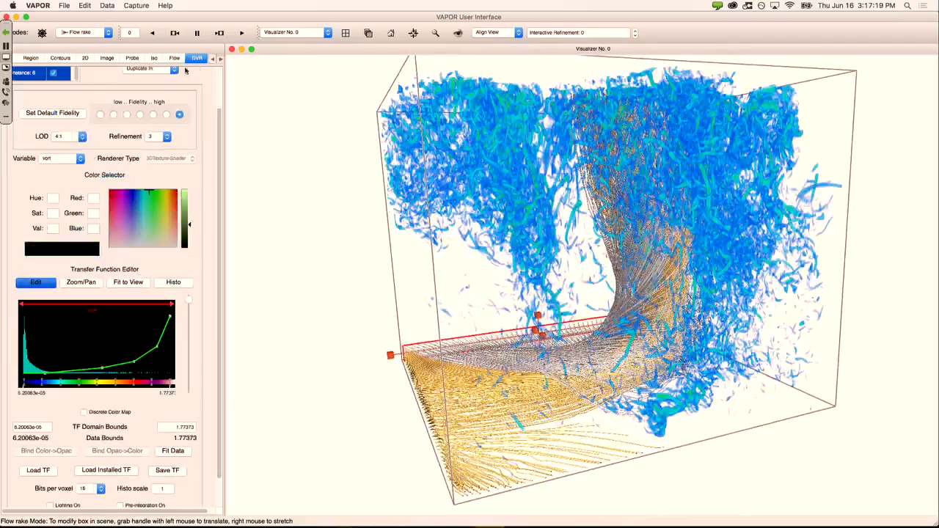
left_click(54, 74)
left_click(175, 58)
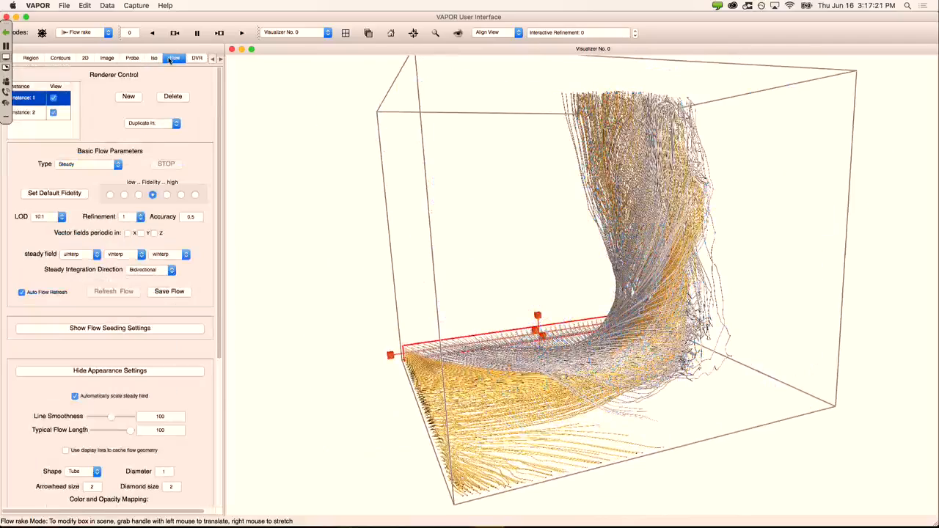
left_click_drag(759, 152, 710, 210)
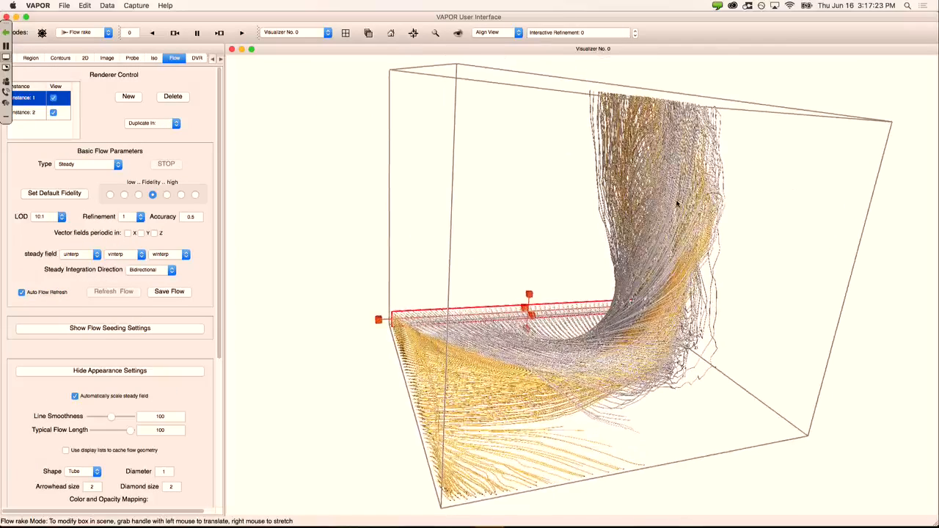
left_click(40, 114)
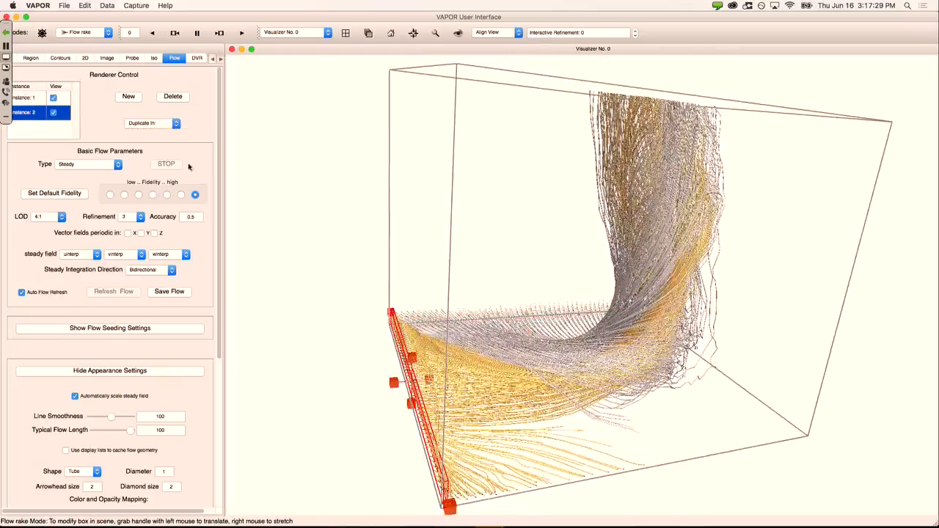
Step: Duplicate Instance 2 in this visualizer and move the Instance 3 rake to the box's lower right
left_click(152, 123)
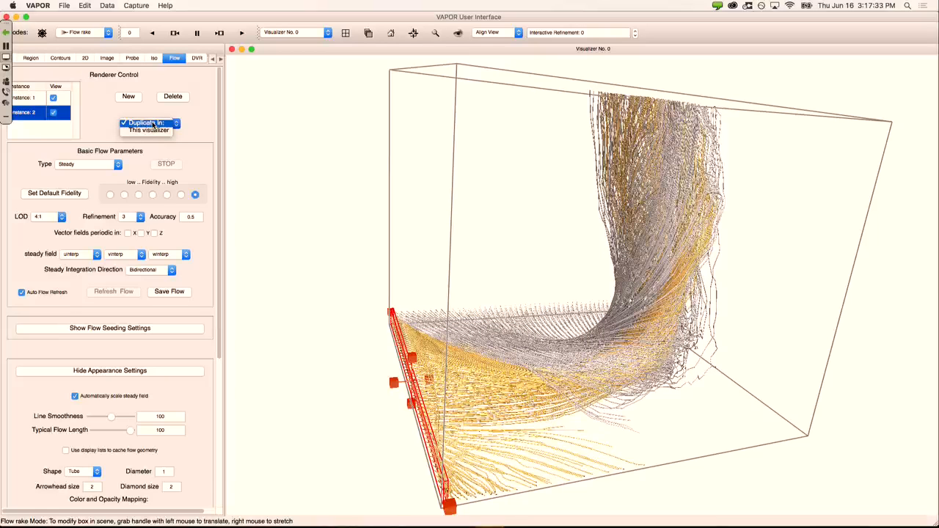
left_click(161, 130)
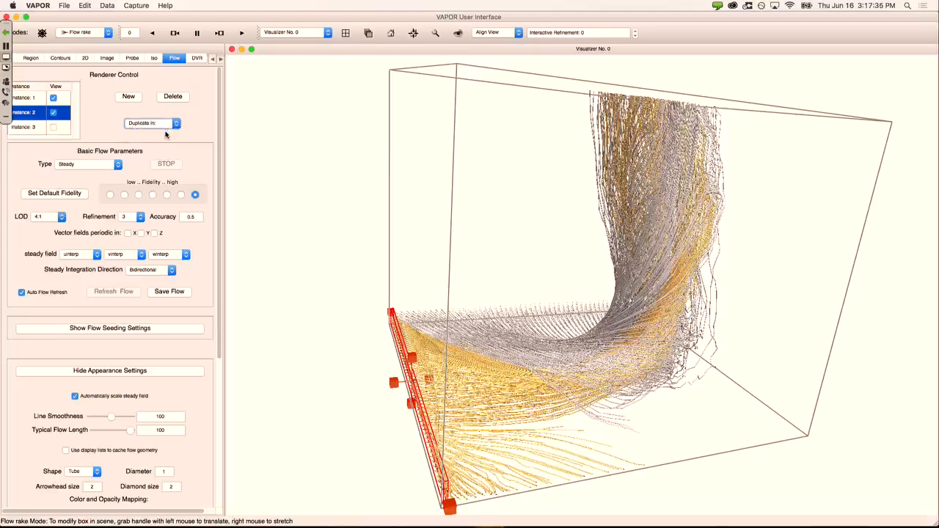
left_click(33, 129)
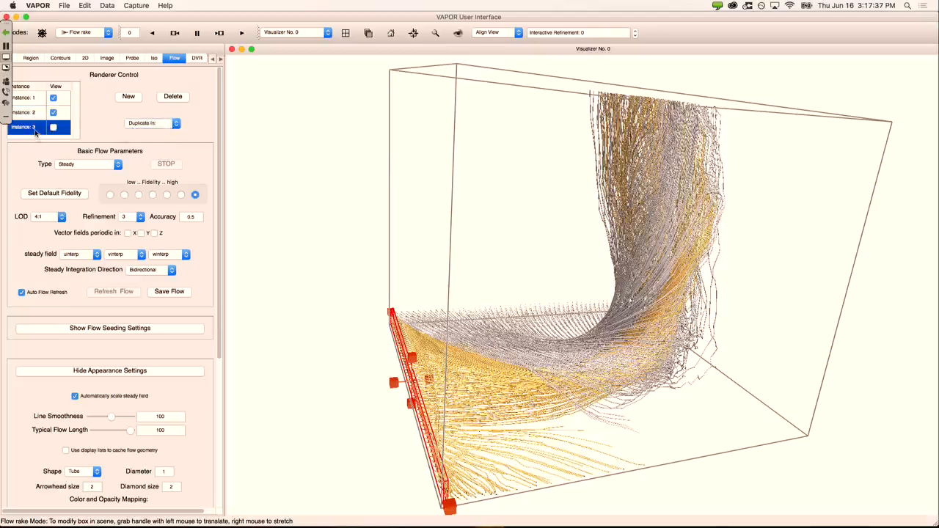
left_click_drag(429, 382, 703, 342)
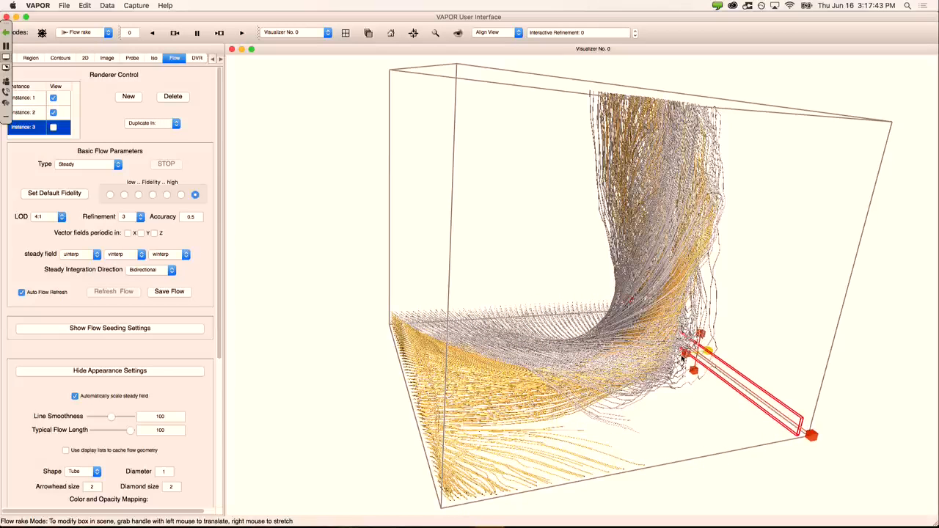
left_click_drag(622, 381, 539, 332)
Step: Give Instance 3 a constant red flow colour and show its streamlines
left_click_drag(220, 159, 224, 336)
left_click(136, 327)
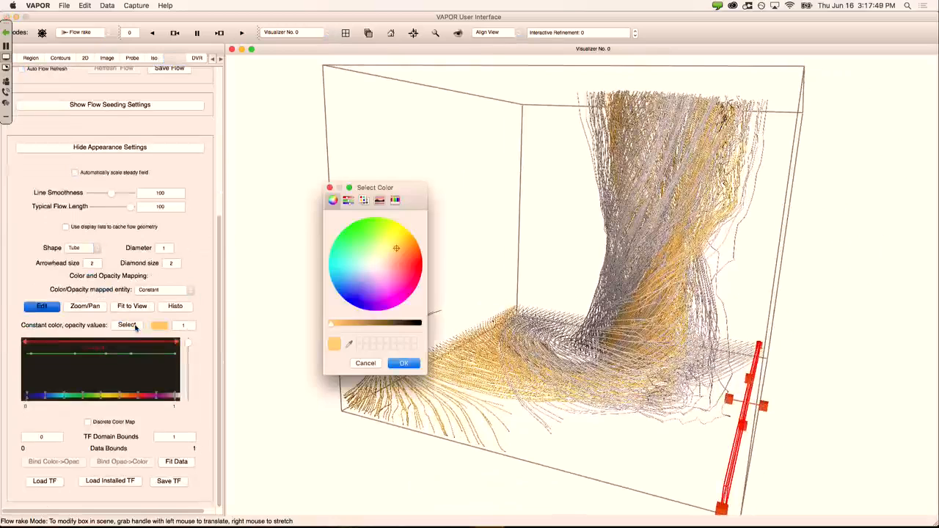
left_click_drag(397, 251, 400, 268)
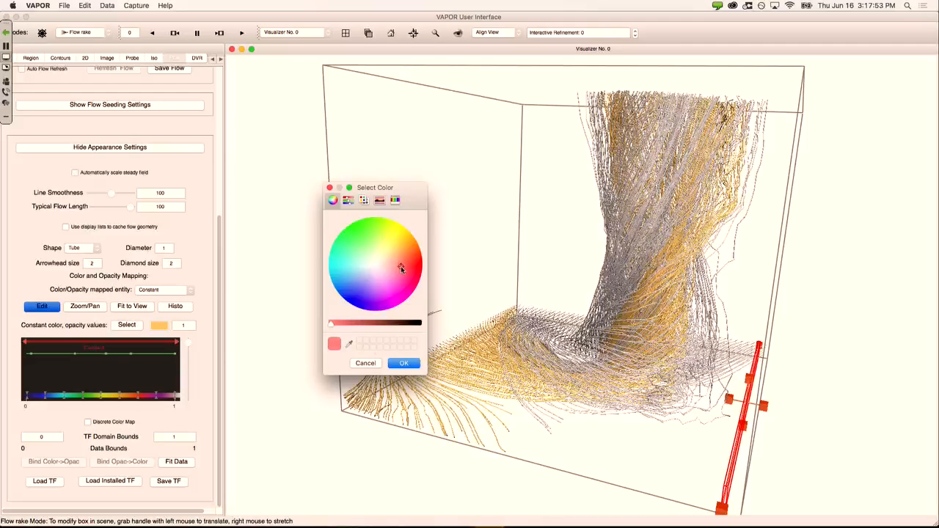
left_click(402, 363)
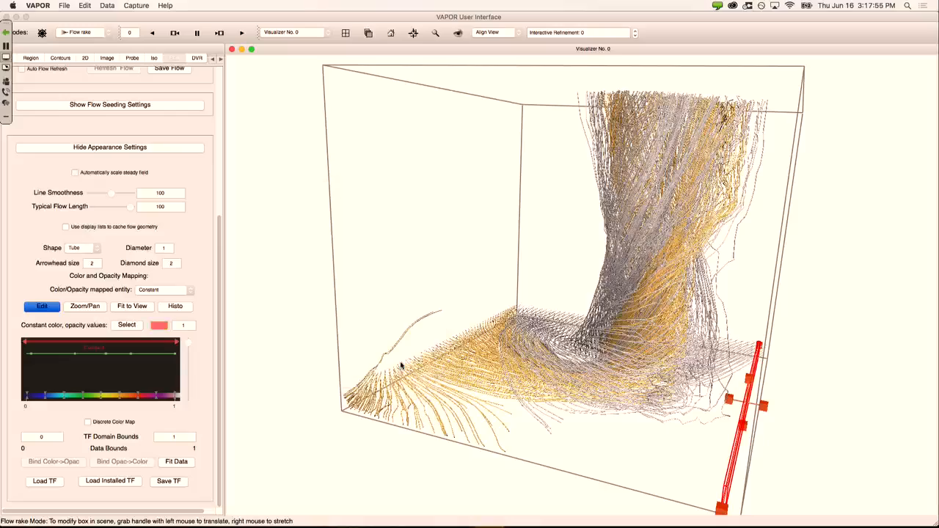
left_click(221, 115)
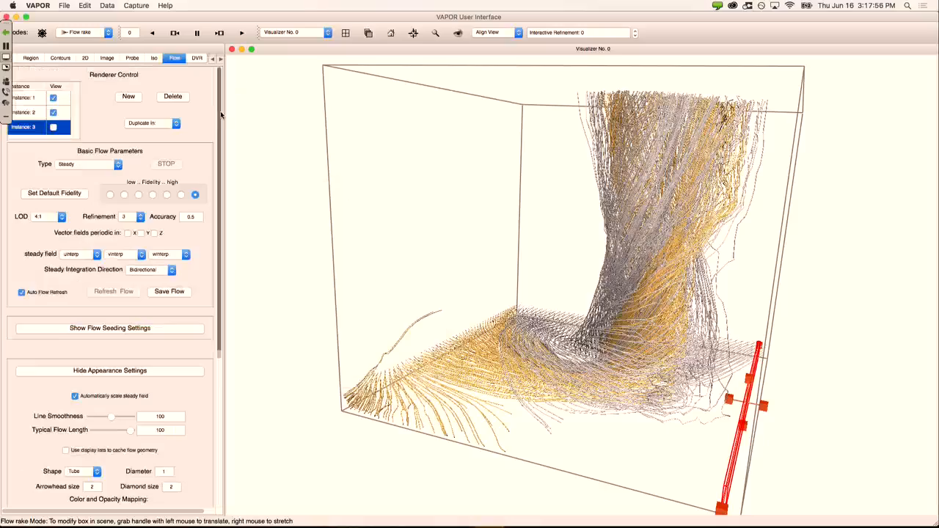
left_click(53, 128)
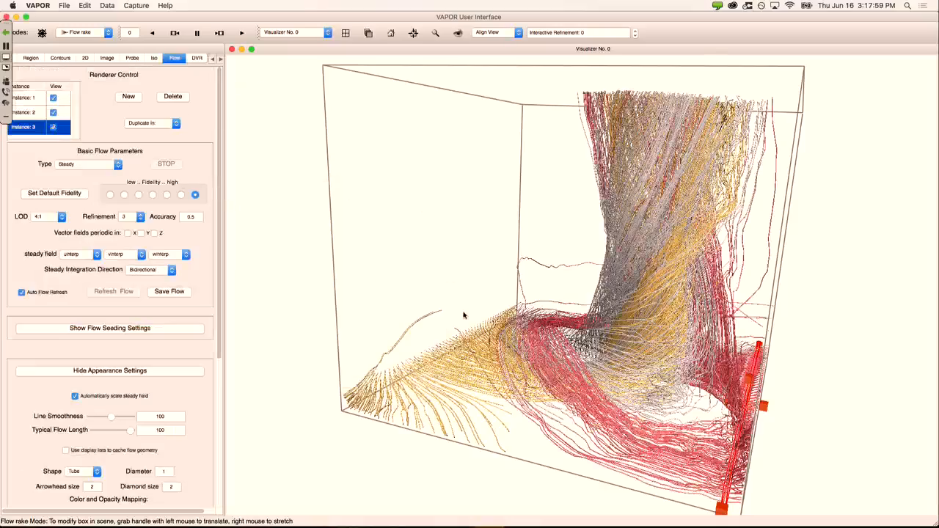
left_click_drag(464, 316, 424, 316)
left_click_drag(526, 297, 540, 329)
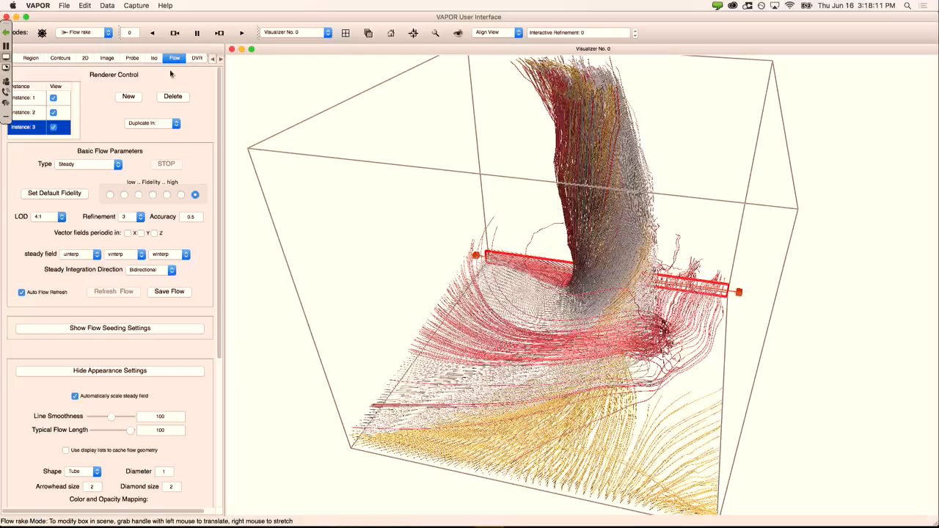
left_click(41, 104)
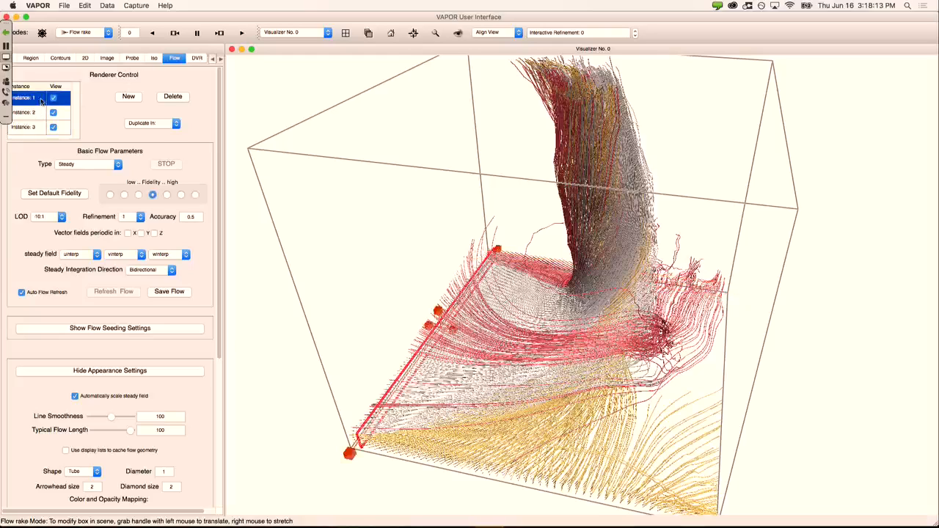
Step: Duplicate Instance 1 in this visualizer and stand the Instance 4 rake near the box's right edge
left_click(132, 123)
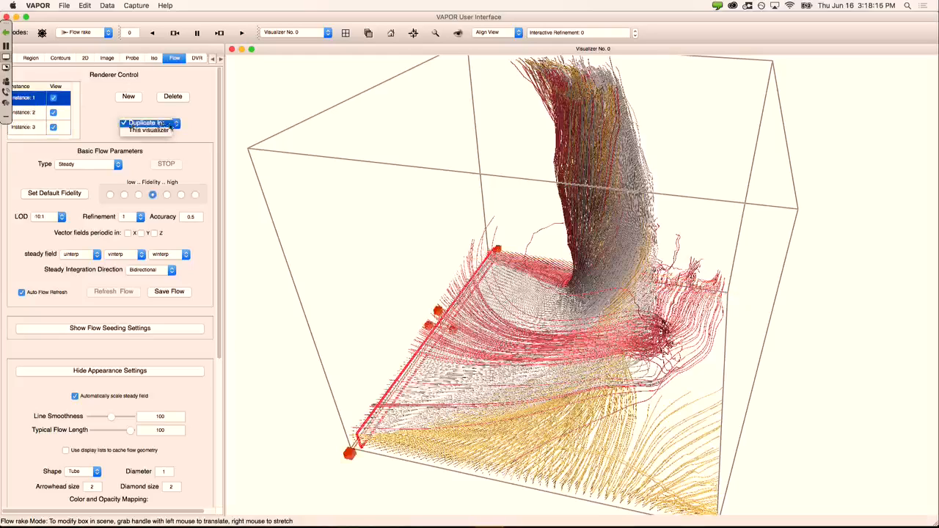
left_click(149, 130)
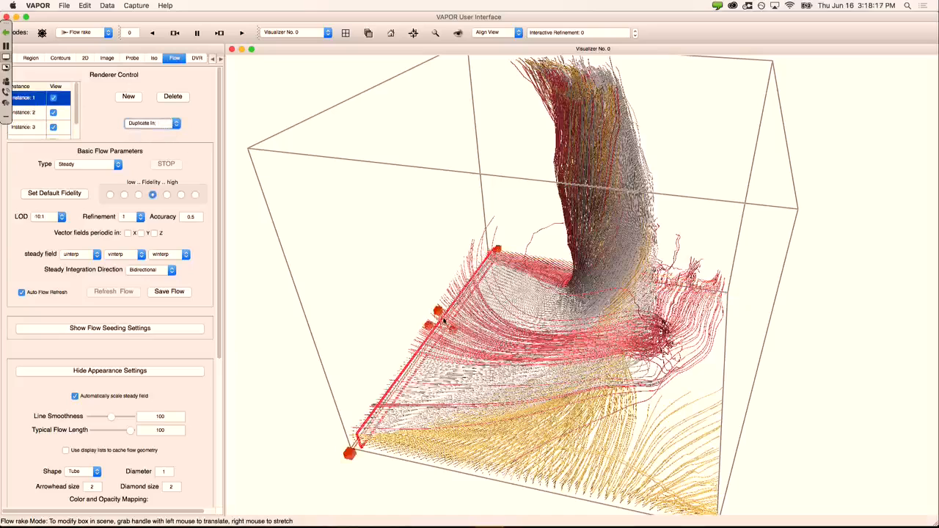
left_click(41, 139)
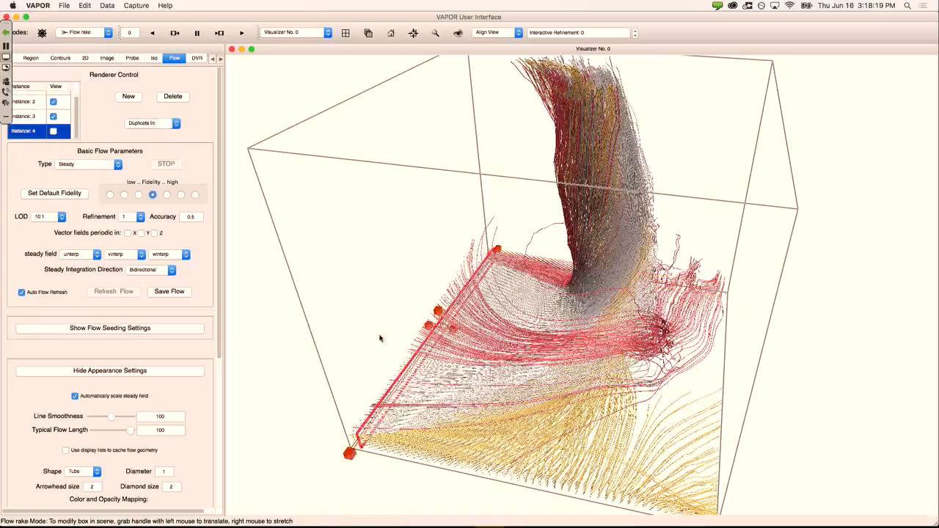
left_click_drag(452, 329, 731, 380)
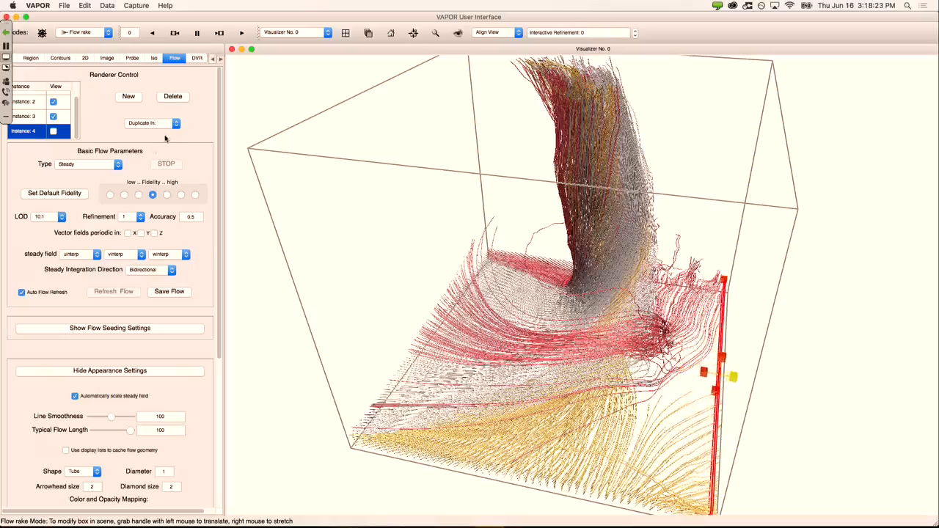
Step: Give Instance 4 a constant green colour, show its streamlines, and snap to a front view
left_click_drag(218, 179, 232, 334)
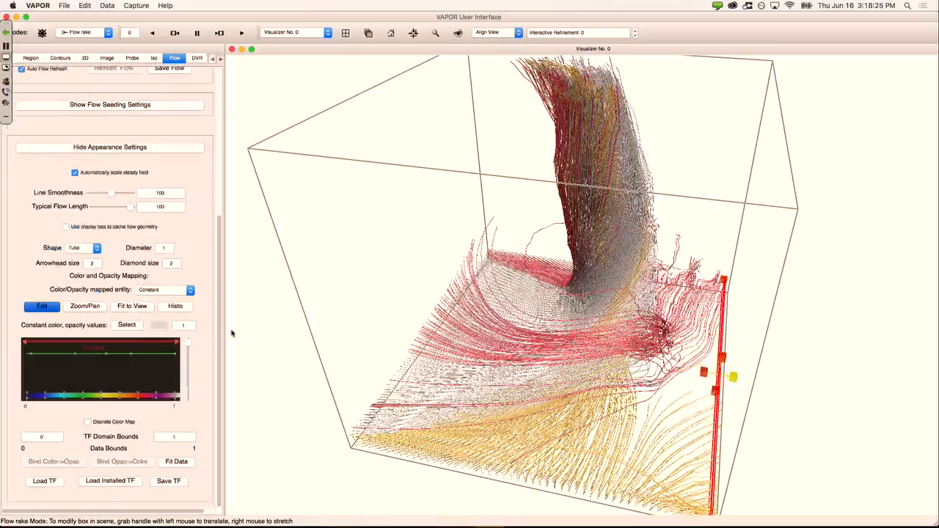
left_click(126, 324)
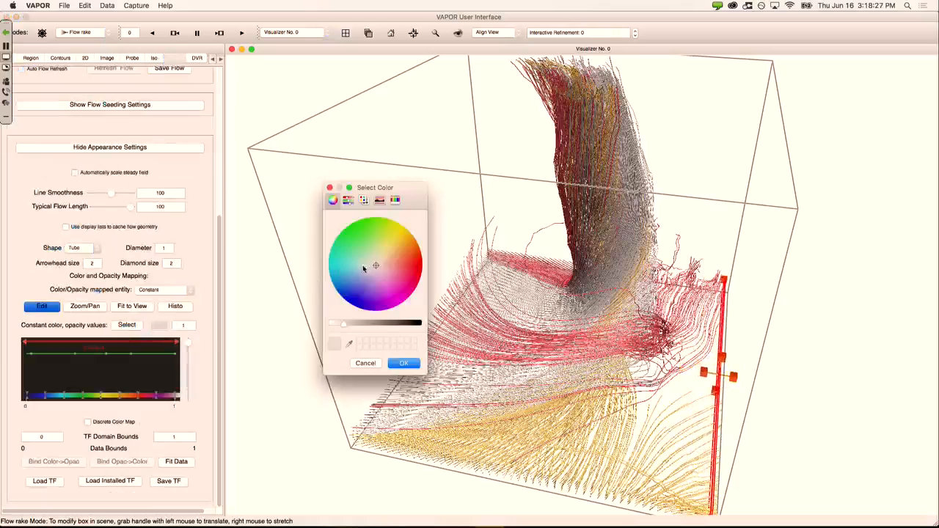
left_click(364, 244)
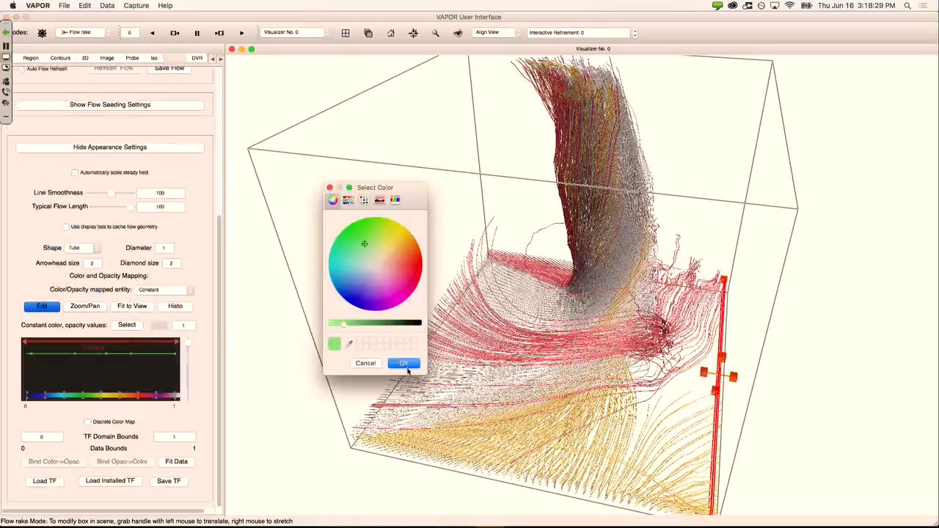
left_click(404, 364)
left_click(223, 88)
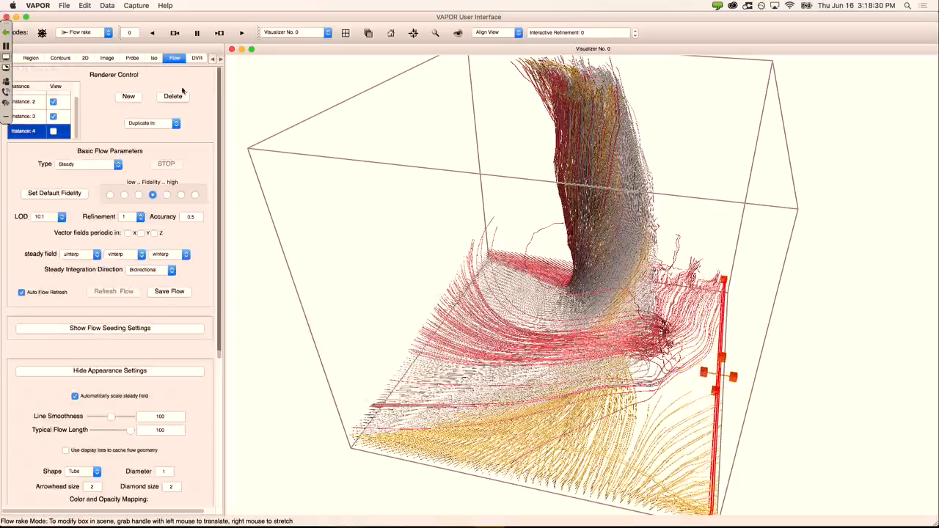
left_click(52, 132)
left_click_drag(504, 348, 532, 289)
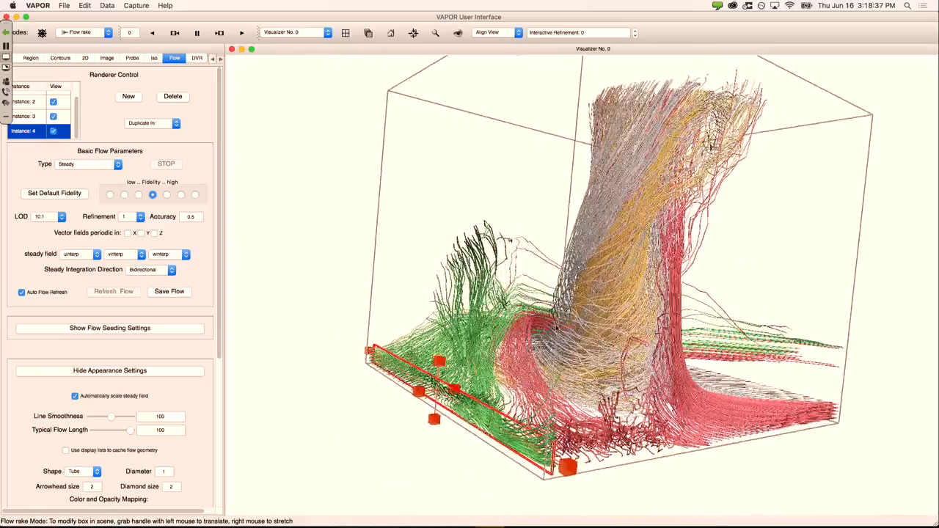
left_click_drag(556, 329, 498, 346)
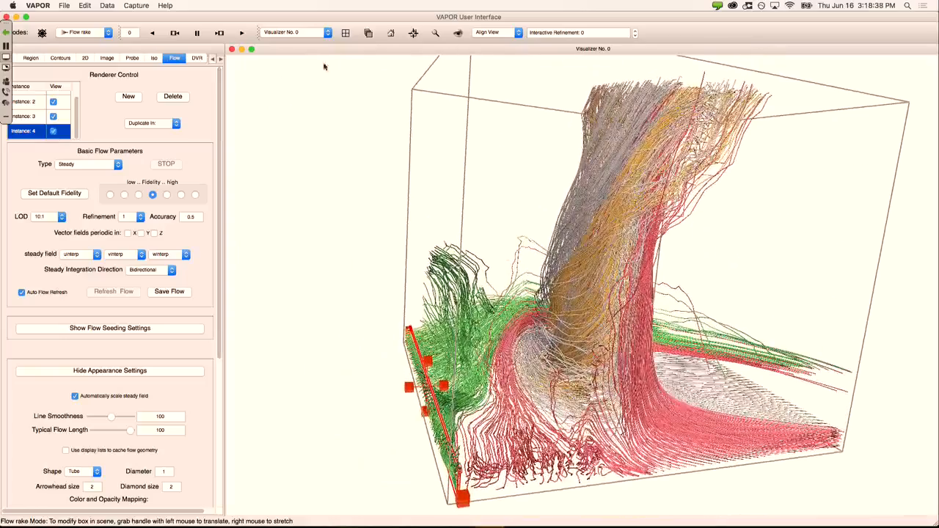
left_click(395, 33)
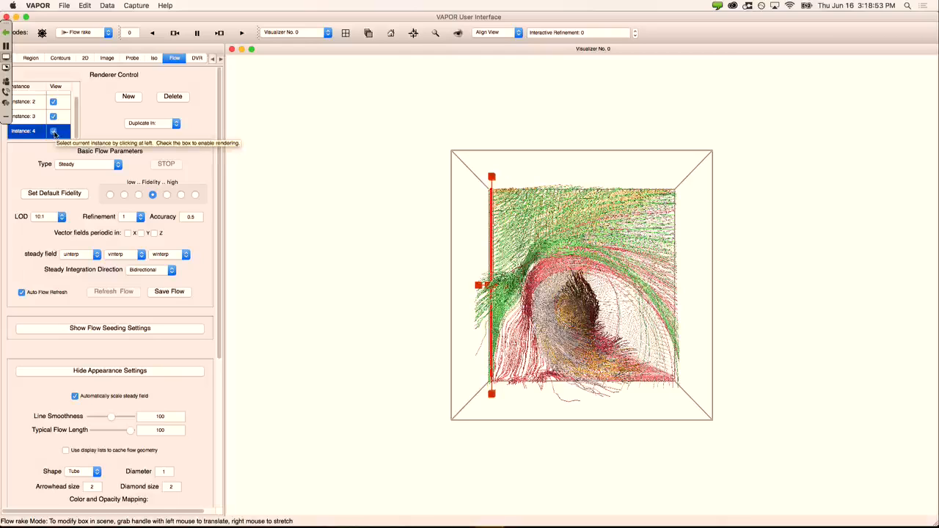
Step: Hide the flow rendering of Instances 4, 3, 2 and 1
left_click(54, 132)
left_click(53, 116)
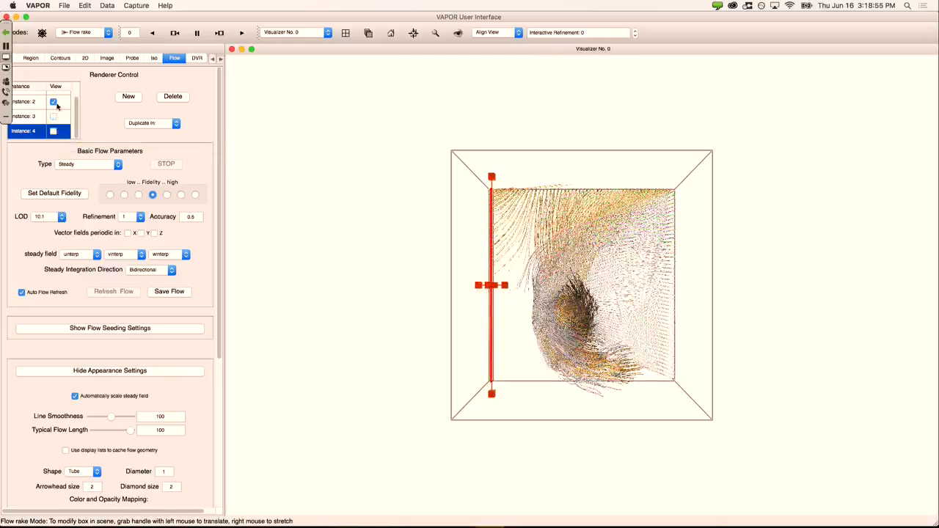
left_click(53, 101)
scroll(76, 96, "up", 1)
left_click(53, 97)
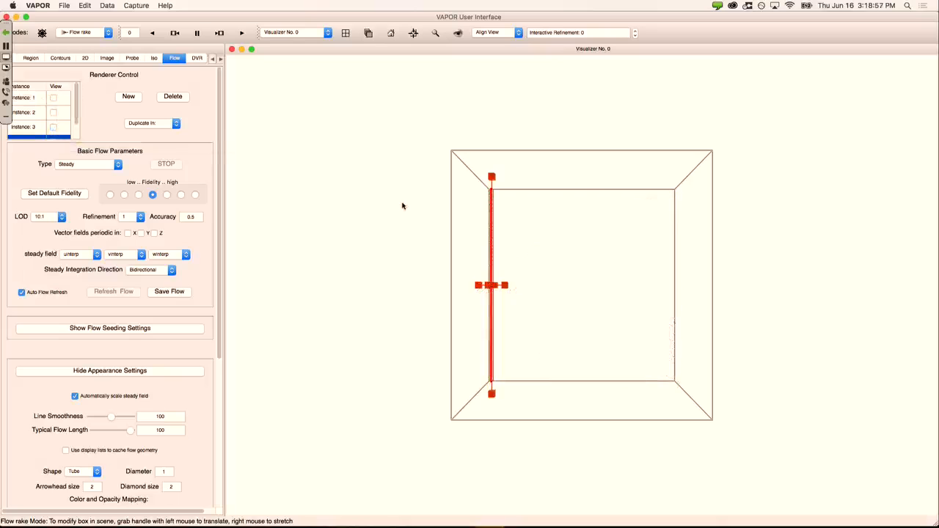
left_click_drag(579, 287, 595, 243)
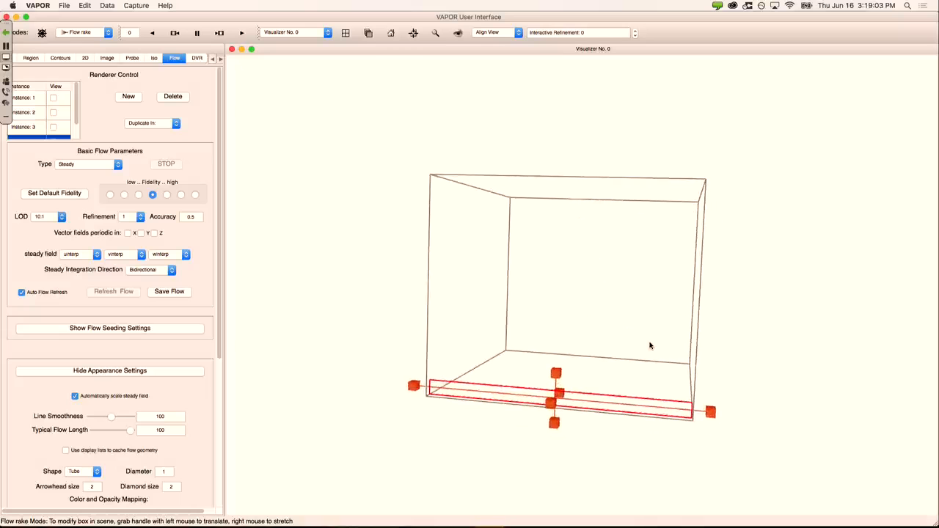
left_click_drag(652, 346, 665, 336)
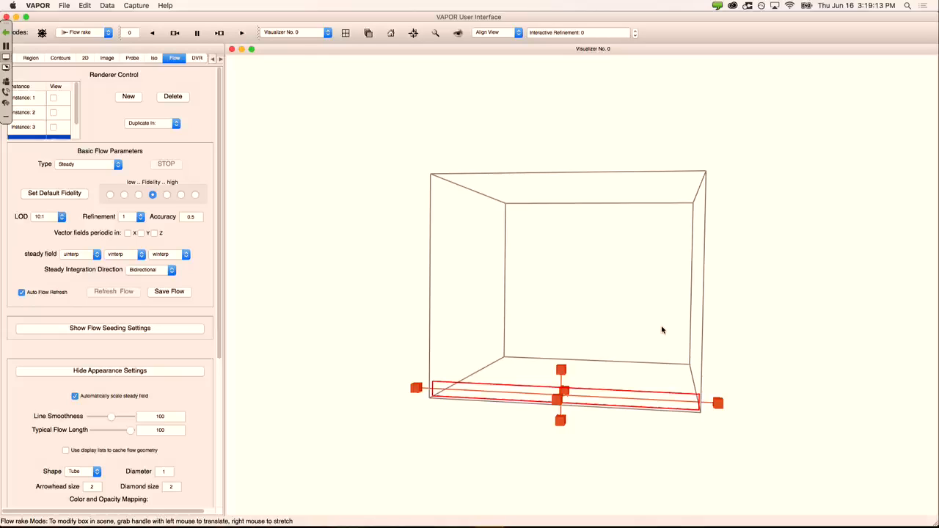
Step: Shrink the rake inward from both ends into a small box near the lower corner
left_click_drag(416, 394, 526, 395)
left_click_drag(705, 400, 588, 397)
left_click_drag(635, 461, 576, 451)
left_click_drag(683, 301, 521, 312)
right_click_drag(622, 379, 621, 284)
left_click_drag(681, 374, 784, 302)
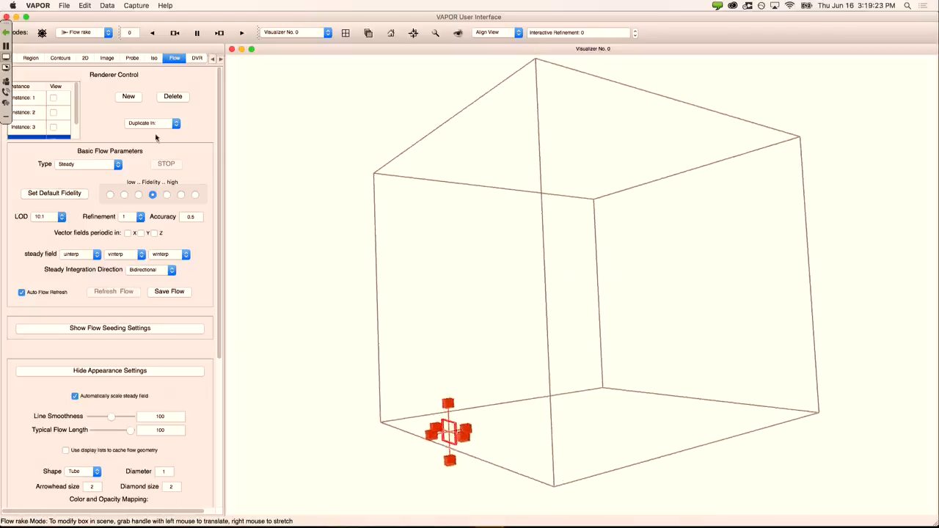
scroll(218, 141, "down", 3)
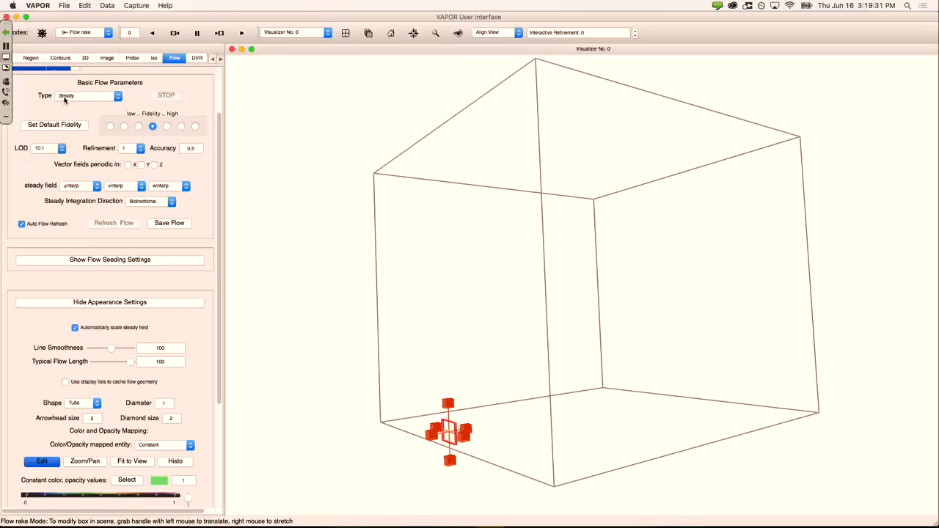
Step: Set the flow type to Unsteady, nudge the small rake right, and reveal the seeding settings
left_click(101, 99)
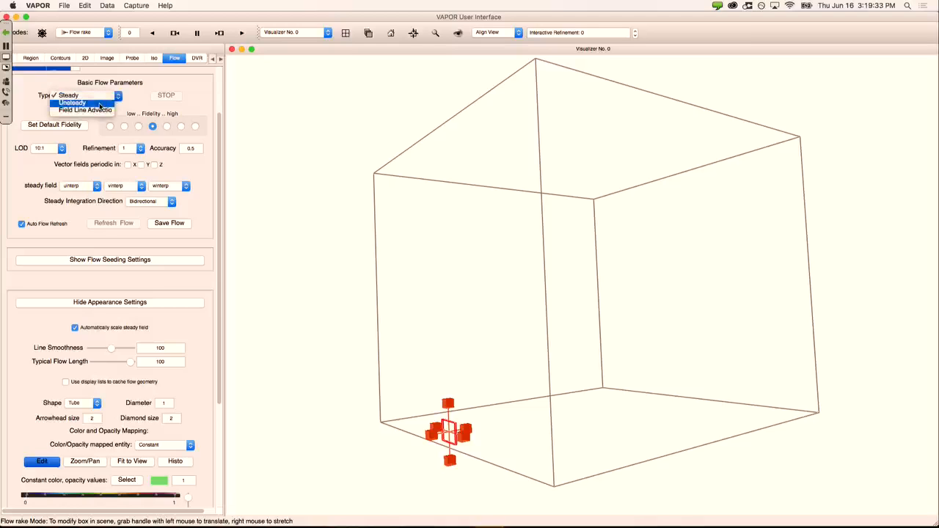
left_click(101, 103)
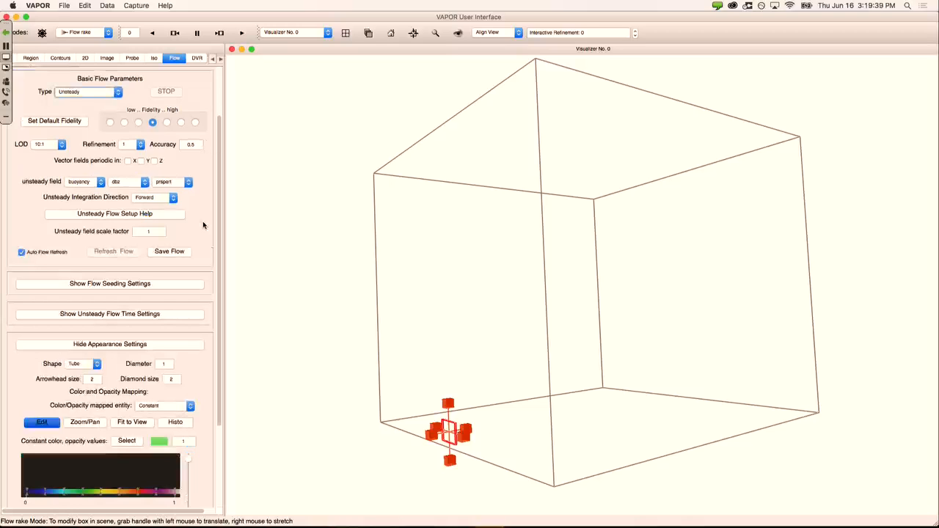
left_click_drag(466, 432, 495, 429)
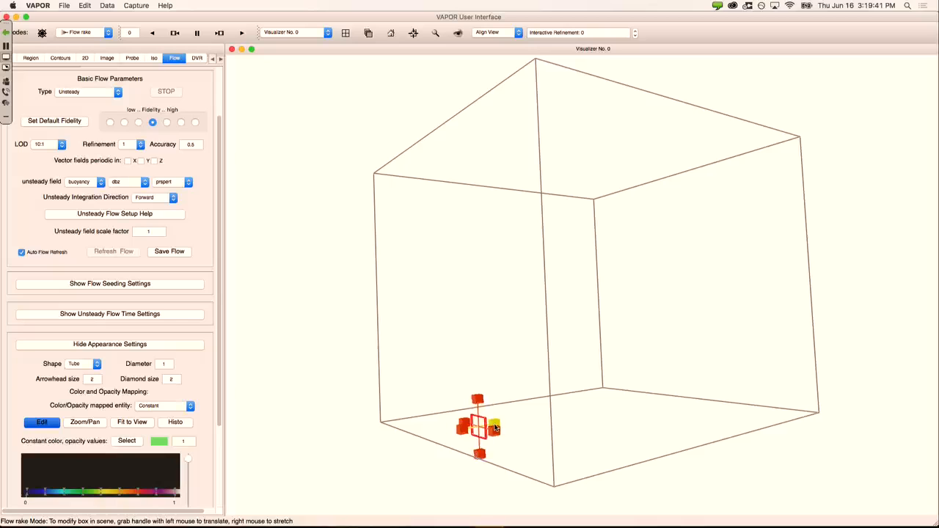
left_click_drag(221, 167, 214, 221)
left_click(111, 208)
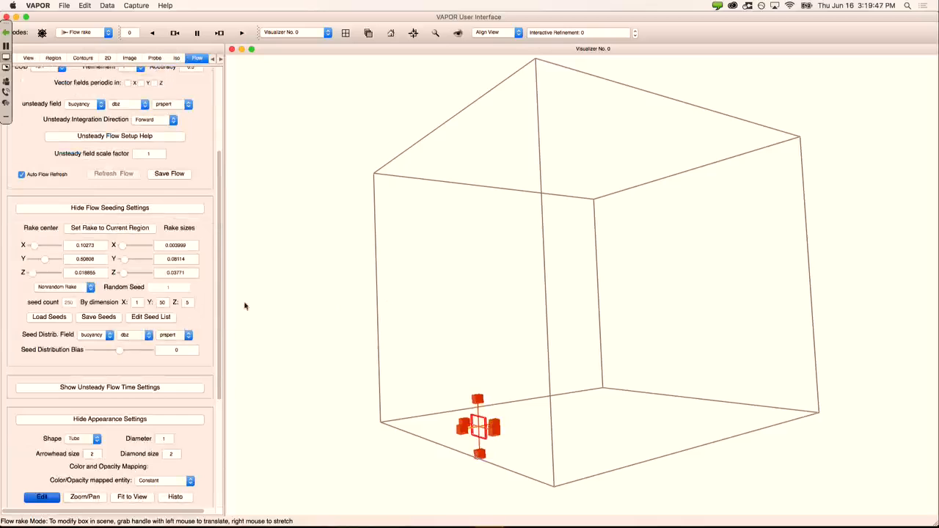
left_click(66, 5)
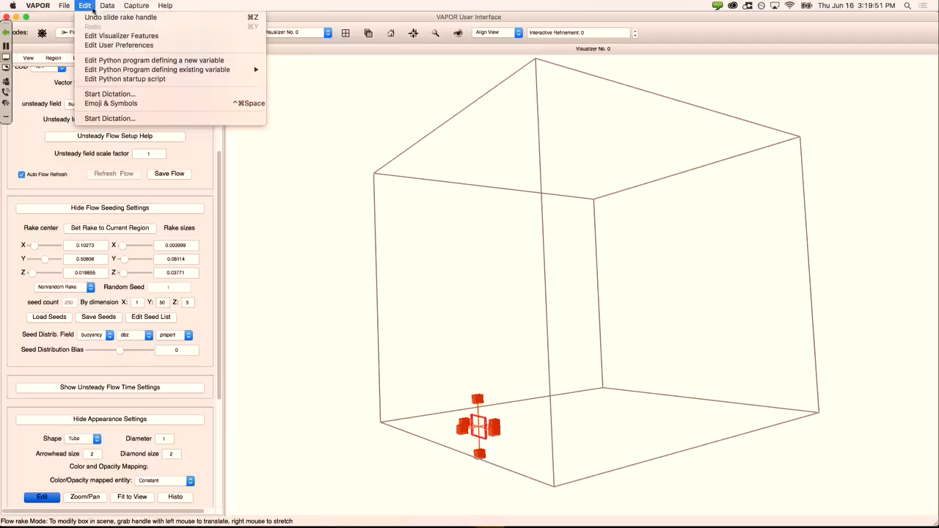
Step: Turn on Show X,Y,Z (R,G,B) Arrows in Edit Visualizer Features and view the axis arrows
left_click(96, 34)
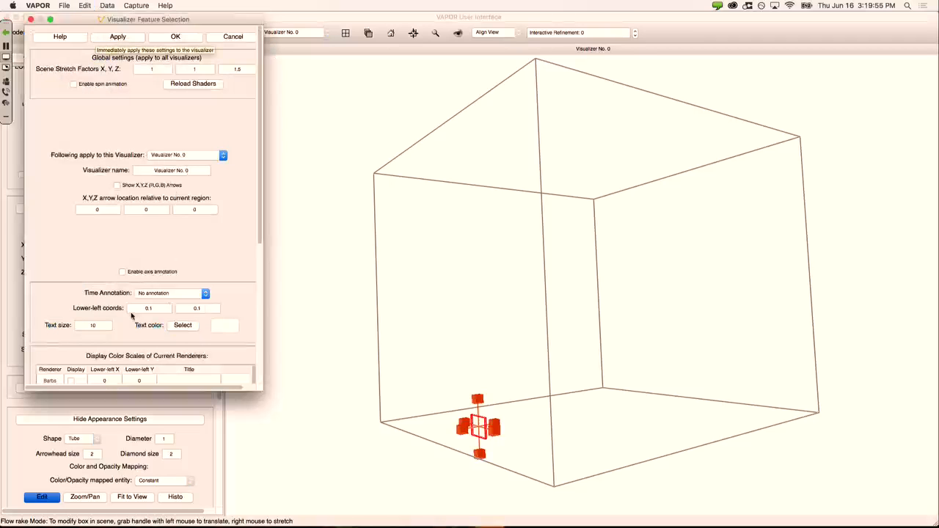
scroll(249, 204, "down", 2)
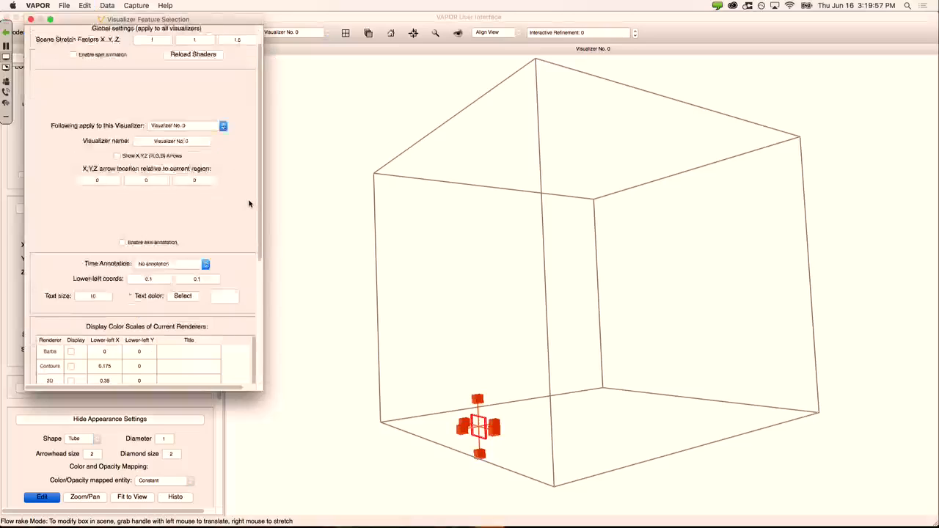
scroll(249, 203, "down", 2)
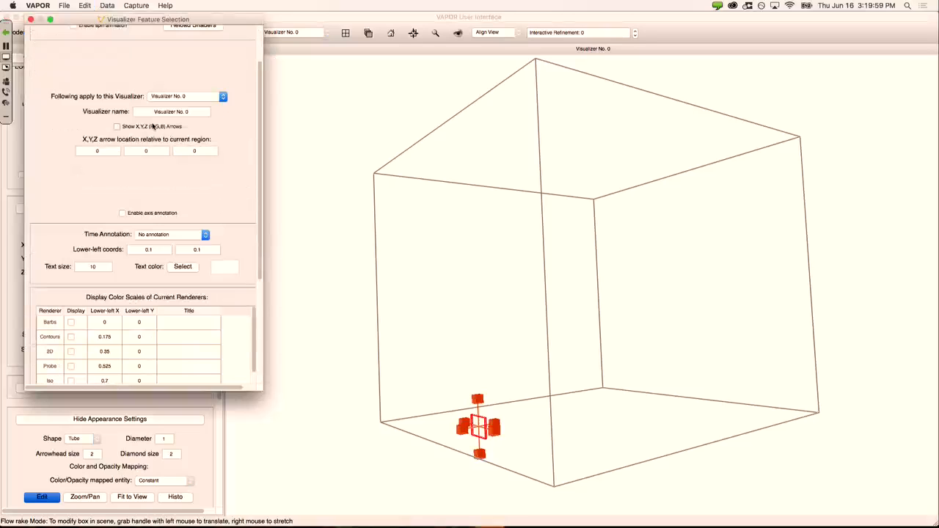
scroll(242, 192, "up", 4)
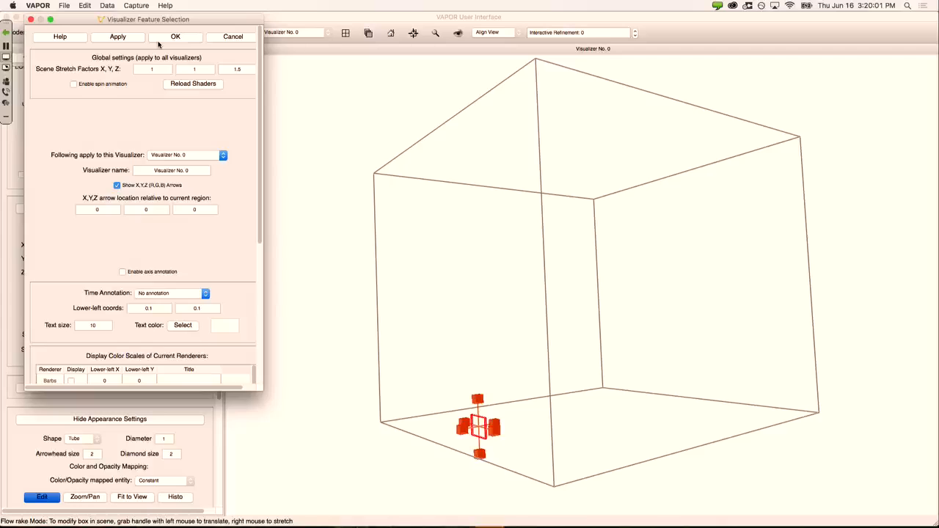
left_click(158, 42)
left_click_drag(583, 339, 538, 325)
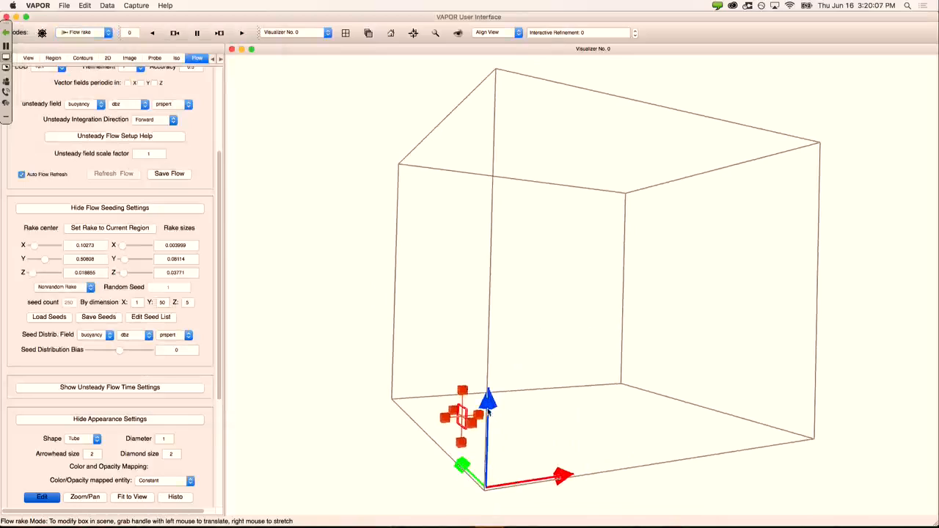
Step: Raise the rake's Z seed dimension to 10, giving 1×10×10 seeds, and scroll the Flow panel
double_click(188, 302)
type("2")
left_click_drag(218, 287, 218, 210)
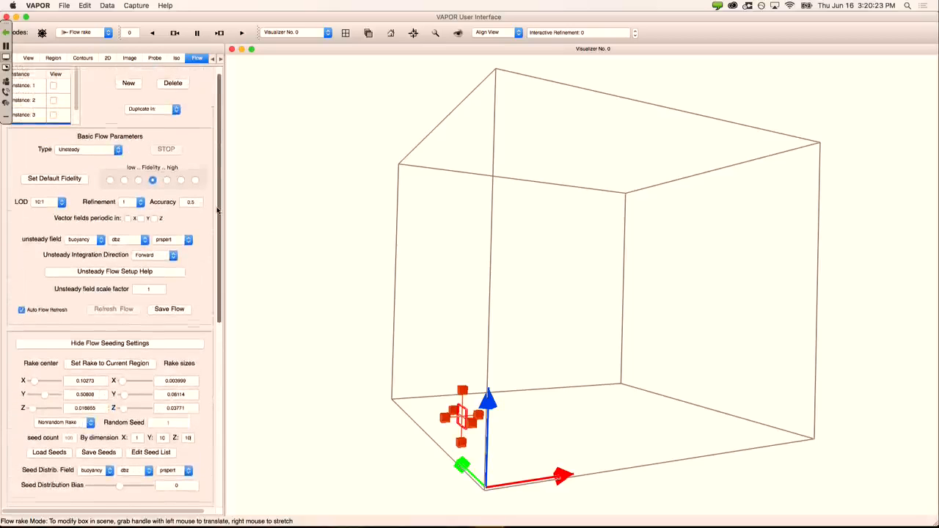
left_click_drag(217, 168, 225, 281)
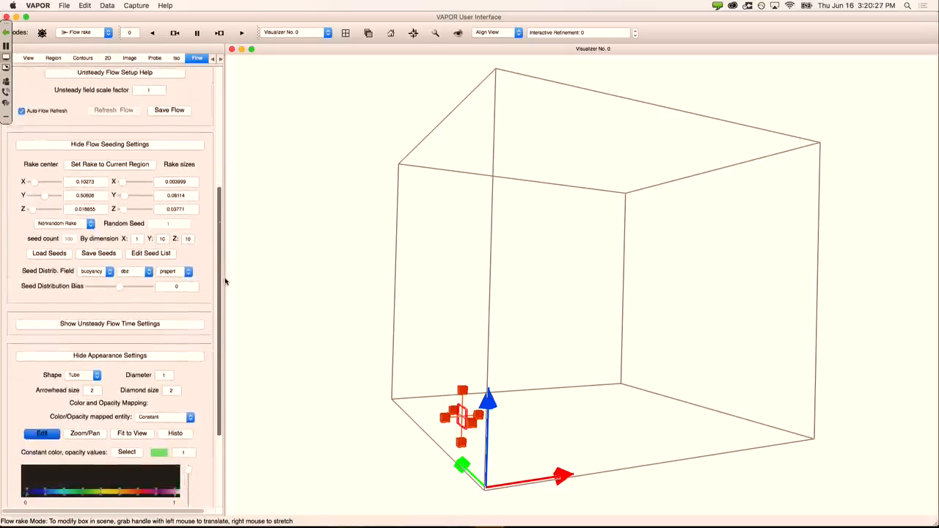
Step: Show the Unsteady Flow Time Settings and begin editing the seed start, end and increment fields
left_click(76, 322)
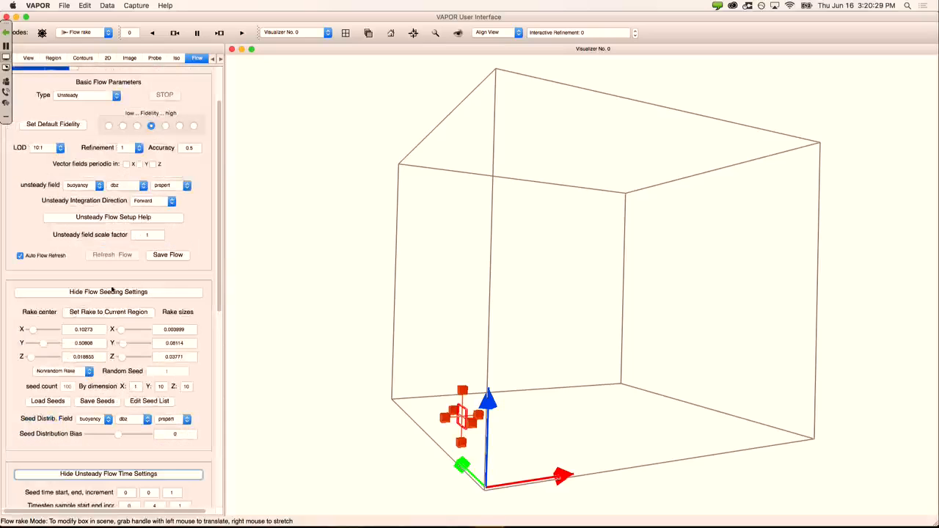
left_click_drag(220, 266, 218, 391)
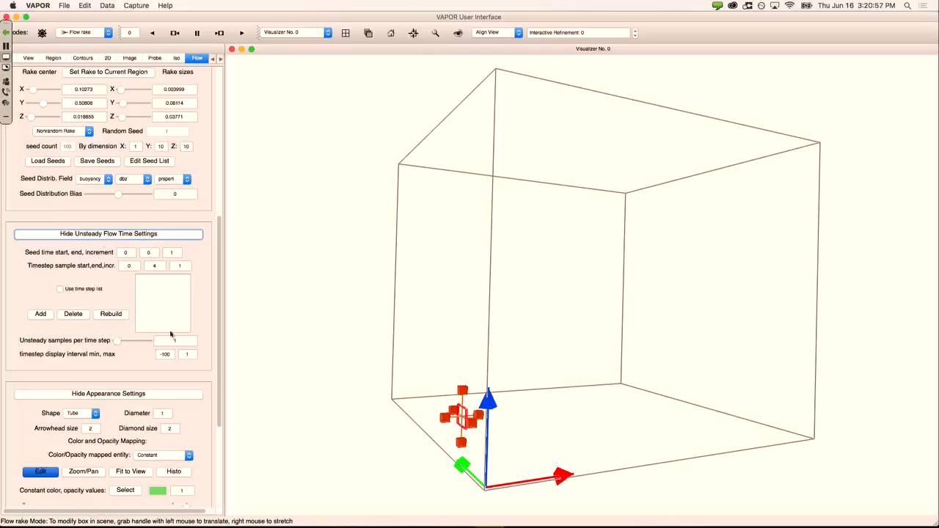
left_click_drag(129, 253, 154, 254)
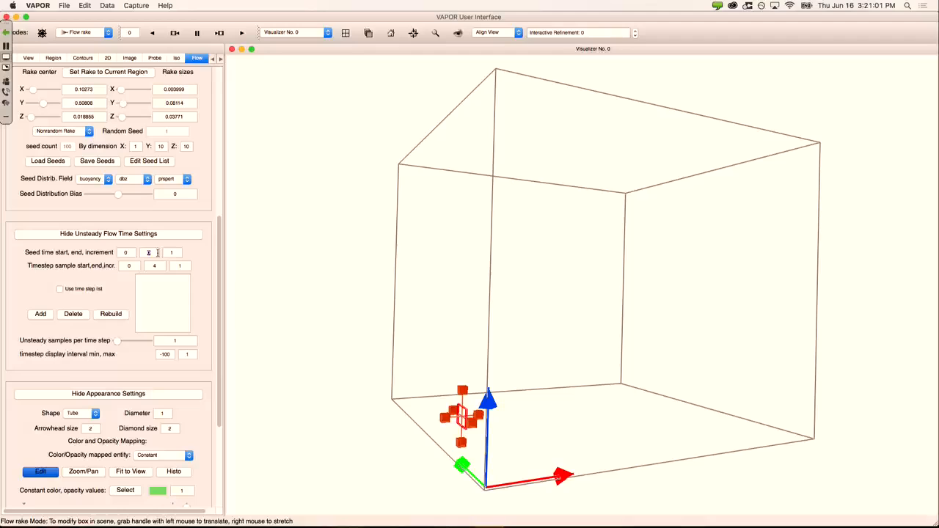
left_click(220, 33)
left_click(175, 33)
left_click(175, 33)
left_click_drag(157, 253, 141, 253)
left_click_drag(169, 252, 177, 253)
Step: Set the seed time start to 0, end to 4 and increment to 1
left_click(125, 253)
double_click(150, 253)
left_click_drag(133, 254, 100, 254)
left_click(127, 266)
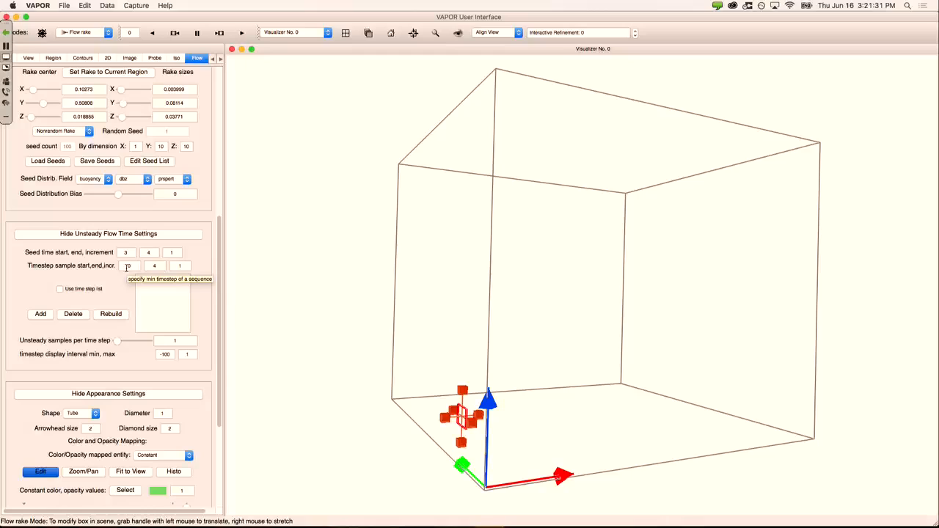
left_click_drag(129, 254, 90, 257)
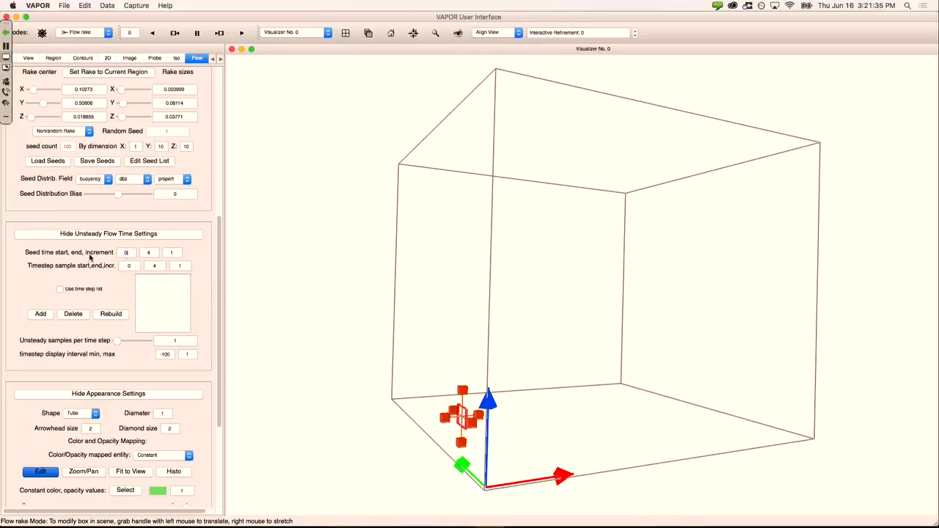
type("0")
double_click(171, 253)
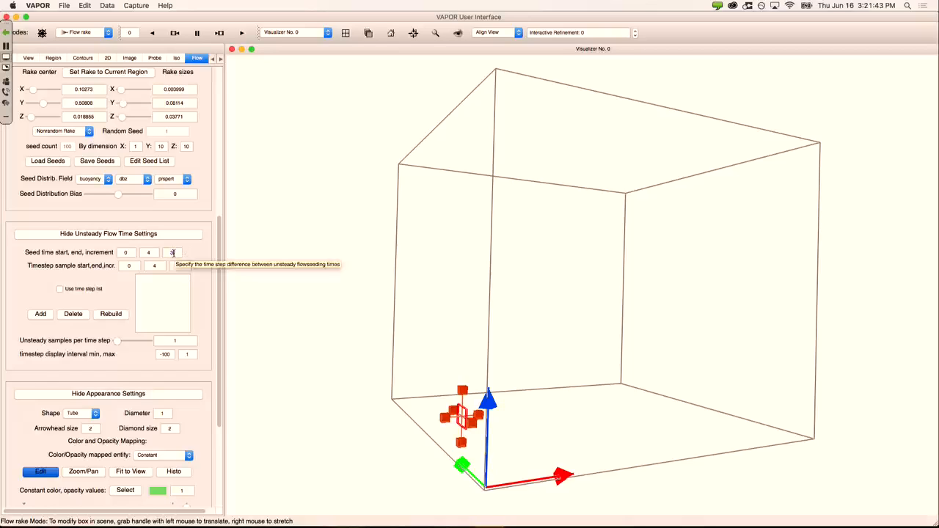
left_click_drag(178, 253, 161, 252)
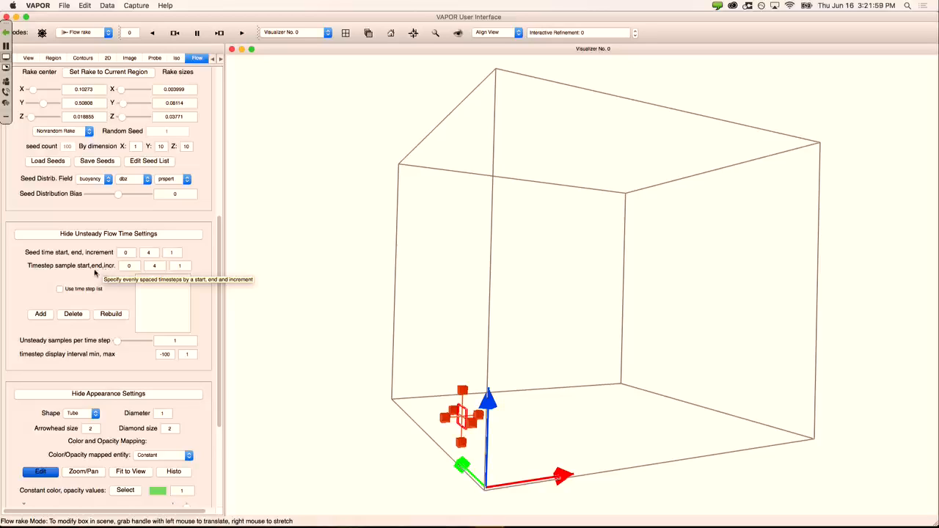
Step: Set timestep sampling from 0 to 4 with increment 1, then scroll back to the top of the Flow panel
double_click(148, 269)
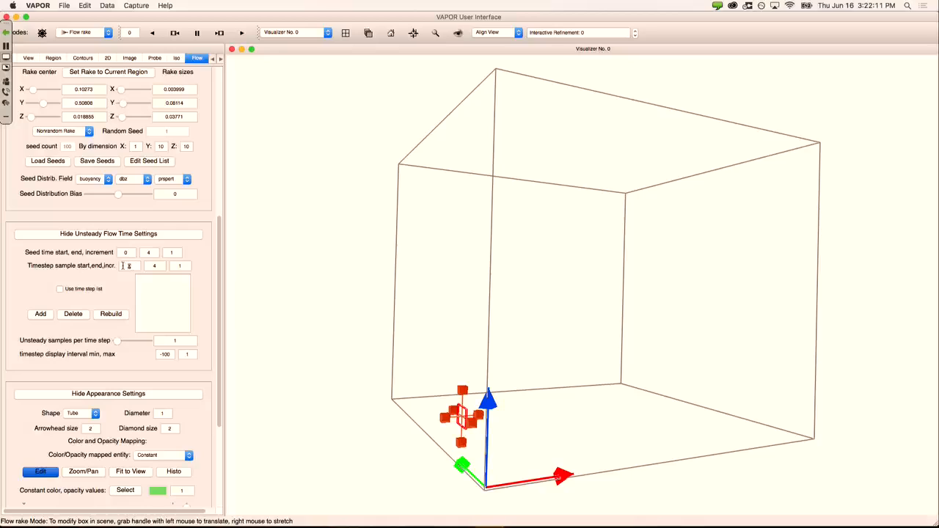
left_click(163, 266)
double_click(188, 265)
left_click_drag(185, 268, 171, 269)
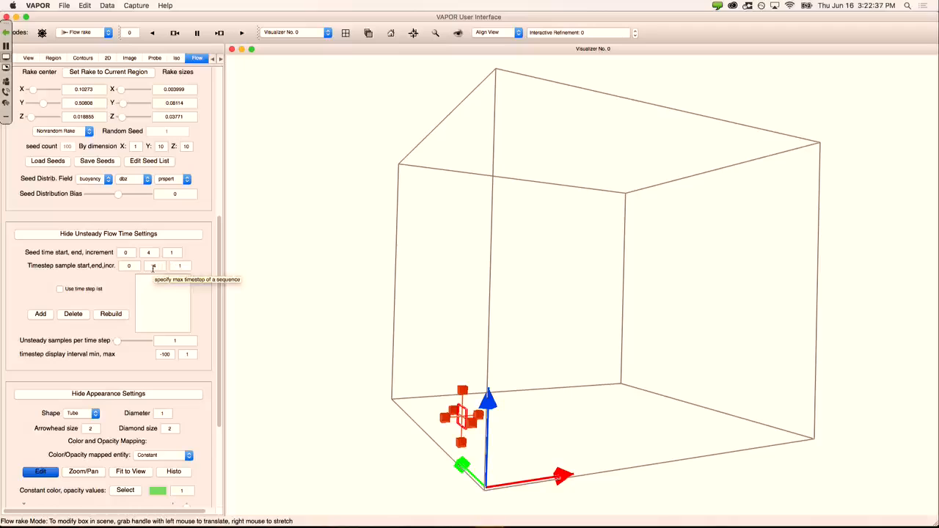
scroll(220, 230, "up", 1)
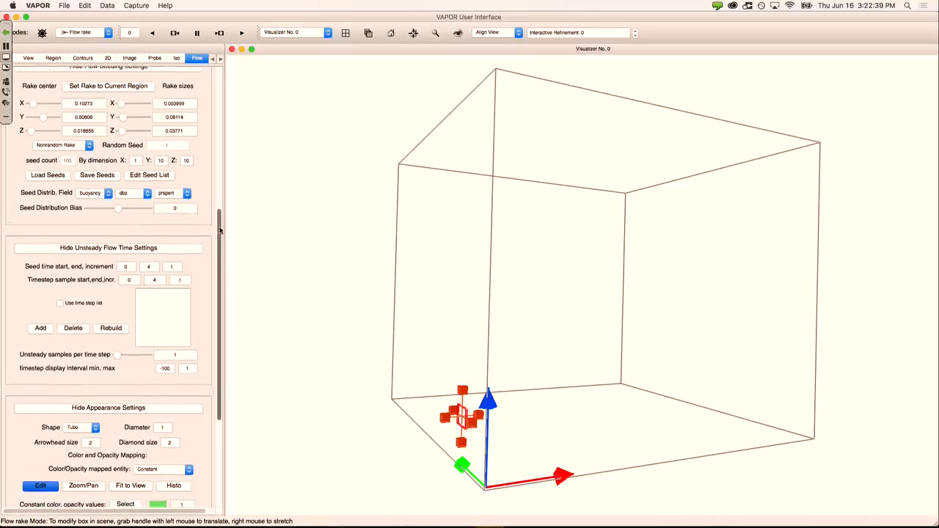
left_click_drag(220, 230, 209, 187)
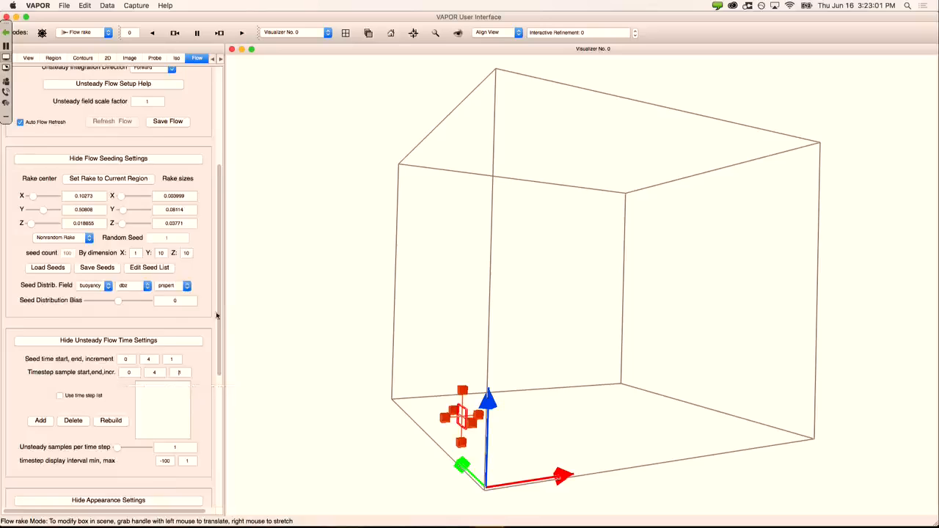
scroll(218, 314, "up", 5)
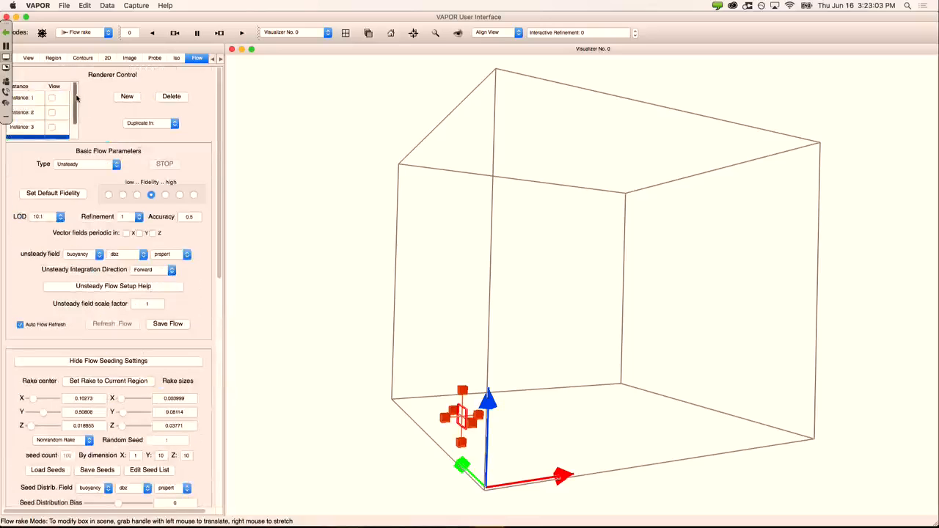
Step: Scroll the instance list and check Instance 4's View box to render its unsteady flow
left_click_drag(76, 98, 75, 127)
left_click(52, 132)
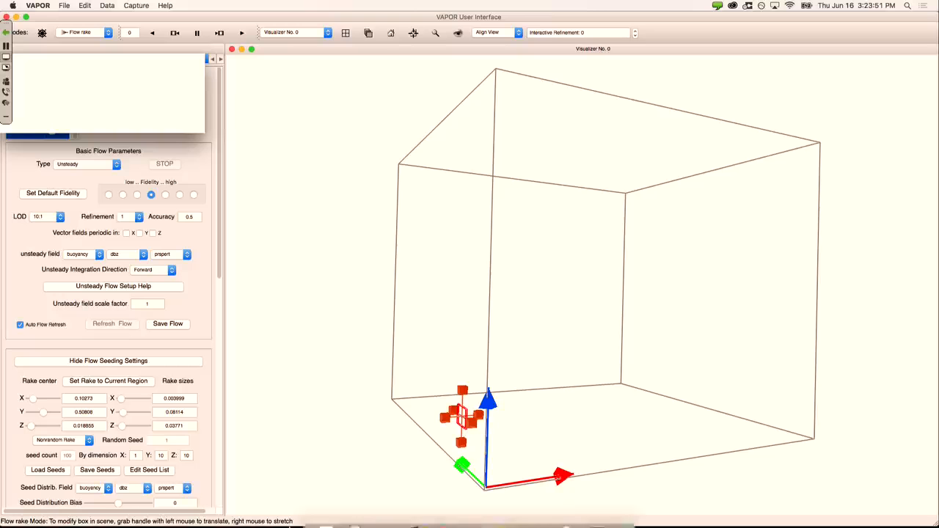
Step: In Terminal, run ncdf2vdf to see its usage, then print the working directory with pwd
mouse_move(326, 519)
left_click(399, 519)
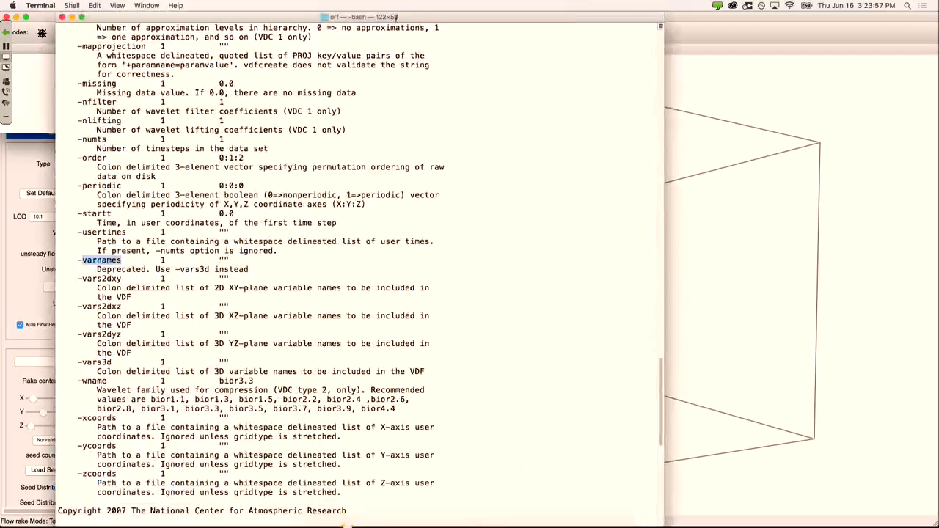
type("ncdf2vdf")
key("Return")
type("pwd")
key("Return")
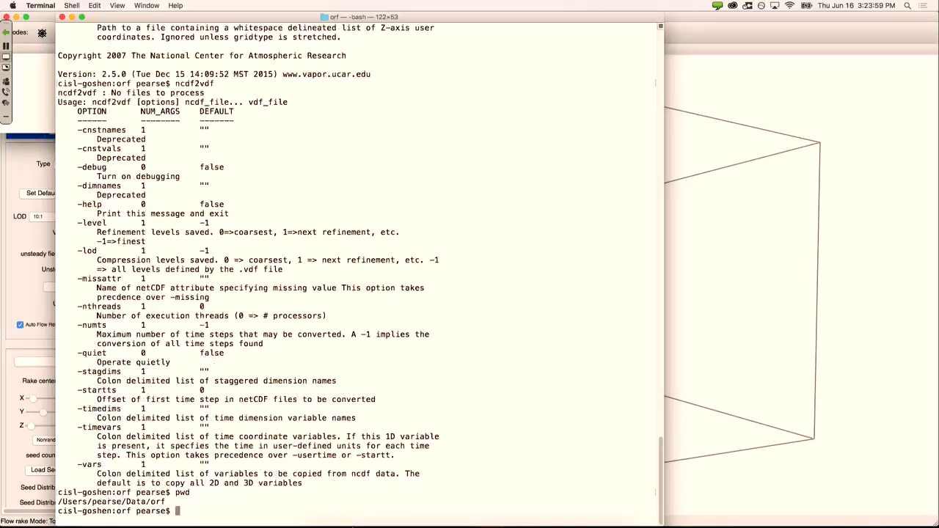
Step: Open orf4.vdf in vi and select its grid dimensions 485 501 280
type("vi orf4.vdf")
key("Return")
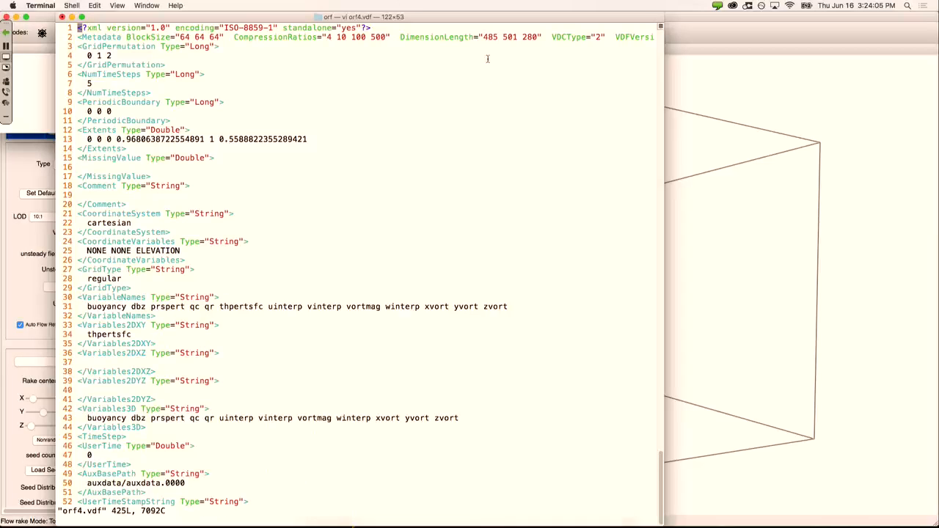
left_click_drag(483, 36, 540, 36)
Step: Move Terminal aside to check VAPOR, then return and open a new Terminal tab
left_click_drag(372, 16, 549, 6)
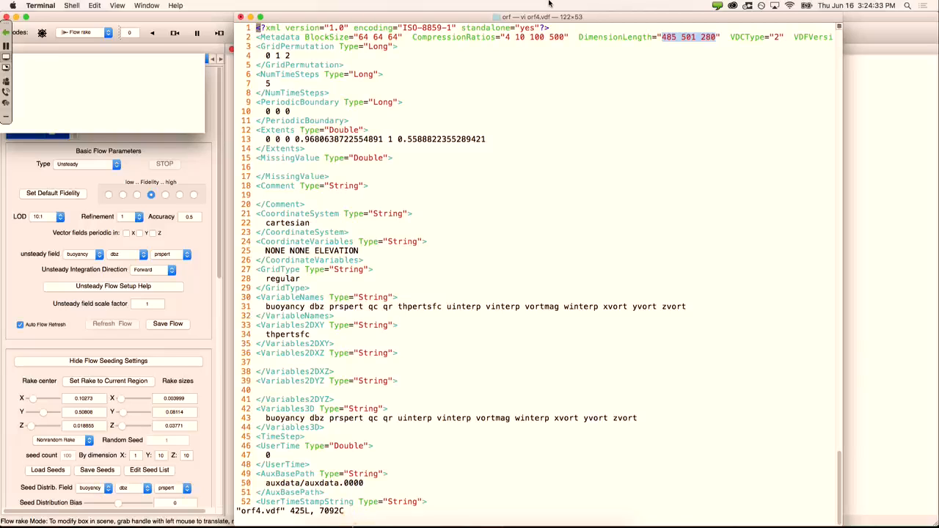
left_click(47, 163)
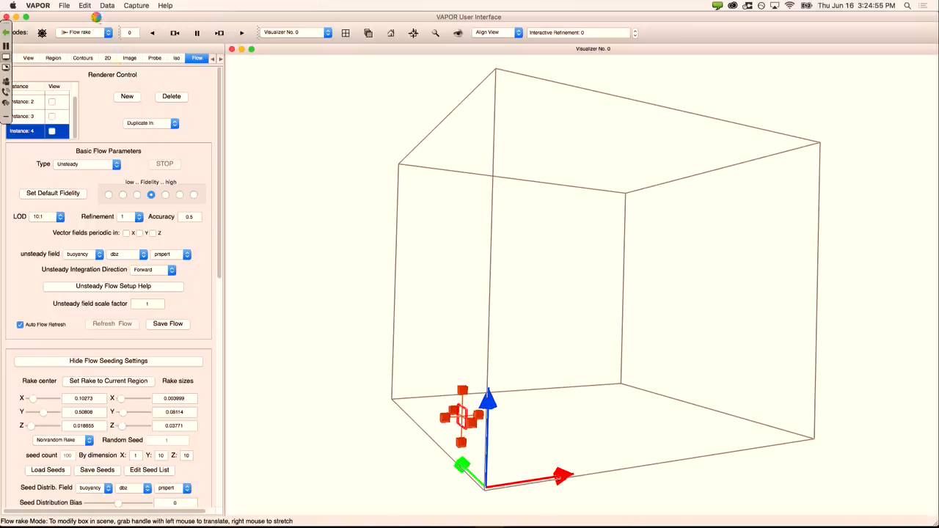
mouse_move(250, 527)
left_click(407, 519)
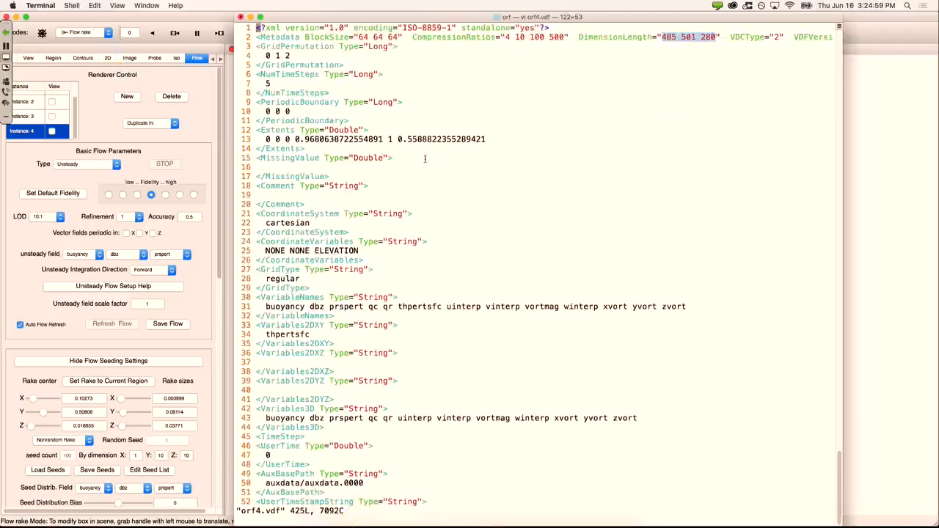
key("super+t")
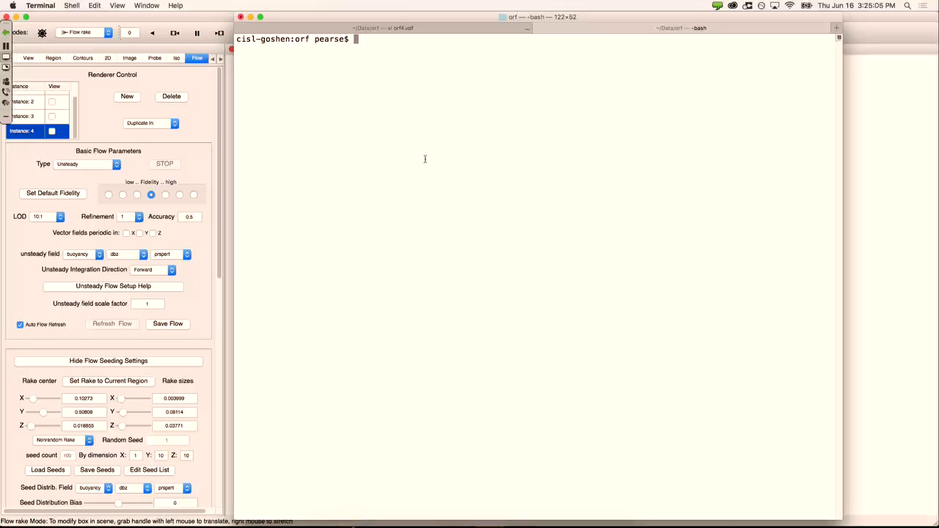
Step: Abandon the partly typed vaporgui command and get a Kerberos ticket with kinit -f, entering the password
type("vaporgui /glade")
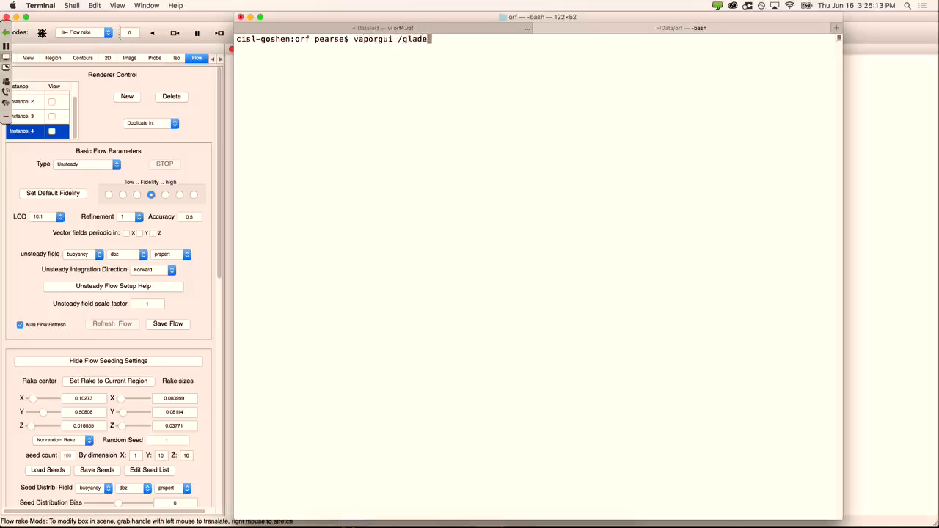
type("/p/DASG/VA")
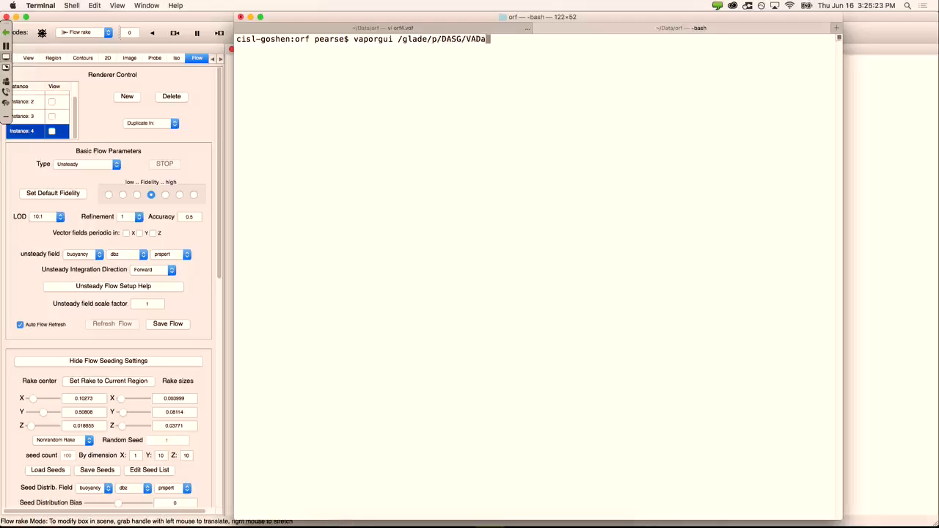
type("POR/Data/WRF/Ka")
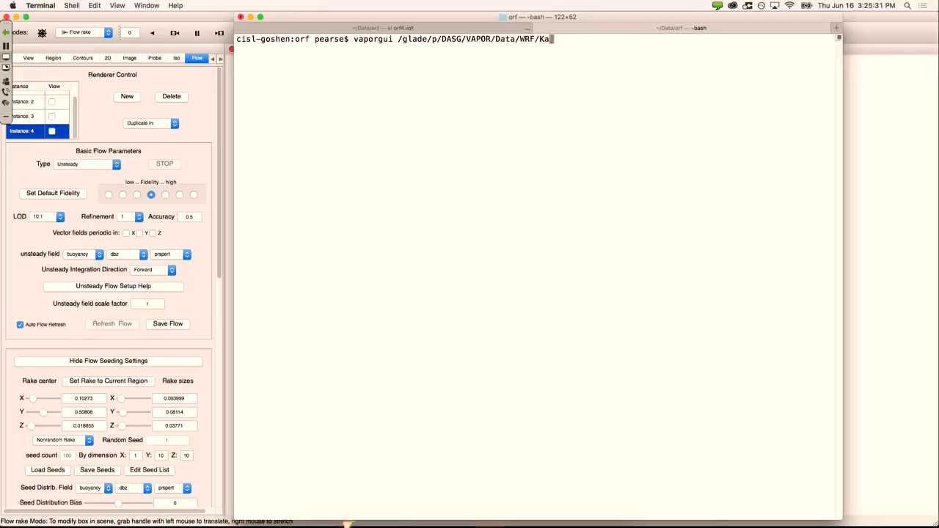
type("d")
key("BackSpace")
key("ctrl+c")
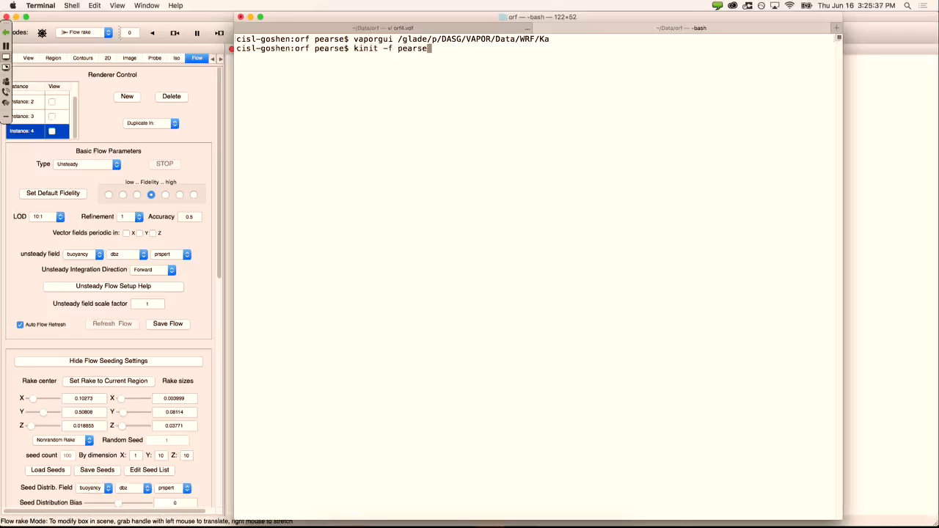
key("Return")
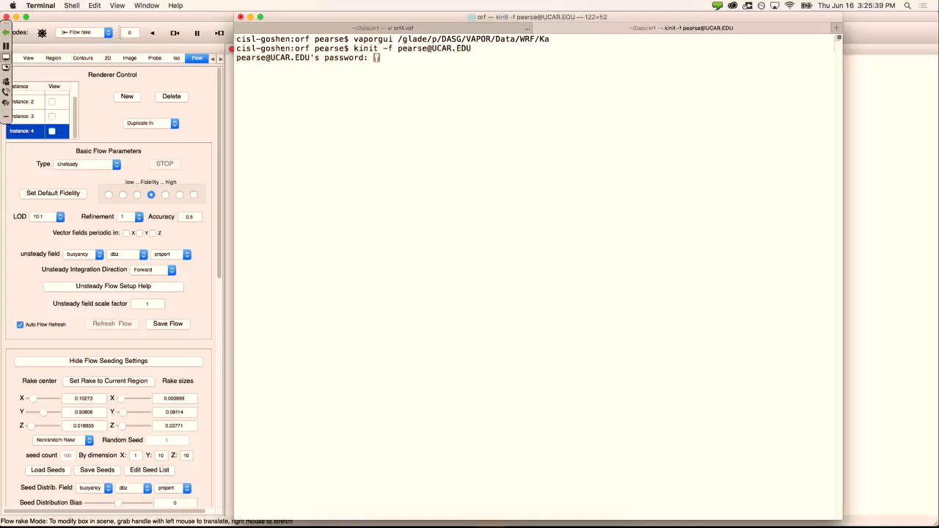
key("Return")
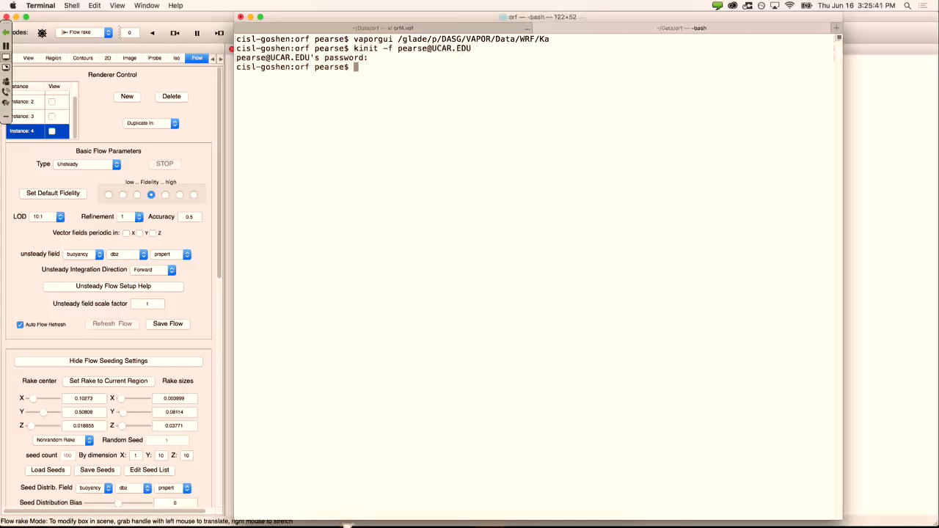
Step: Launch vaporgui on /glade/p/DASG/VAPOR/Data/WRF/Katrina/Katrina.vdf using Tab completion
type("vaporgui /glad")
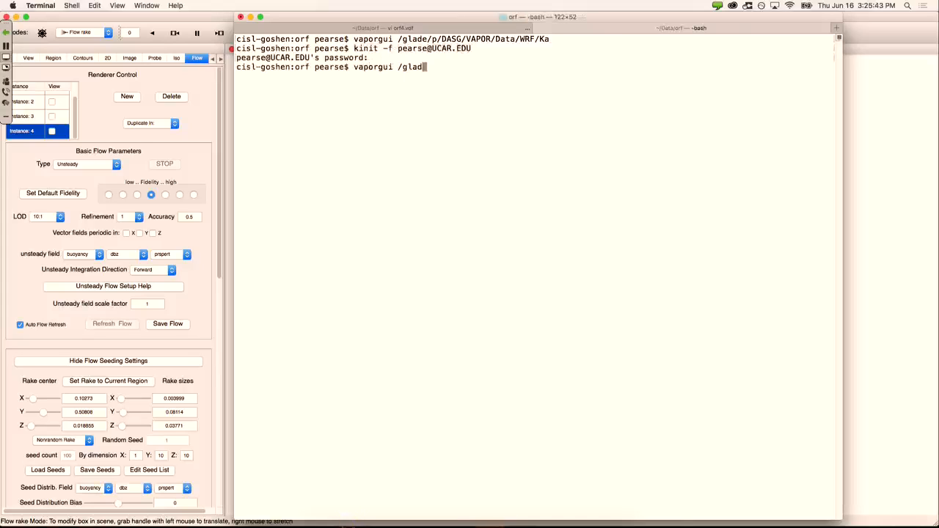
type("e/p/DASG/VA")
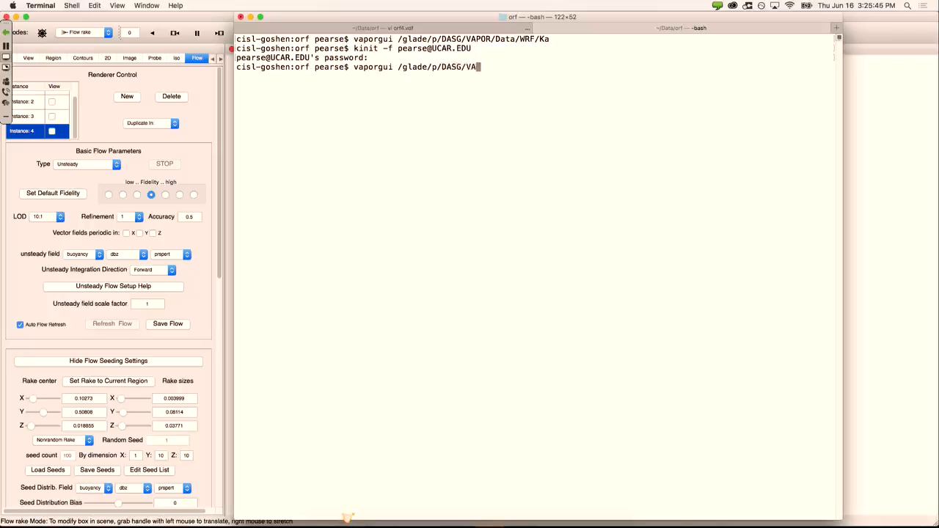
type("POR/Data/WRF")
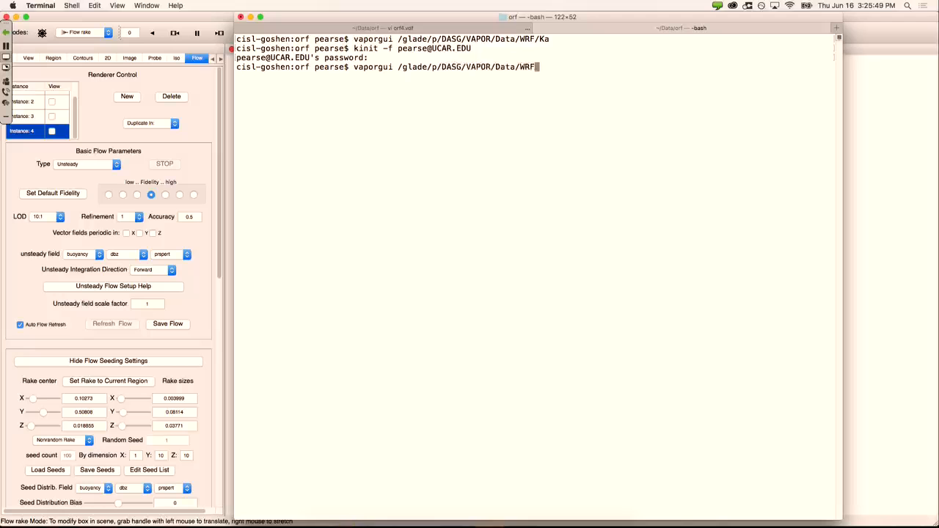
type("/Ka")
key("Tab")
key("Tab")
key("Tab")
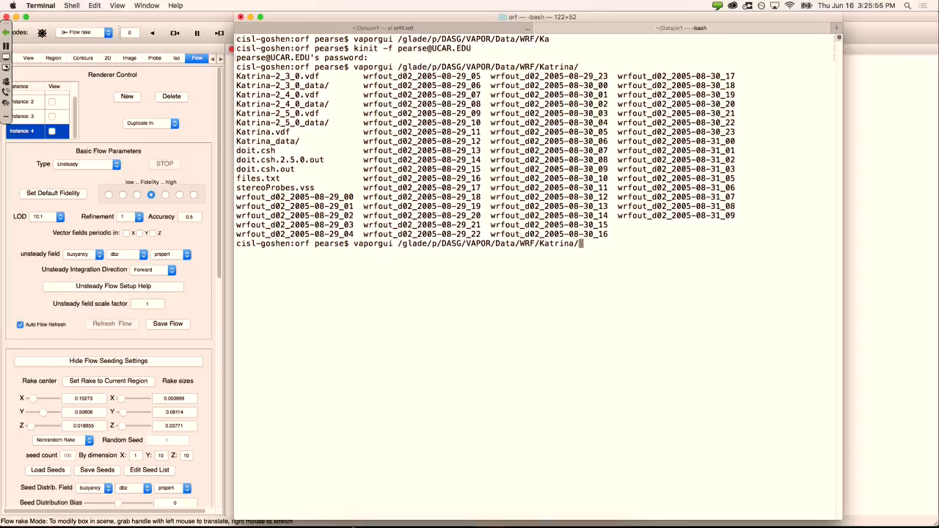
type("Katrina.")
key("Tab")
key("Return")
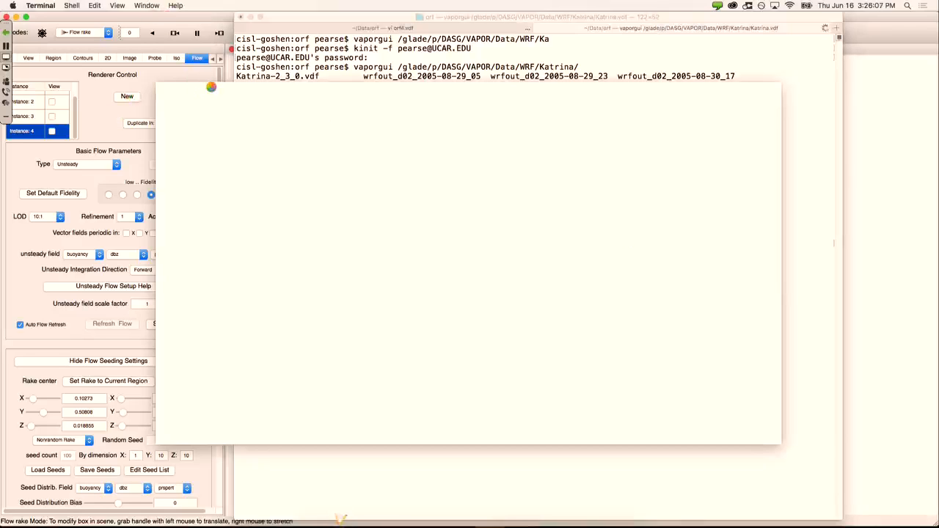
Step: Switch to the new Katrina VAPOR window, tilt its flat domain box, and move the window up-left
mouse_move(342, 518)
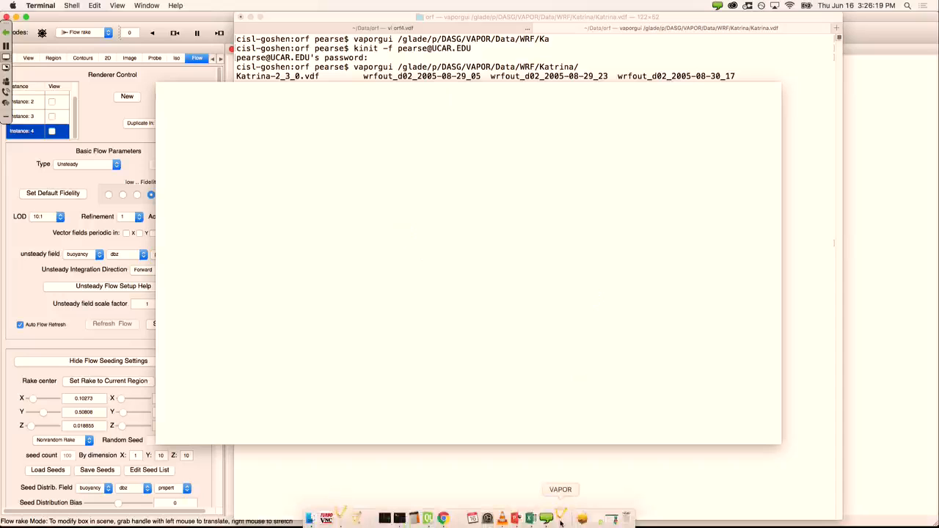
left_click(561, 522)
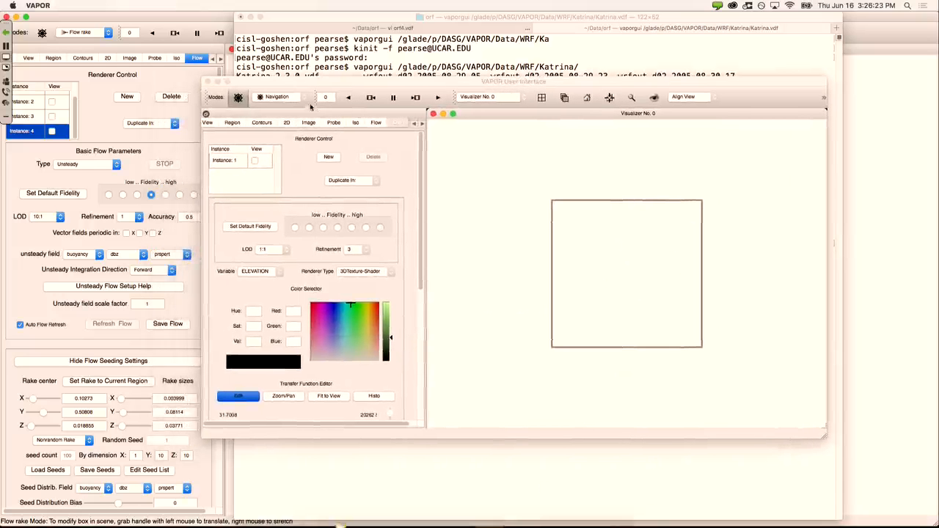
left_click_drag(670, 284, 656, 180)
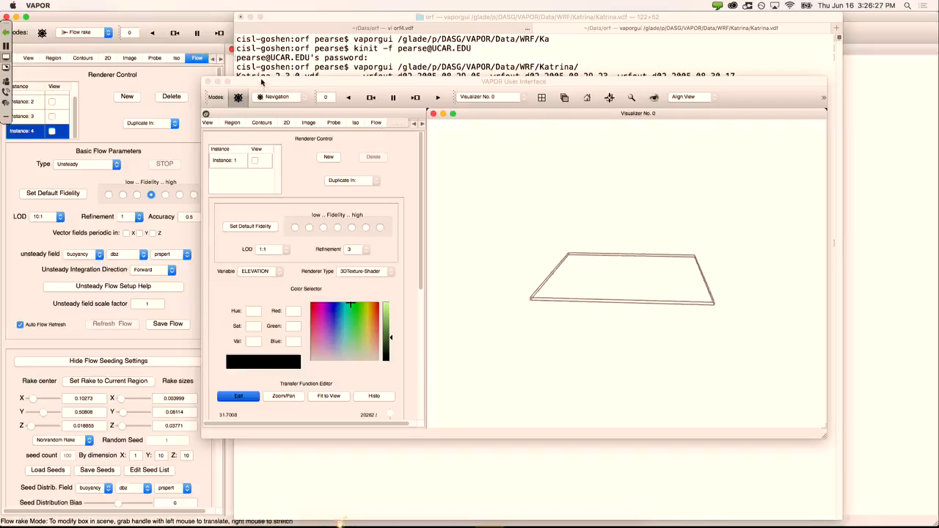
left_click_drag(262, 82, 198, 74)
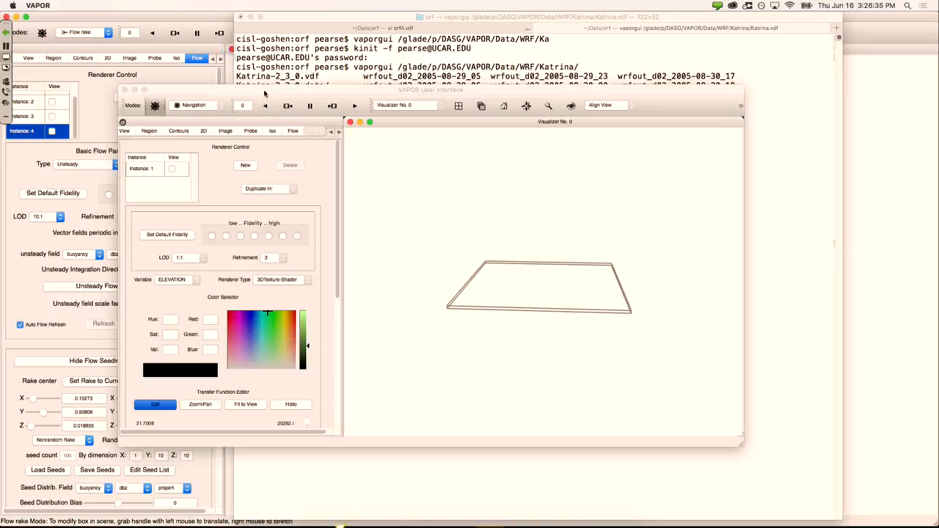
left_click_drag(266, 94, 199, 27)
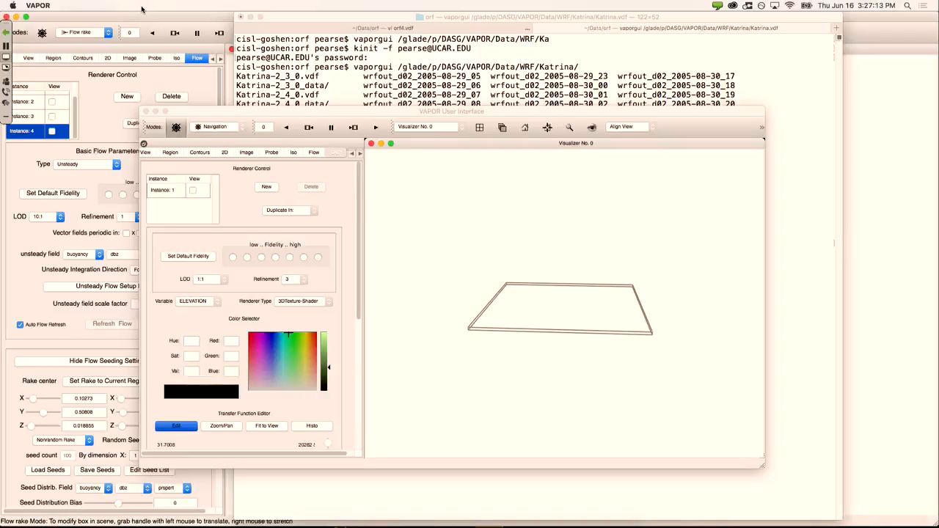
left_click_drag(245, 115, 273, 115)
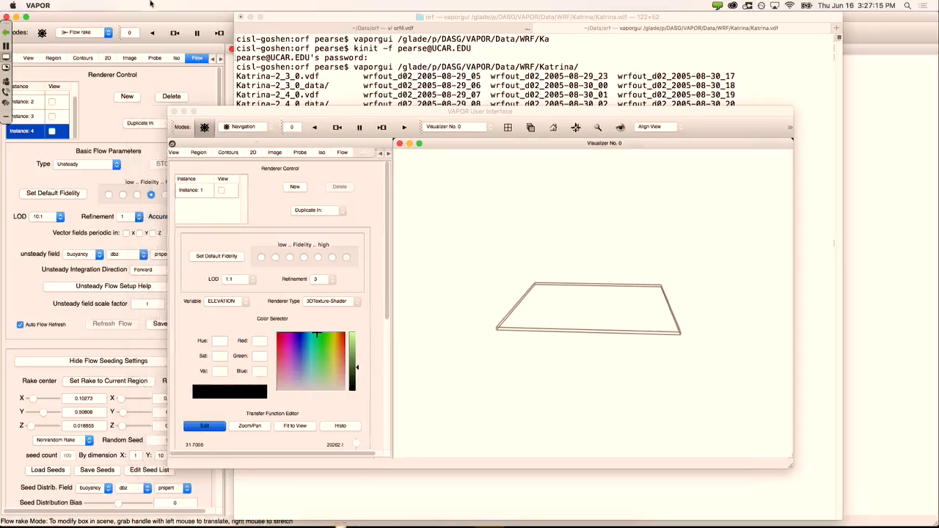
left_click(44, 5)
Step: Raise the earlier flow-rake VAPOR session, then switch to Chrome's VAPOR welcome page
mouse_move(49, 19)
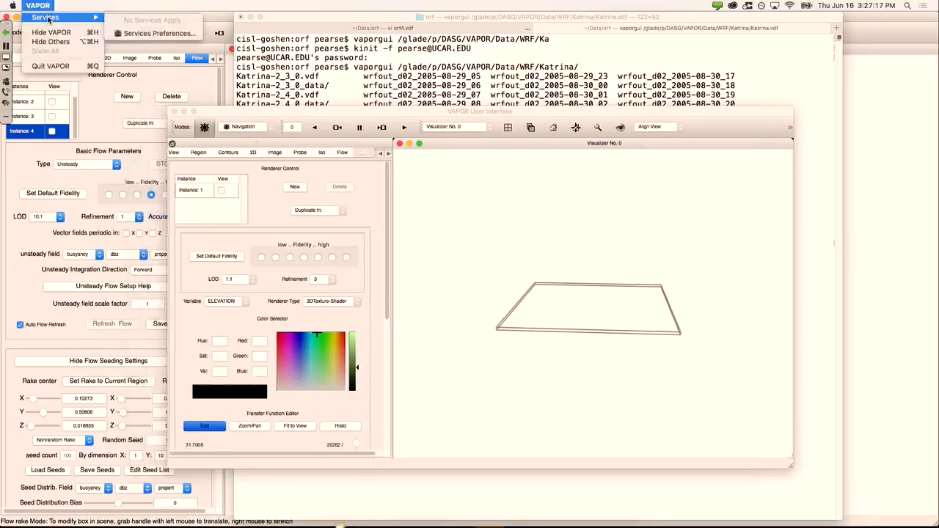
left_click(118, 4)
left_click(189, 16)
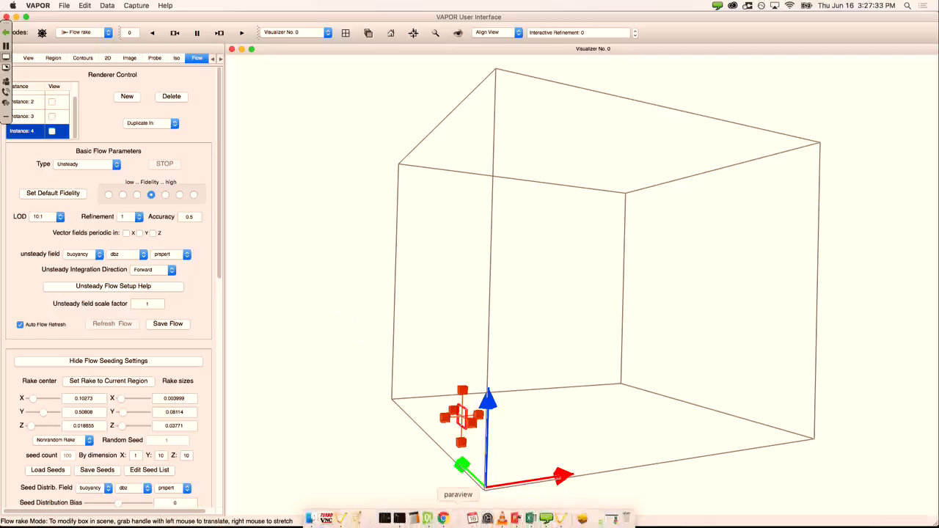
left_click(447, 521)
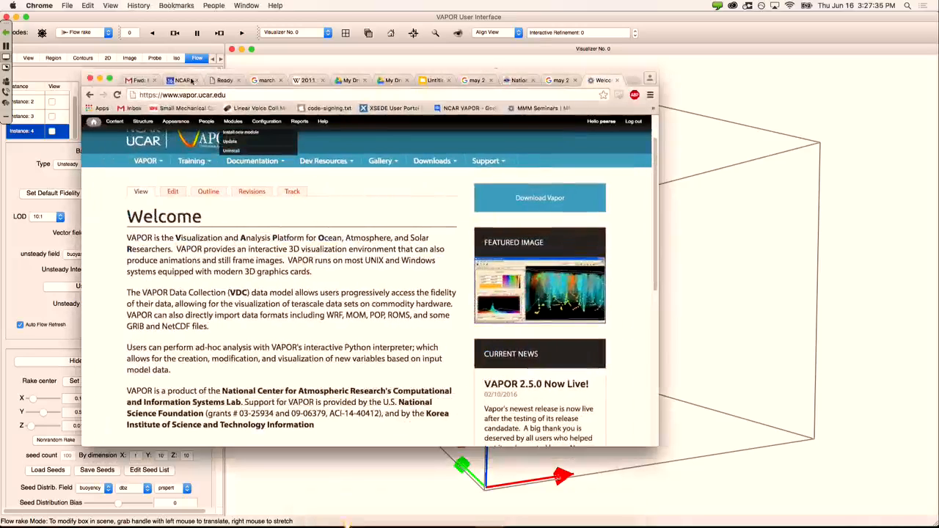
Step: Return to the VAPOR welcome tab and open the GUI General Guide's Data Visualization section
left_click(137, 80)
left_click(181, 80)
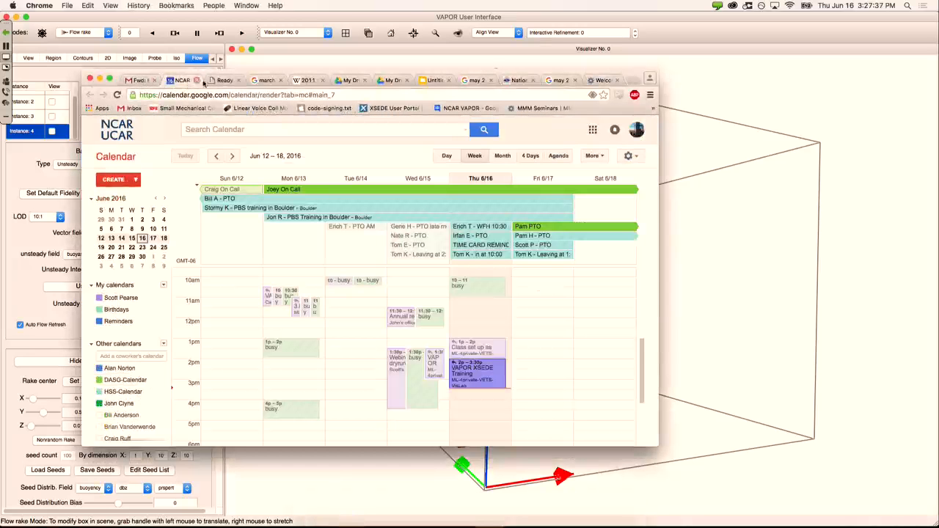
left_click(595, 80)
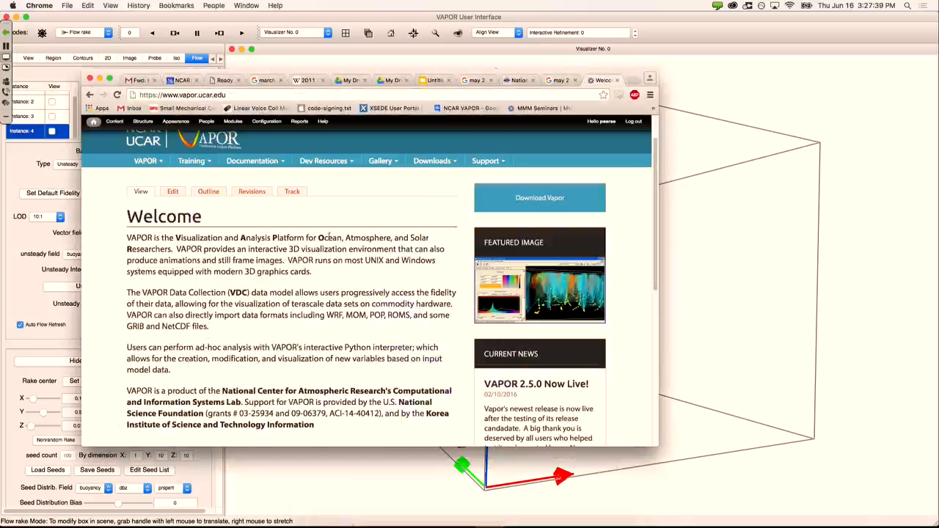
mouse_move(272, 165)
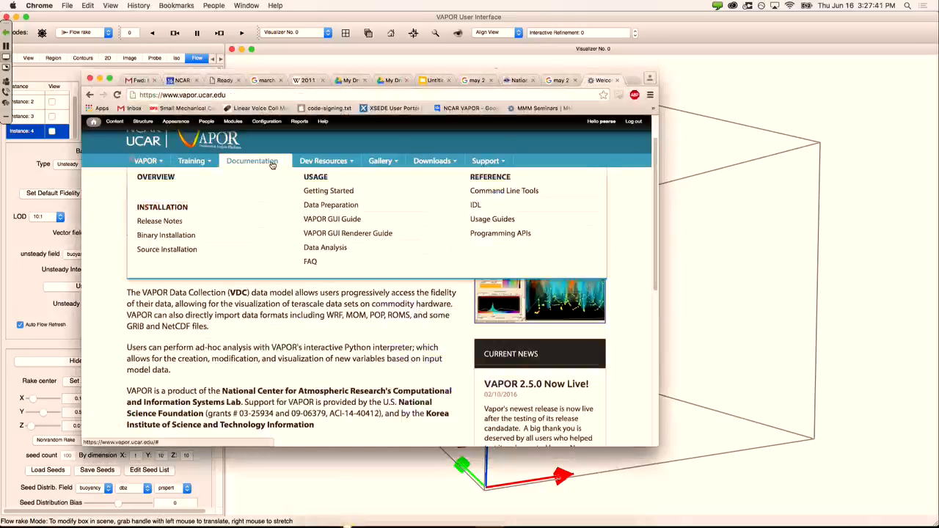
left_click(340, 220)
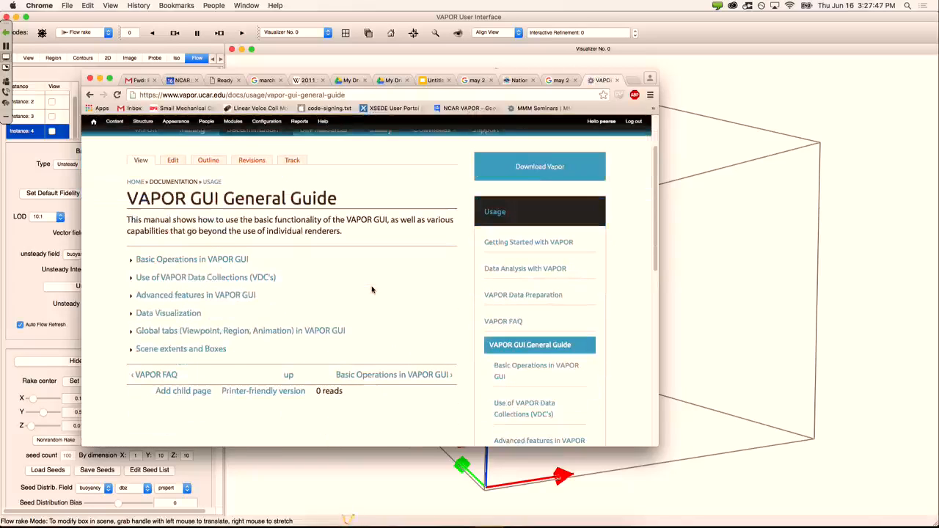
left_click(174, 314)
scroll(313, 299, "down", 3)
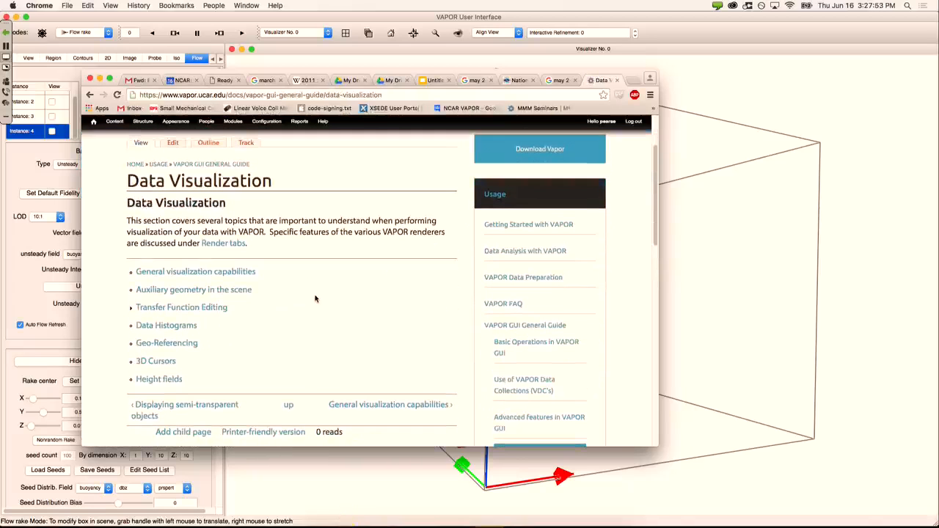
scroll(321, 298, "up", 3)
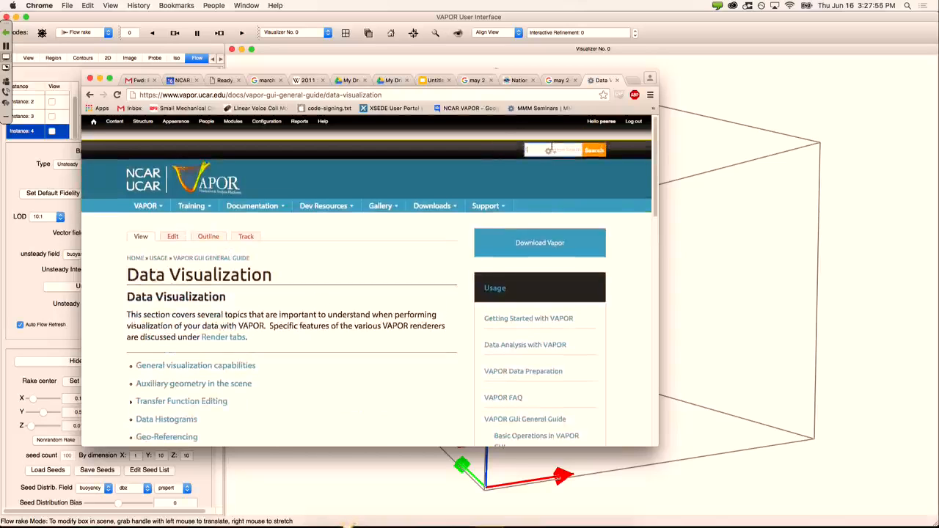
Step: Search the site for 'flow' and read through the Unsteady Flow Settings page
type("flow")
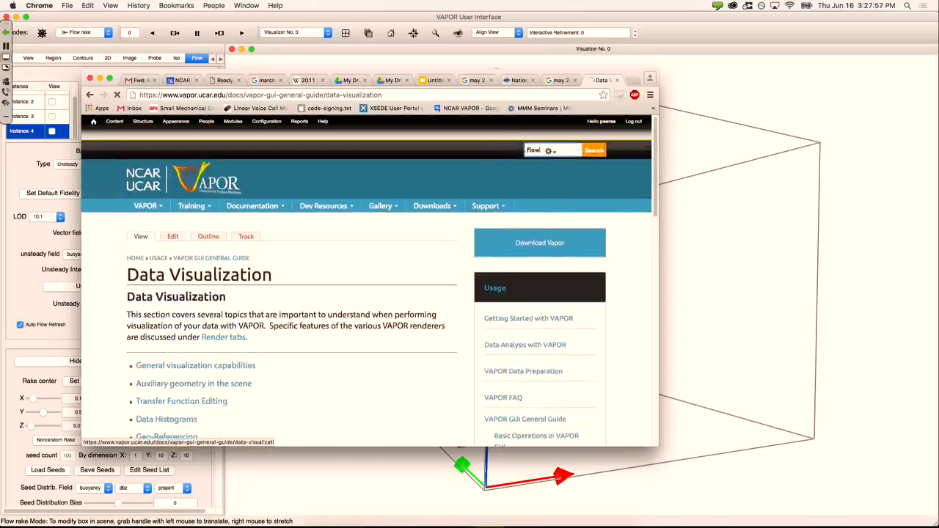
key("Return")
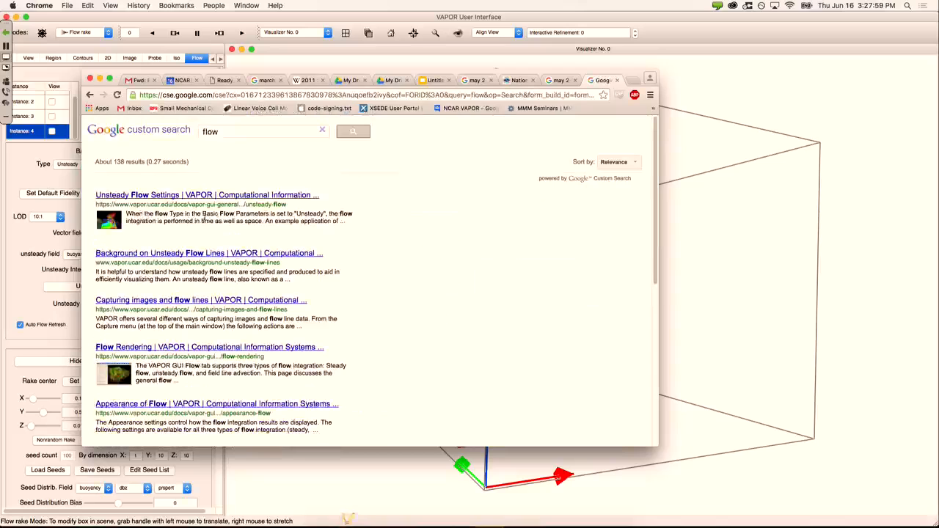
left_click(189, 197)
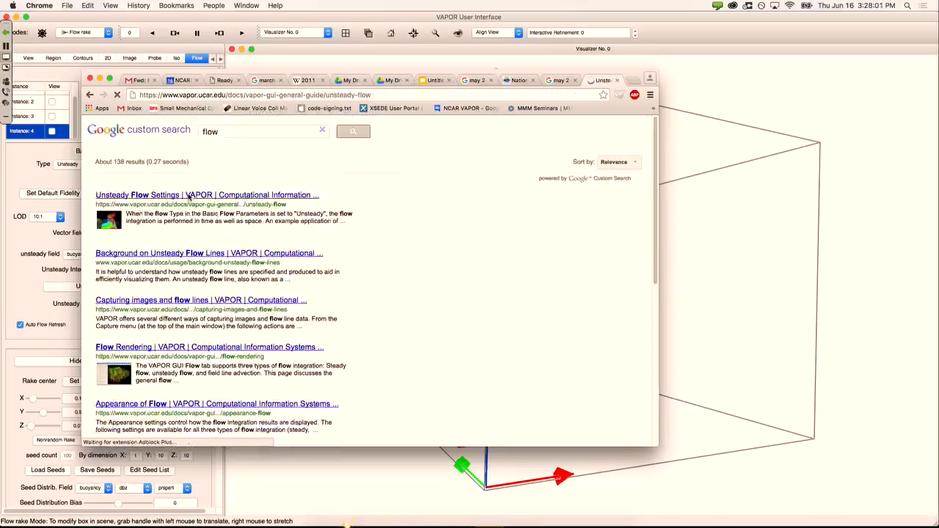
scroll(109, 274, "down", 3)
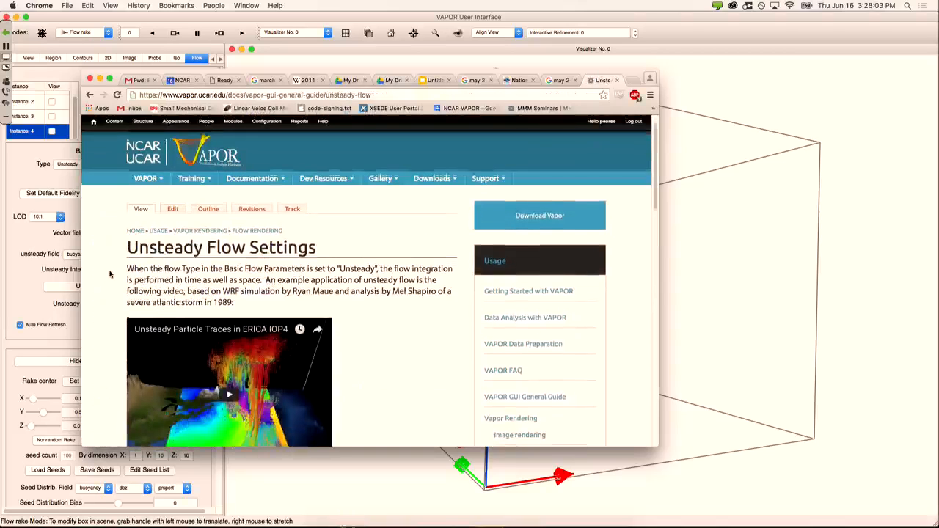
scroll(110, 275, "down", 3)
scroll(108, 274, "down", 10)
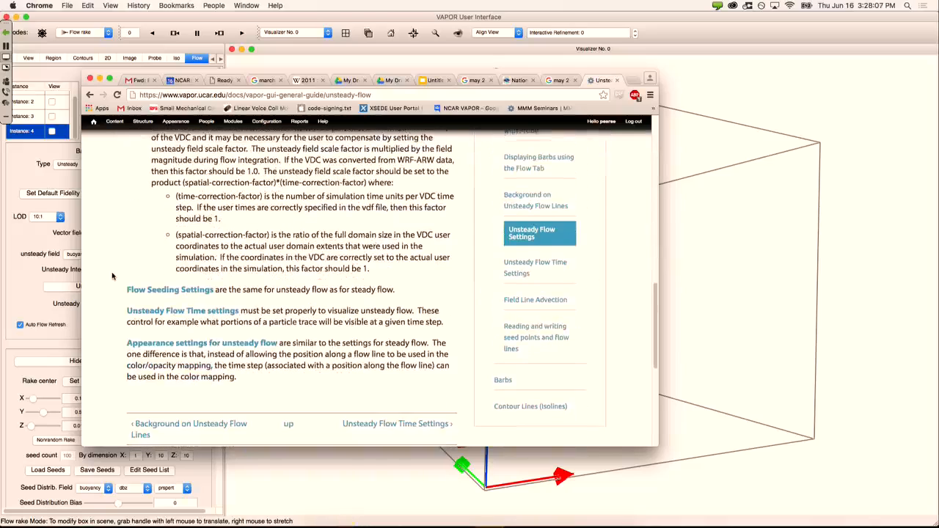
scroll(113, 276, "up", 10)
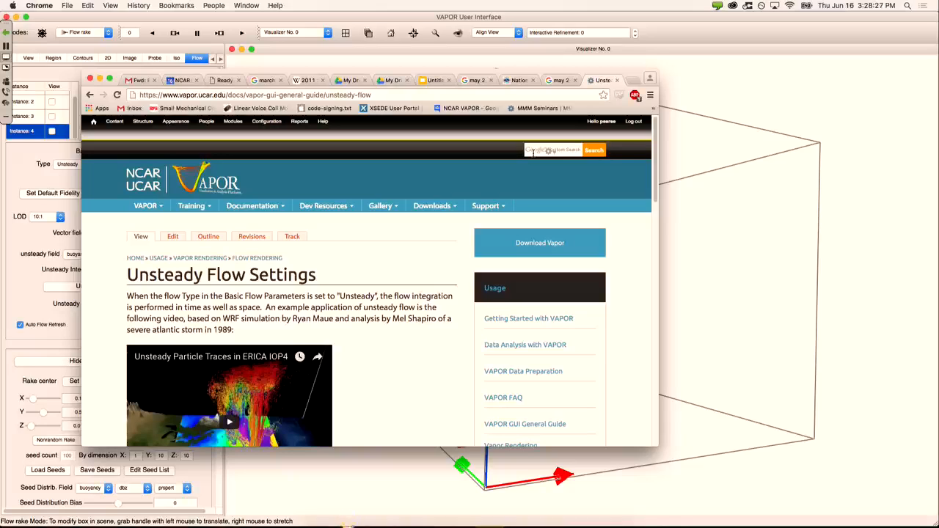
Step: Close Chrome and bring the Katrina VAPOR session with the flat domain box forward
left_click(765, 345)
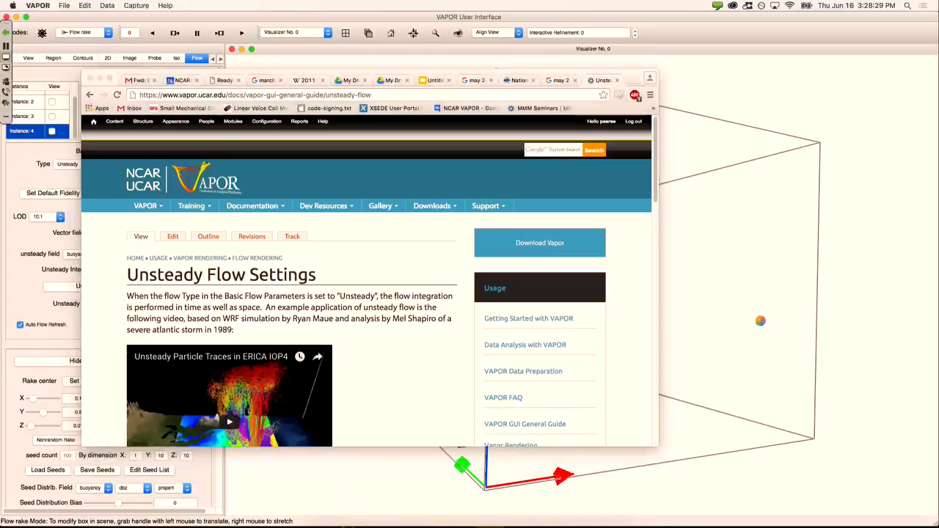
left_click(91, 79)
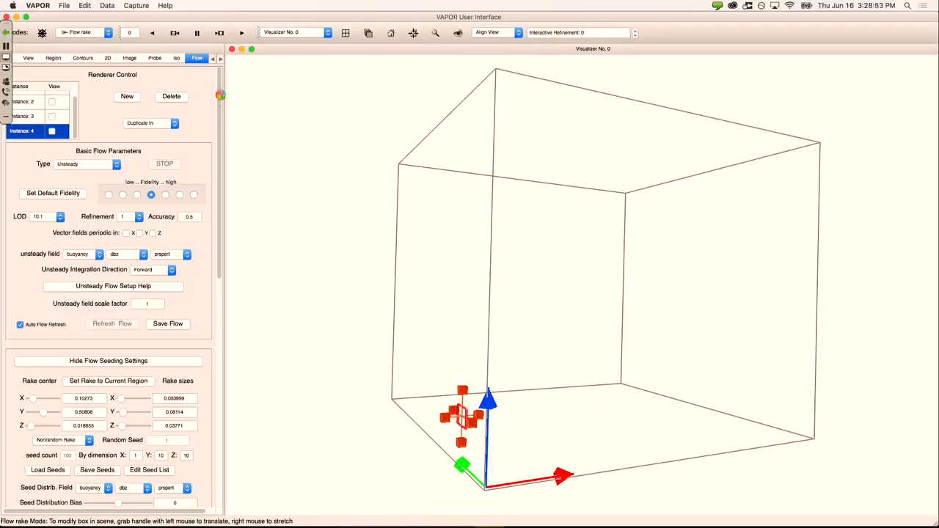
mouse_move(316, 518)
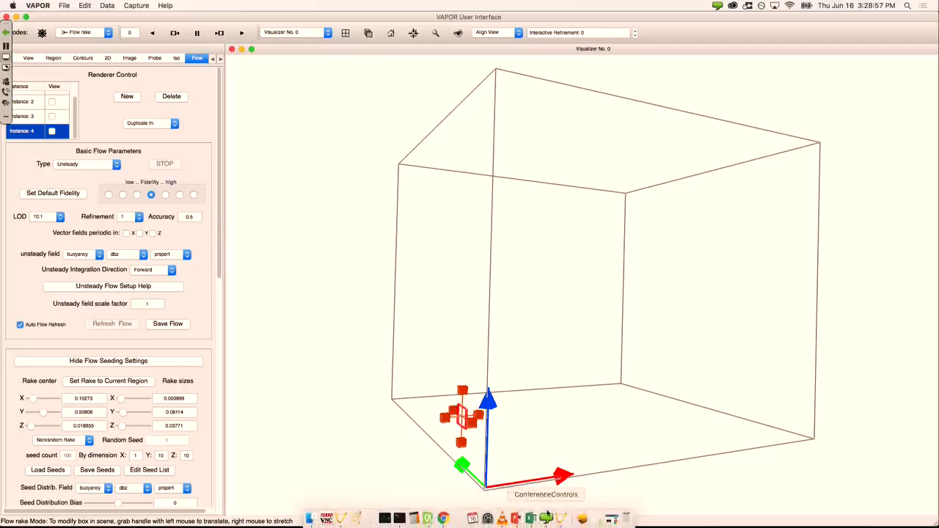
left_click(563, 519)
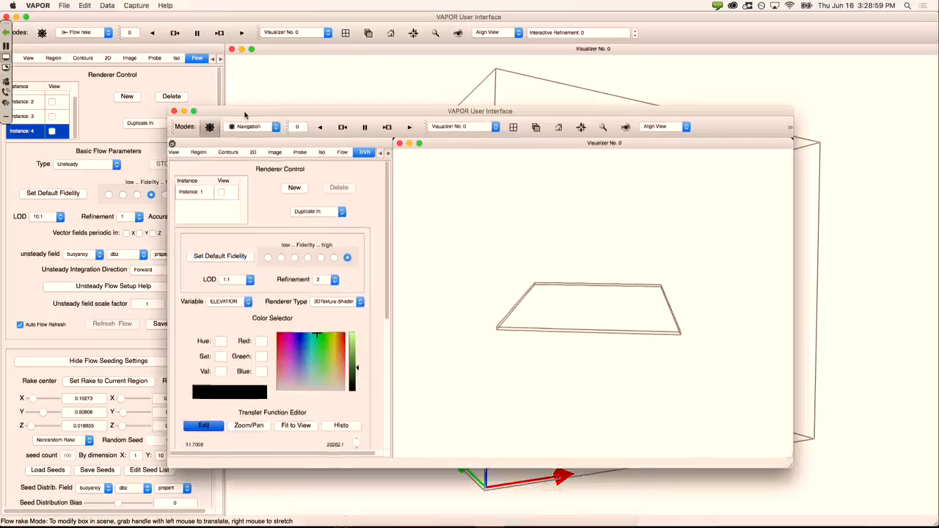
Step: Maximize the Katrina VAPOR window and open Edit > Edit Visualizer Features
left_click_drag(250, 118, 119, 24)
double_click(118, 23)
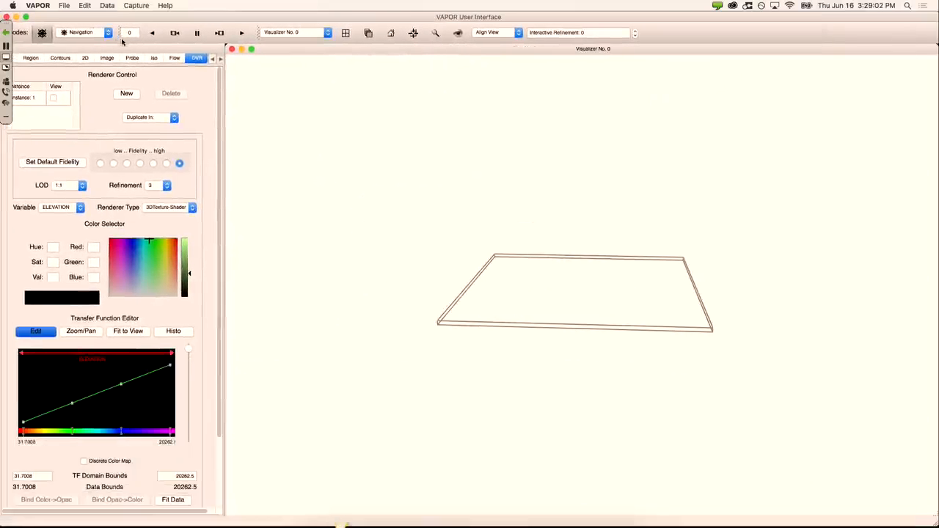
left_click(92, 5)
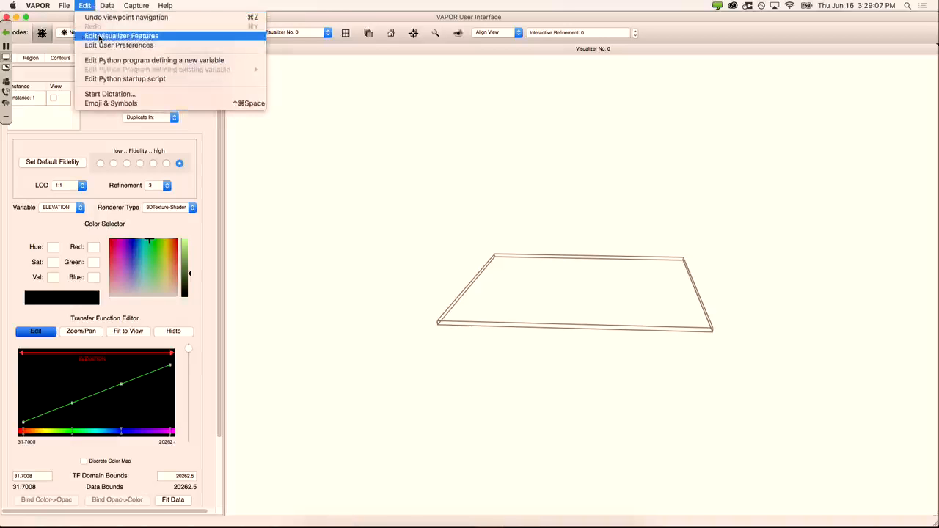
left_click(101, 37)
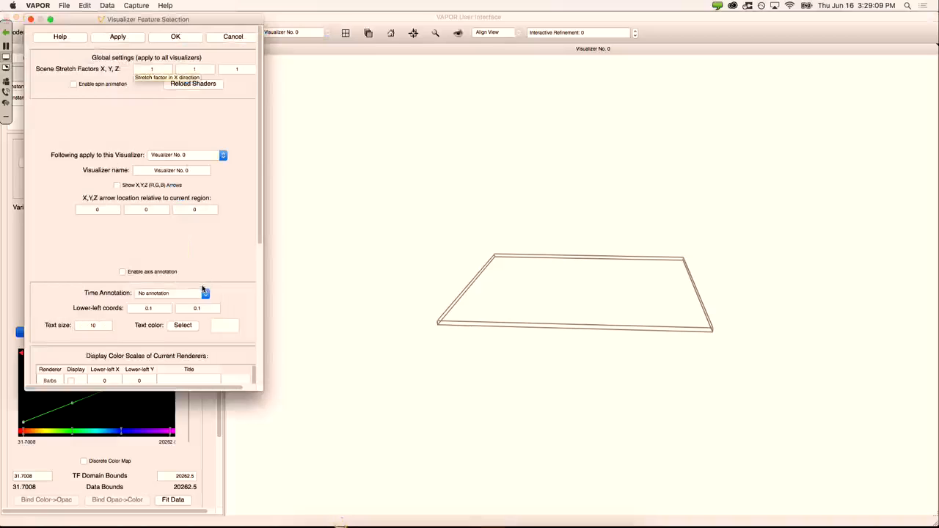
Step: Set Time Annotation to 'Time step number' and pick black as the text colour
left_click(149, 295)
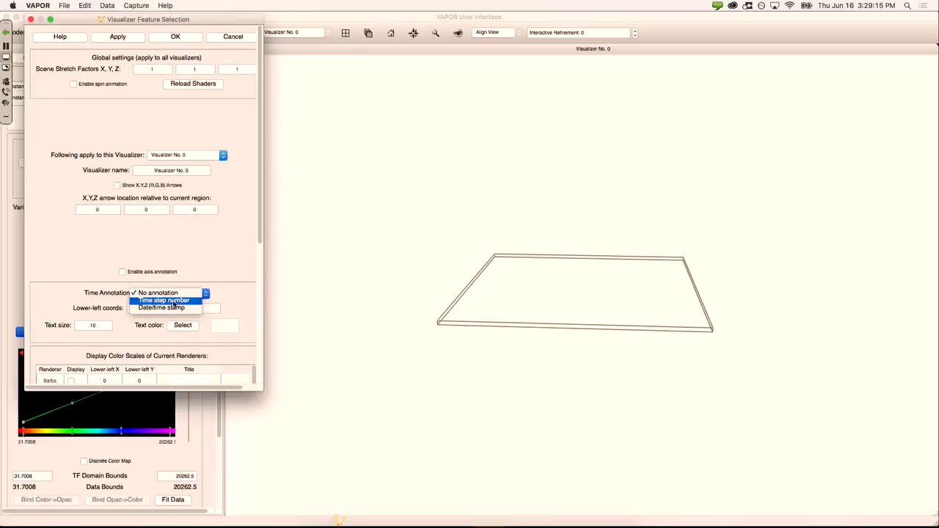
left_click(173, 301)
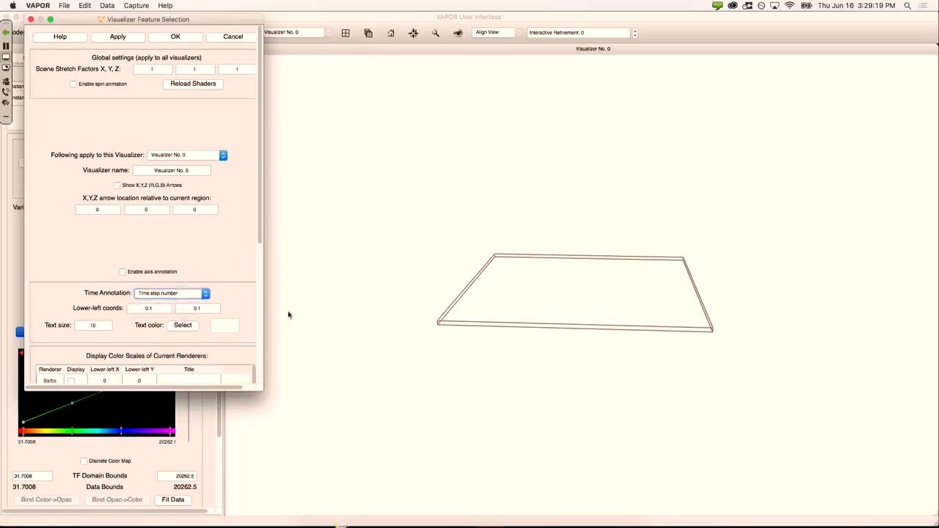
left_click(188, 328)
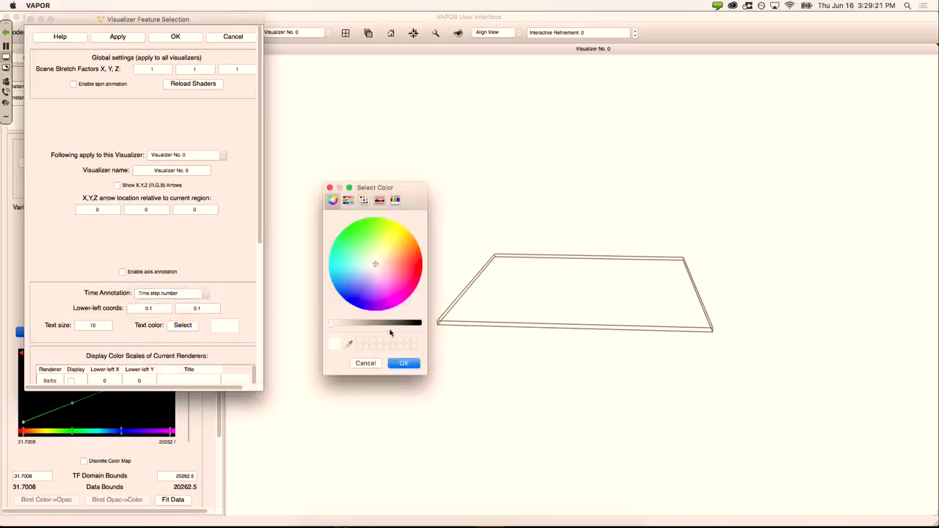
left_click_drag(384, 324, 444, 324)
Step: Apply the black annotation so 'TimeStep: 0' appears, then set text size 50
left_click(402, 365)
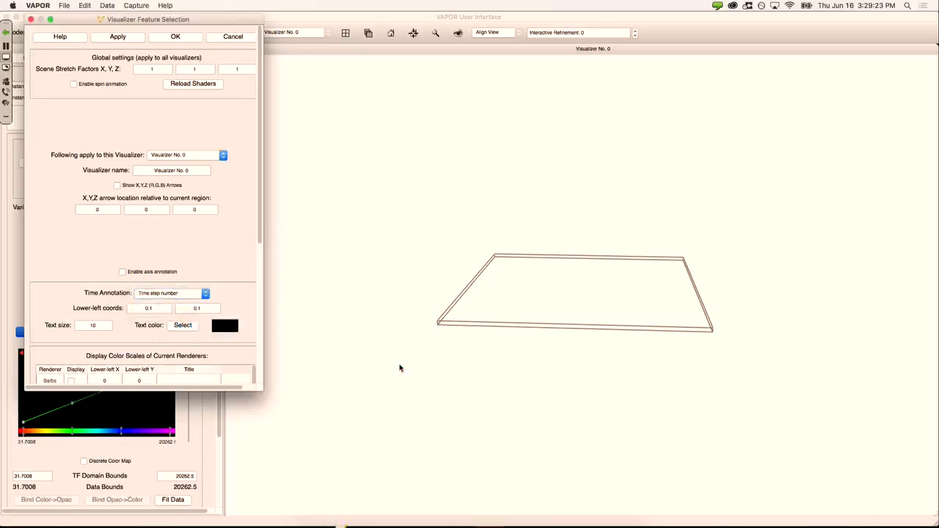
left_click(139, 38)
double_click(102, 326)
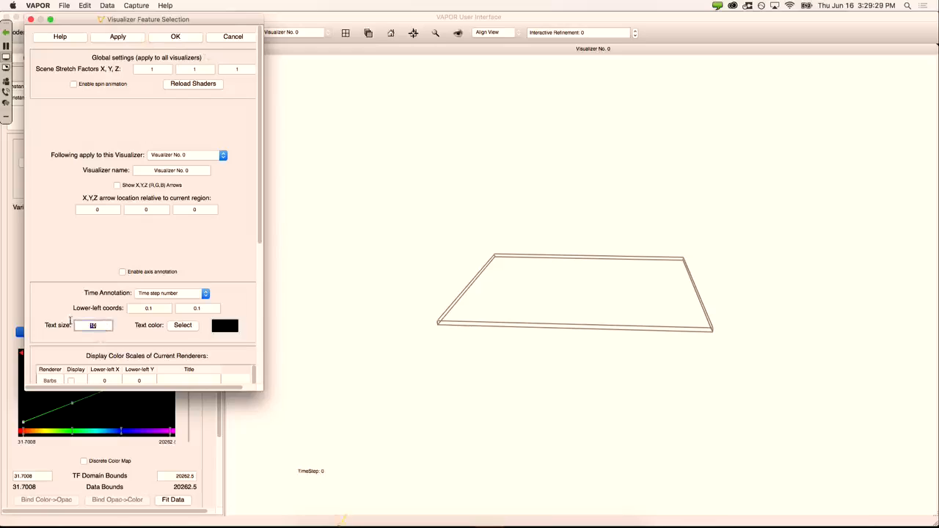
type("50")
left_click(129, 40)
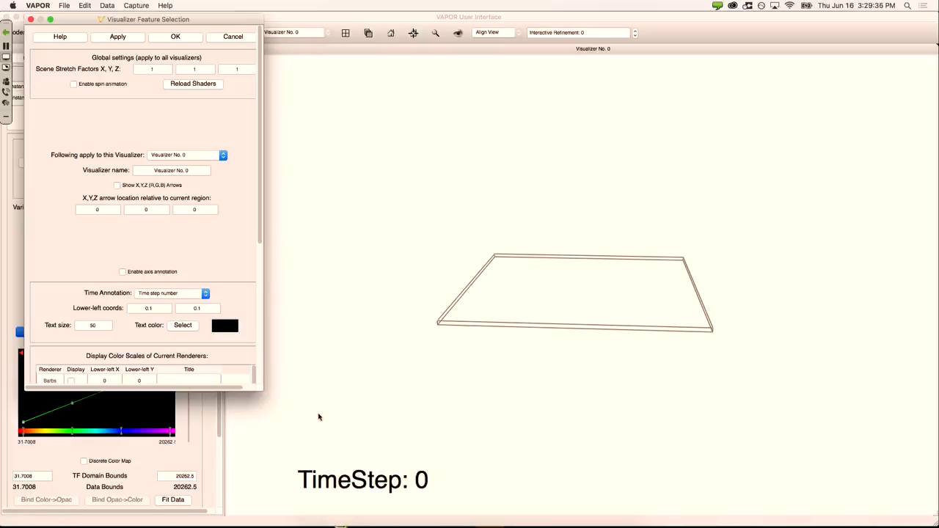
Step: Change the annotation text colour to white, then red, applying each, and close the dialog
left_click(180, 327)
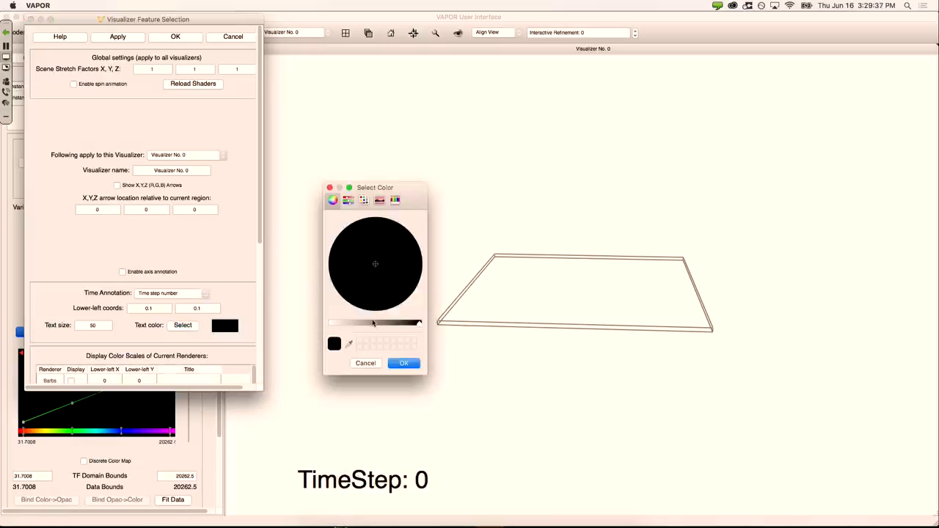
left_click_drag(373, 323, 328, 323)
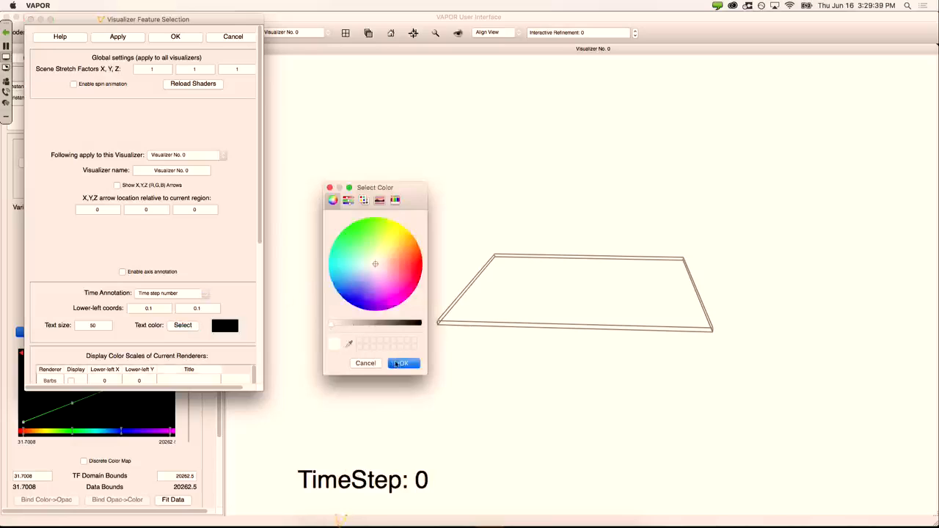
left_click(401, 363)
left_click(132, 40)
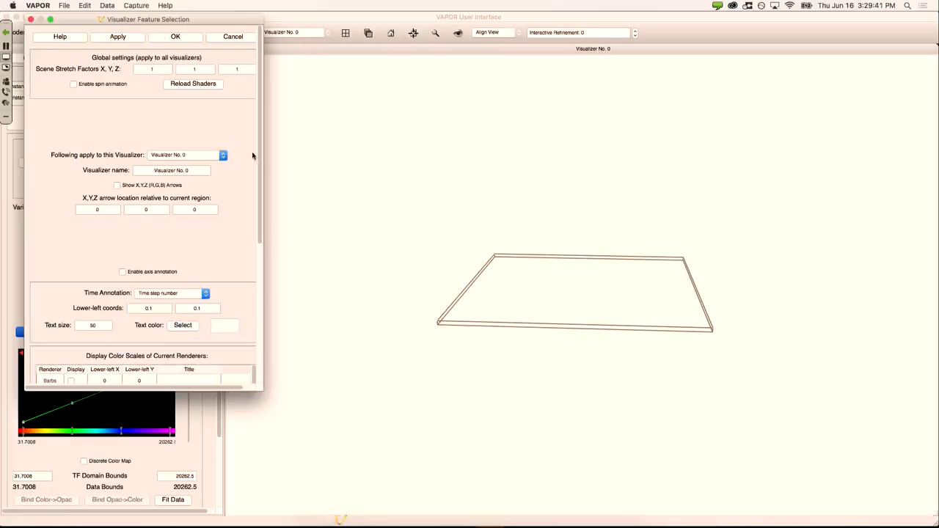
left_click(183, 325)
left_click(421, 264)
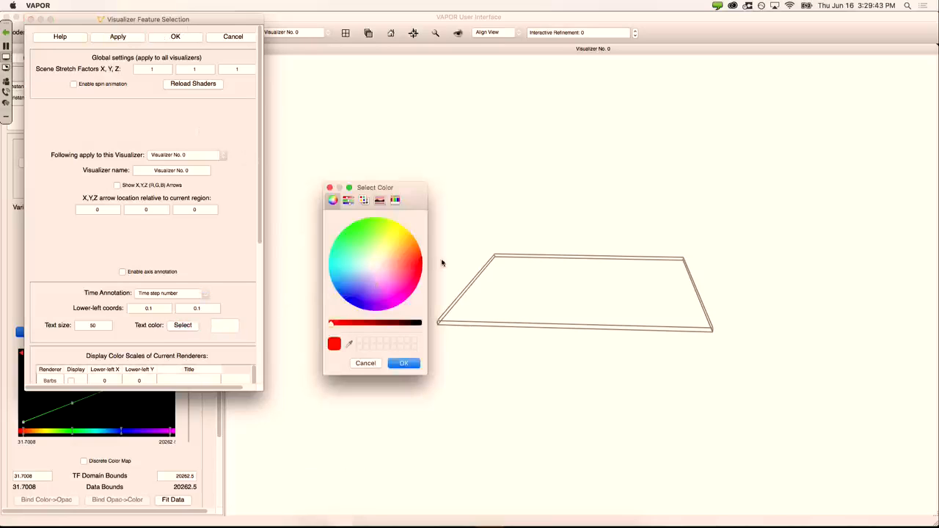
left_click(403, 364)
left_click(135, 39)
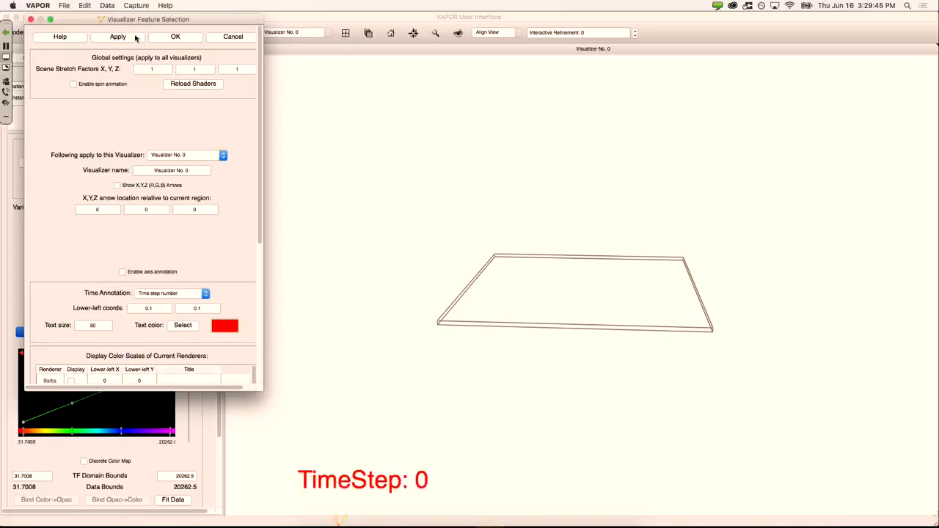
left_click(31, 20)
Step: Close the annotated Katrina window and focus the original flow-rake session
left_click(6, 16)
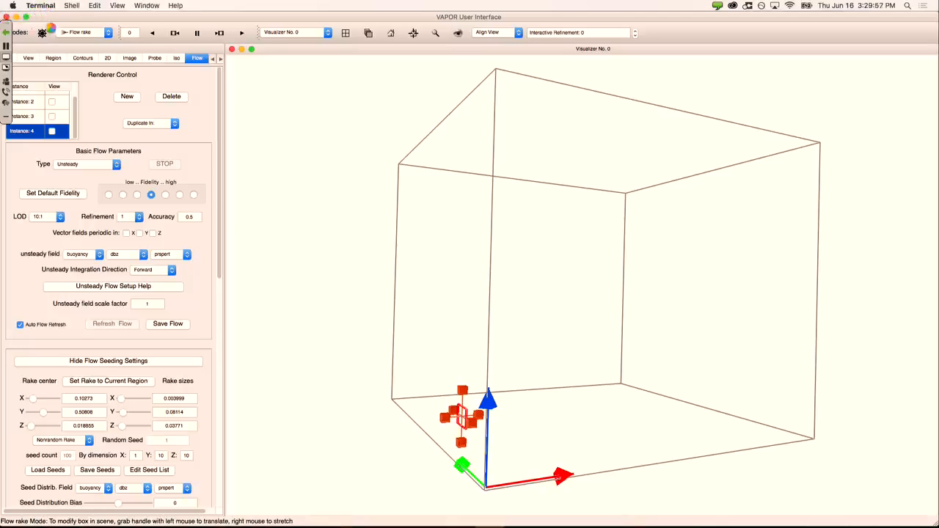
left_click(53, 19)
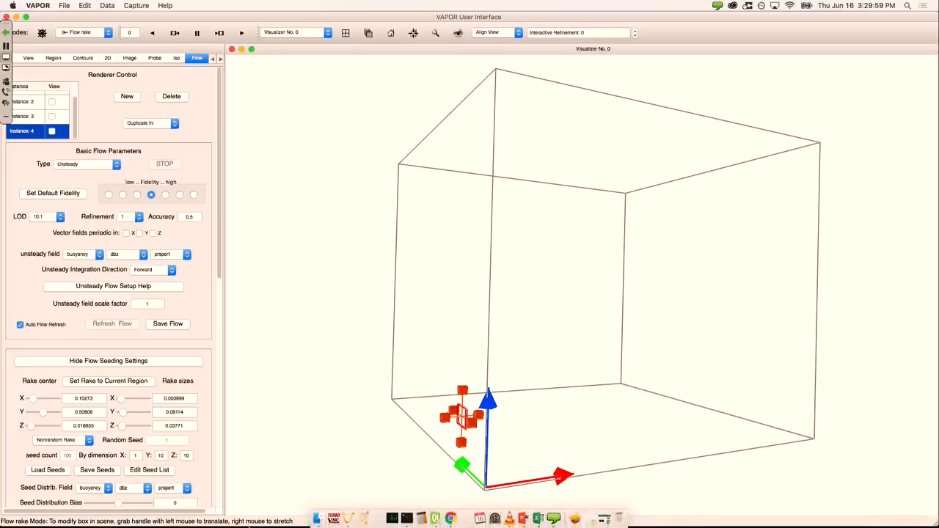